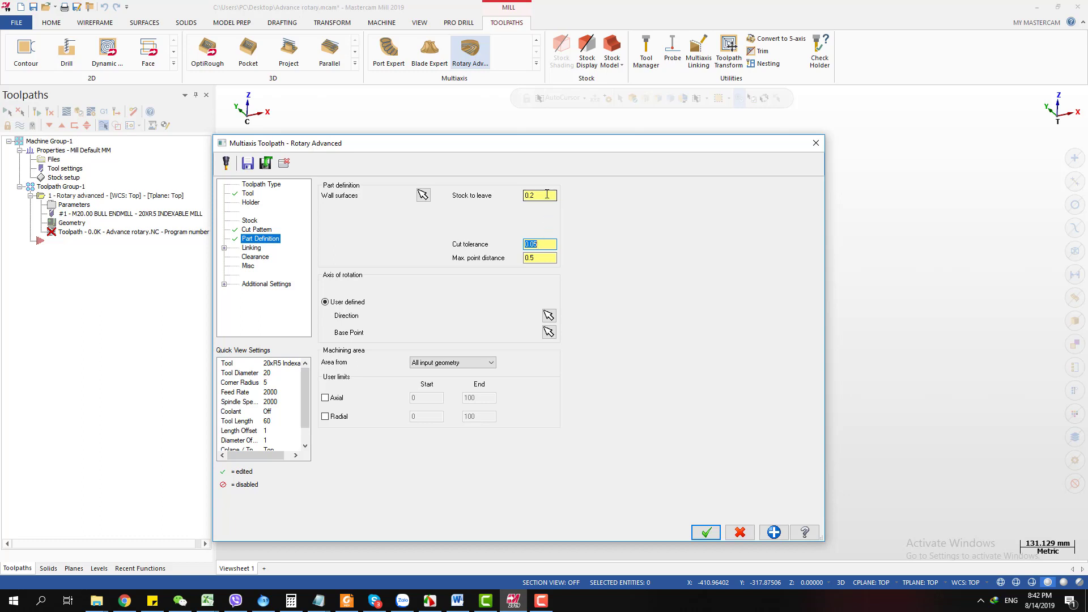
# Set the maximum point distance to 1 in the part definition
pyautogui.click(536, 244)
pyautogui.click(542, 258)
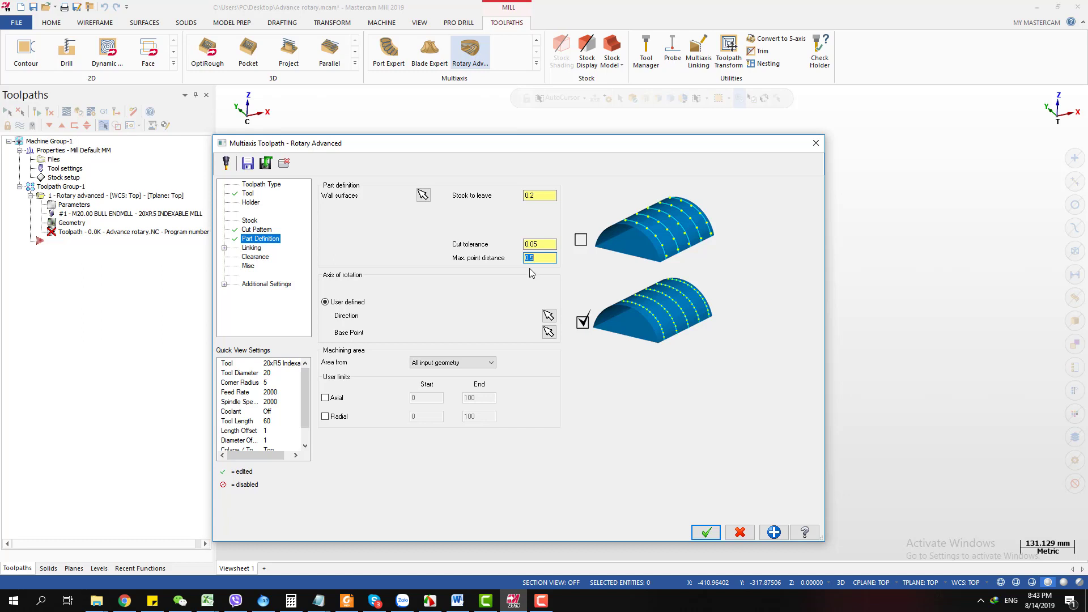
pyautogui.click(544, 258)
pyautogui.click(543, 245)
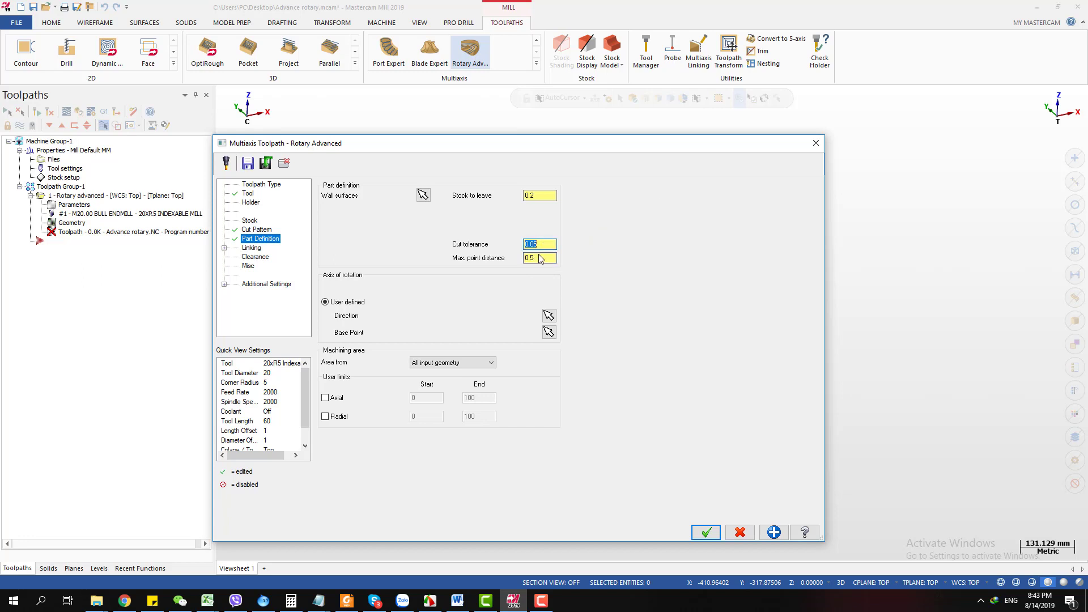
pyautogui.click(538, 258)
pyautogui.click(542, 245)
pyautogui.click(542, 258)
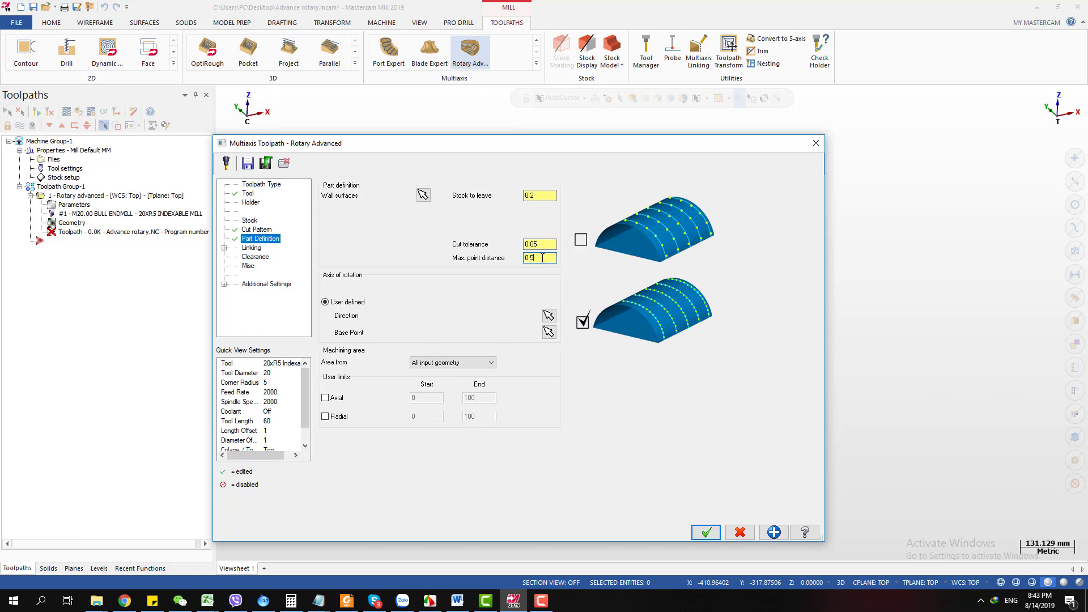
pyautogui.moveTo(542, 258); pyautogui.dragTo(514, 258)
pyautogui.write('1')
pyautogui.click(550, 243)
pyautogui.click(535, 259)
pyautogui.moveTo(670, 146); pyautogui.dragTo(800, 129)
pyautogui.click(663, 176)
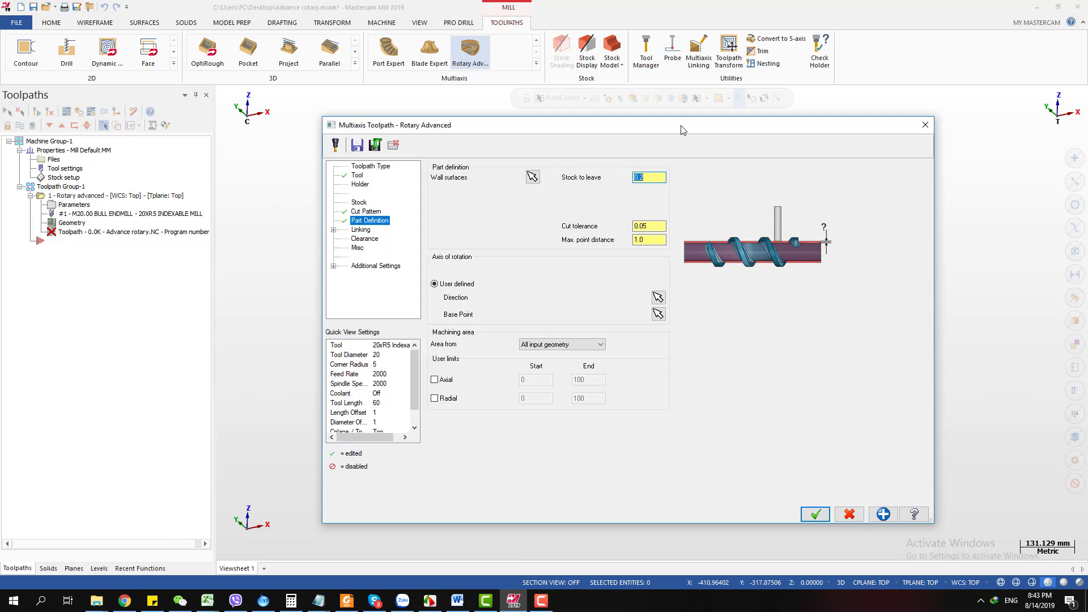
pyautogui.moveTo(684, 129); pyautogui.dragTo(617, 153)
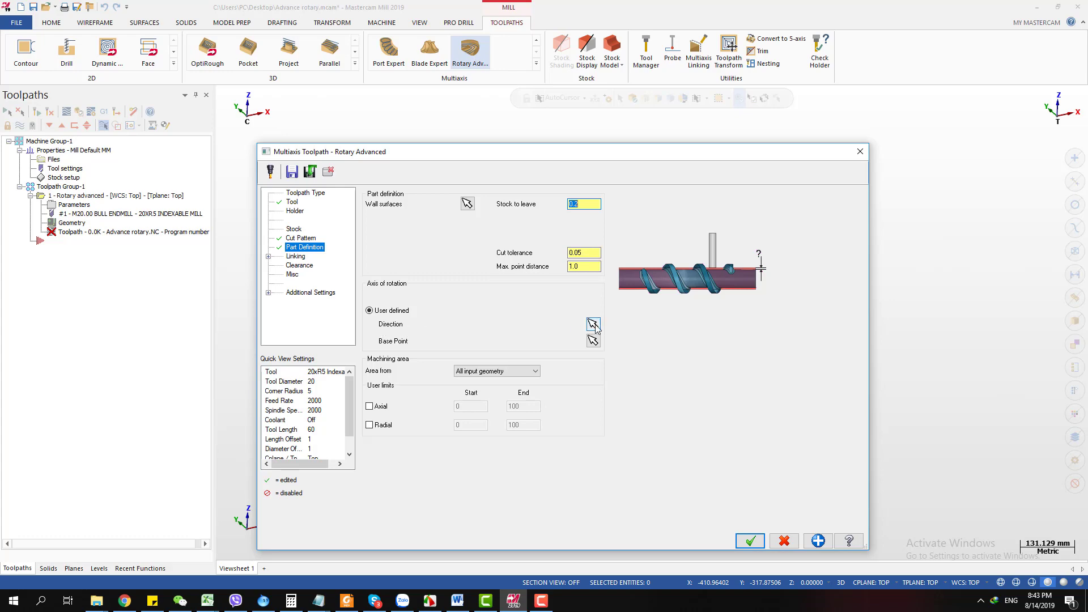
pyautogui.moveTo(646, 157); pyautogui.dragTo(571, 449)
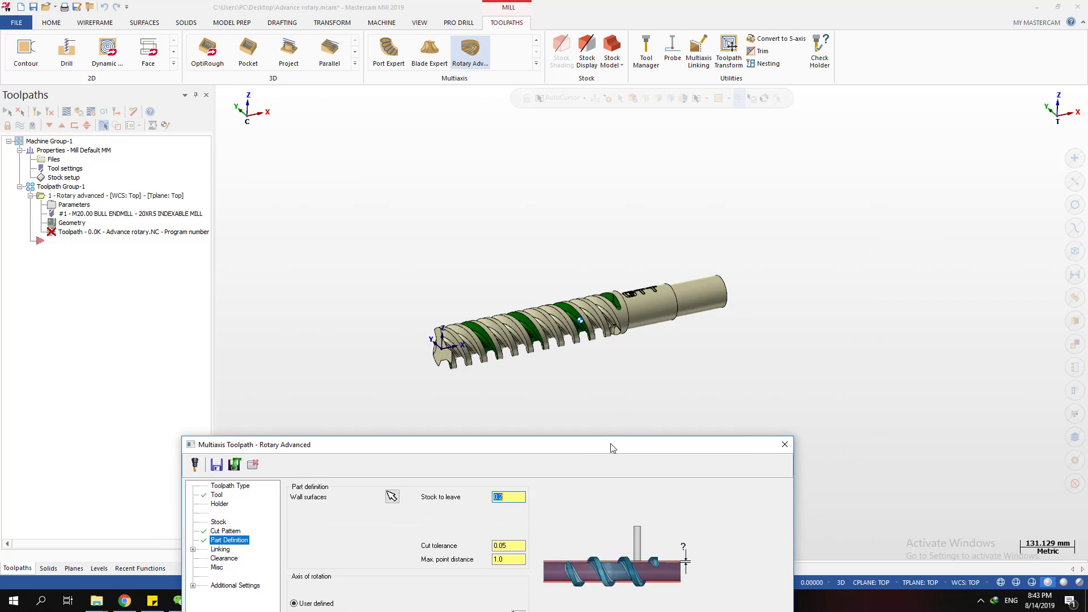
pyautogui.moveTo(609, 447); pyautogui.dragTo(680, 186)
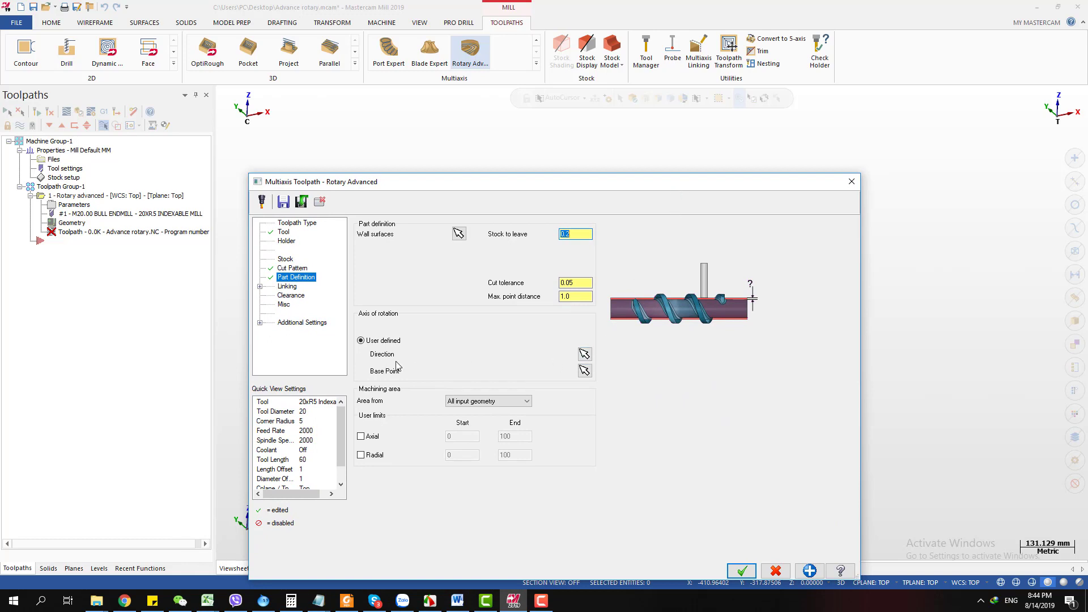
# Start choosing the rotation axis direction line, with the Axis level shown and the PART level hidden
pyautogui.click(584, 355)
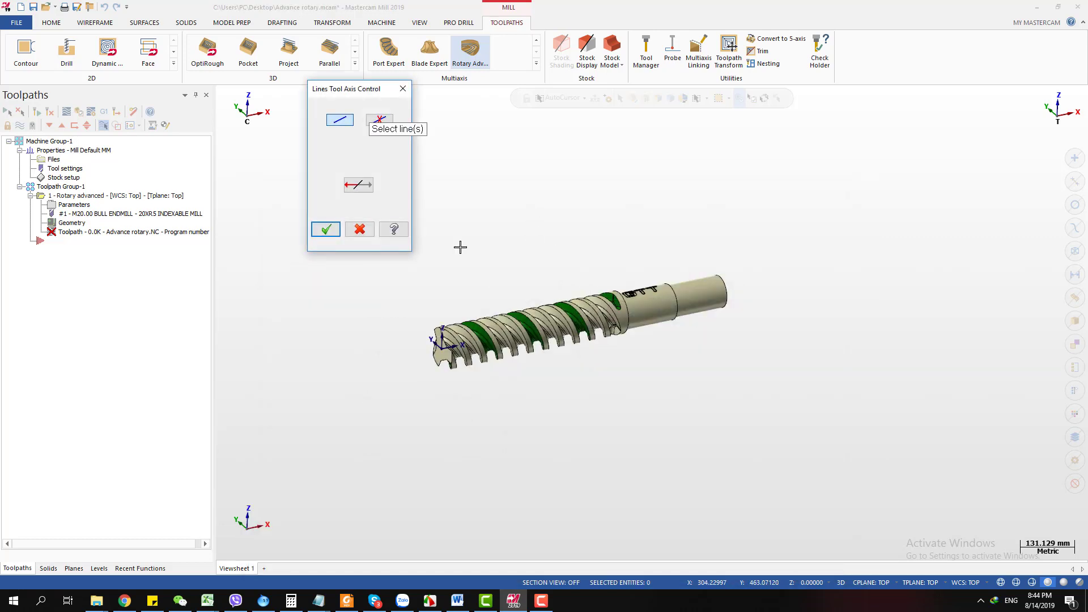
pyautogui.click(100, 568)
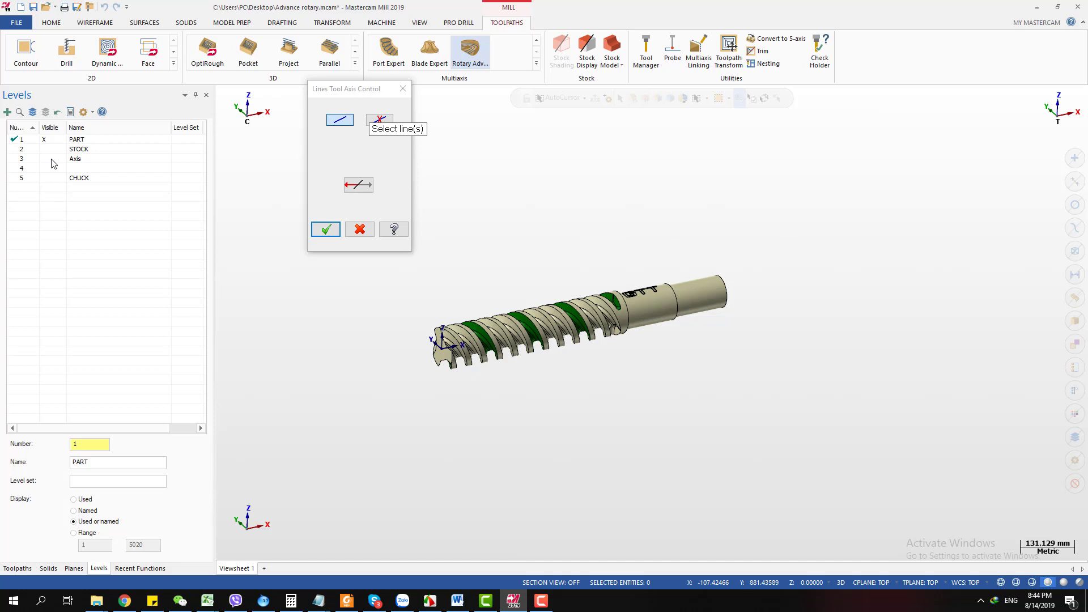
pyautogui.click(45, 159)
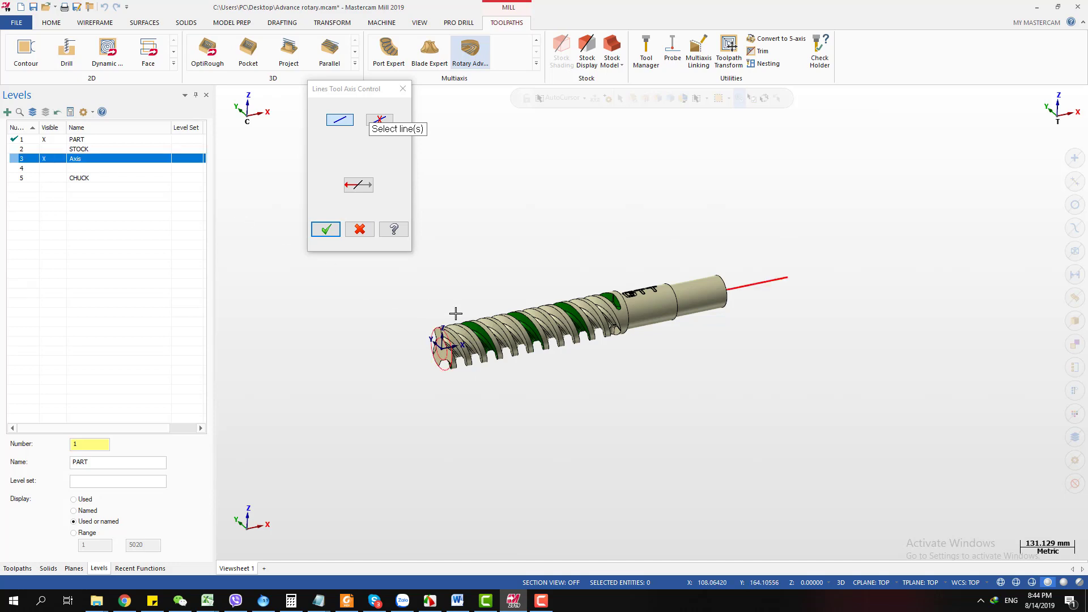
pyautogui.scroll(2, 634, 313)
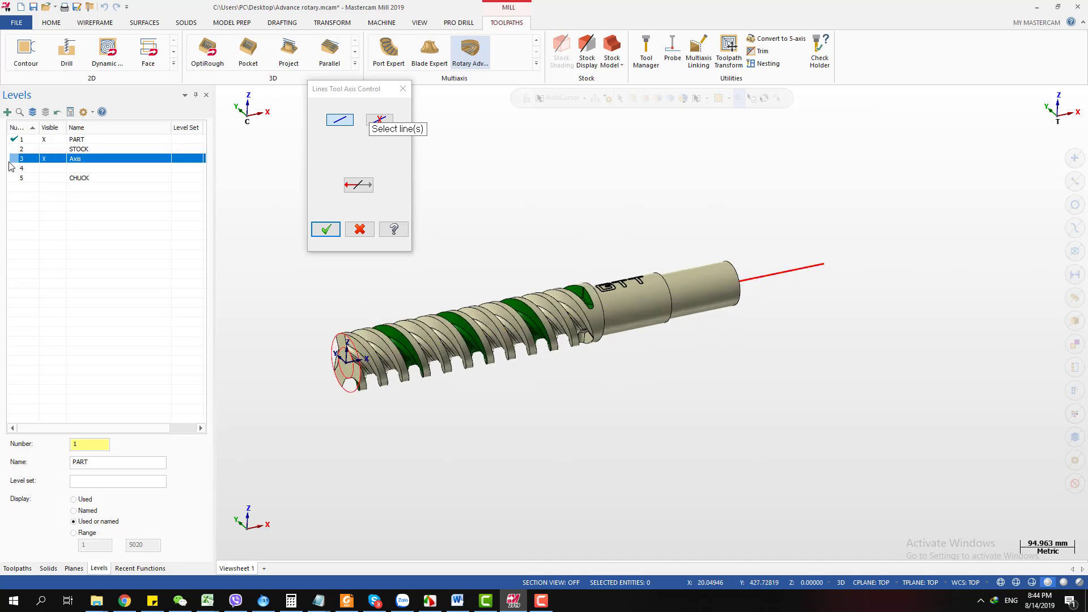
pyautogui.click(45, 140)
pyautogui.moveTo(485, 334); pyautogui.dragTo(418, 395, button='middle')
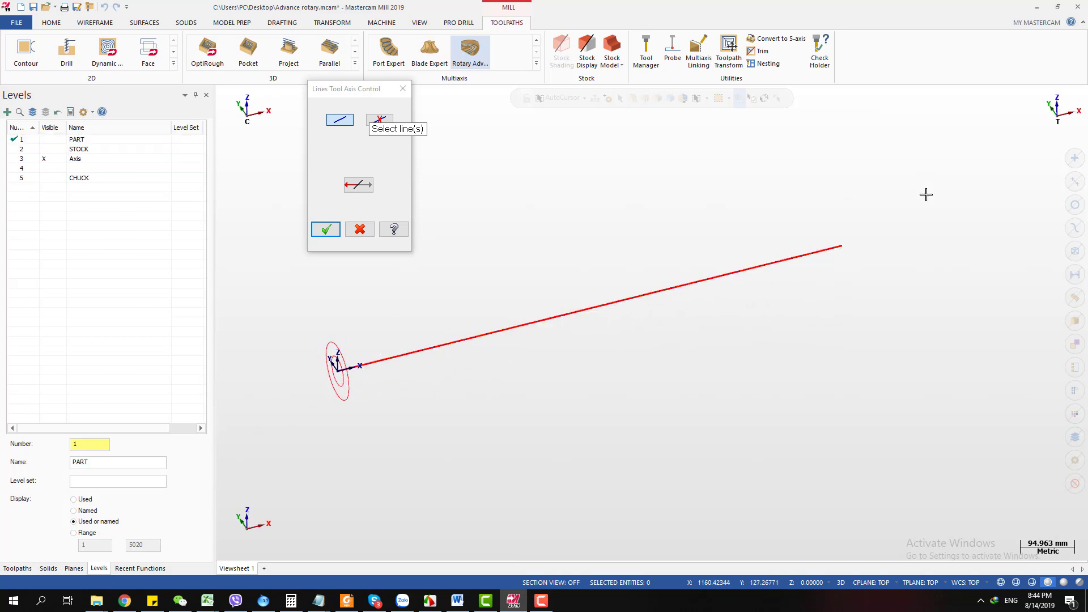
# Set the rotation axis direction along the red axis line, pointing from the origin end towards positive X
pyautogui.scroll(-1, 742, 368)
pyautogui.click(488, 364)
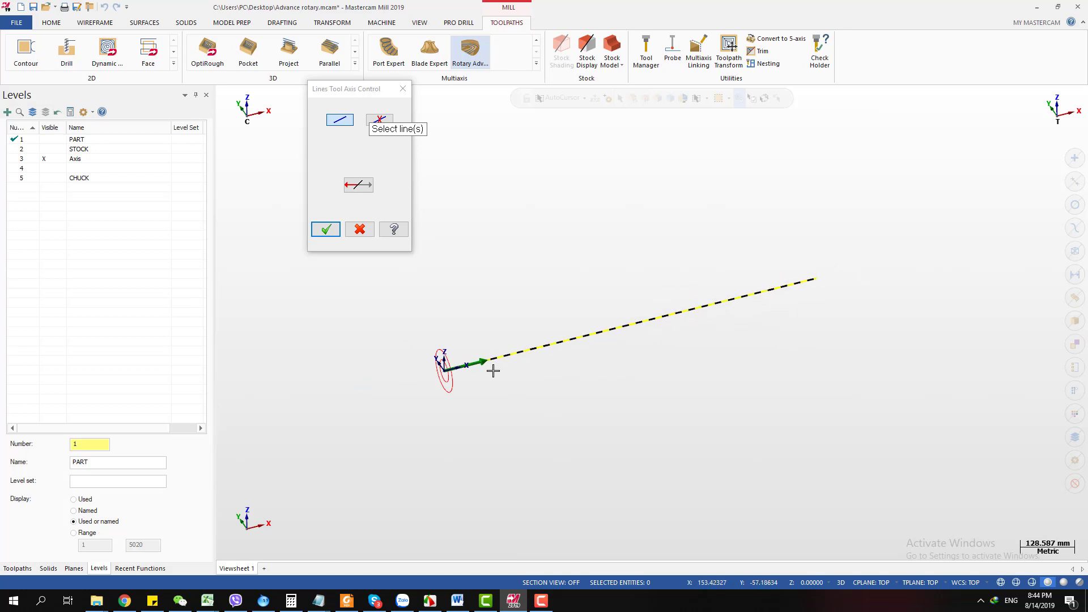
pyautogui.click(775, 287)
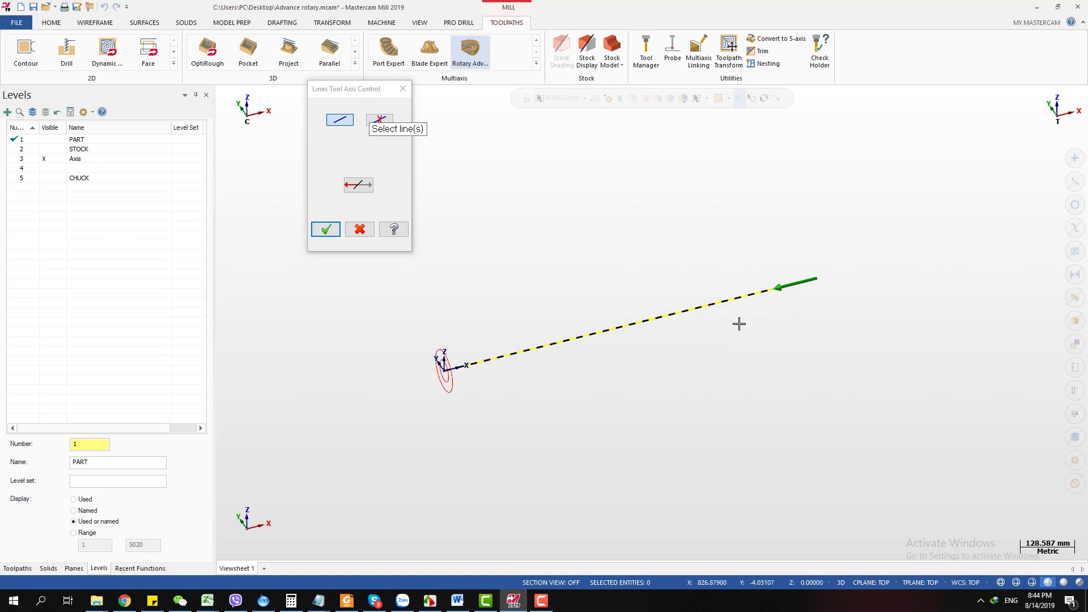
pyautogui.click(506, 356)
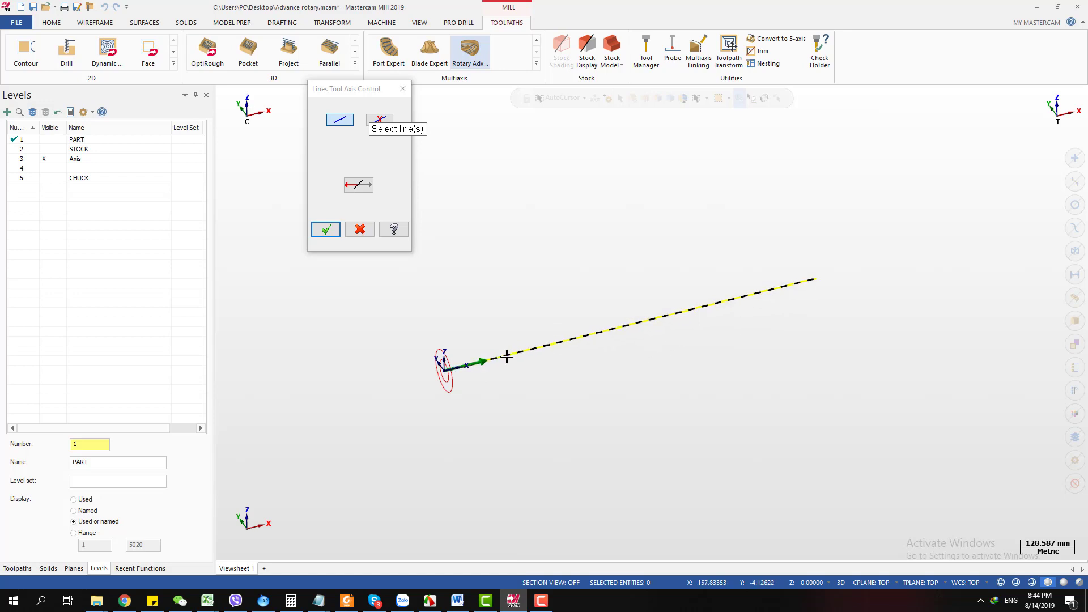
pyautogui.click(326, 229)
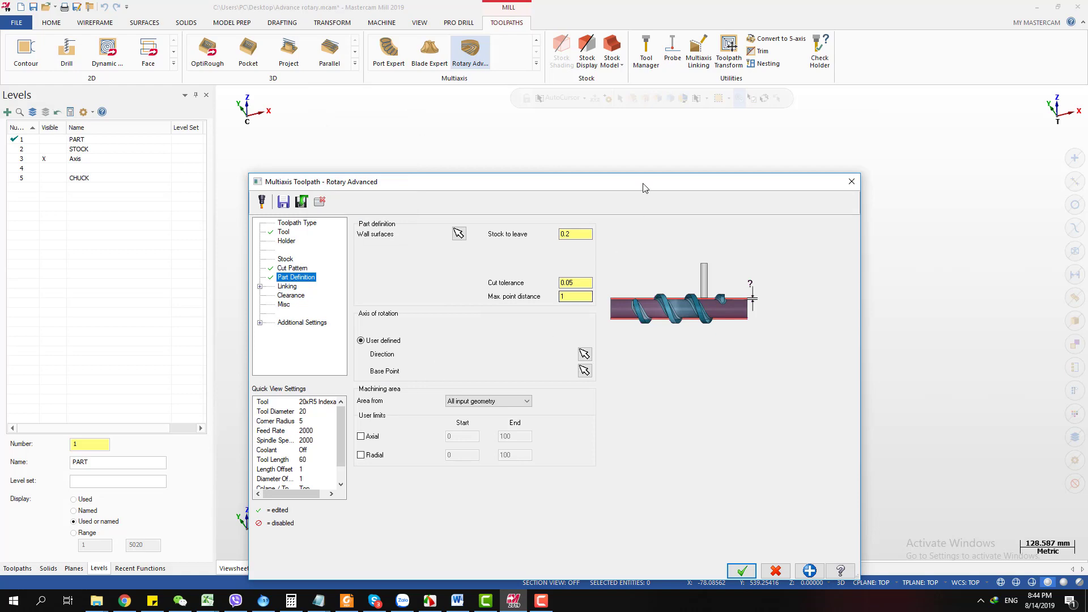
# Set the rotation axis base point to the origin at the start of the red axis line
pyautogui.moveTo(644, 183); pyautogui.dragTo(679, 132)
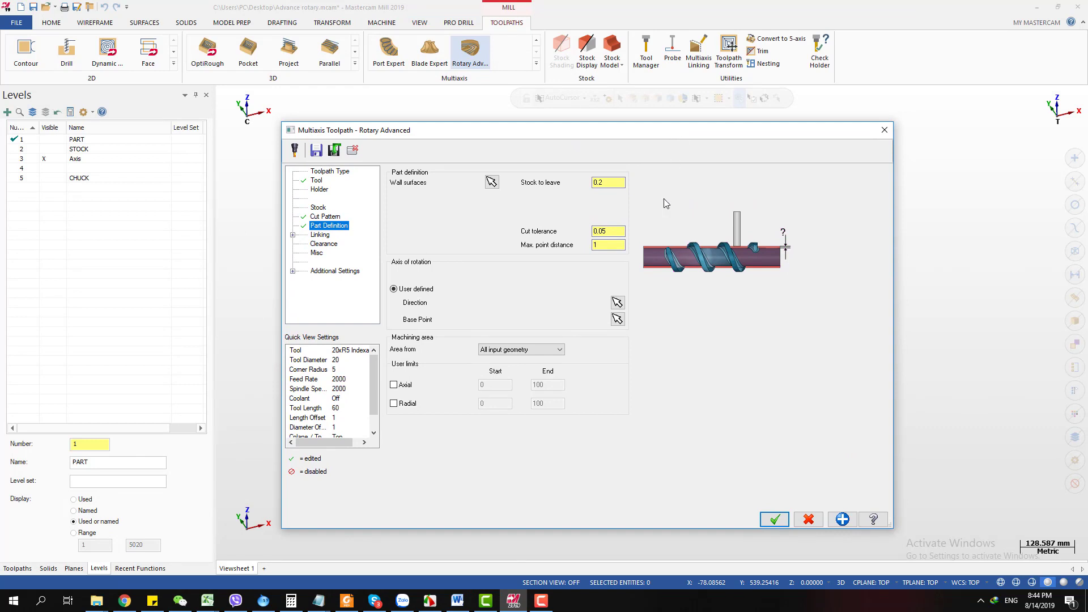
pyautogui.click(616, 320)
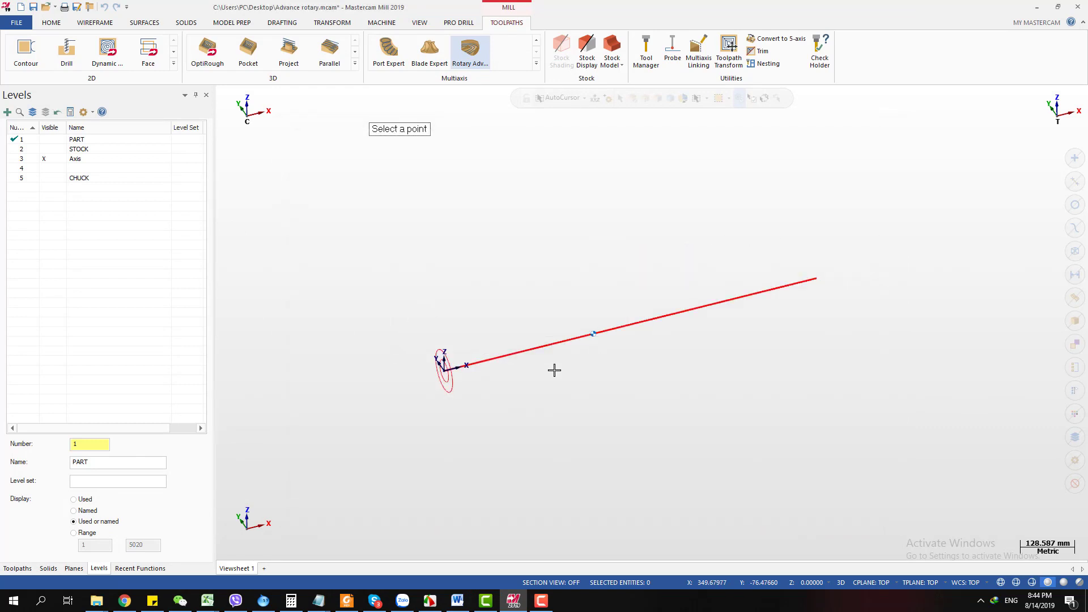
pyautogui.click(441, 372)
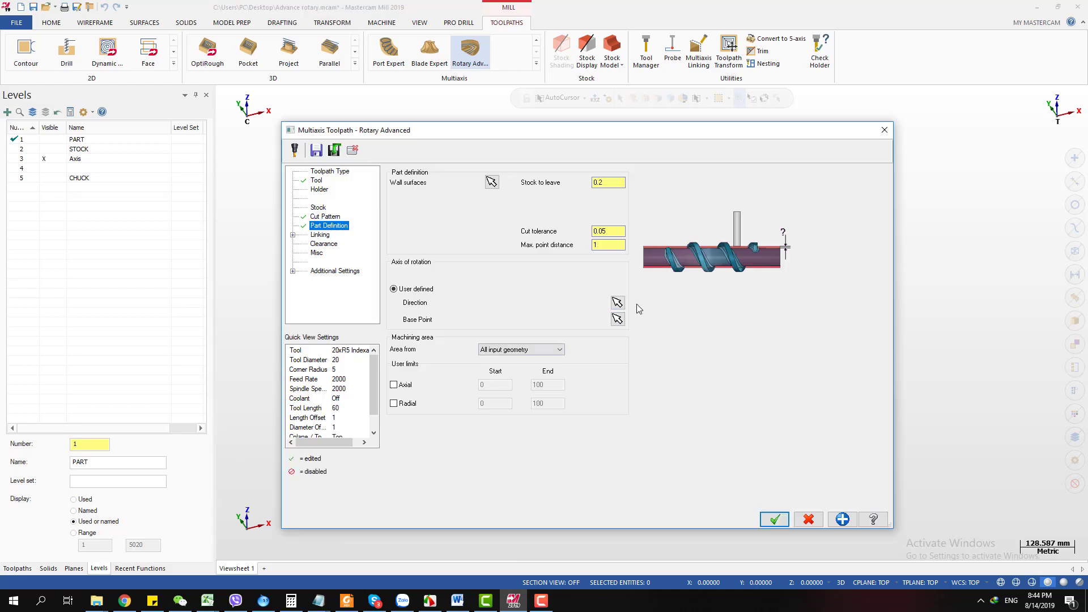
pyautogui.moveTo(644, 137); pyautogui.dragTo(559, 480)
pyautogui.moveTo(470, 473); pyautogui.dragTo(550, 418)
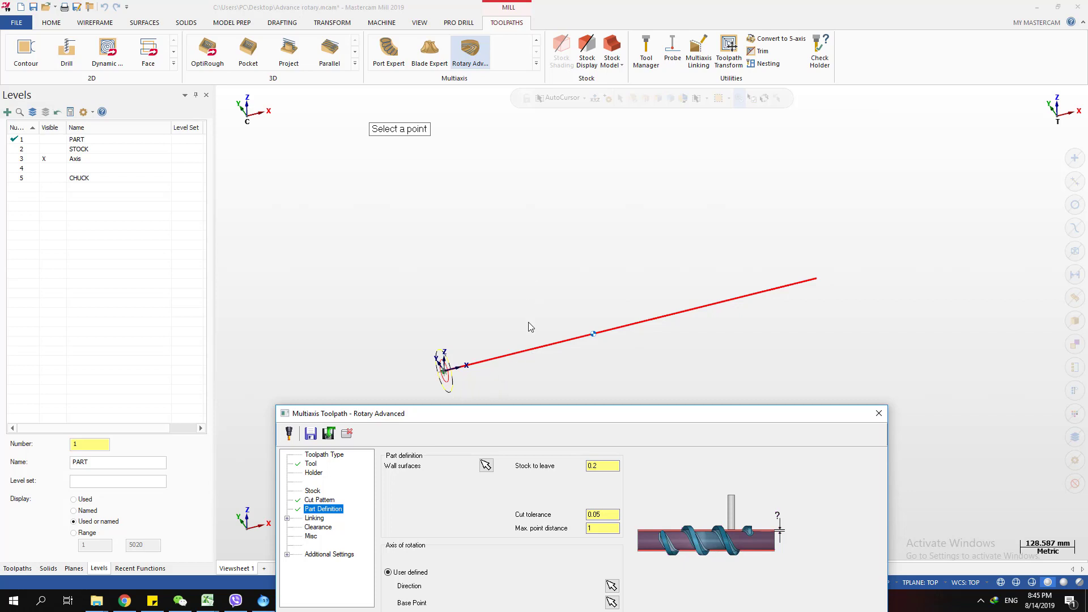
pyautogui.click(443, 368)
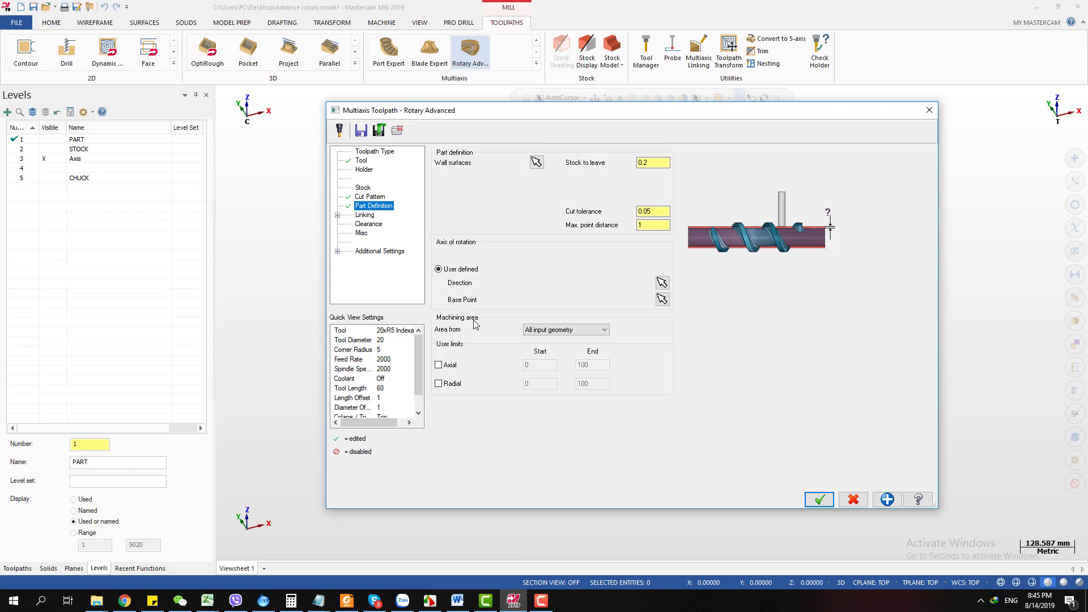
# Examine which options are available as the source of the machining area
pyautogui.click(533, 332)
pyautogui.click(532, 339)
pyautogui.click(549, 330)
pyautogui.click(551, 336)
pyautogui.click(543, 330)
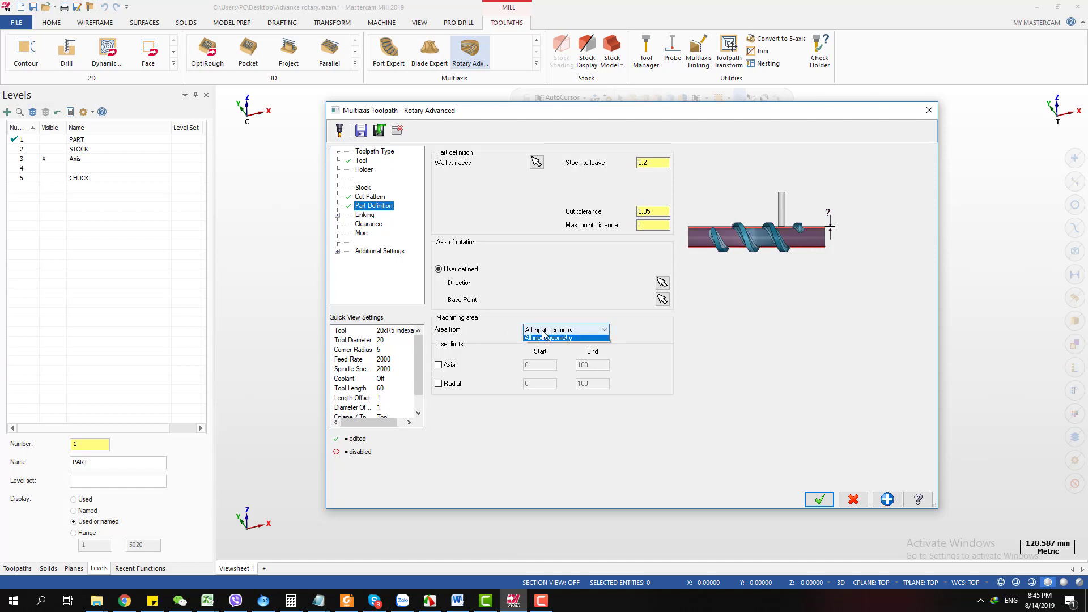
pyautogui.click(543, 334)
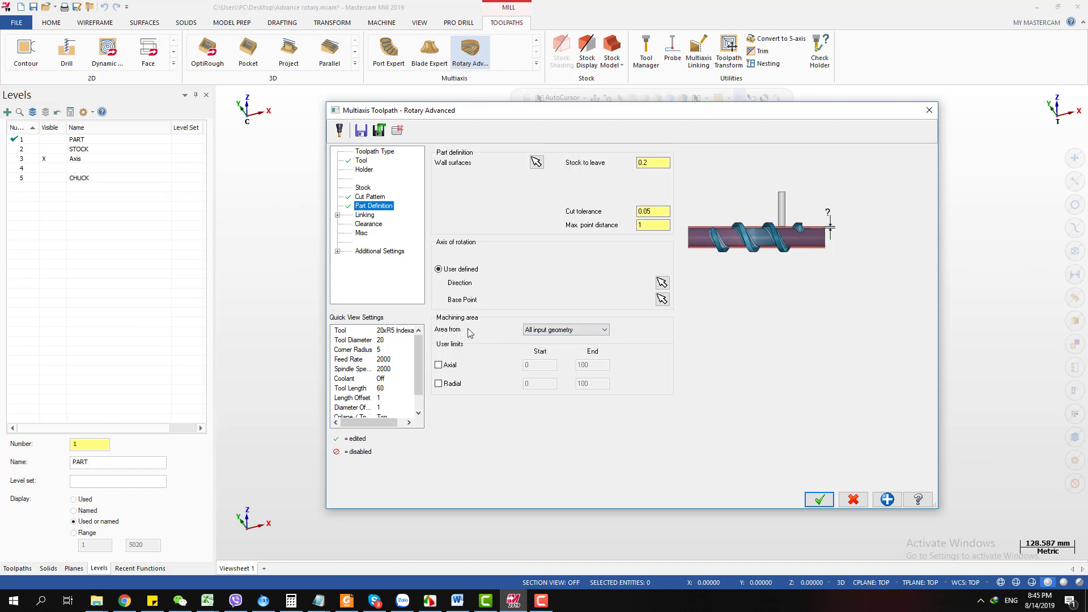
pyautogui.click(541, 333)
pyautogui.click(542, 338)
pyautogui.click(543, 333)
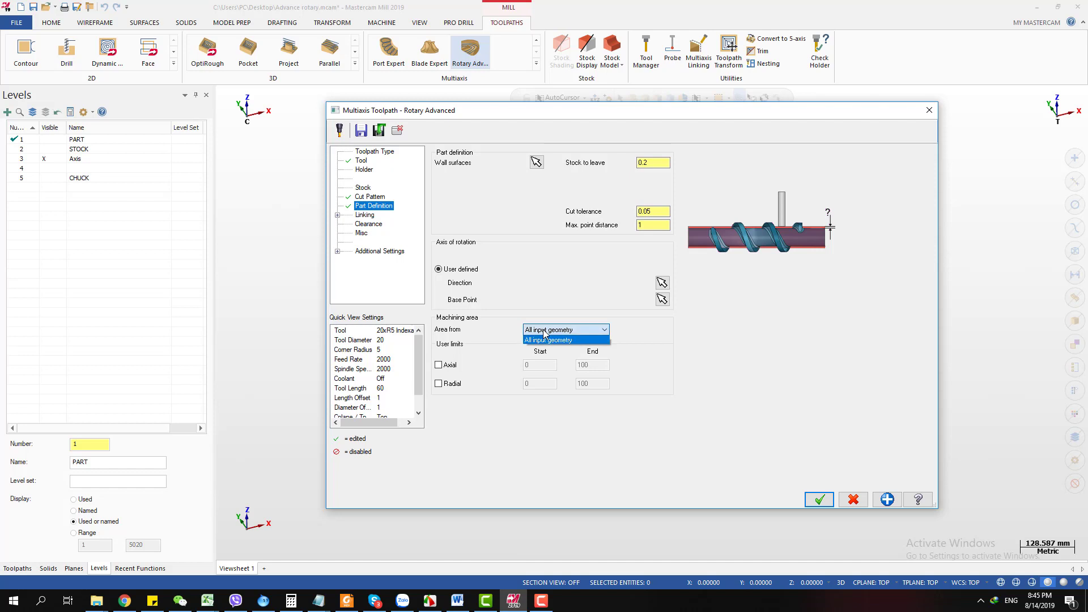
pyautogui.click(543, 331)
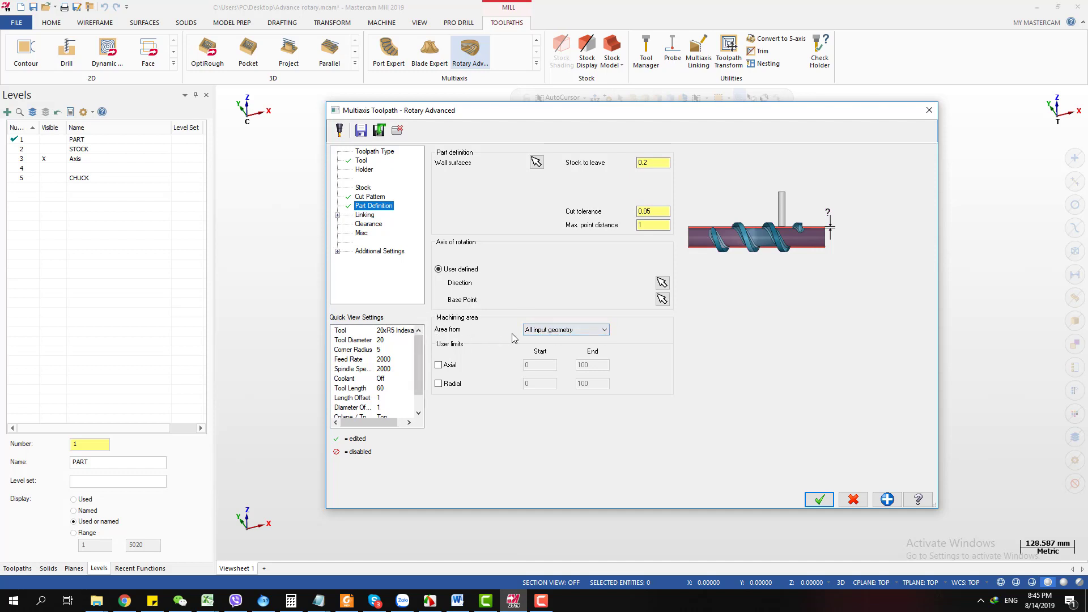
pyautogui.click(549, 332)
pyautogui.click(549, 333)
# Enable the axial user limits for the machining area
pyautogui.moveTo(653, 111); pyautogui.dragTo(593, 141)
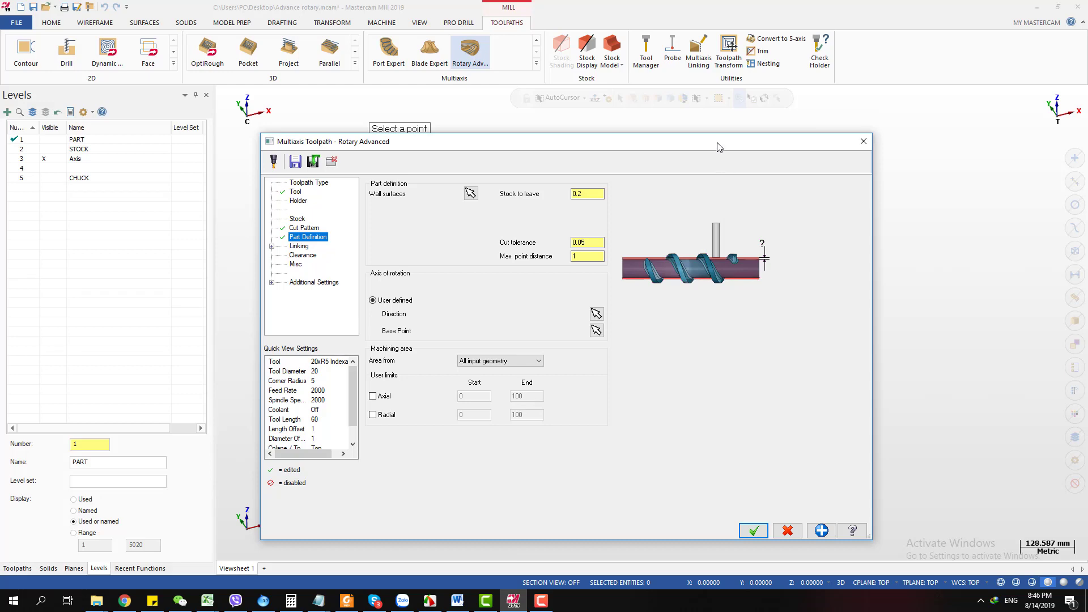
pyautogui.moveTo(718, 145); pyautogui.dragTo(761, 129)
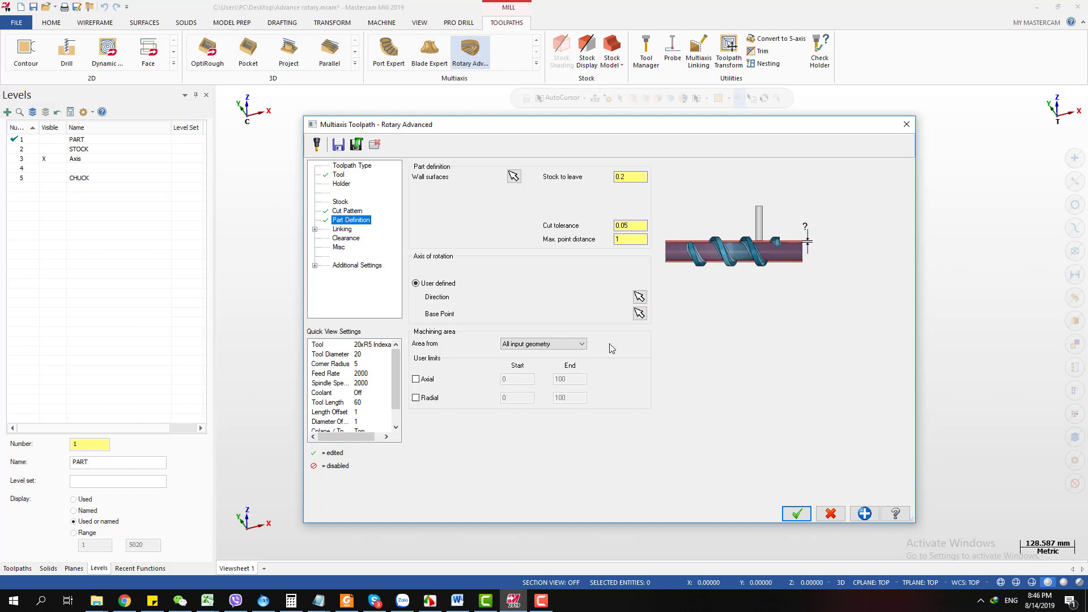
pyautogui.click(429, 379)
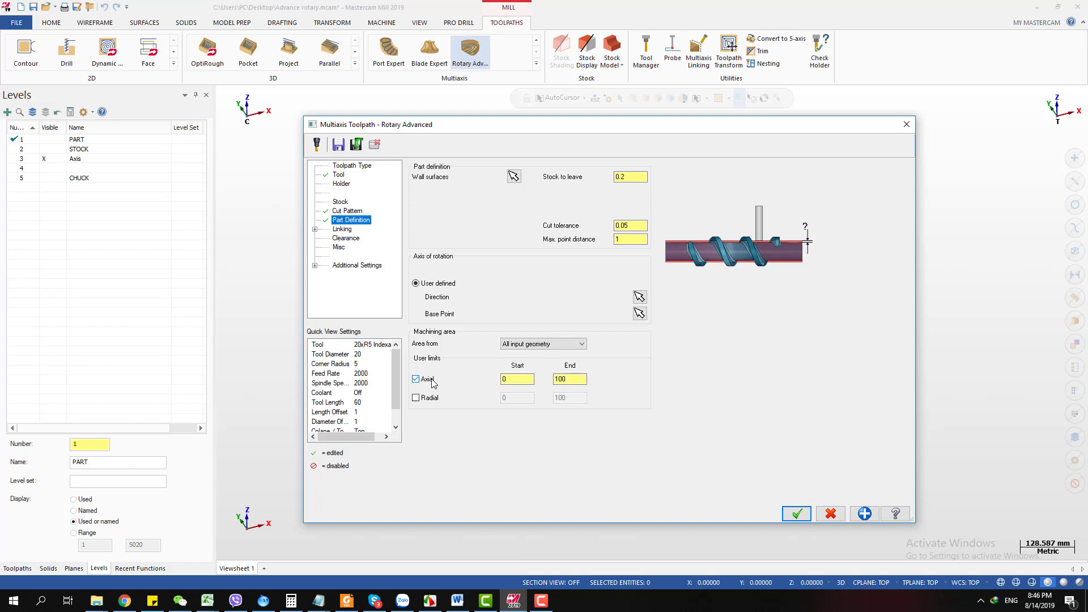
pyautogui.click(516, 379)
pyautogui.moveTo(642, 128); pyautogui.dragTo(625, 157)
pyautogui.doubleClick(491, 408)
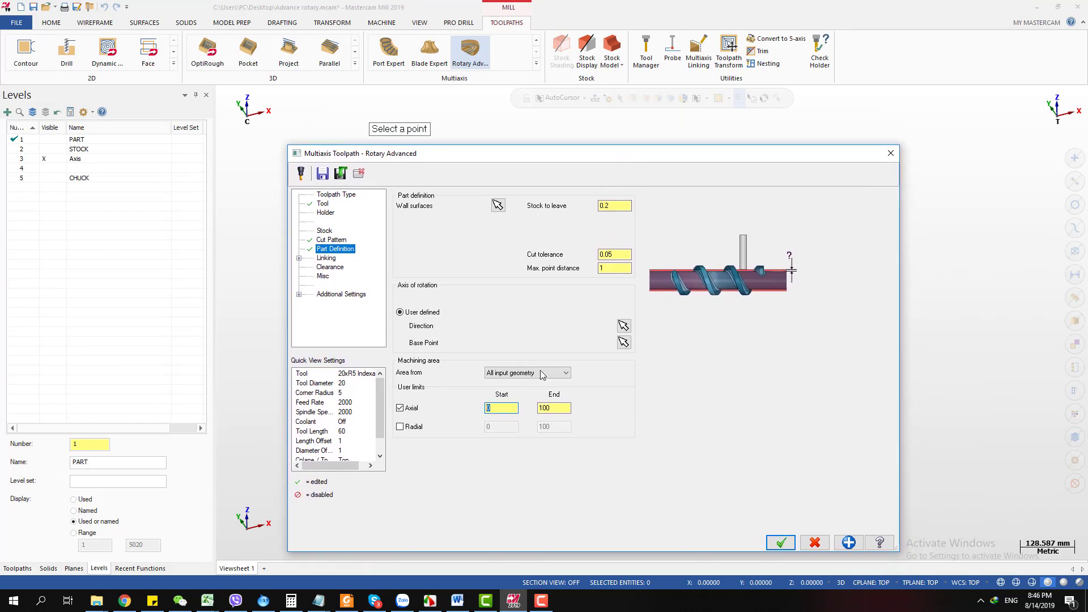
pyautogui.moveTo(694, 158); pyautogui.dragTo(705, 246)
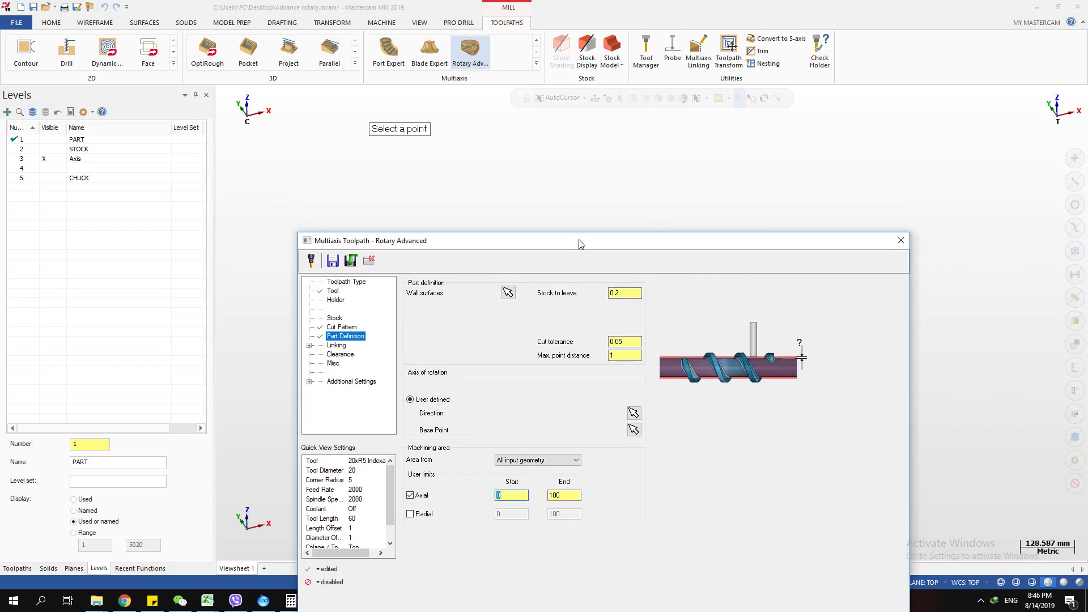
pyautogui.moveTo(580, 244); pyautogui.dragTo(588, 461)
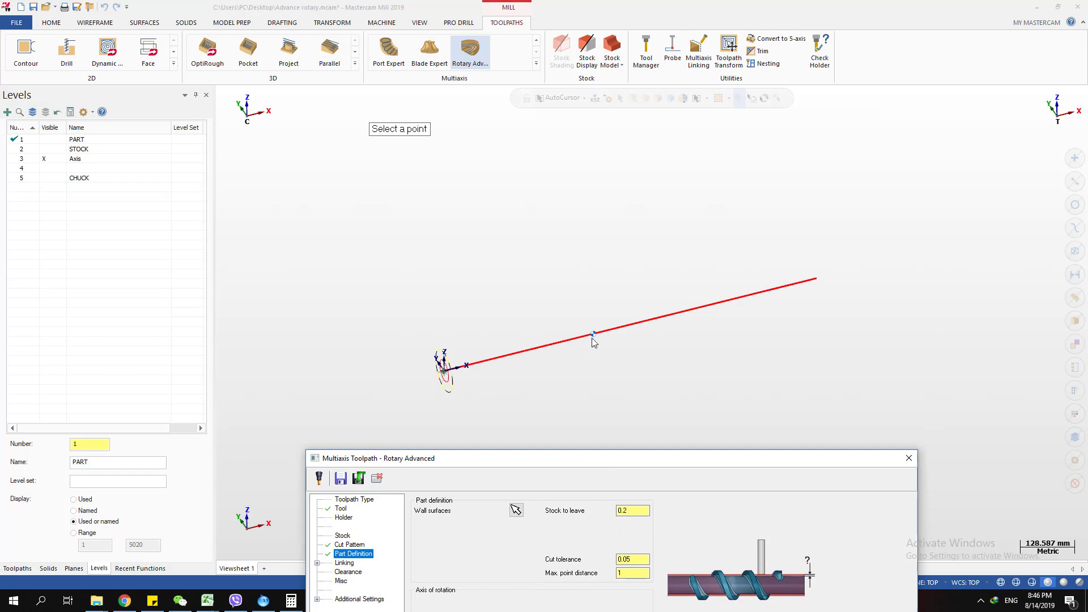
pyautogui.click(445, 372)
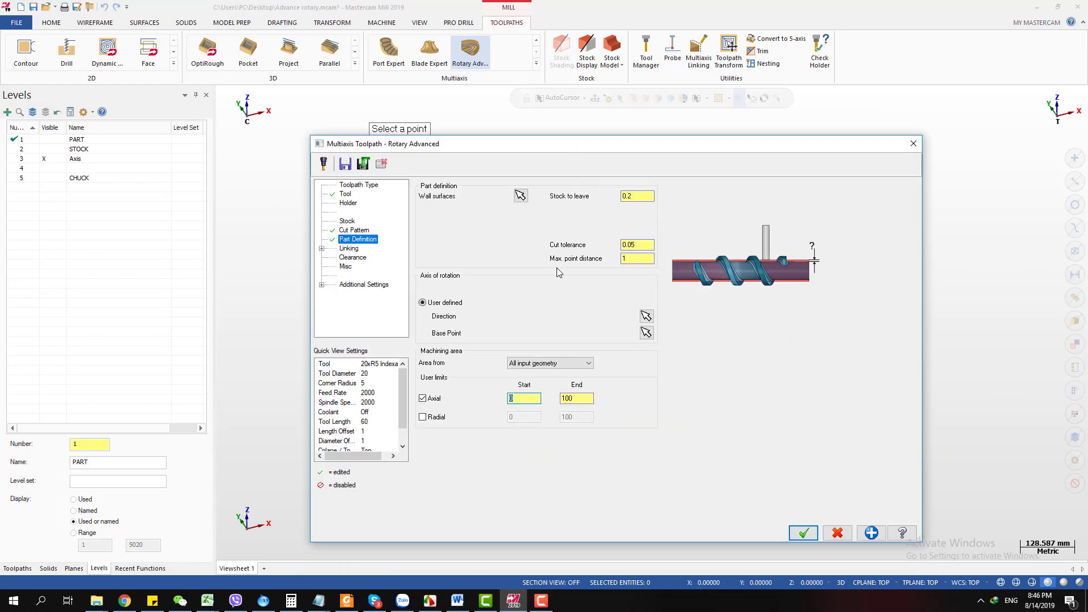
# Make the PART level visible and take the axial end limit from the X coordinate of a point at the green groove's shank-side end
pyautogui.doubleClick(576, 398)
pyautogui.moveTo(546, 147)
pyautogui.mouseDown()
pyautogui.moveTo(580, 452)
pyautogui.moveTo(548, 151)
pyautogui.mouseUp()
pyautogui.click(42, 143)
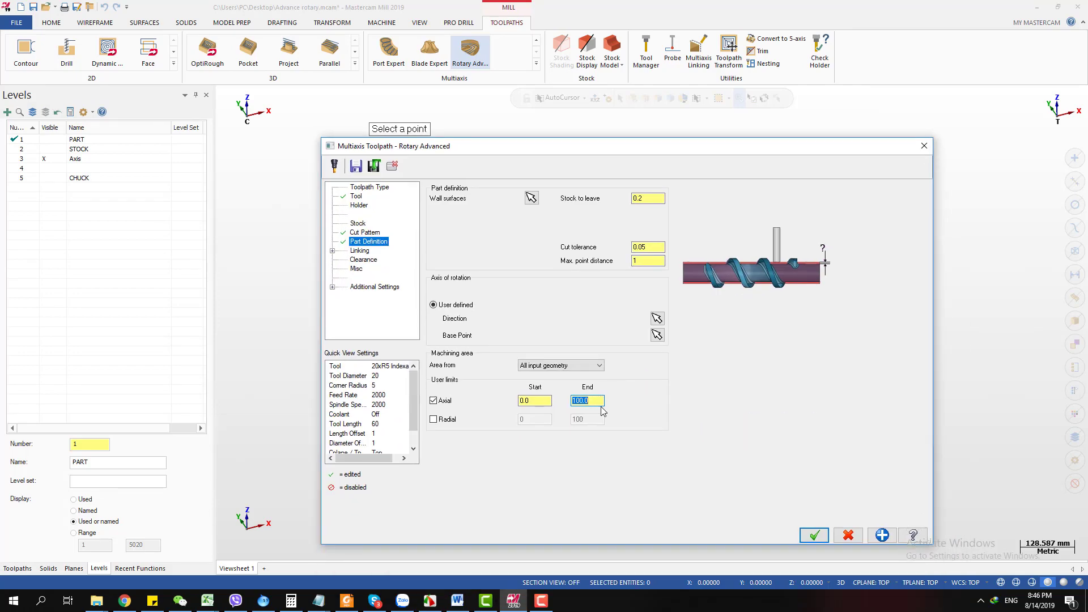
pyautogui.rightClick(595, 406)
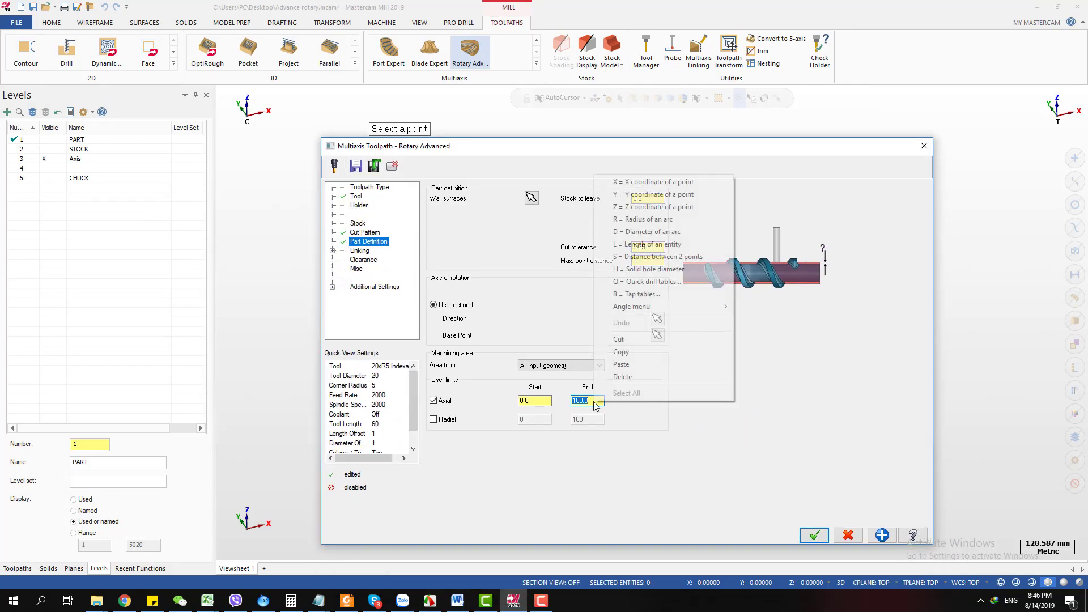
pyautogui.click(629, 183)
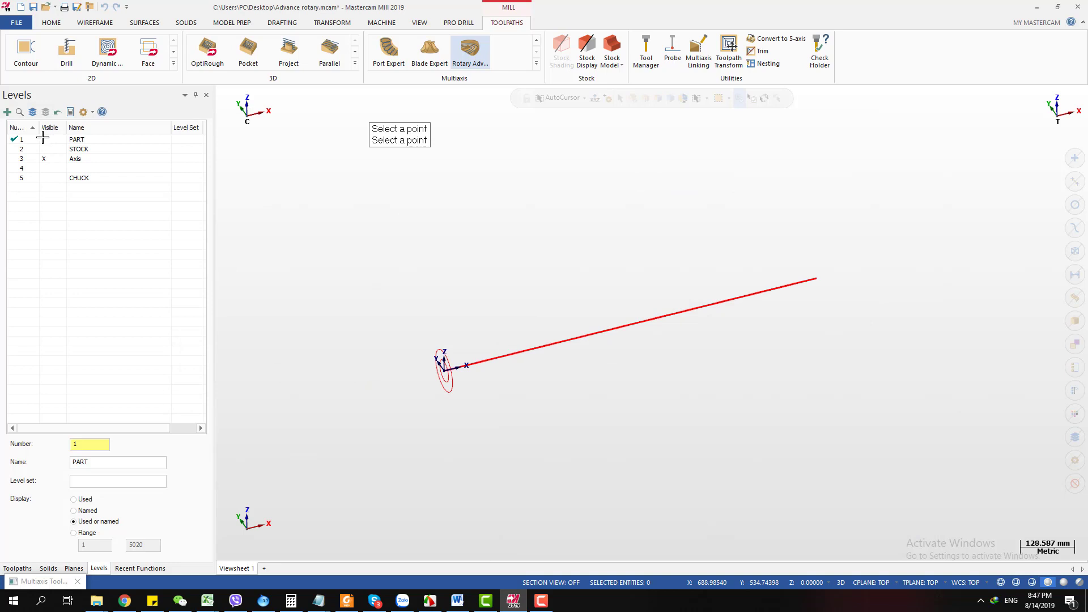
pyautogui.click(49, 141)
pyautogui.click(49, 144)
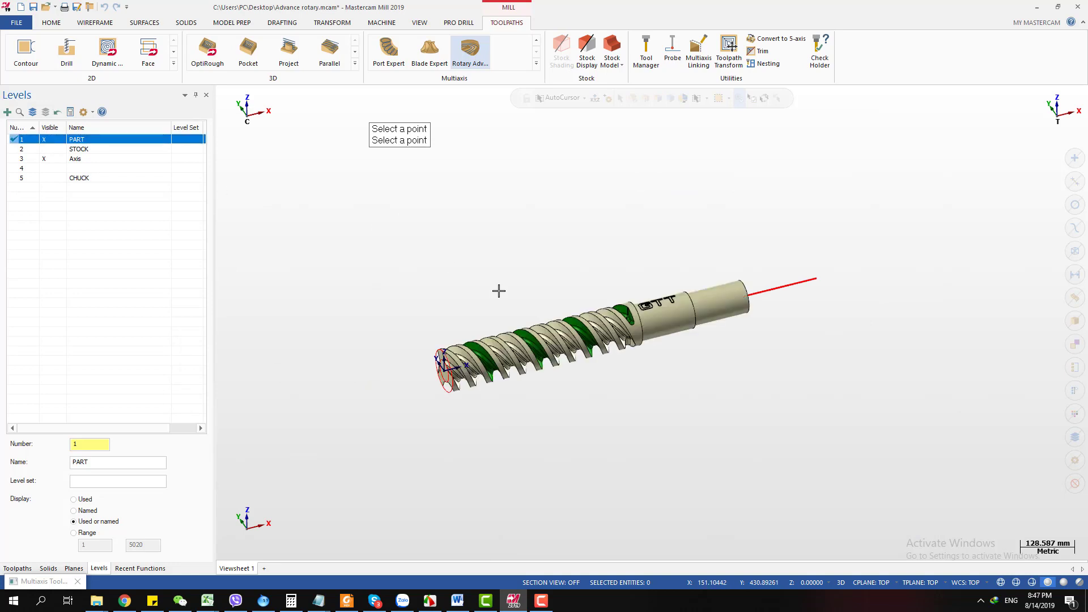
pyautogui.scroll(2, 498, 291)
pyautogui.scroll(1, 648, 315)
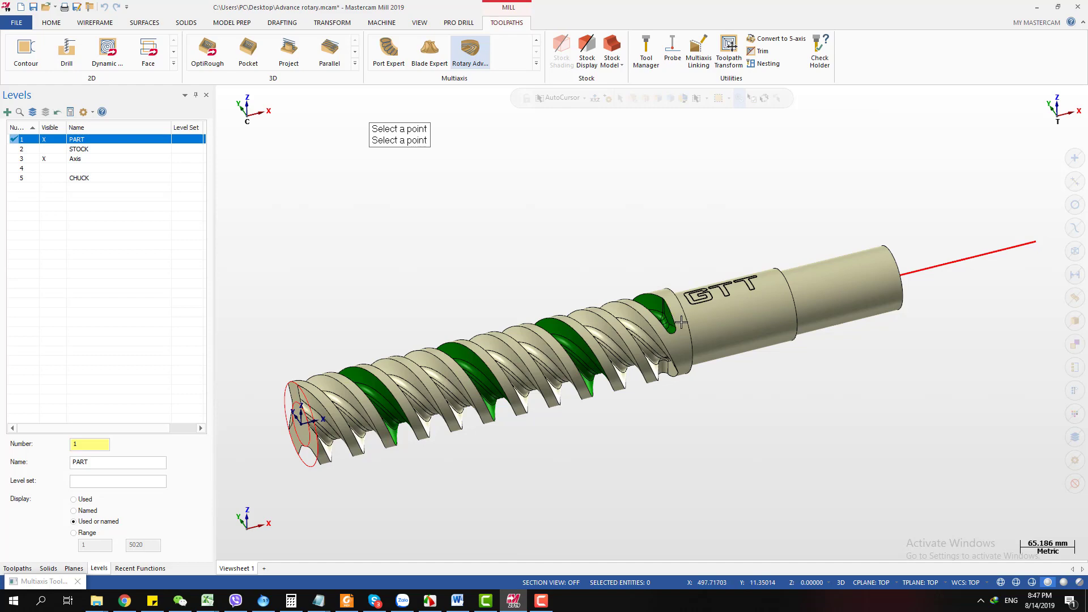
pyautogui.scroll(2, 668, 315)
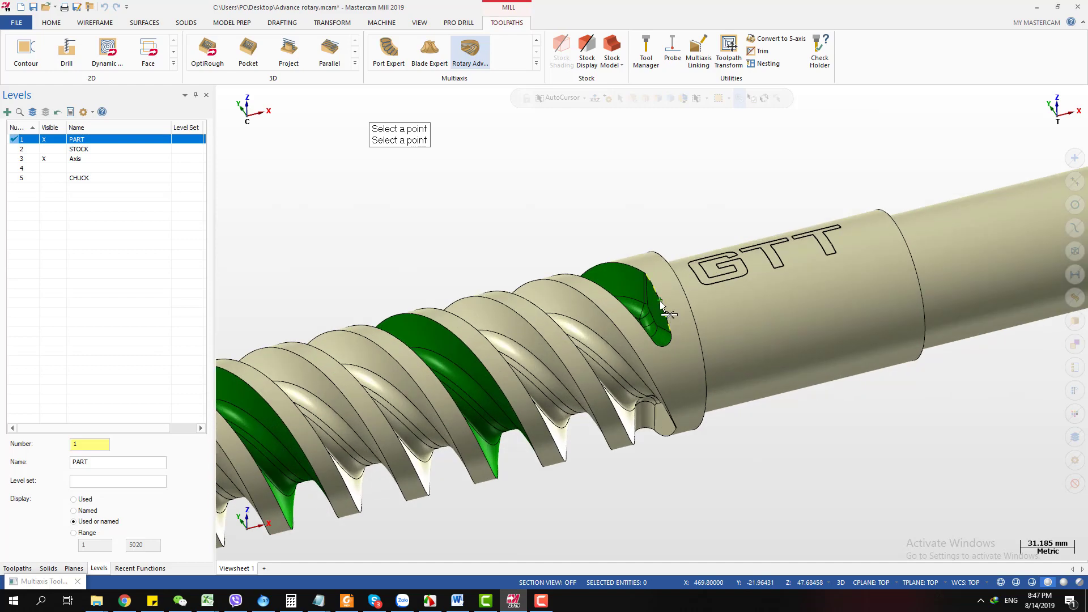
pyautogui.click(659, 300)
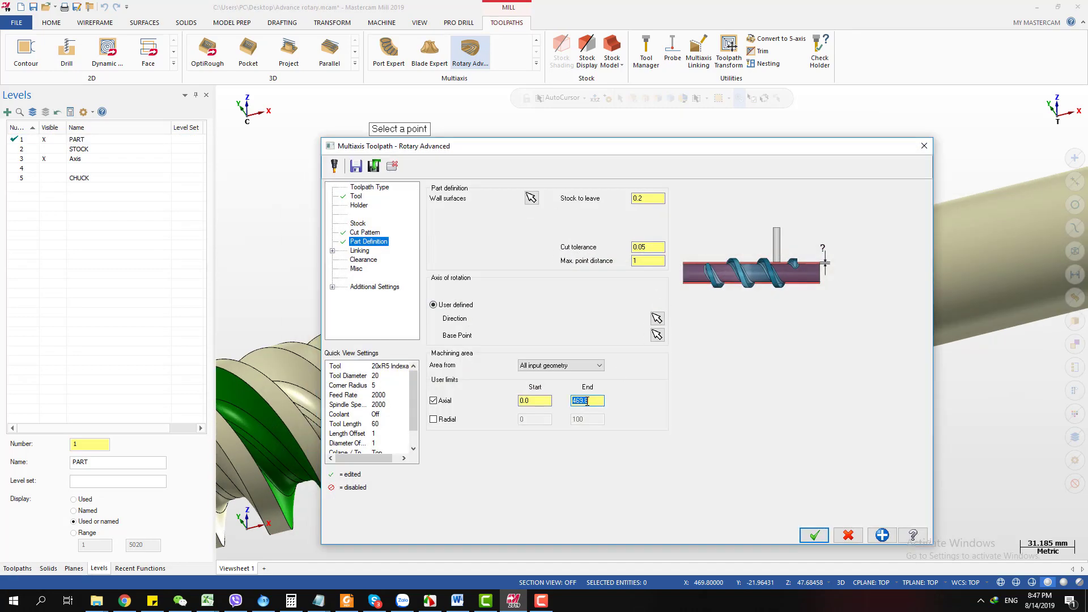
# Set the end value of the axial user limits to 400
pyautogui.moveTo(592, 401); pyautogui.dragTo(572, 400)
pyautogui.moveTo(617, 147); pyautogui.dragTo(663, 120)
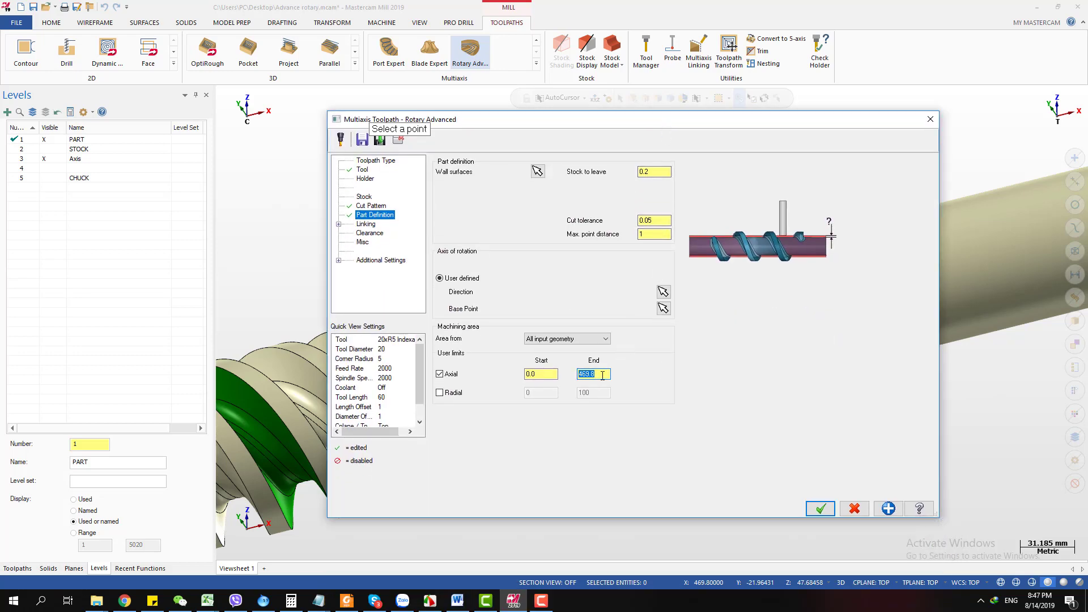
pyautogui.moveTo(602, 374); pyautogui.dragTo(580, 374)
pyautogui.write('400')
# Enable the radial user limits and take the 27.5 start value from the radius of the inner arc on the part's end face
pyautogui.click(451, 393)
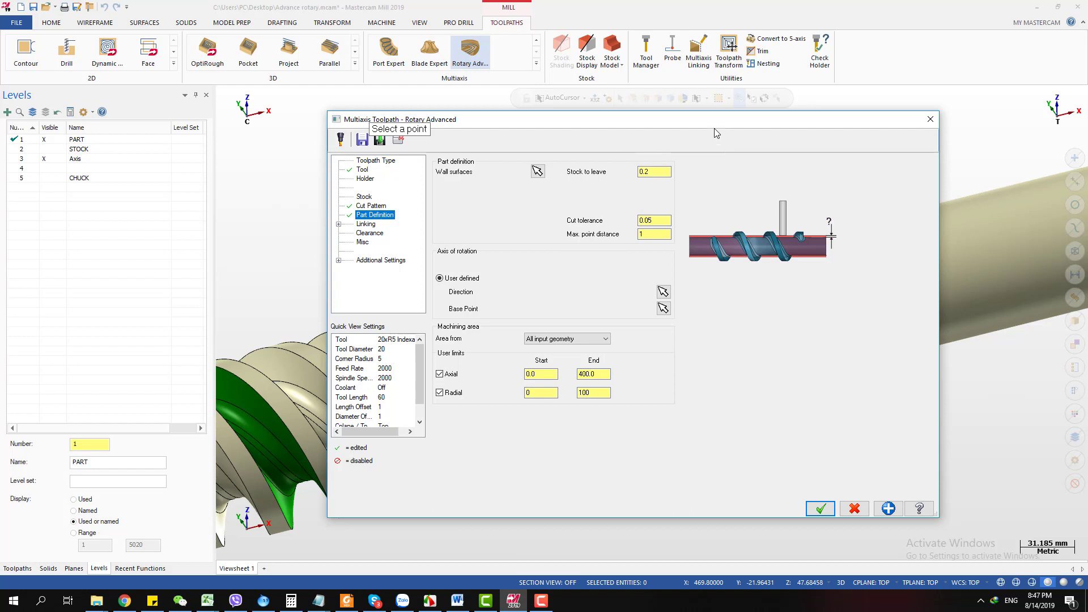
pyautogui.click(549, 394)
pyautogui.rightClick(549, 393)
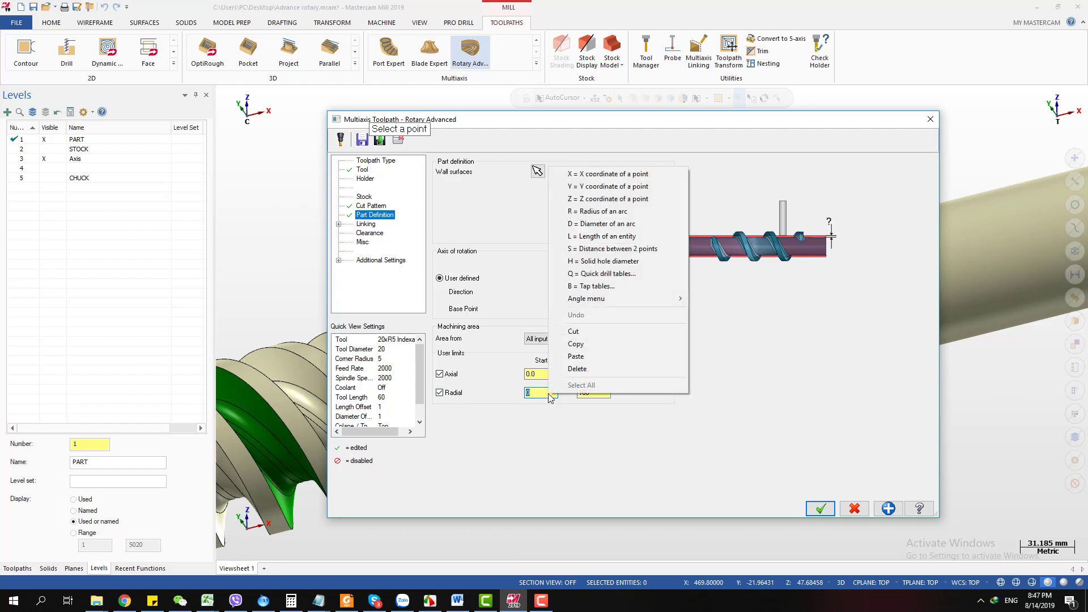
pyautogui.click(589, 212)
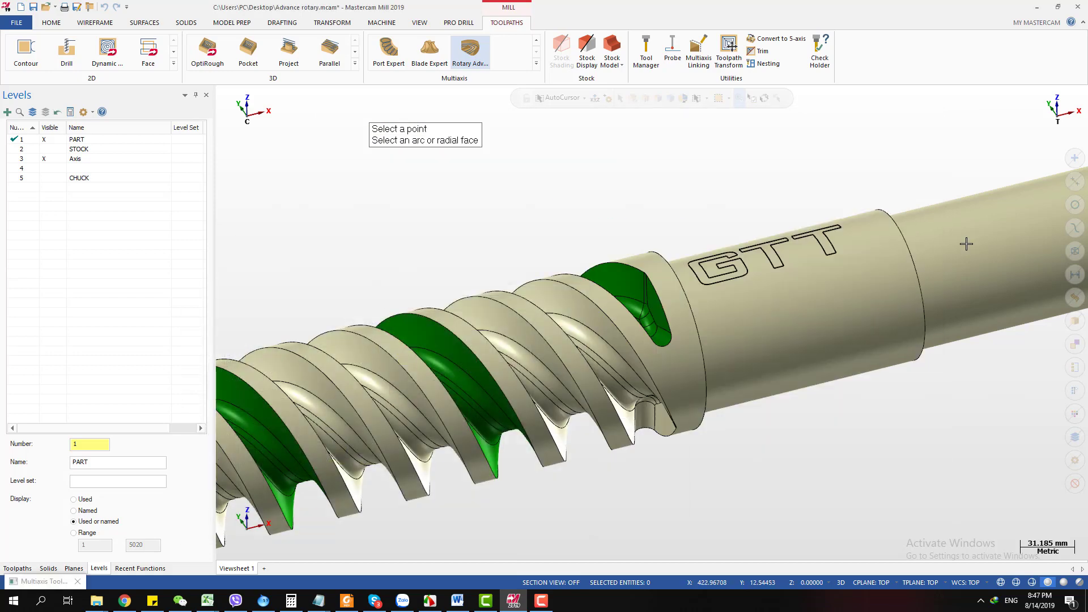
pyautogui.scroll(-3, 490, 385)
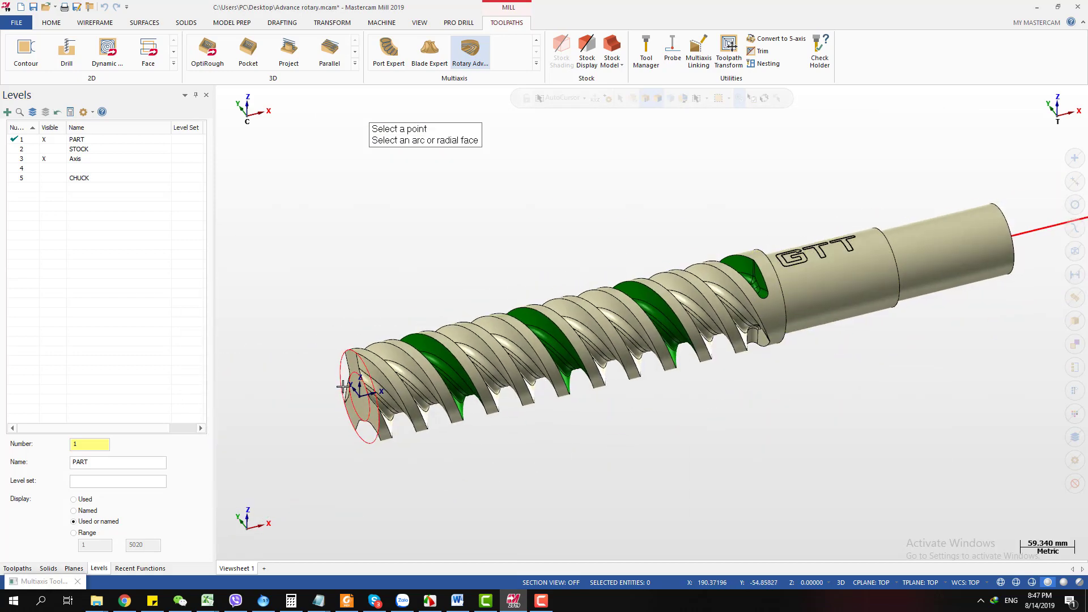
pyautogui.scroll(5, 346, 384)
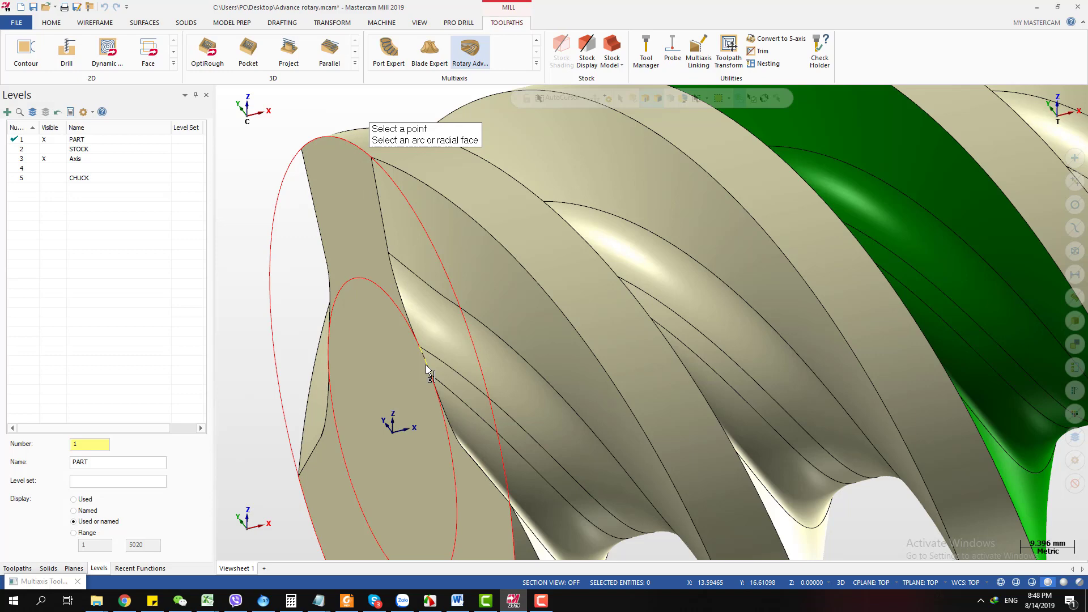
pyautogui.click(426, 365)
pyautogui.doubleClick(529, 392)
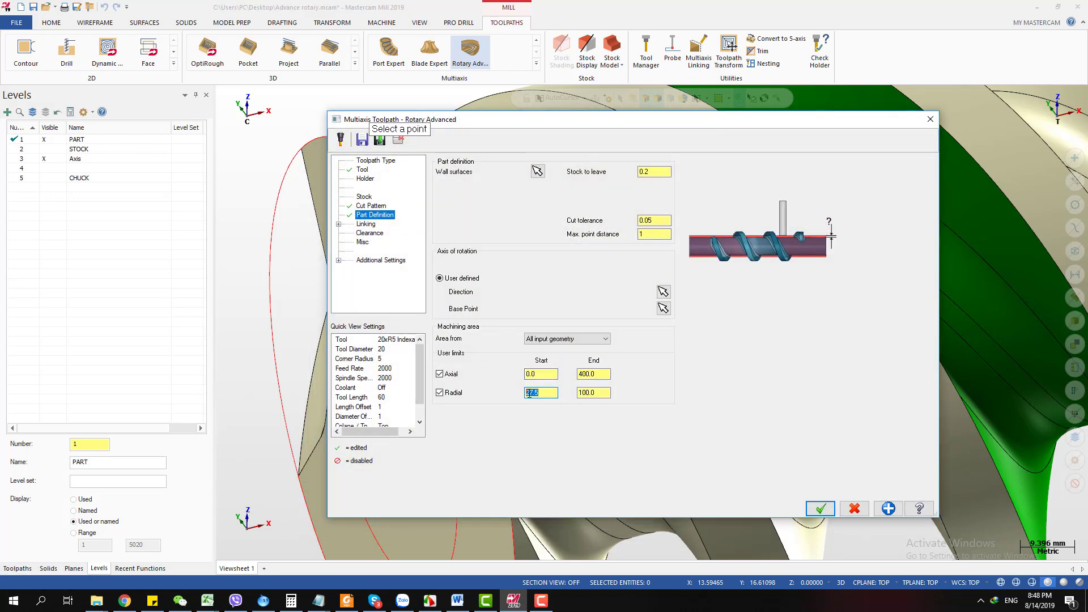
# Take the radial end limit from the radius of the outer arc on the part's end face and adjust the value
pyautogui.rightClick(598, 393)
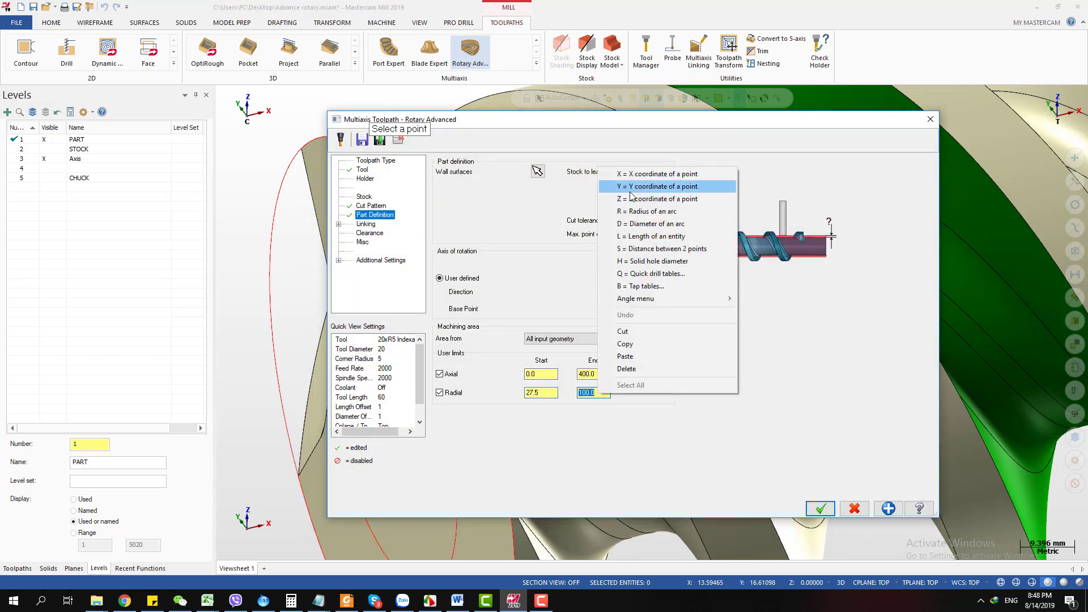
pyautogui.click(630, 214)
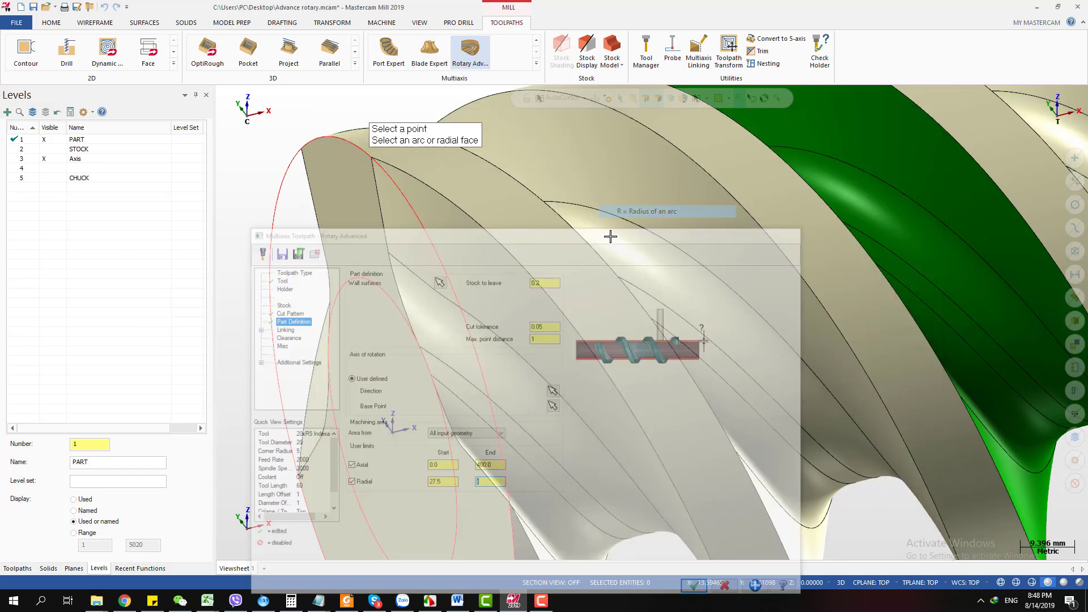
pyautogui.click(419, 217)
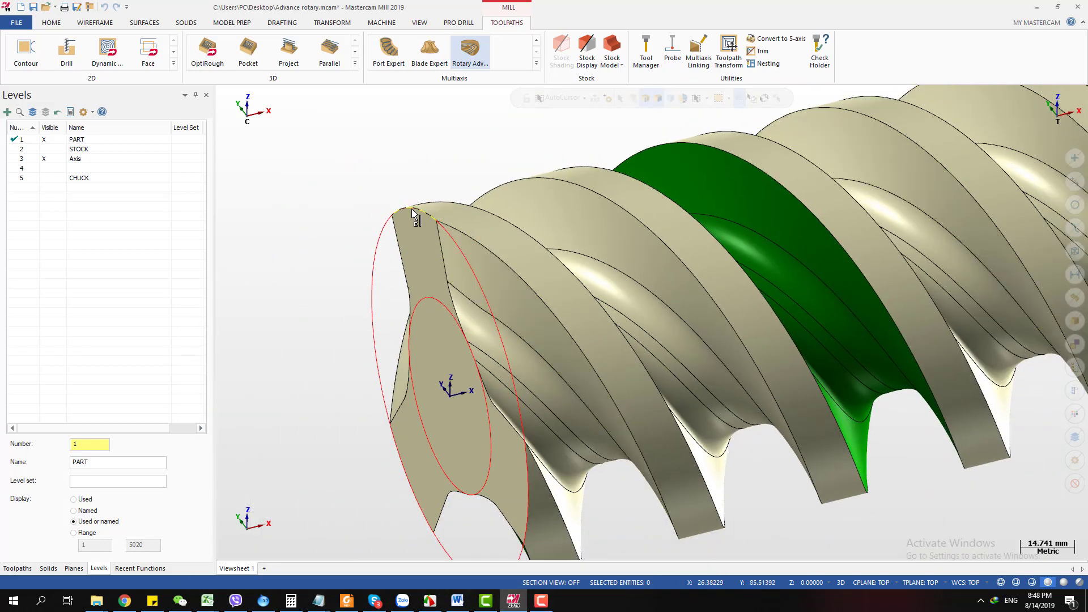
pyautogui.click(589, 392)
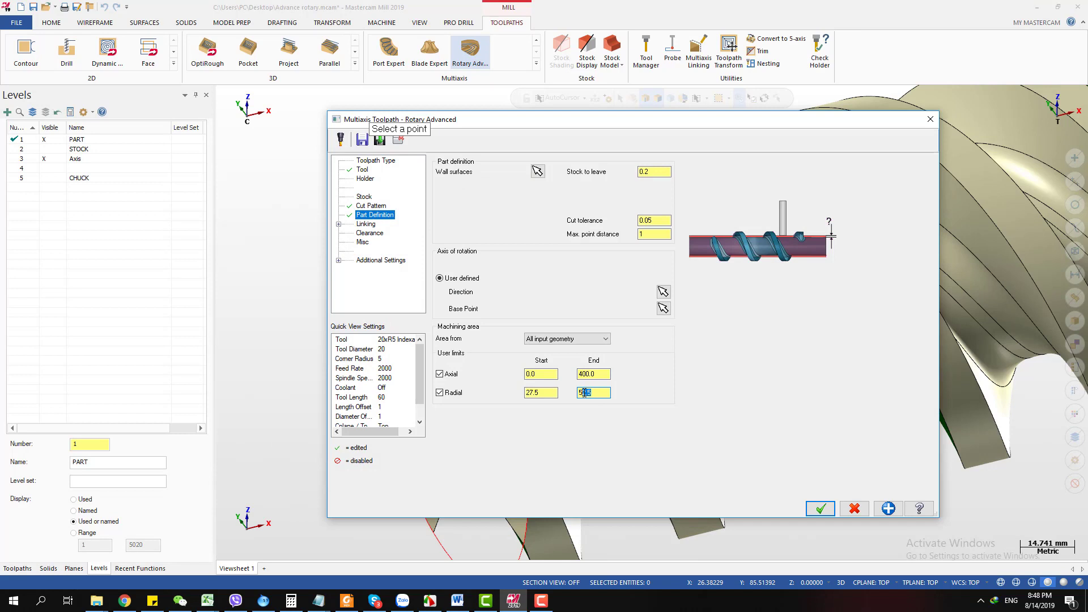
pyautogui.write('0')
pyautogui.doubleClick(541, 392)
# Examine the Use ramp and Don't use ramp options for the first entry in the linking settings
pyautogui.click(366, 224)
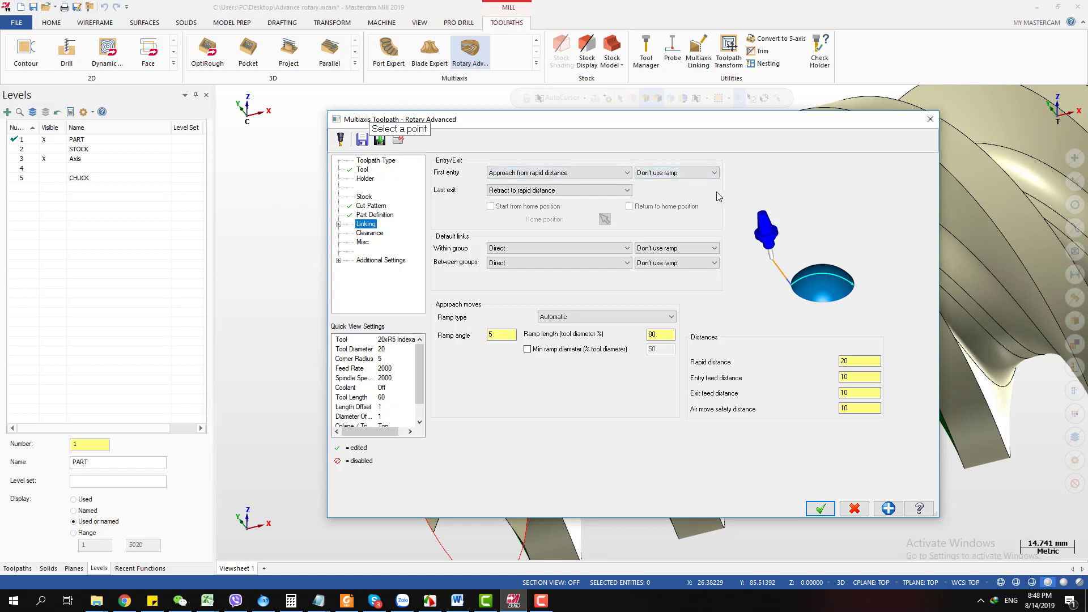
pyautogui.click(671, 173)
pyautogui.click(667, 190)
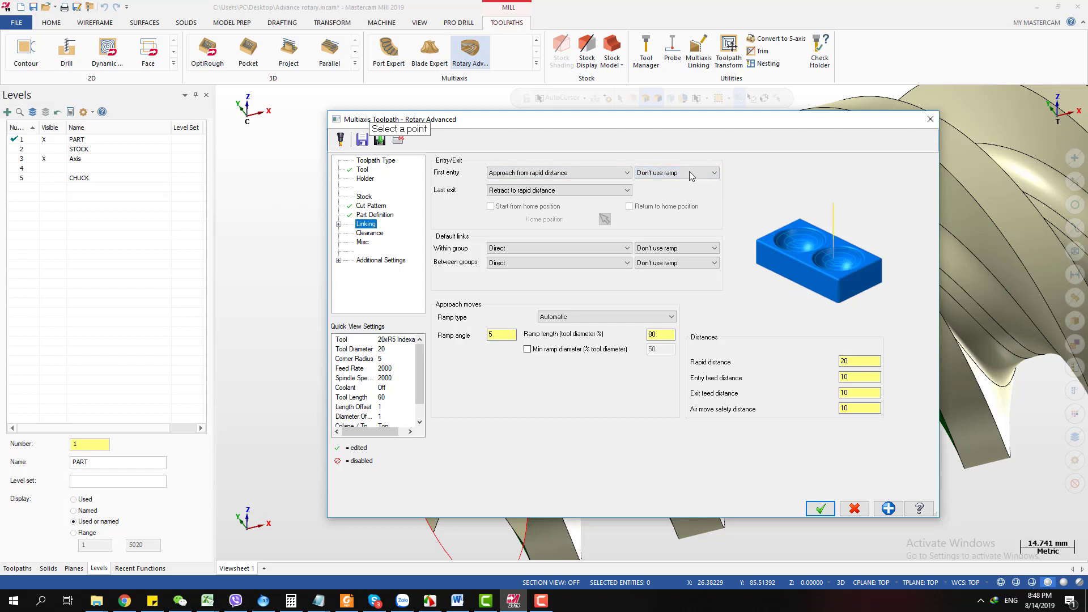
pyautogui.click(666, 174)
pyautogui.click(654, 183)
pyautogui.click(665, 175)
pyautogui.click(656, 190)
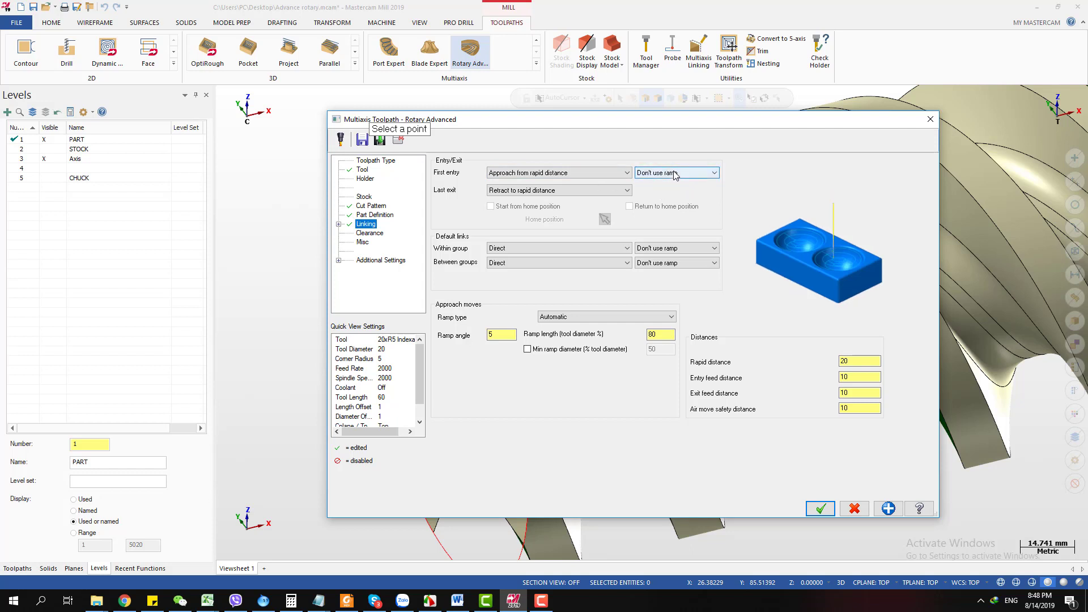
pyautogui.click(700, 173)
pyautogui.click(657, 182)
pyautogui.click(682, 173)
pyautogui.click(668, 191)
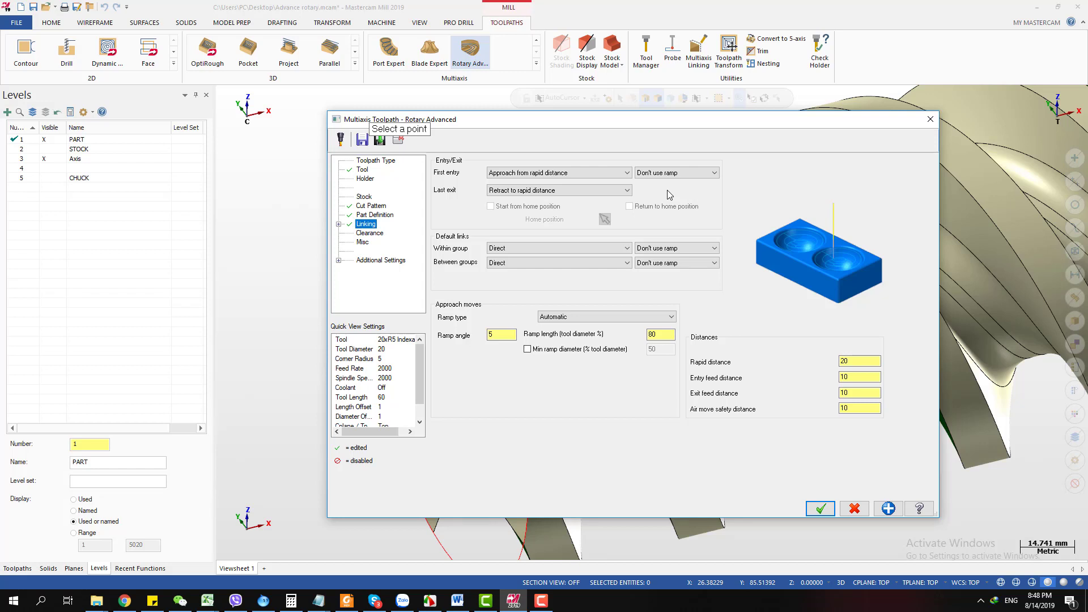
# Examine the first entry approach options and the default link options within a group
pyautogui.click(559, 177)
pyautogui.click(558, 183)
pyautogui.click(529, 175)
pyautogui.click(529, 173)
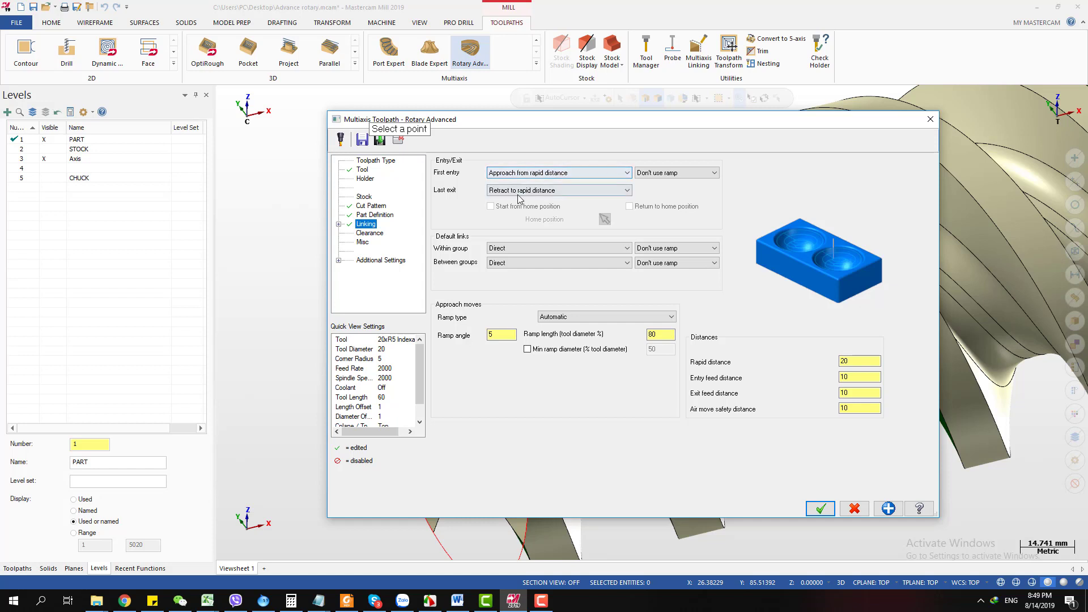
pyautogui.click(552, 171)
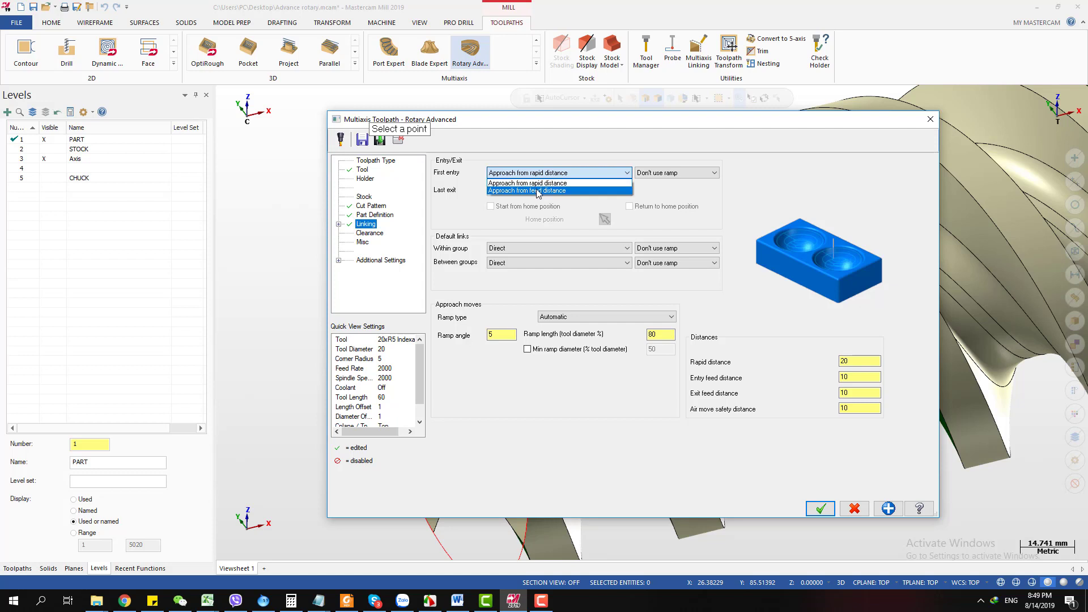
pyautogui.click(597, 139)
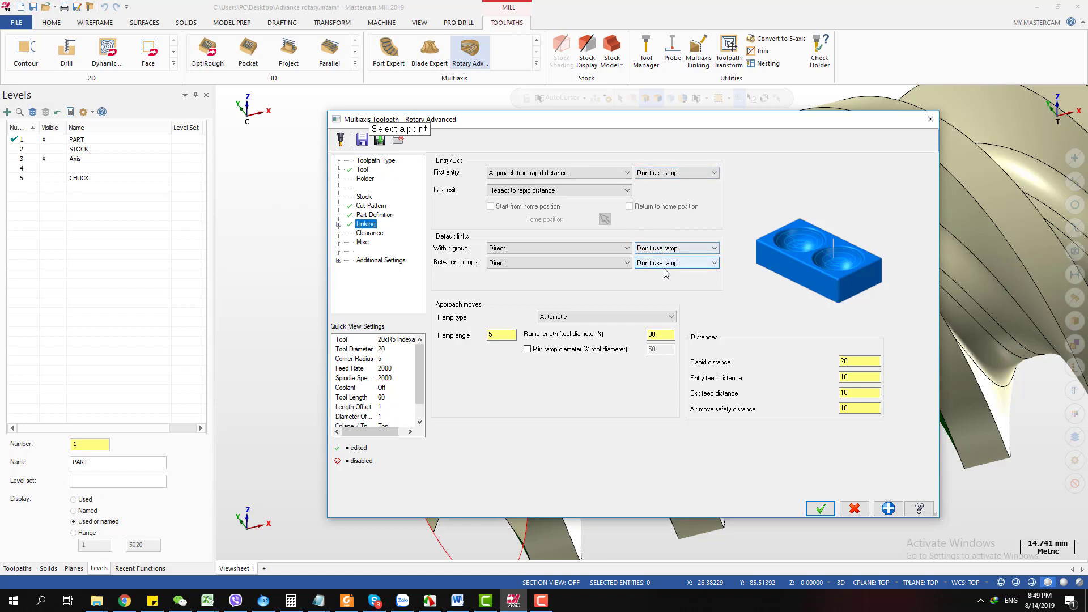
pyautogui.click(506, 252)
pyautogui.click(506, 256)
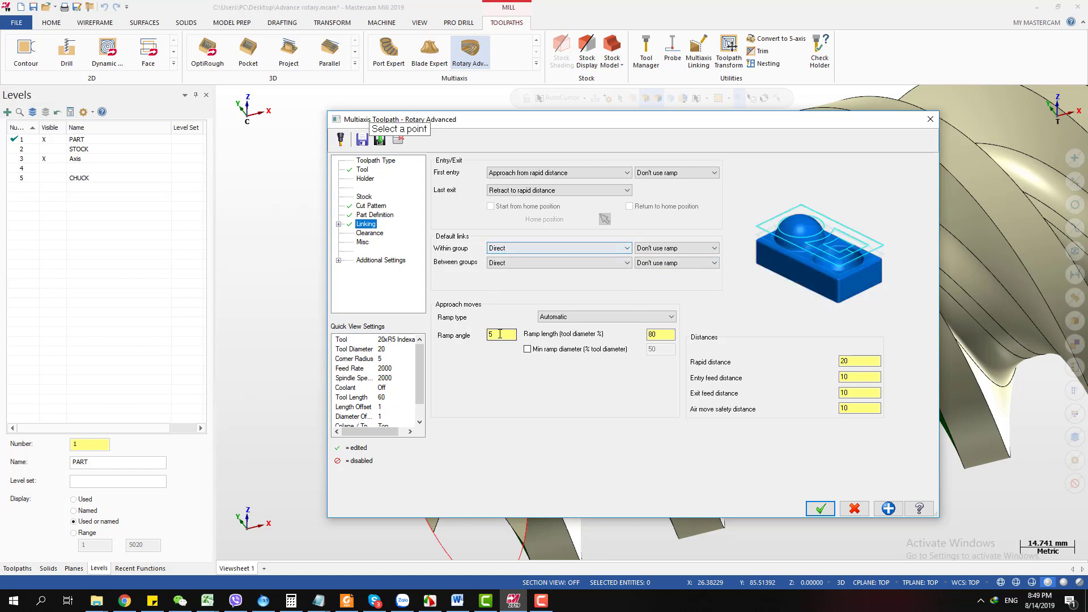
# Examine the available ramp types for the approach moves alongside the first entry's ramp option
pyautogui.click(558, 321)
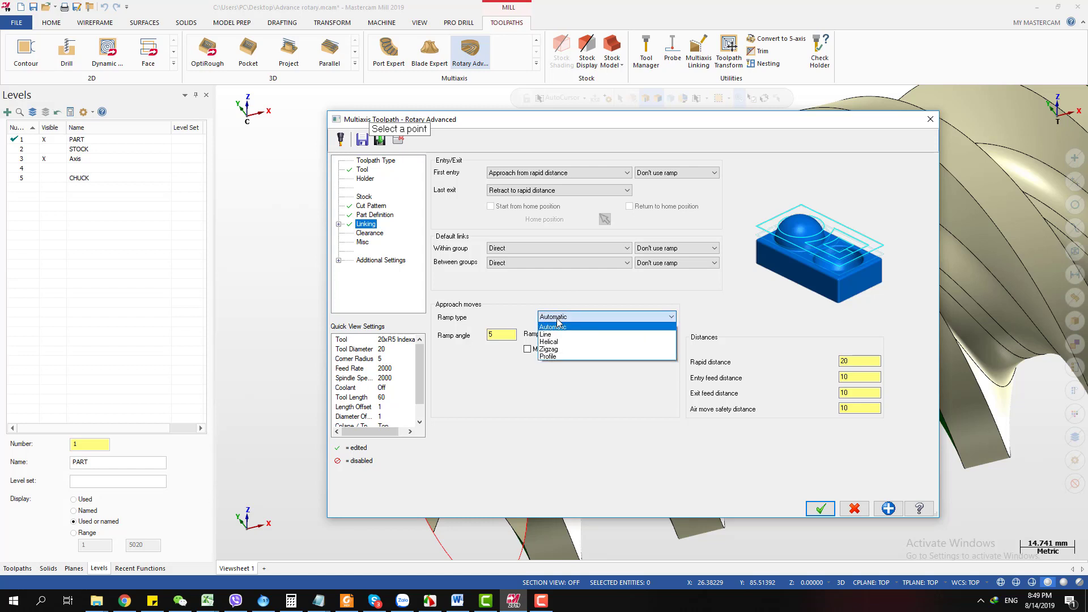
pyautogui.click(527, 323)
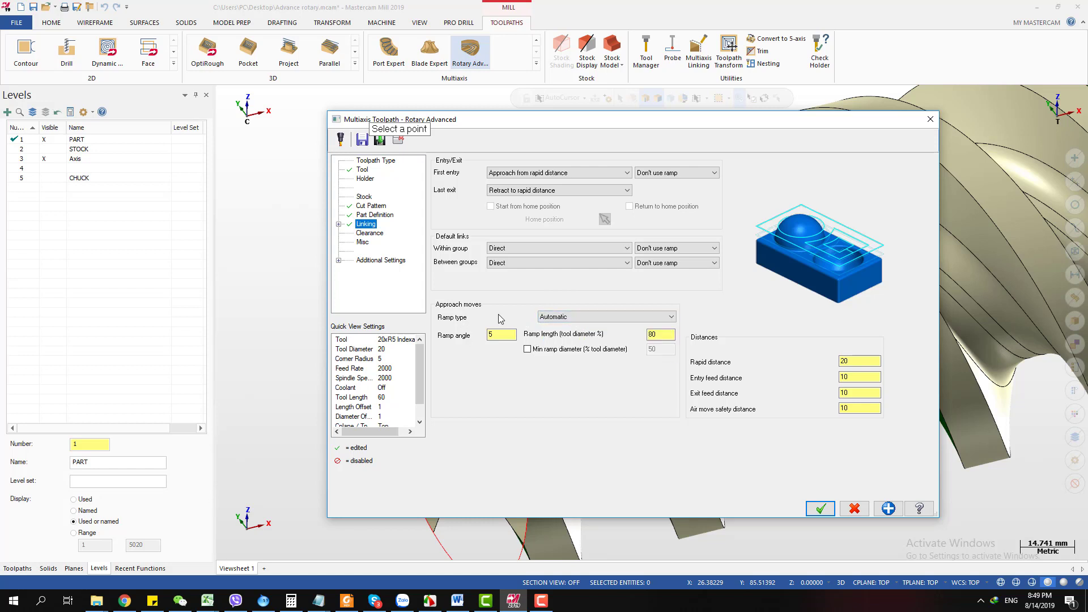
pyautogui.click(699, 173)
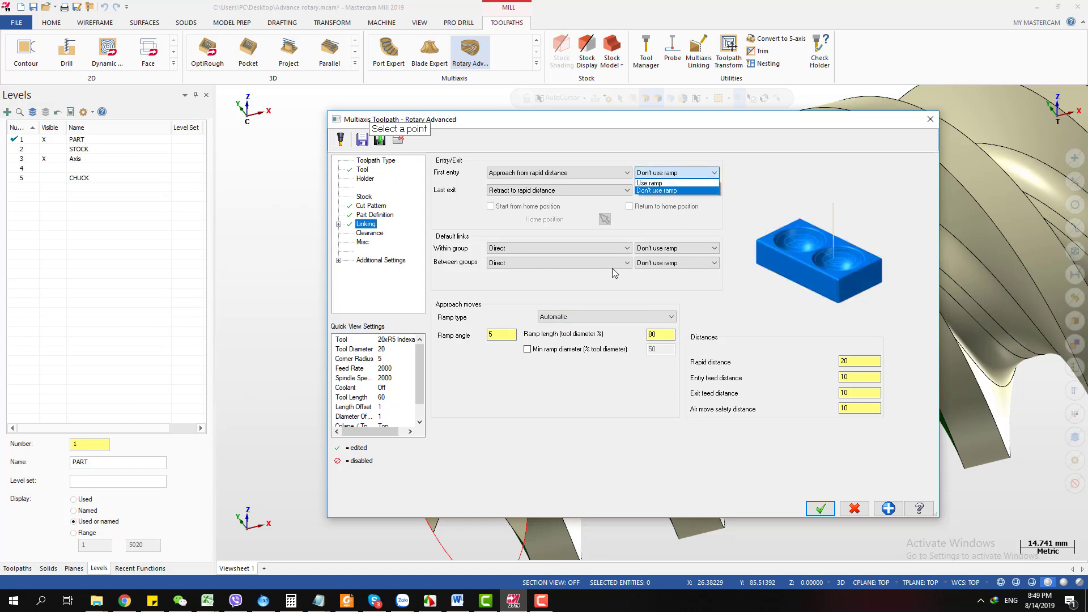
pyautogui.click(577, 317)
pyautogui.click(579, 319)
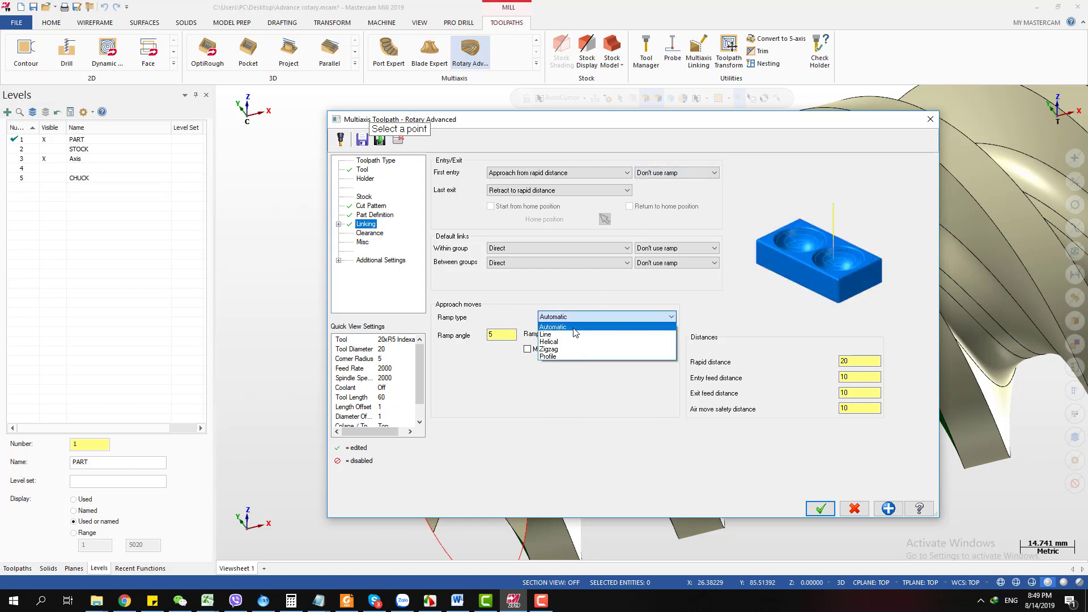
pyautogui.click(573, 329)
# Try the Line ramp type for the approach moves and set the ramp type to Helical
pyautogui.click(579, 317)
pyautogui.click(575, 333)
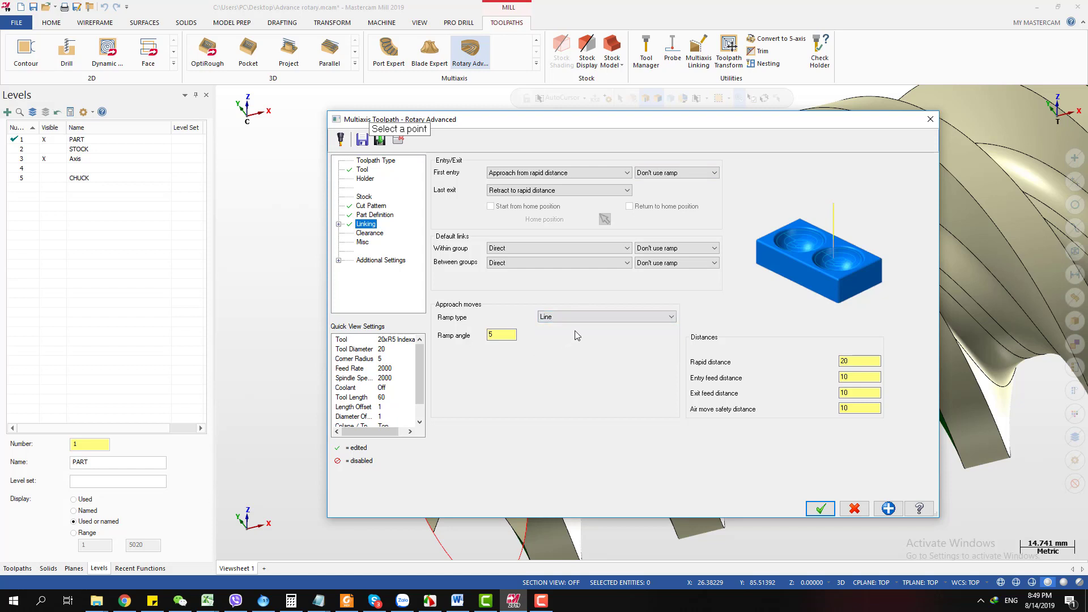
pyautogui.click(578, 317)
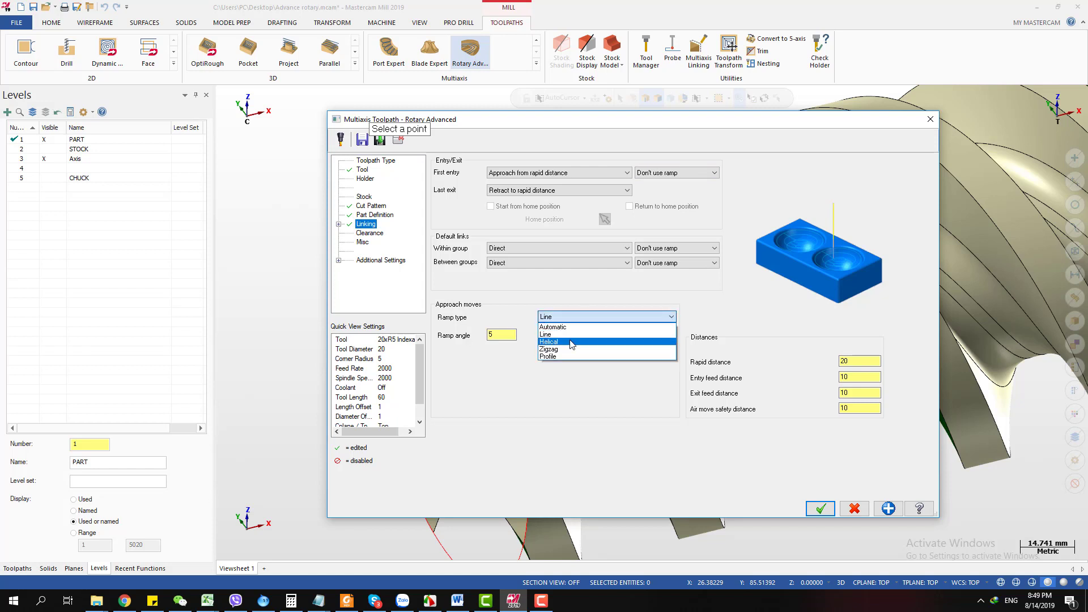
pyautogui.click(572, 342)
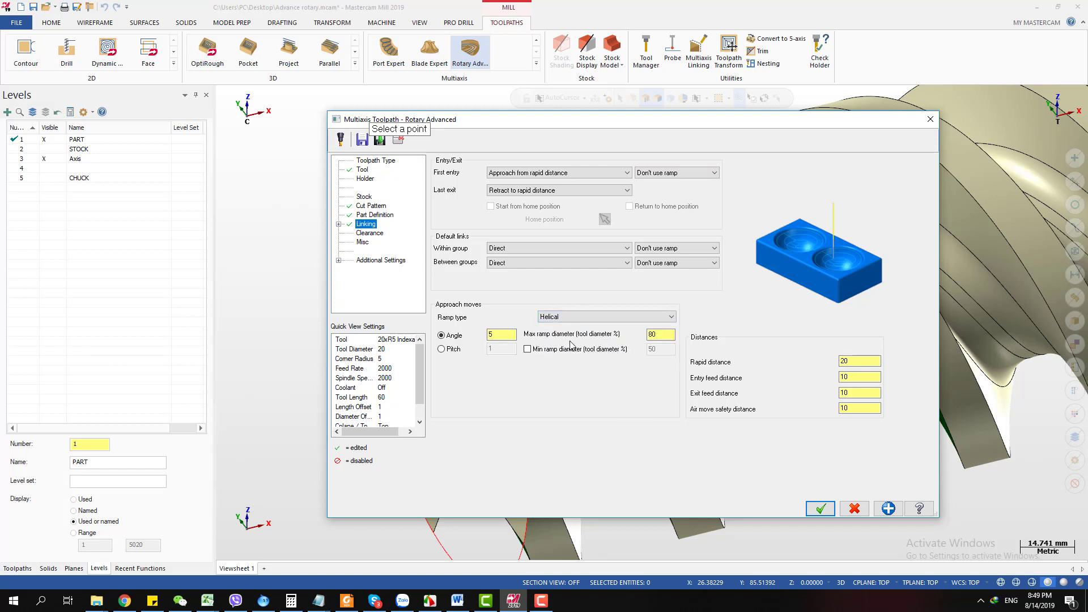
pyautogui.click(589, 317)
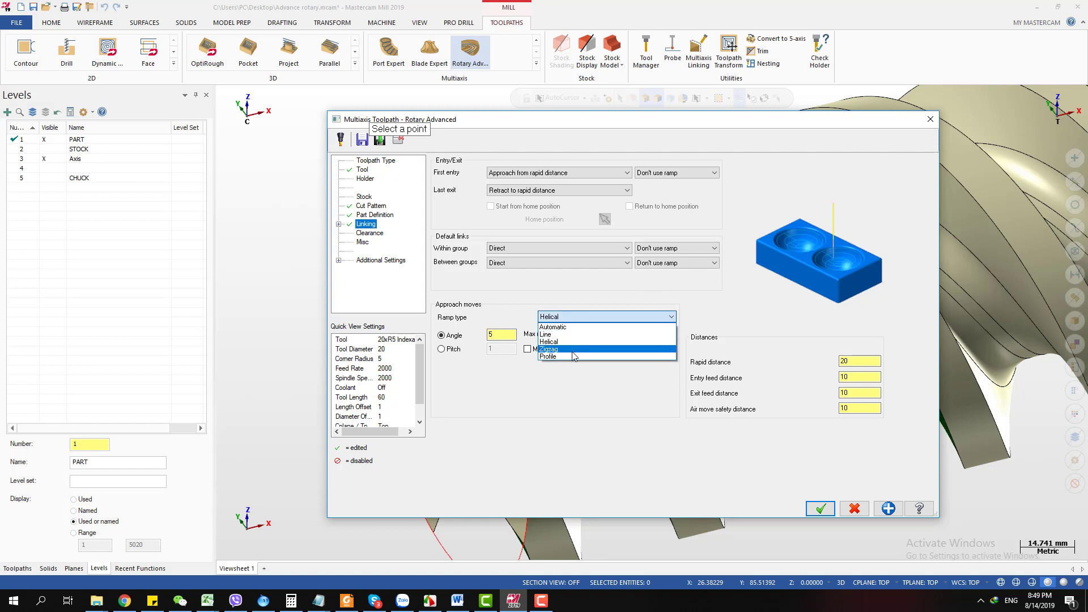
pyautogui.click(579, 379)
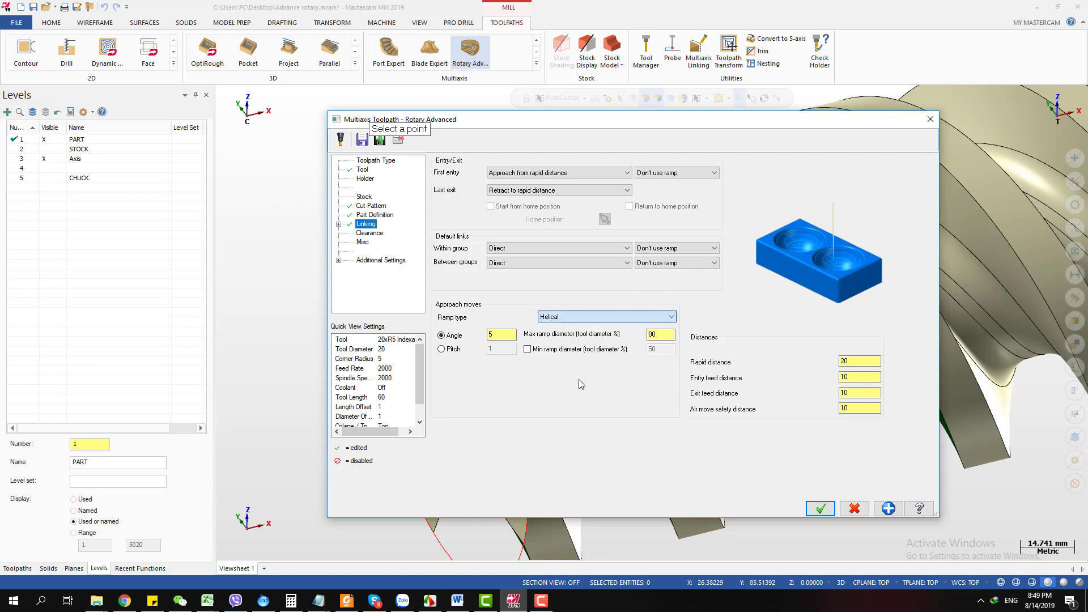
pyautogui.click(584, 320)
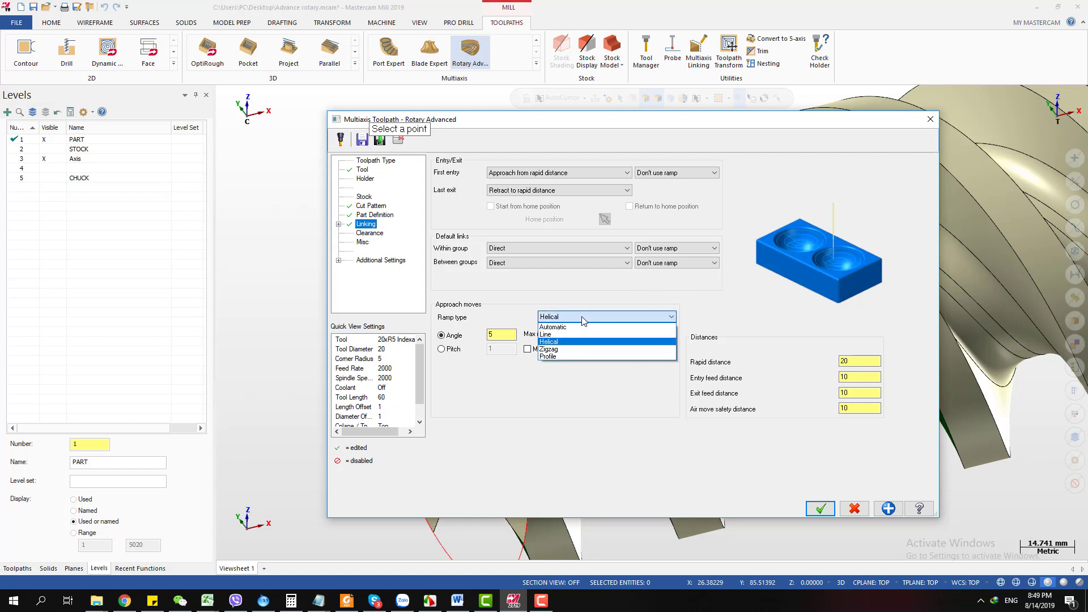
pyautogui.click(609, 297)
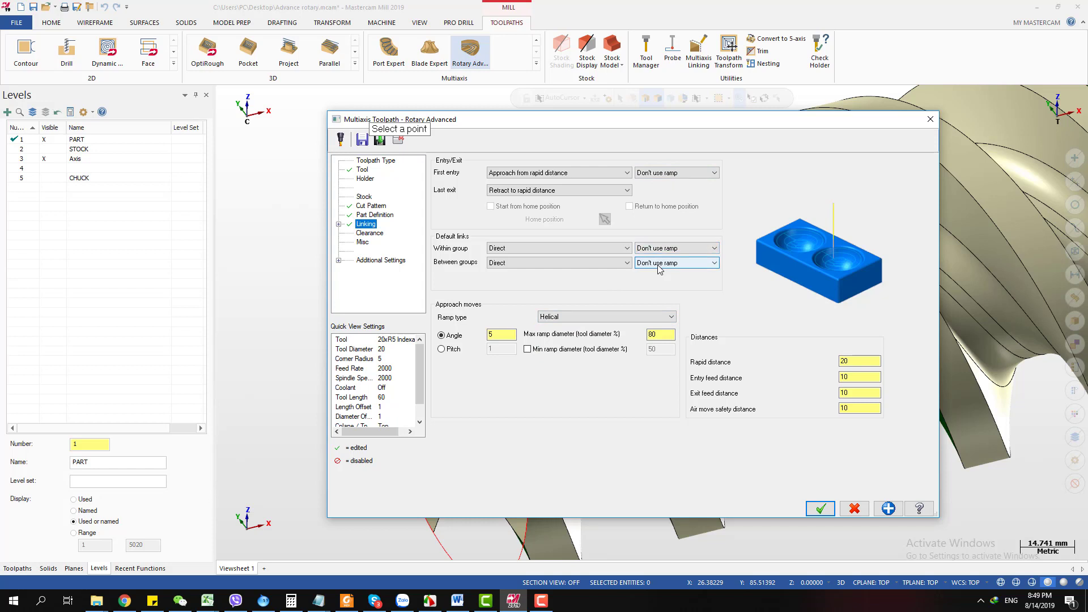
# Examine what the rapid distance, entry feed distance and exit feed distance represent in the linking settings
pyautogui.click(862, 361)
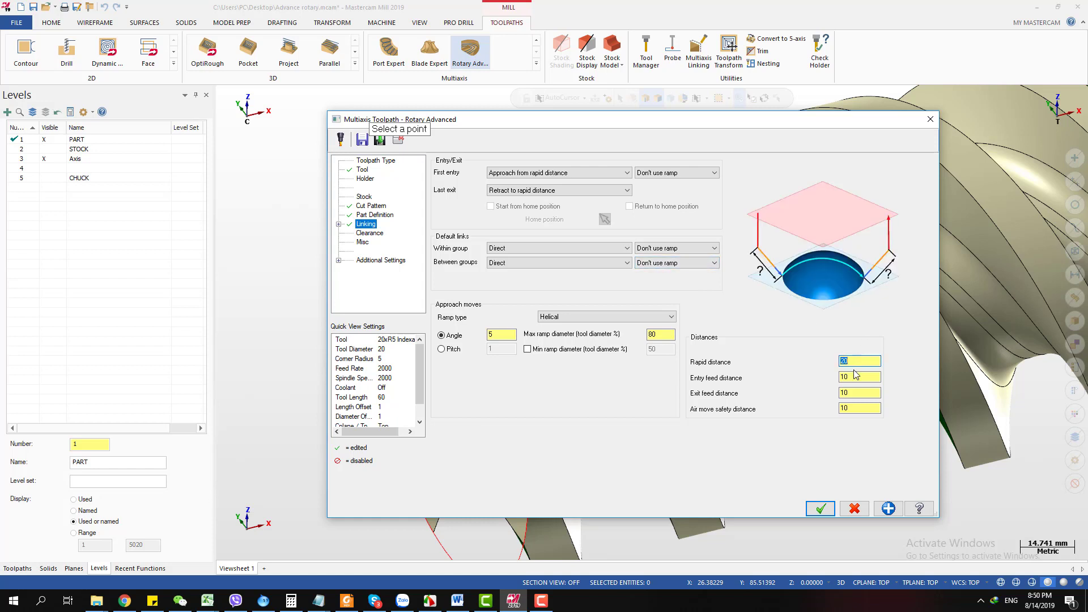
pyautogui.click(848, 376)
pyautogui.click(848, 361)
pyautogui.click(852, 376)
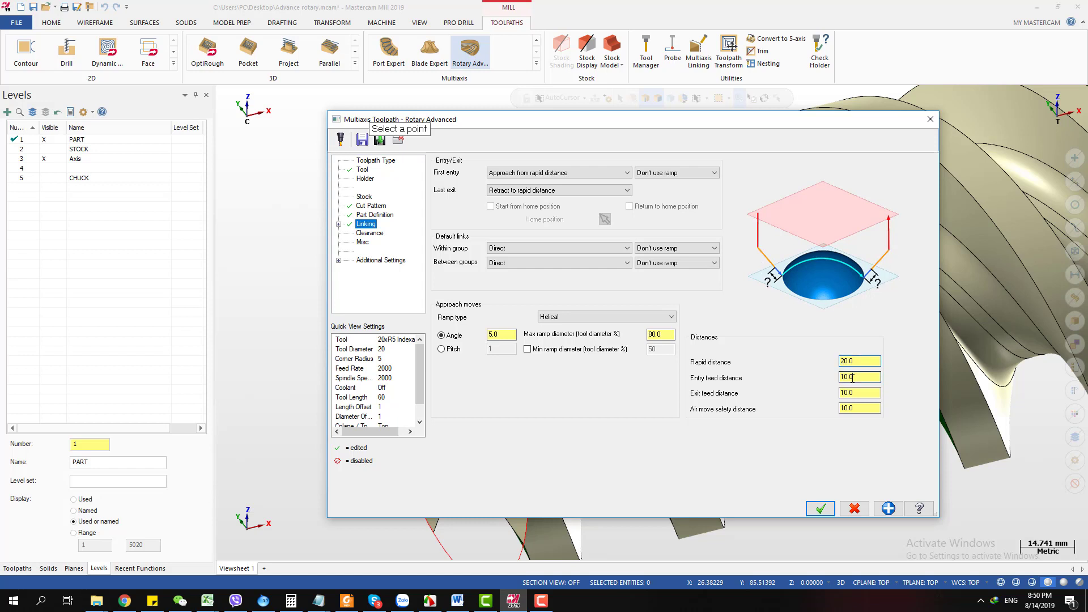
pyautogui.doubleClick(852, 377)
pyautogui.click(854, 391)
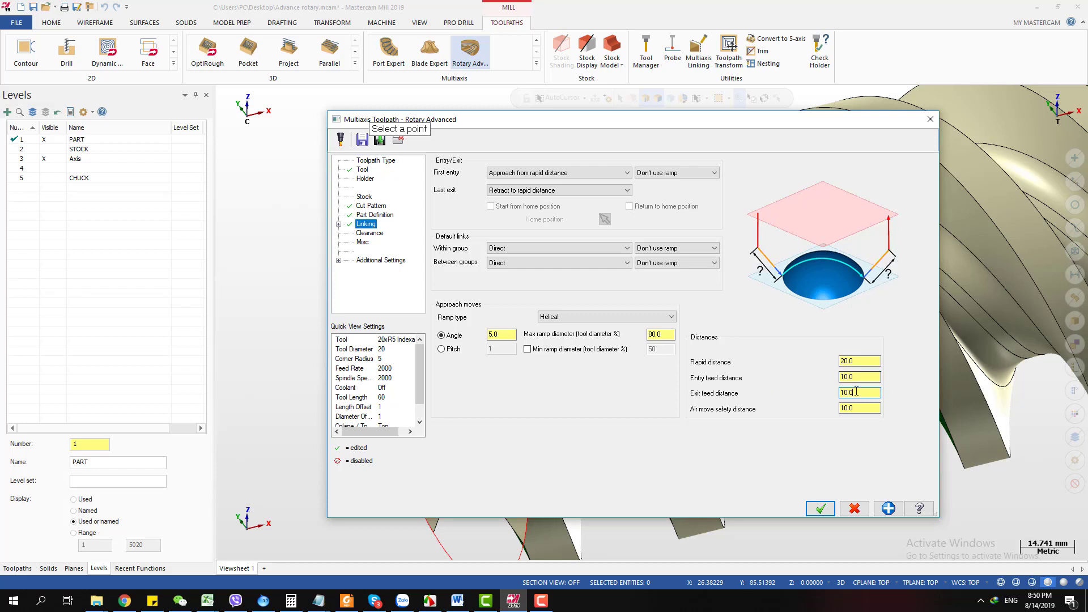
# Examine the cylindric clearance values for the holder, shank and shoulder
pyautogui.click(370, 234)
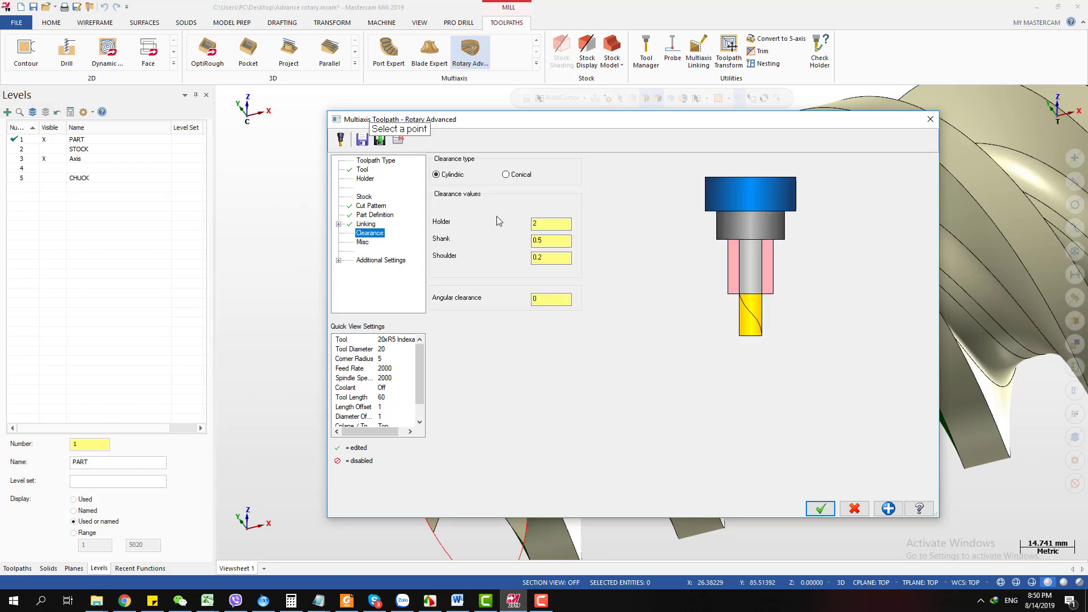
pyautogui.click(552, 225)
pyautogui.click(542, 241)
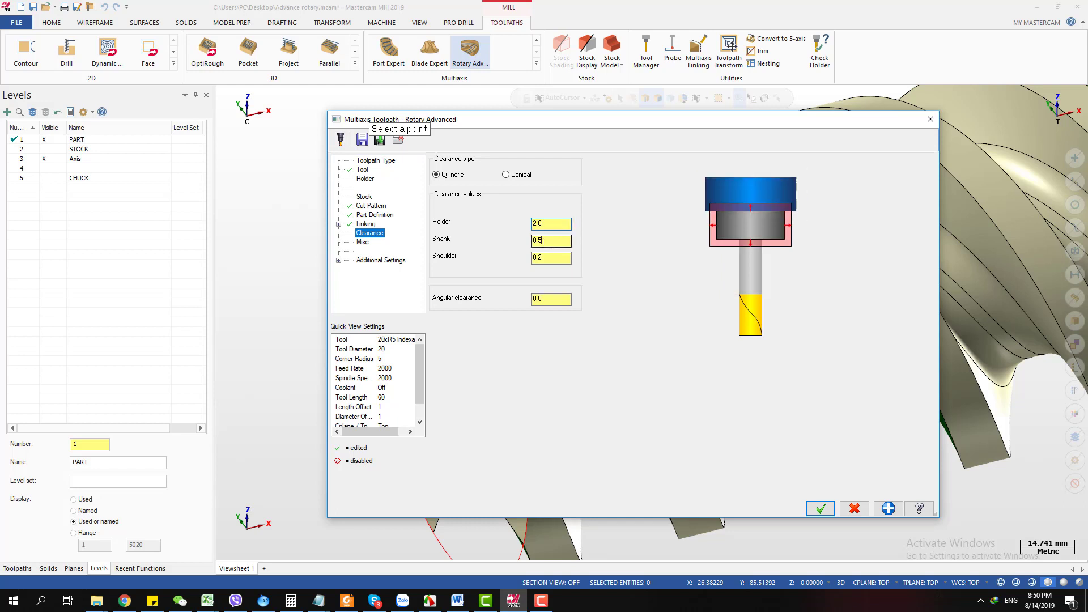
pyautogui.moveTo(543, 242); pyautogui.dragTo(530, 240)
pyautogui.click(546, 257)
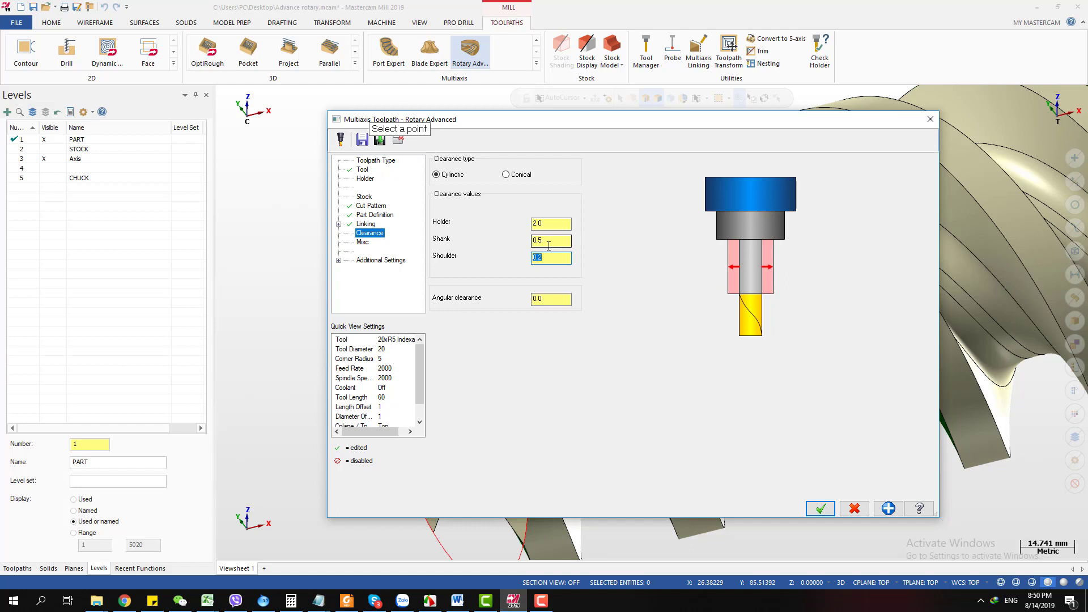
pyautogui.moveTo(550, 242); pyautogui.dragTo(518, 222)
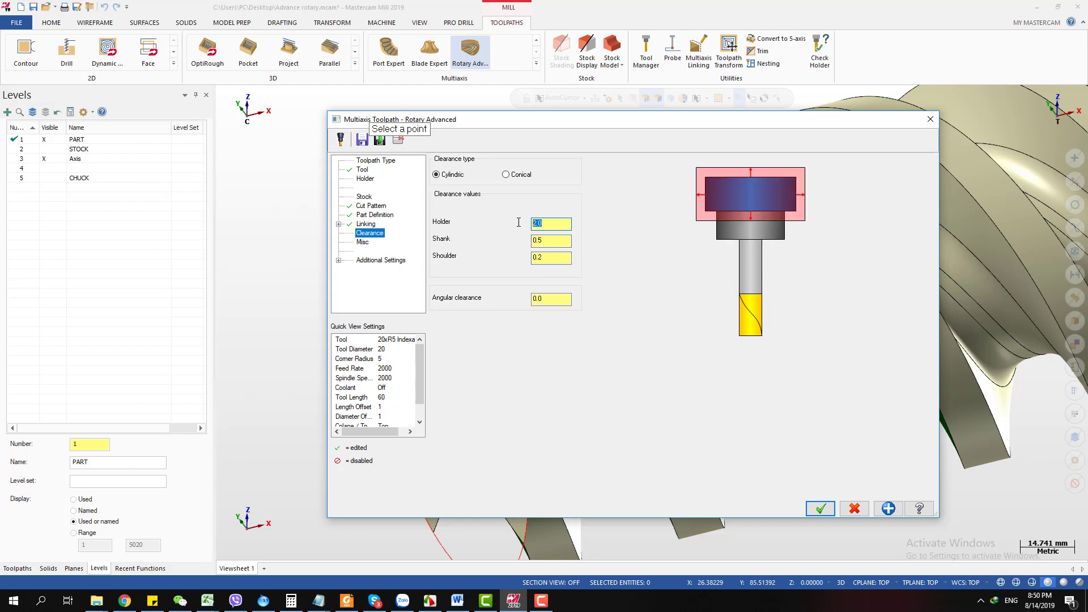
# Set the cut tolerance in the part definition to 0.1 and accept the settings to generate the Rotary Advanced toolpath
pyautogui.click(362, 242)
pyautogui.click(374, 261)
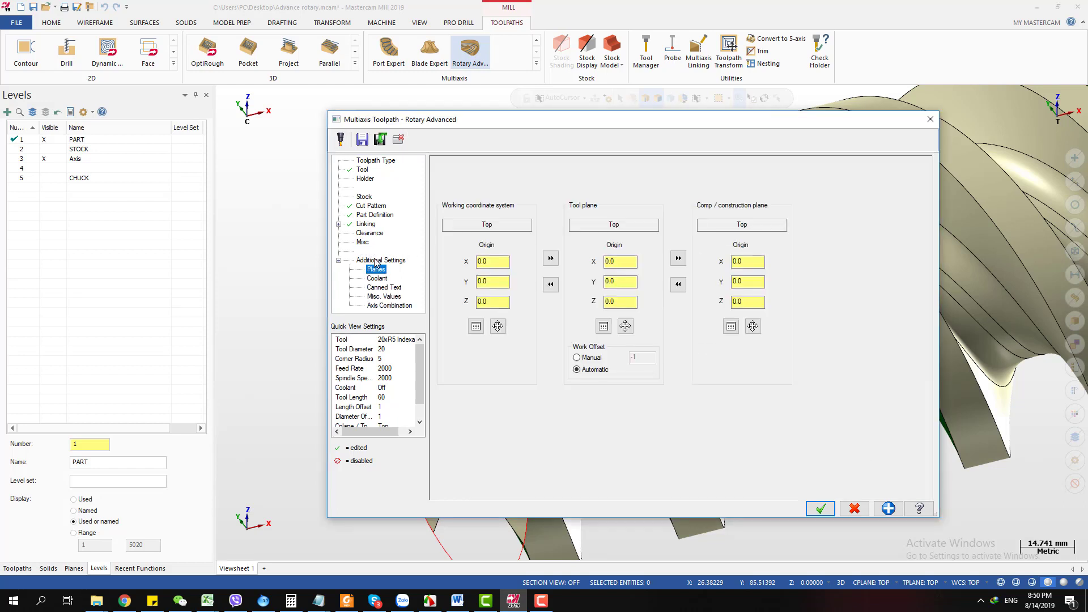
pyautogui.click(372, 205)
pyautogui.click(365, 197)
pyautogui.click(367, 216)
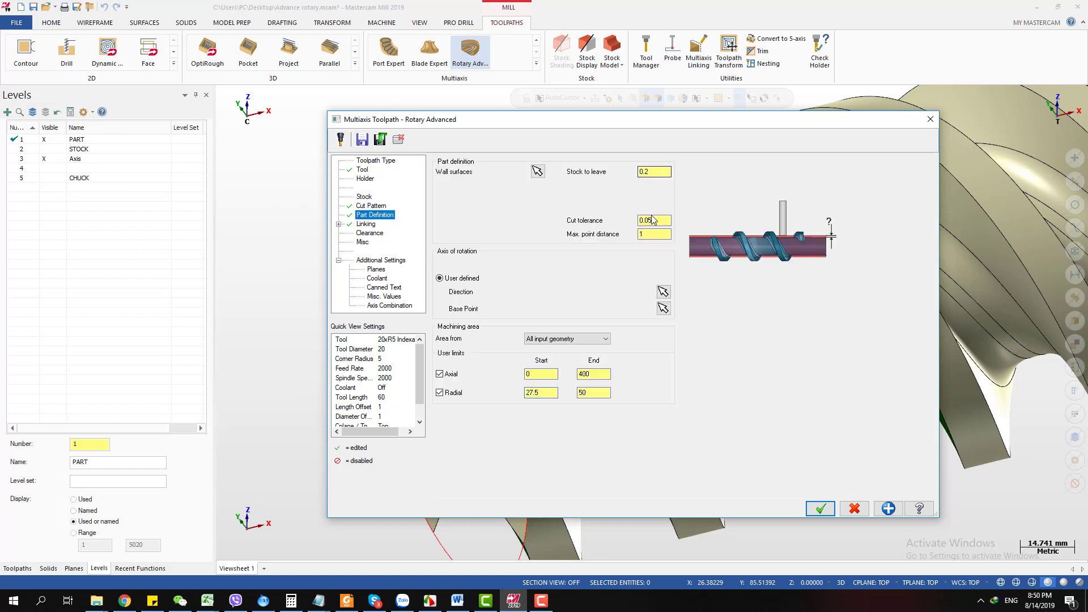
pyautogui.moveTo(645, 222); pyautogui.dragTo(659, 221)
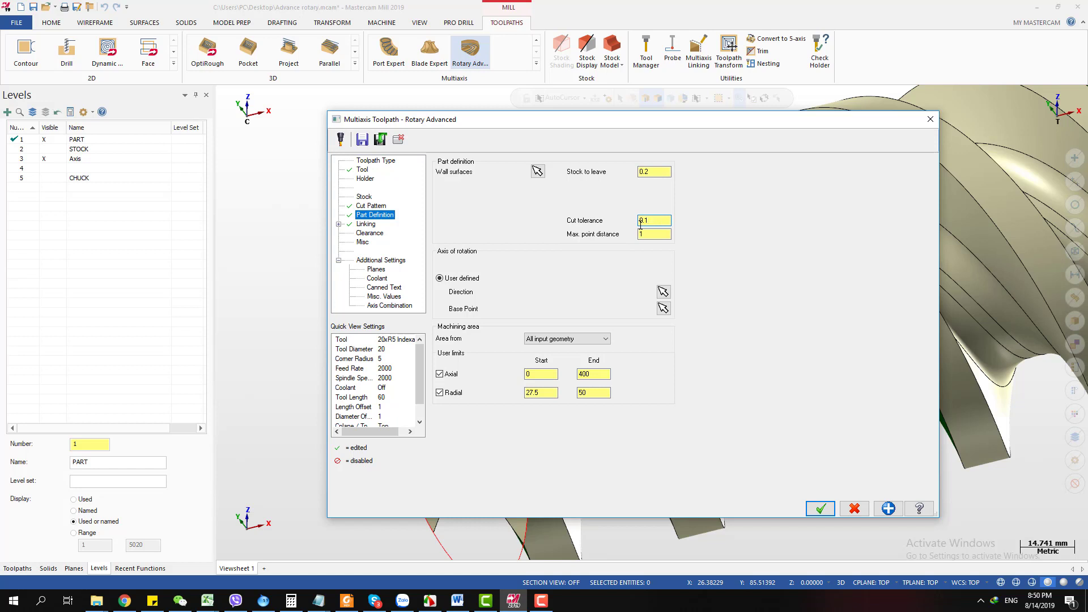
pyautogui.click(820, 509)
pyautogui.click(821, 509)
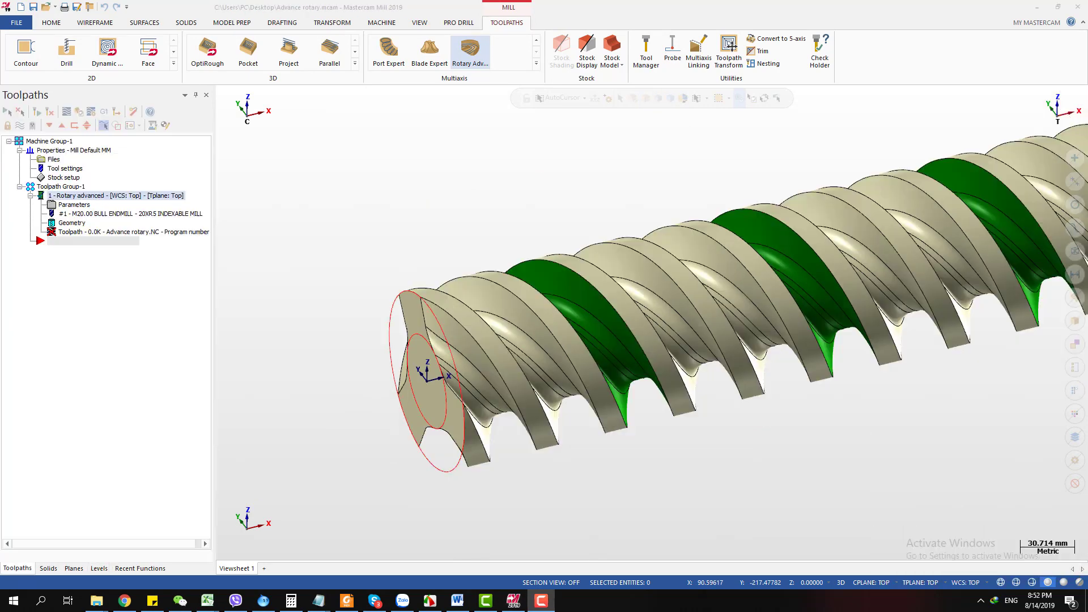
# Check the toolpath's calculation progress in the Multi-Threading Manager and close it
pyautogui.scroll(-2, 498, 214)
pyautogui.moveTo(495, 216); pyautogui.dragTo(493, 243, button='middle')
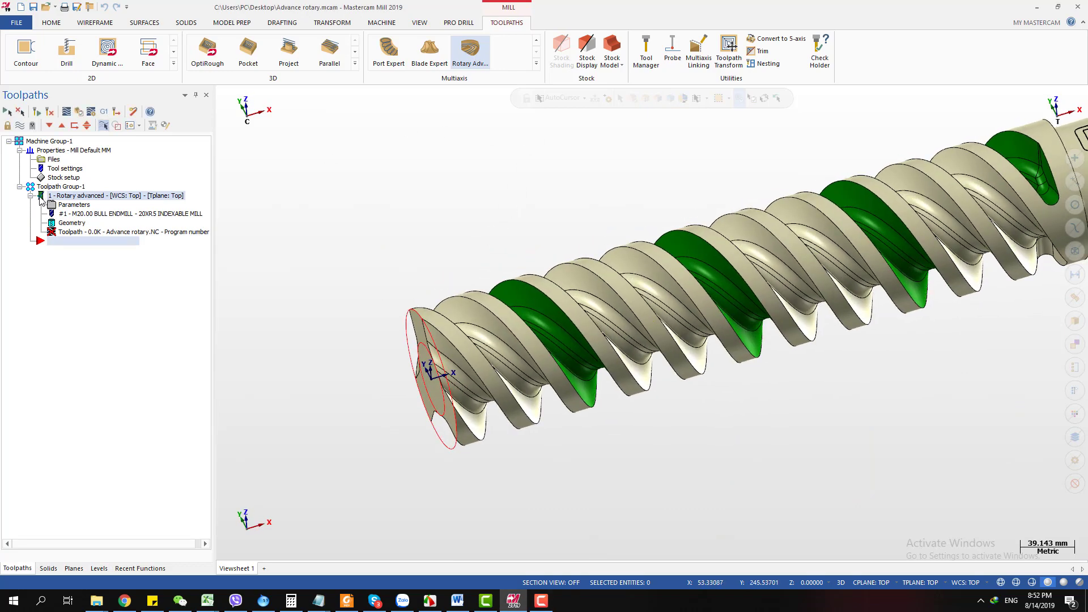
pyautogui.click(424, 25)
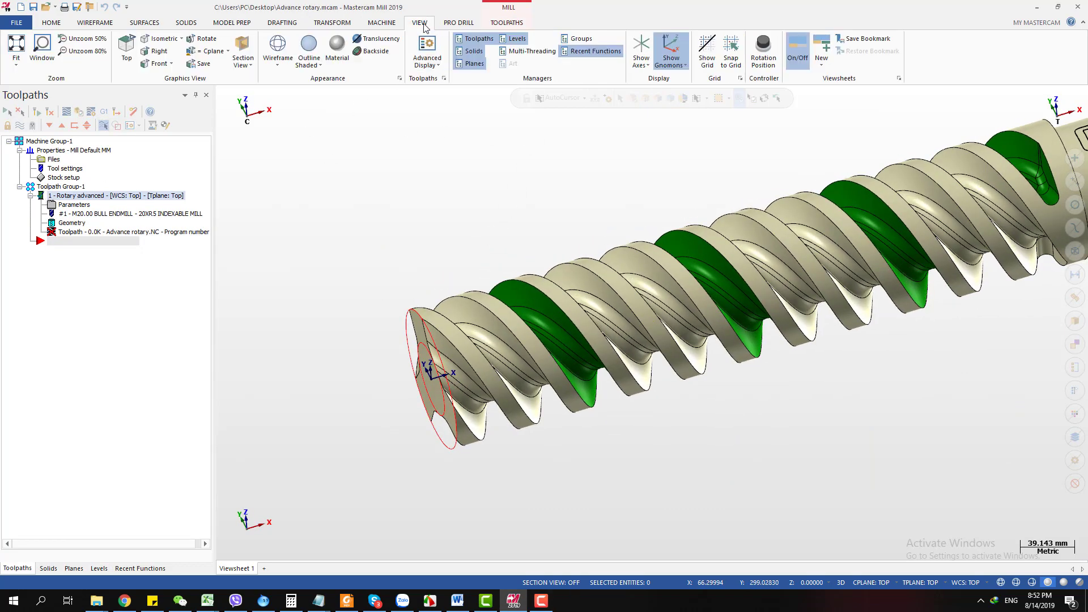
pyautogui.click(521, 55)
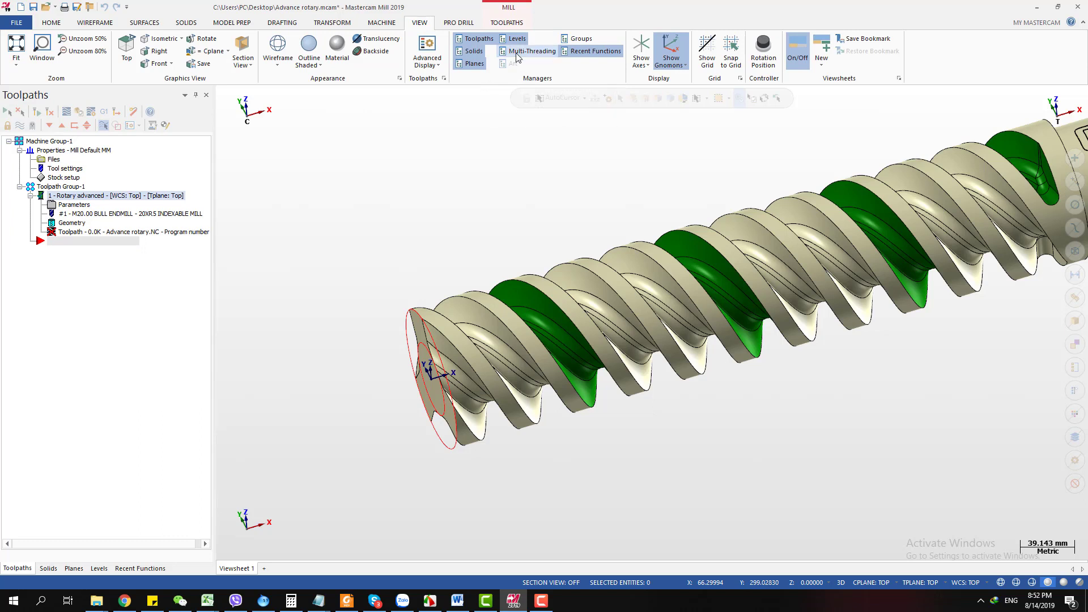
pyautogui.click(522, 50)
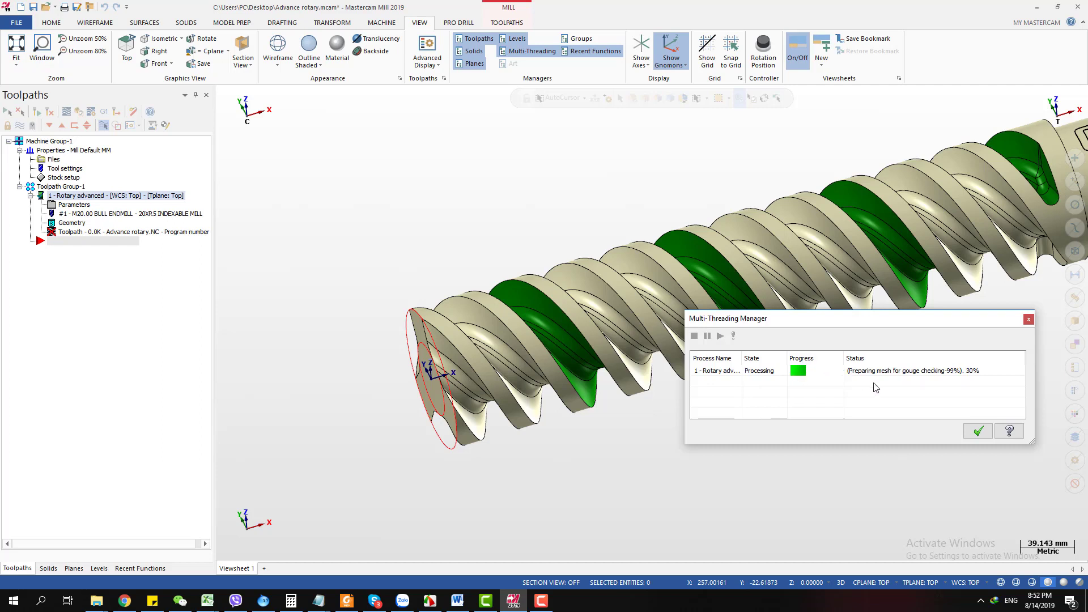
pyautogui.click(978, 431)
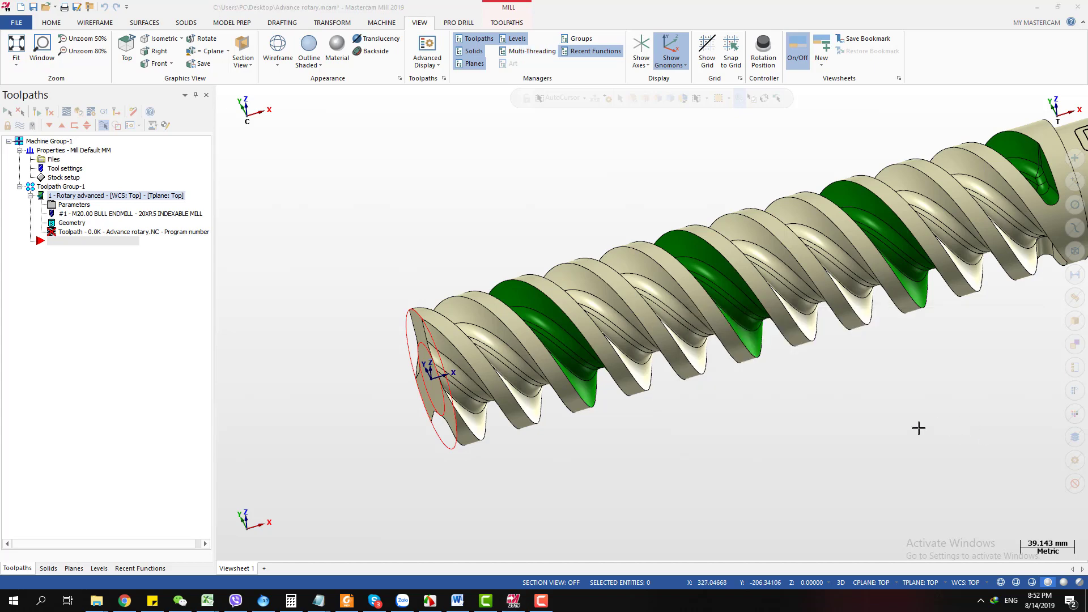
pyautogui.scroll(-1, 378, 218)
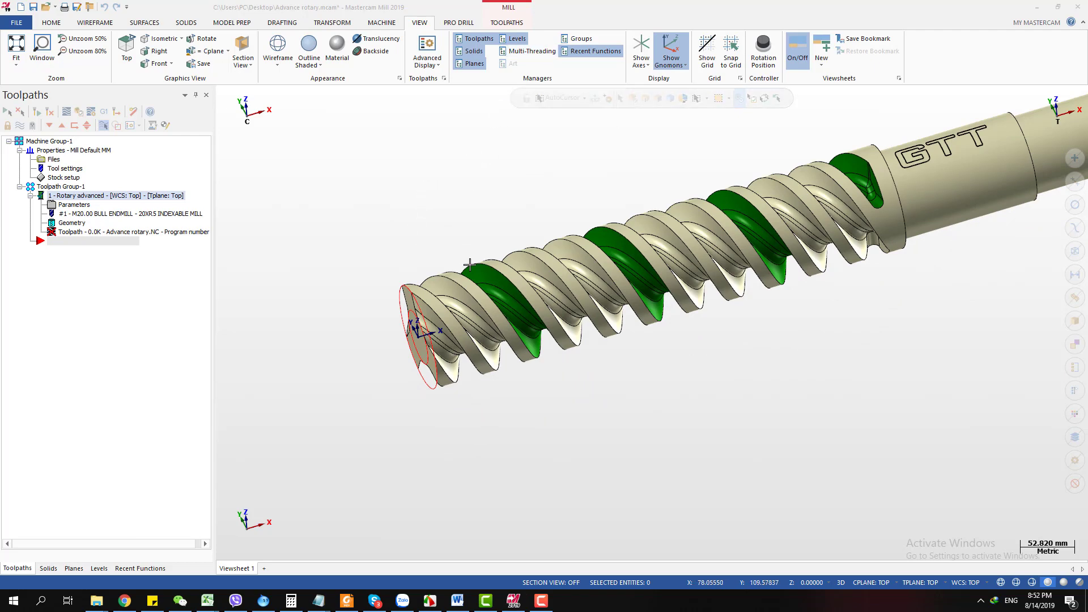
pyautogui.scroll(3, 498, 235)
pyautogui.moveTo(497, 236); pyautogui.dragTo(509, 237, button='middle')
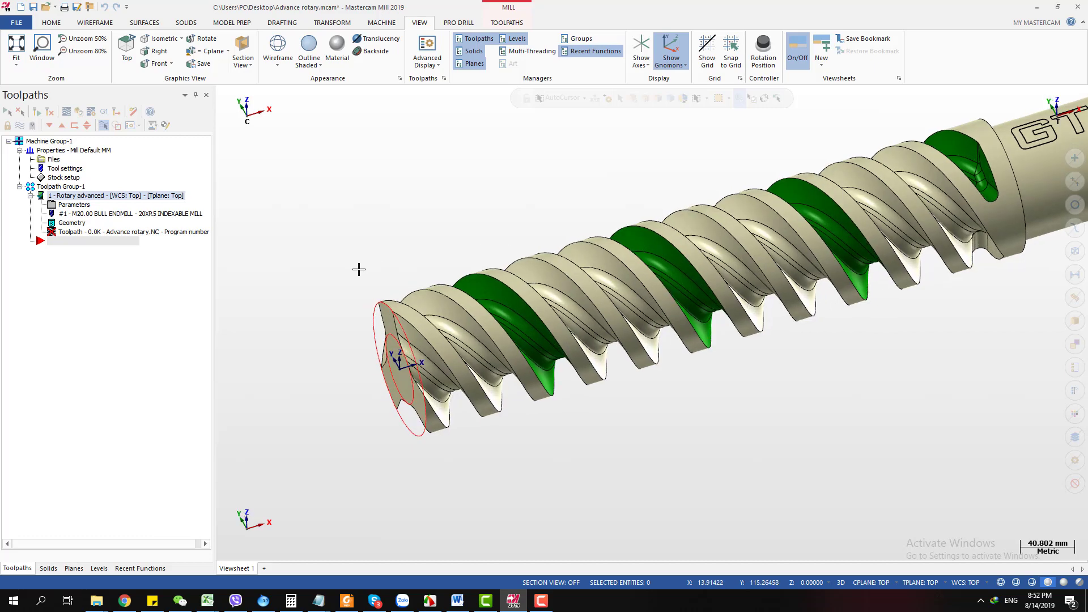
pyautogui.scroll(-2, 384, 248)
pyautogui.moveTo(384, 248); pyautogui.dragTo(593, 221, button='middle')
pyautogui.scroll(-1, 594, 221)
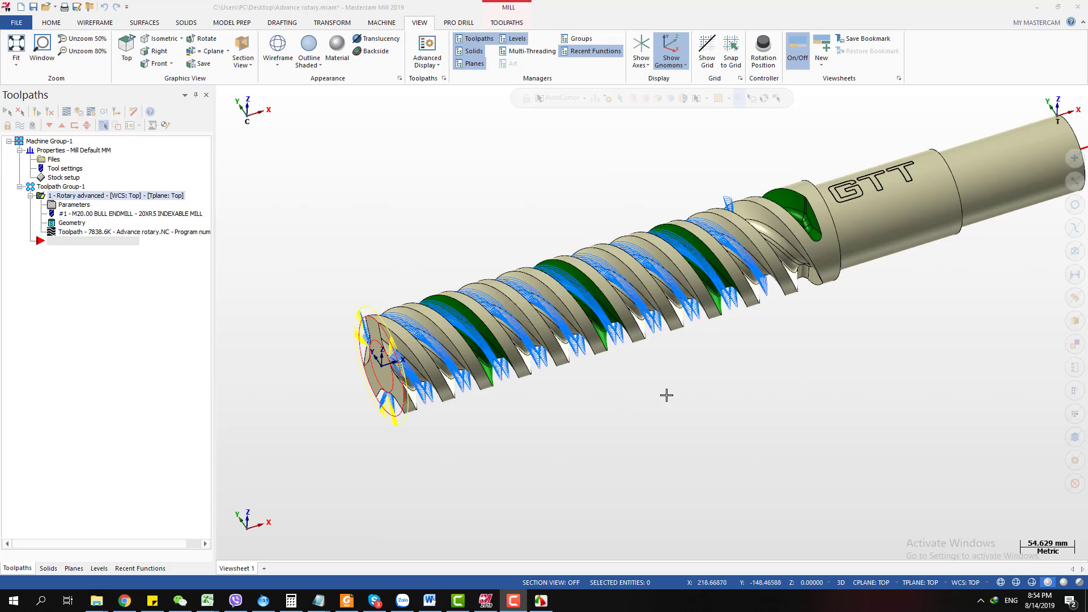
# Inspect the generated Rotary Advanced toolpath along the part's helical flutes
pyautogui.click(711, 384)
pyautogui.scroll(2, 705, 248)
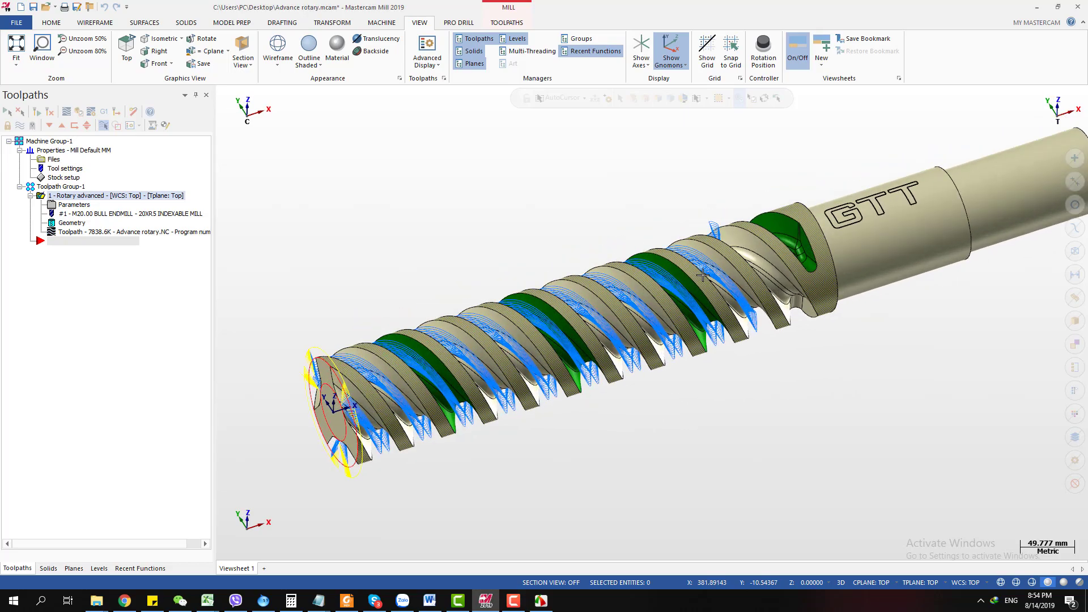
pyautogui.moveTo(705, 248); pyautogui.dragTo(682, 312, button='middle')
pyautogui.scroll(-2, 755, 311)
pyautogui.moveTo(755, 311); pyautogui.dragTo(525, 223, button='middle')
pyautogui.scroll(3, 525, 224)
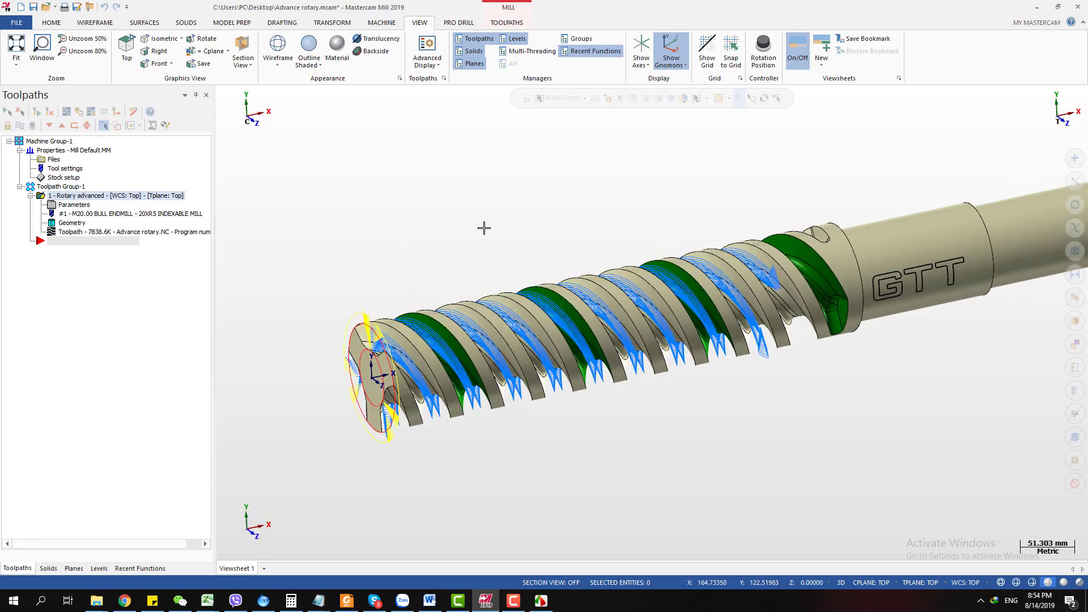
# Start a backplot of the Rotary Advanced toolpath and step through the tool's entry moves near the end face
pyautogui.click(109, 233)
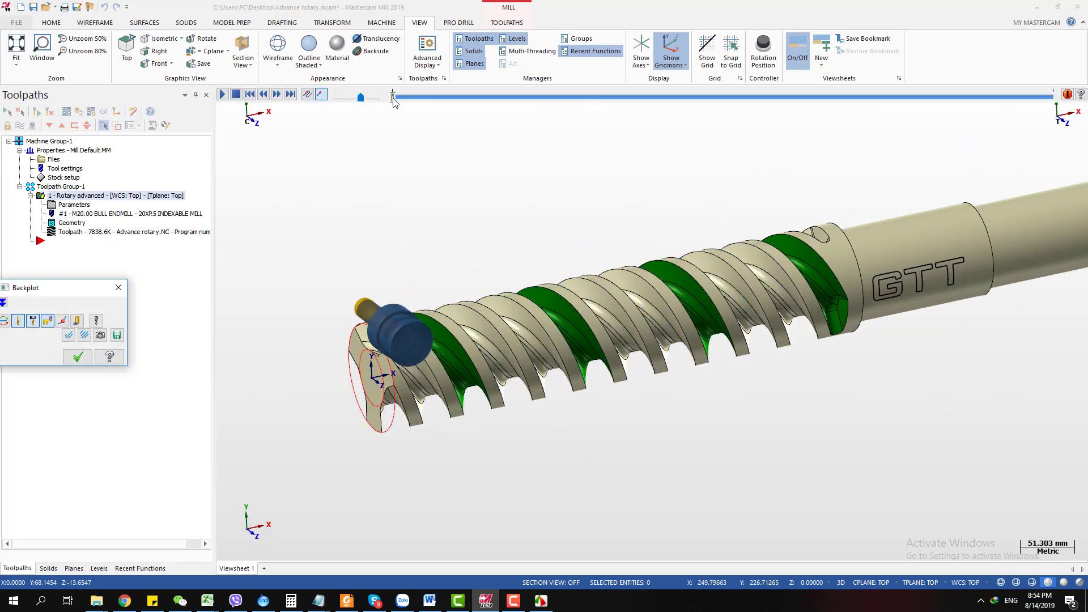
pyautogui.press('s')
pyautogui.press('s')
pyautogui.press('s')
pyautogui.press('s')
pyautogui.moveTo(447, 275)
pyautogui.mouseDown(button='middle')
pyautogui.moveTo(389, 262)
pyautogui.moveTo(576, 262)
pyautogui.moveTo(388, 257)
pyautogui.moveTo(342, 282)
pyautogui.moveTo(412, 293)
pyautogui.moveTo(393, 243)
pyautogui.moveTo(376, 270)
pyautogui.moveTo(282, 311)
pyautogui.moveTo(313, 315)
pyautogui.moveTo(391, 245)
pyautogui.mouseUp(button='middle')
pyautogui.scroll(-3, 391, 245)
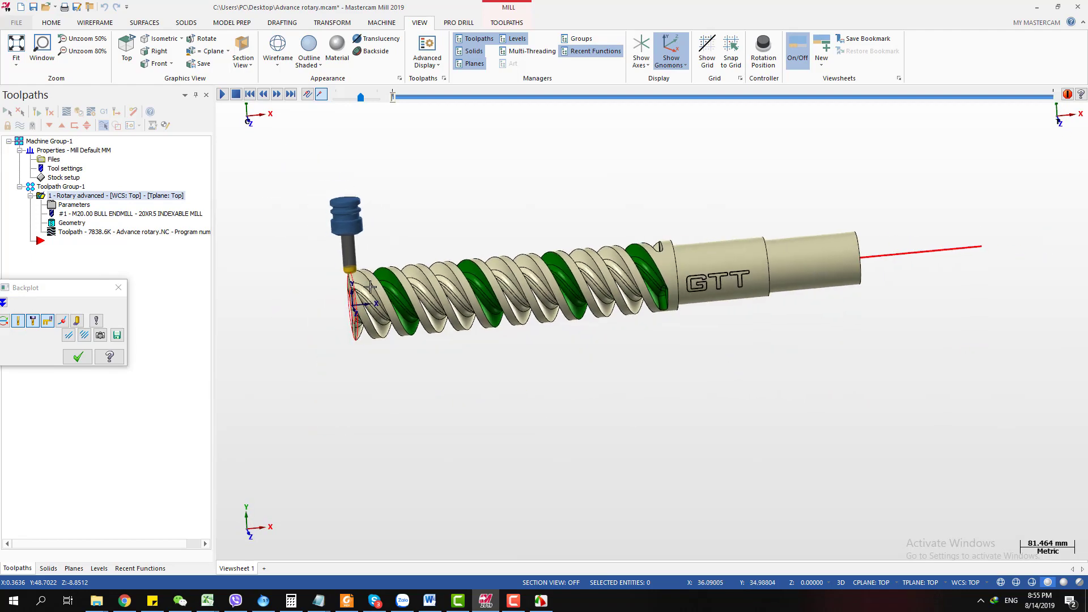
pyautogui.moveTo(369, 287); pyautogui.dragTo(365, 259, button='middle')
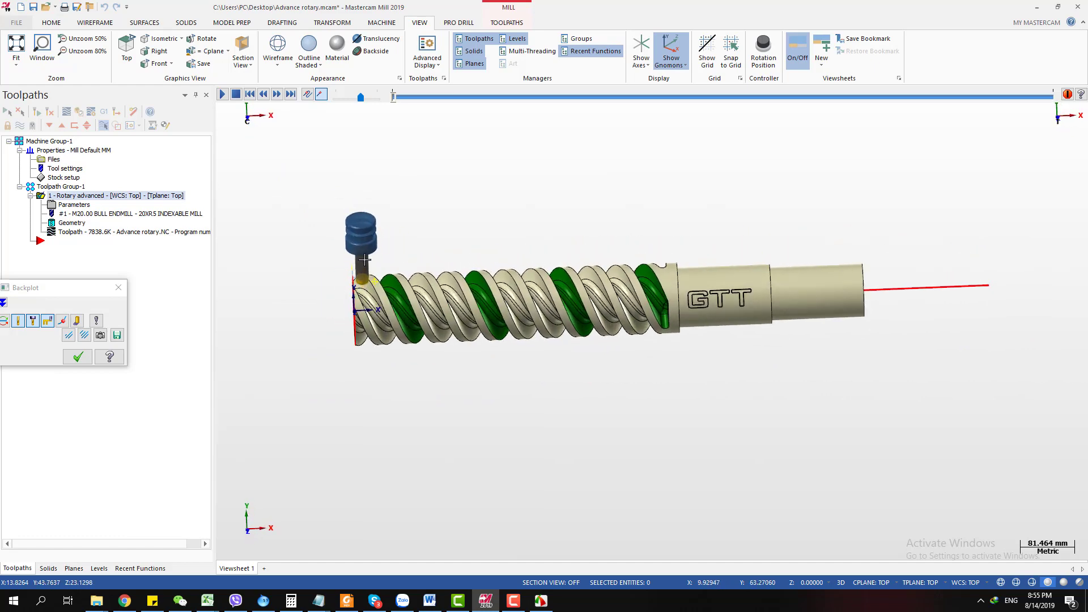
pyautogui.scroll(4, 365, 259)
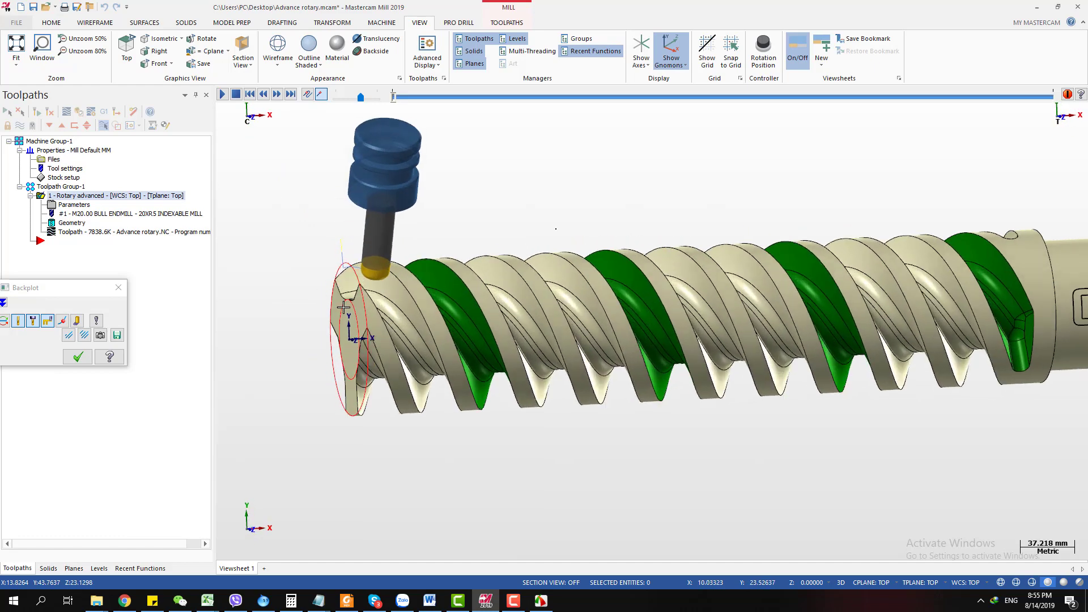
# Advance the backplot and examine the tool's motion along the helical flutes, including from the front
pyautogui.moveTo(343, 306); pyautogui.dragTo(307, 290, button='middle')
pyautogui.scroll(-2, 483, 294)
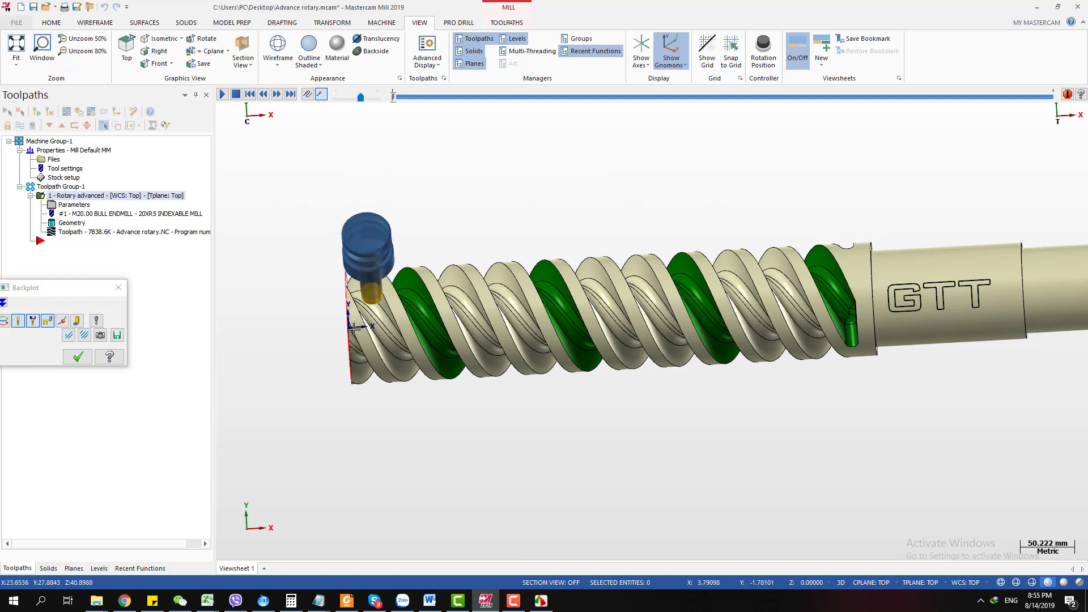
pyautogui.moveTo(321, 281); pyautogui.dragTo(294, 269, button='middle')
pyautogui.moveTo(335, 319); pyautogui.dragTo(390, 307, button='middle')
pyautogui.hotkey('alt', '2')
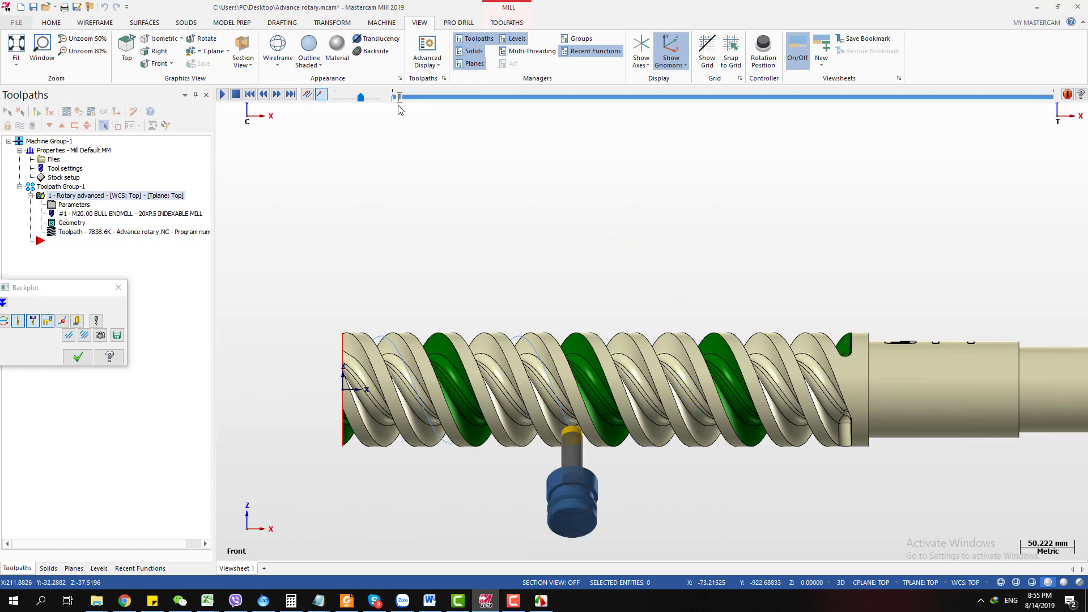
pyautogui.scroll(5, 657, 217)
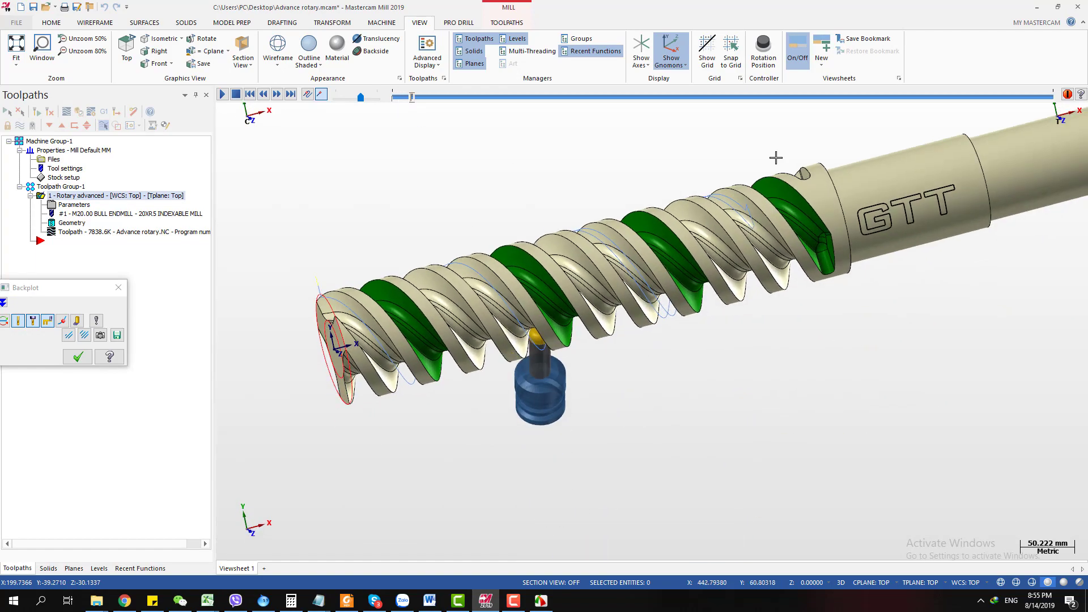
# Examine the backplotted tool's position against the helical flutes, with the Backplot dialog moved clear of the toolpath manager
pyautogui.moveTo(659, 217); pyautogui.dragTo(787, 206, button='middle')
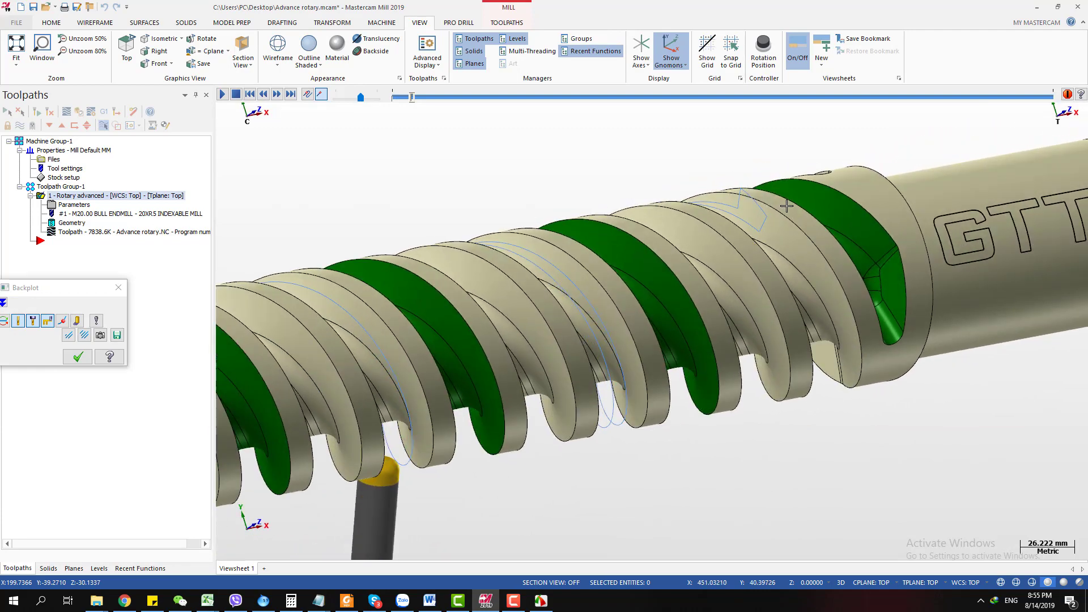
pyautogui.scroll(2, 756, 228)
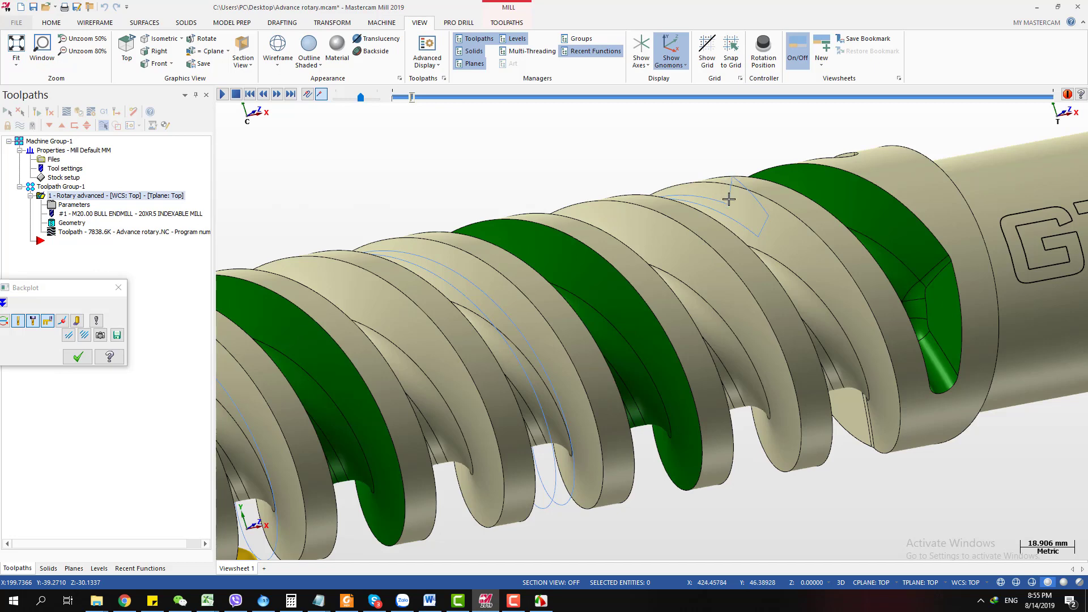
pyautogui.scroll(-3, 710, 207)
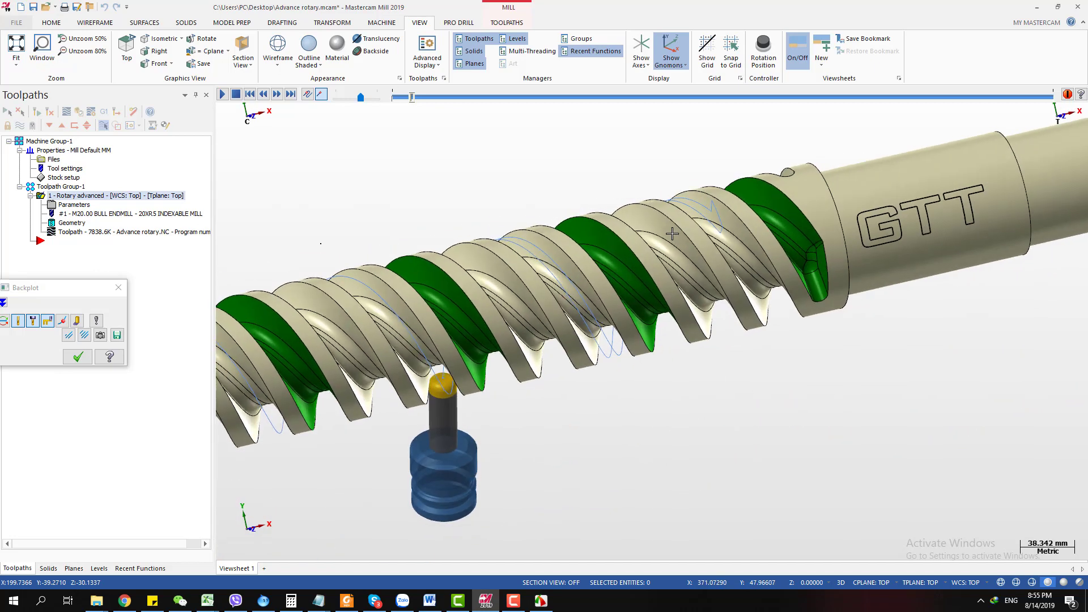
pyautogui.moveTo(93, 291); pyautogui.dragTo(295, 237)
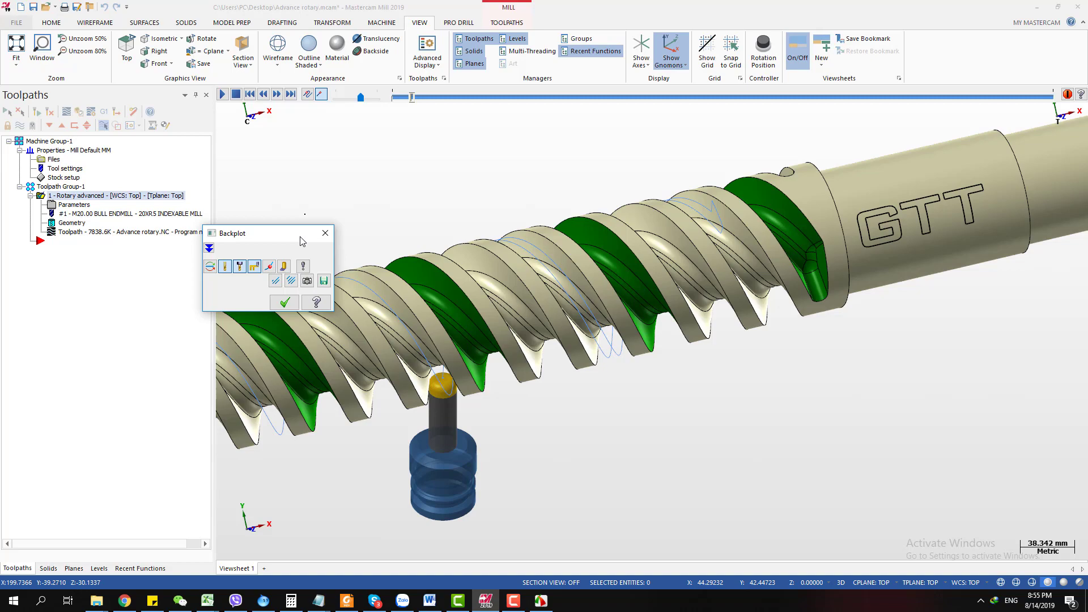
pyautogui.scroll(-1, 644, 272)
pyautogui.moveTo(645, 271); pyautogui.dragTo(685, 207, button='middle')
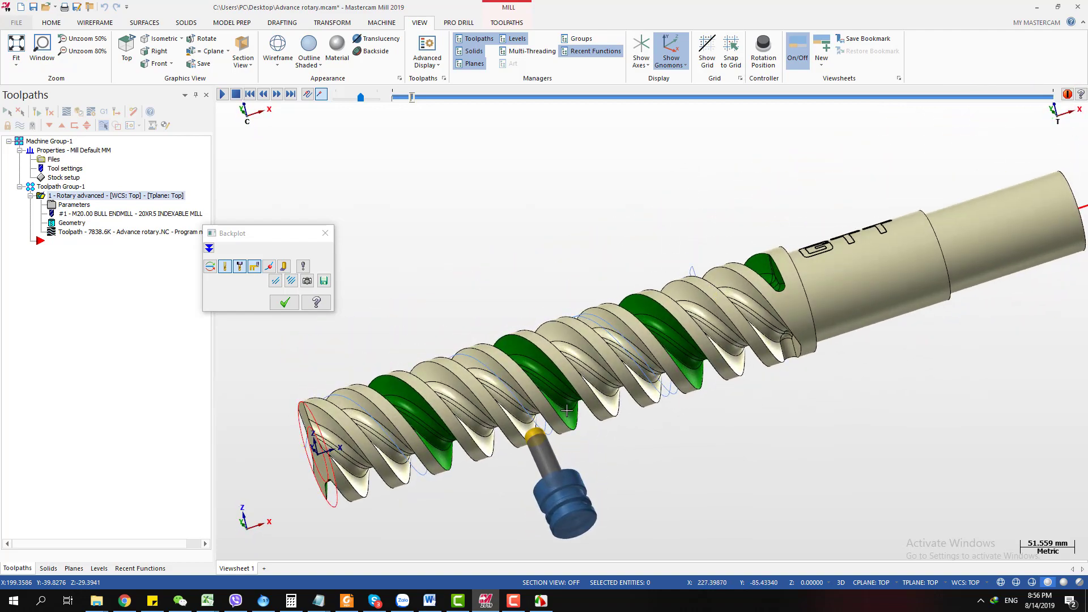
pyautogui.moveTo(556, 453); pyautogui.dragTo(512, 310, button='middle')
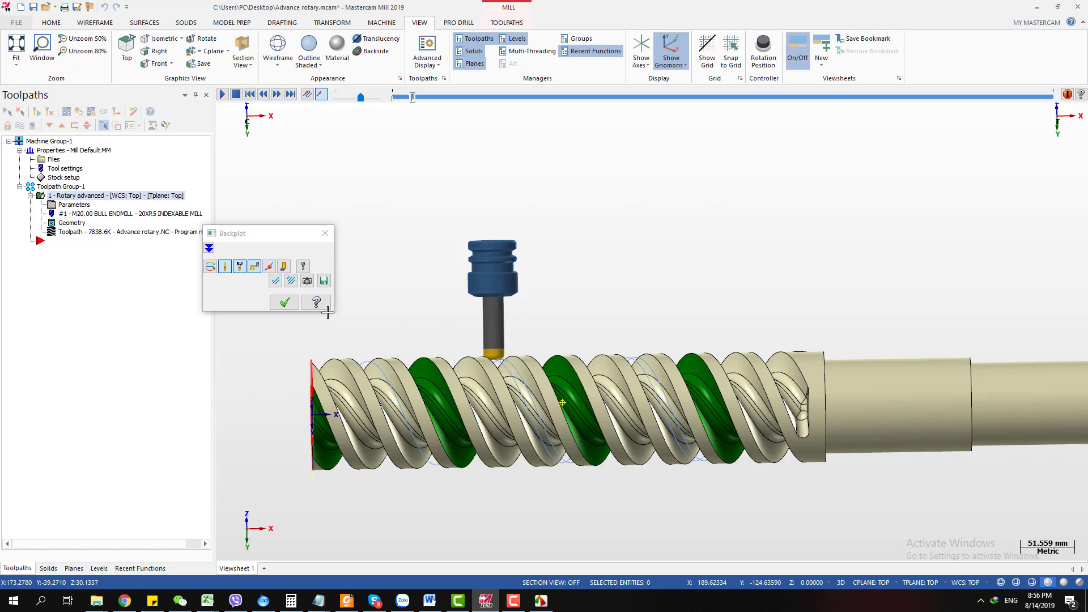
# Advance the backplot from the front view and inspect the tool's passes at the shaft's end face
pyautogui.hotkey('alt', '2')
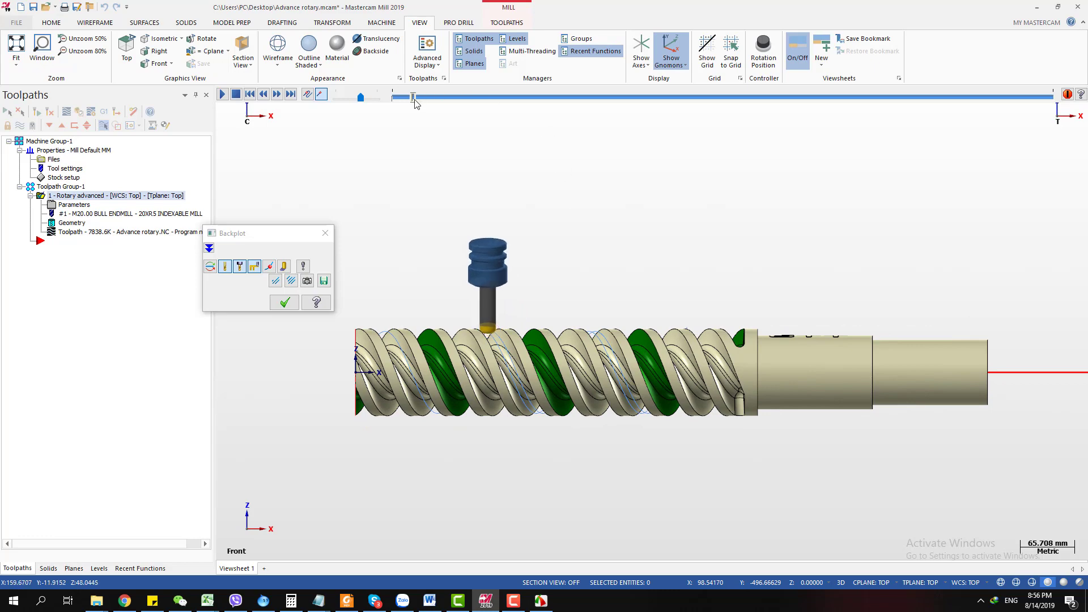
pyautogui.moveTo(414, 103); pyautogui.dragTo(435, 102)
pyautogui.moveTo(419, 322); pyautogui.dragTo(495, 346, button='middle')
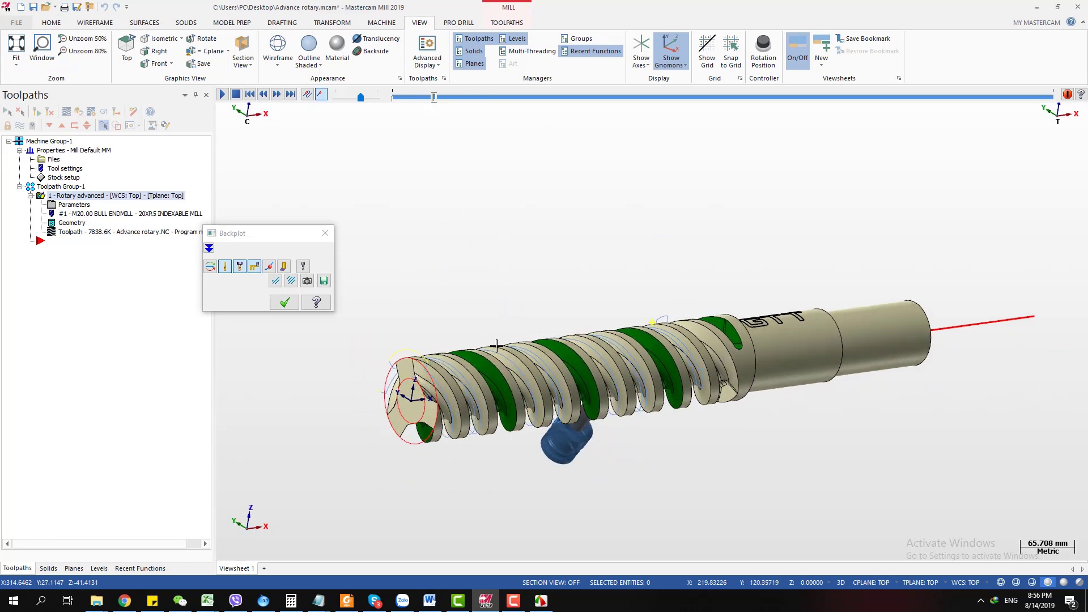
pyautogui.scroll(5, 385, 335)
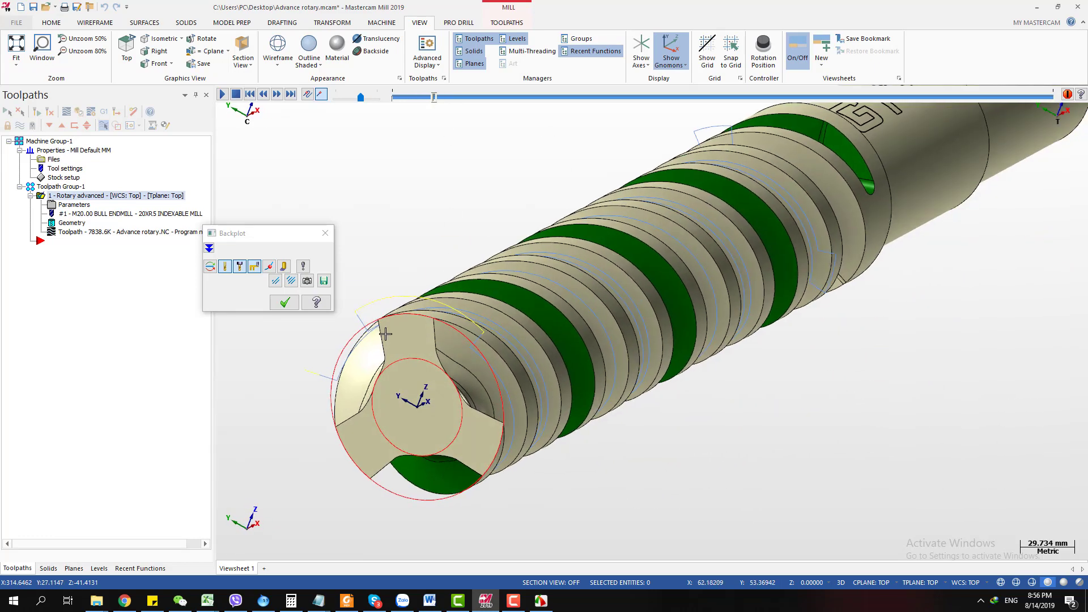
pyautogui.moveTo(444, 347); pyautogui.dragTo(450, 384, button='middle')
pyautogui.scroll(-5, 475, 320)
pyautogui.press('s')
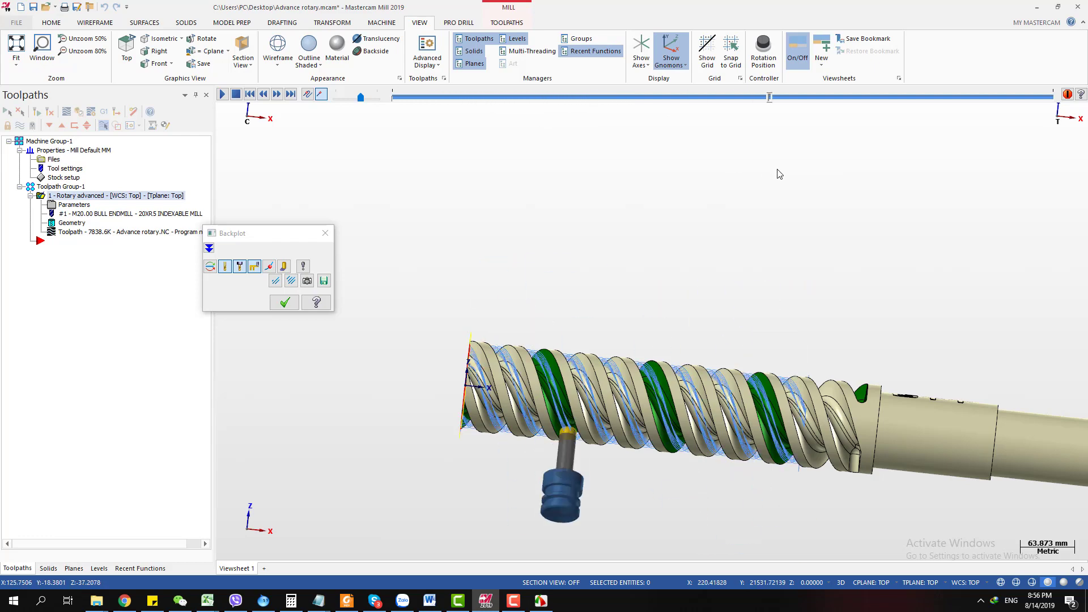
# Move the backplot through the remaining passes and inspect the toolpath's turning points near the flute run-out
pyautogui.scroll(2, 810, 453)
pyautogui.scroll(-2, 609, 312)
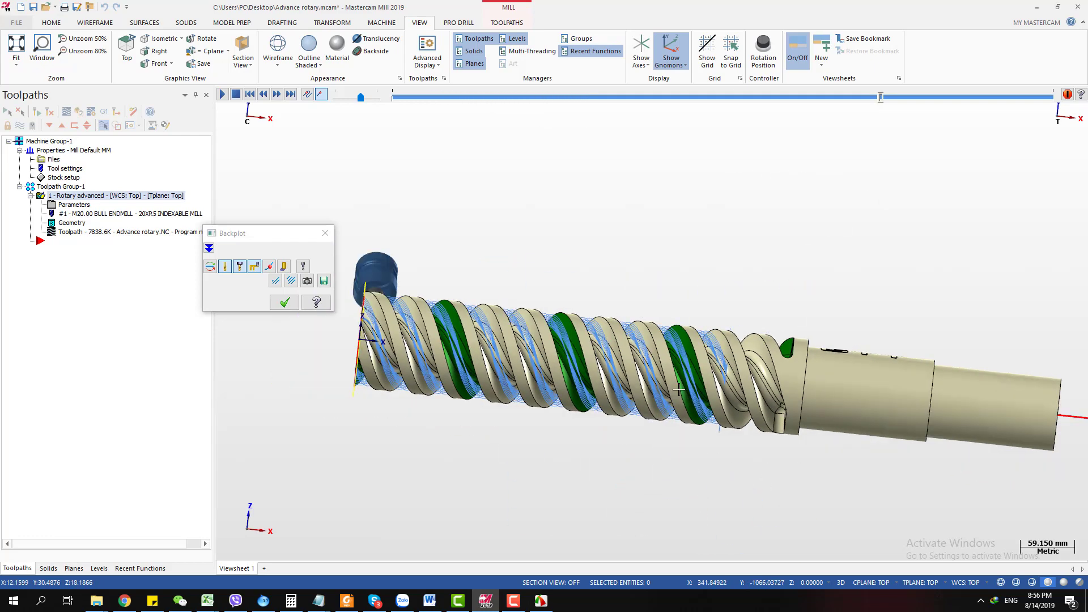
pyautogui.moveTo(674, 388)
pyautogui.mouseDown(button='middle')
pyautogui.moveTo(651, 333)
pyautogui.moveTo(709, 366)
pyautogui.moveTo(709, 397)
pyautogui.moveTo(608, 392)
pyautogui.mouseUp(button='middle')
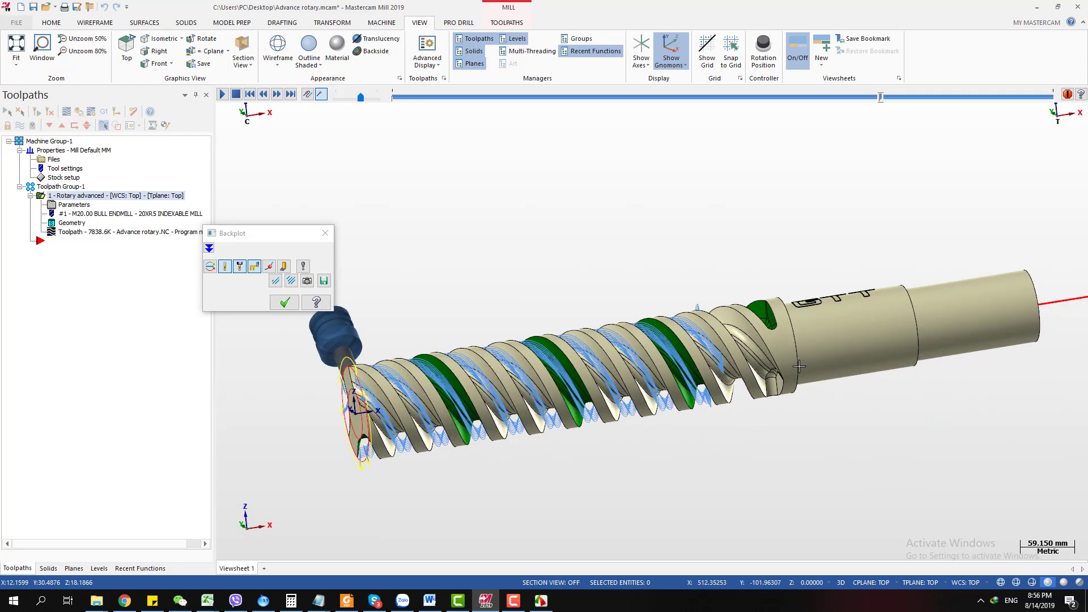
pyautogui.scroll(10, 725, 365)
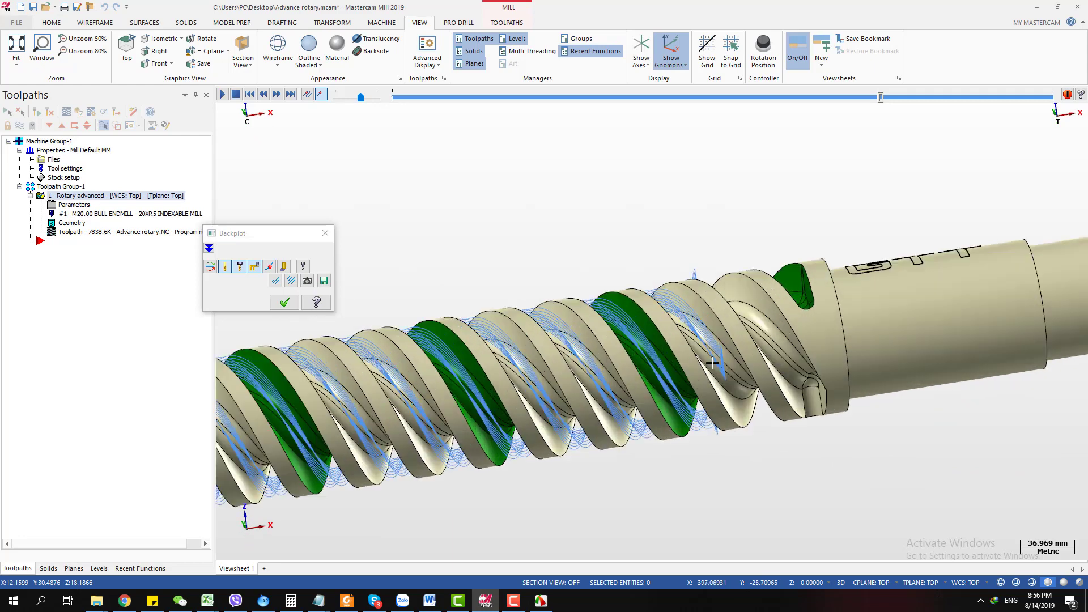
pyautogui.scroll(1, 726, 365)
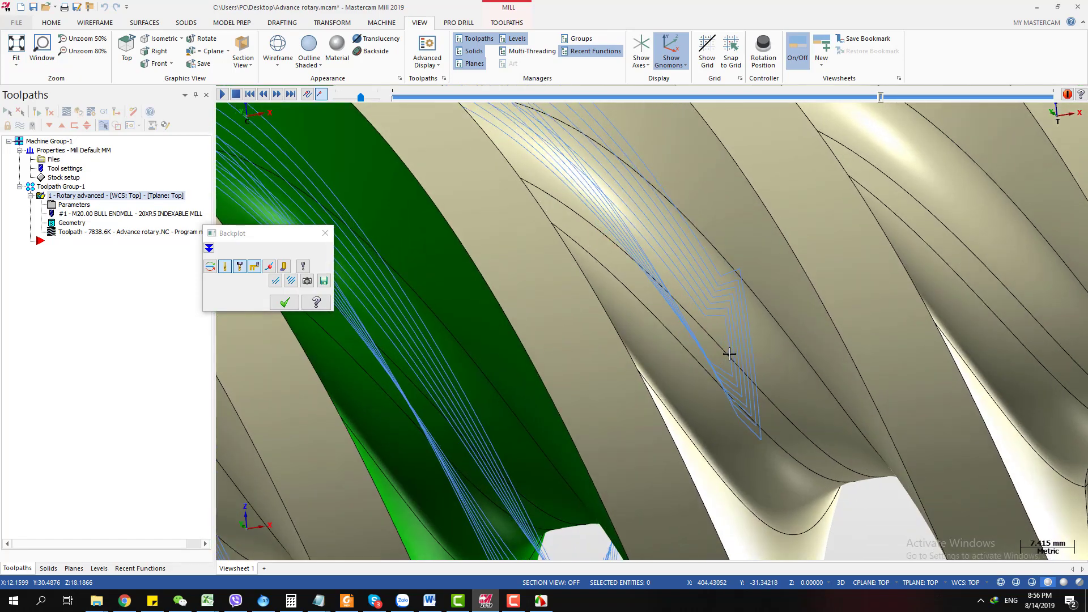
pyautogui.scroll(-3, 678, 309)
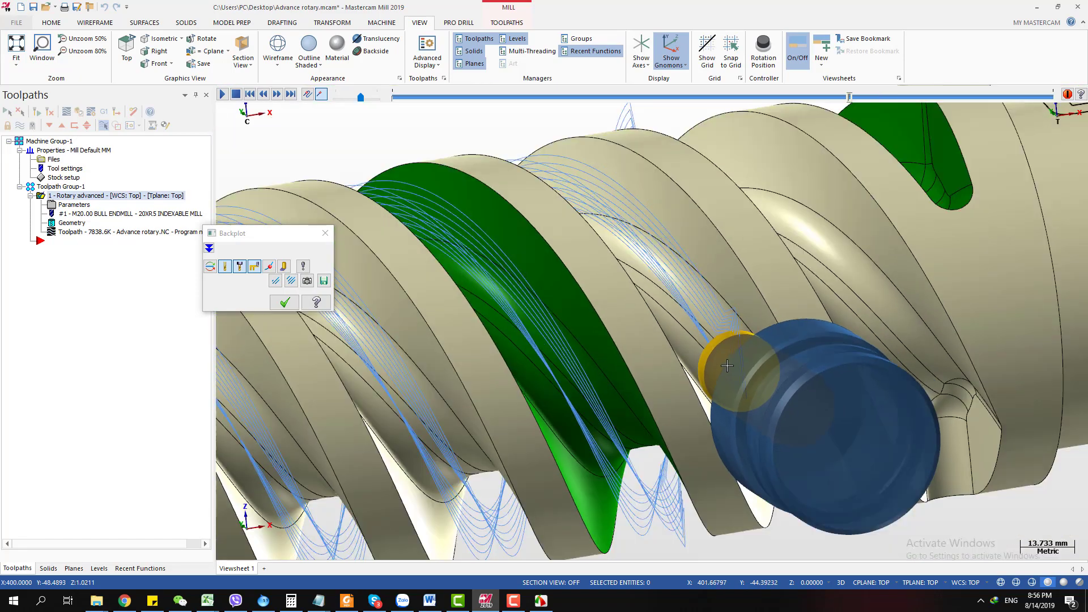
# Check the tool's X position at the axial end of the cut and close the backplot
pyautogui.moveTo(678, 309); pyautogui.dragTo(469, 386, button='middle')
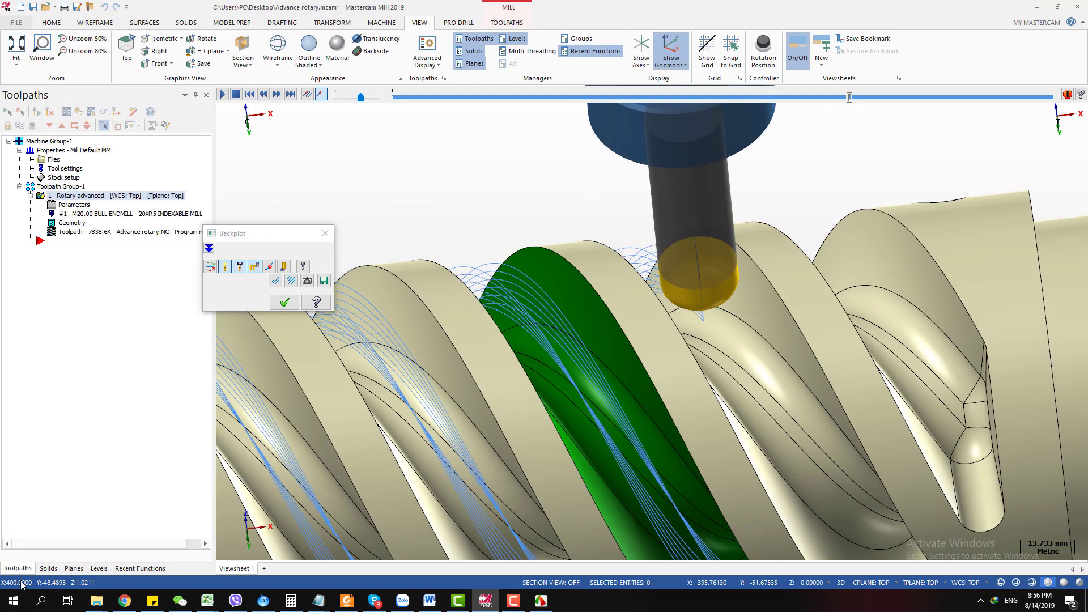
pyautogui.scroll(-4, 718, 227)
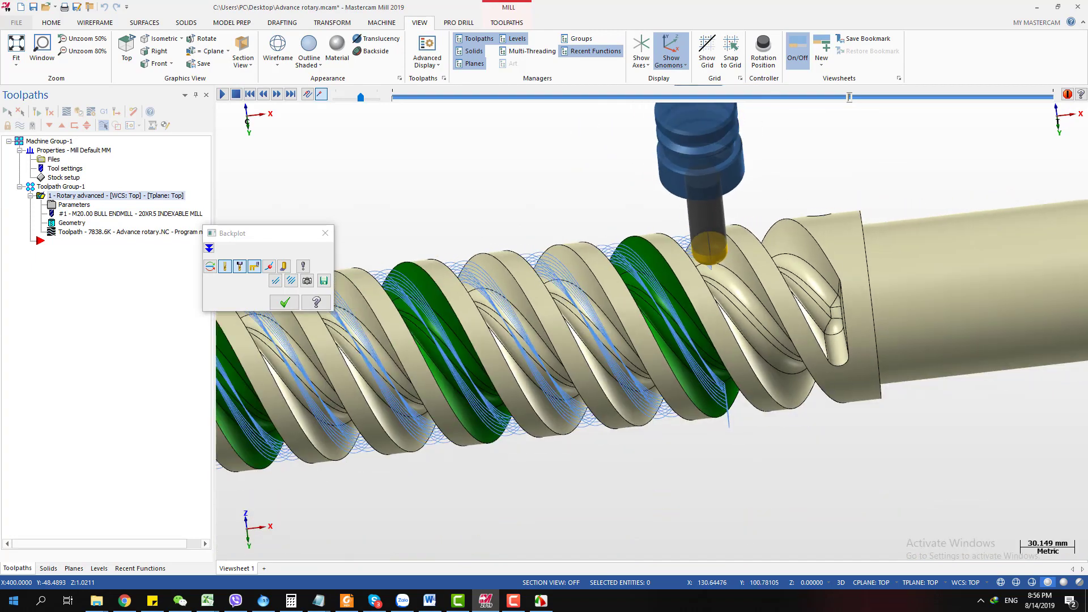
pyautogui.moveTo(714, 261); pyautogui.dragTo(727, 353, button='middle')
pyautogui.scroll(-2, 732, 318)
pyautogui.scroll(-4, 727, 353)
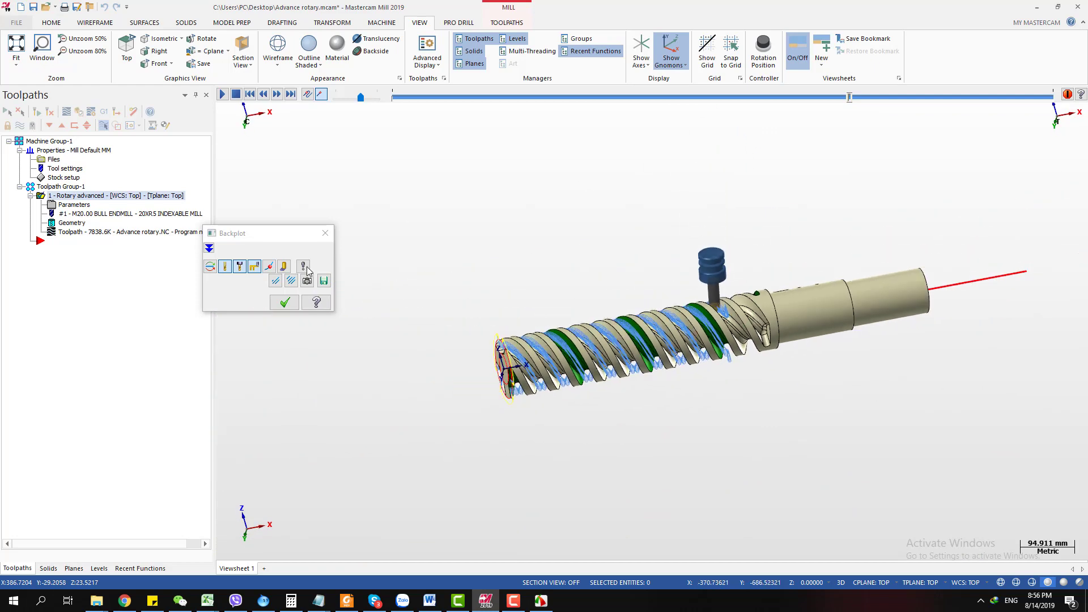
pyautogui.click(285, 302)
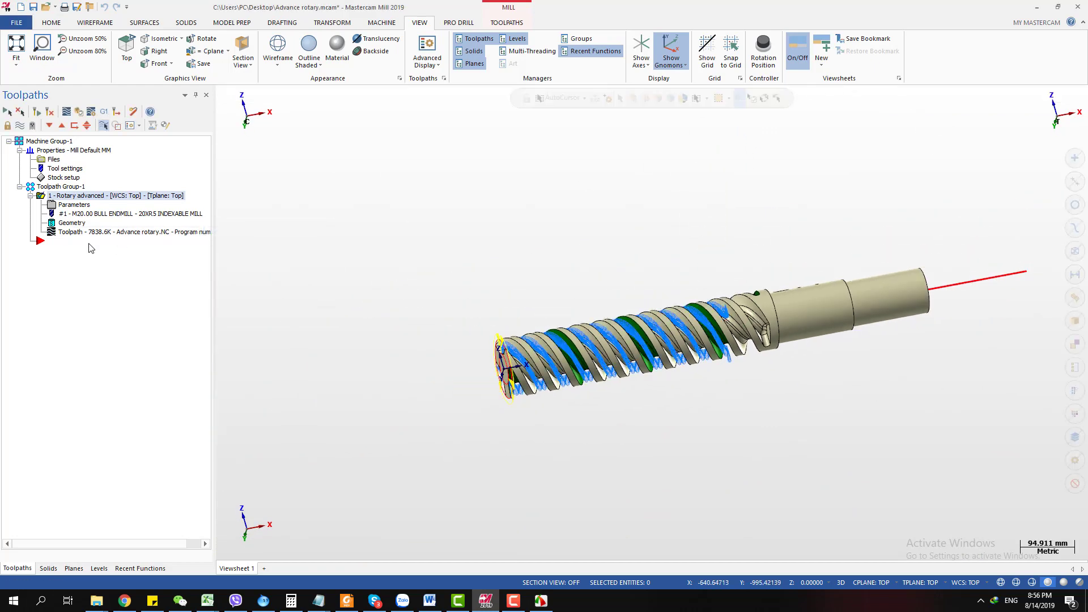
# Inspect the passes at the shaft's end face and review the axial limits in the toolpath's part definition
pyautogui.moveTo(619, 396); pyautogui.dragTo(706, 393, button='middle')
pyautogui.scroll(7, 579, 354)
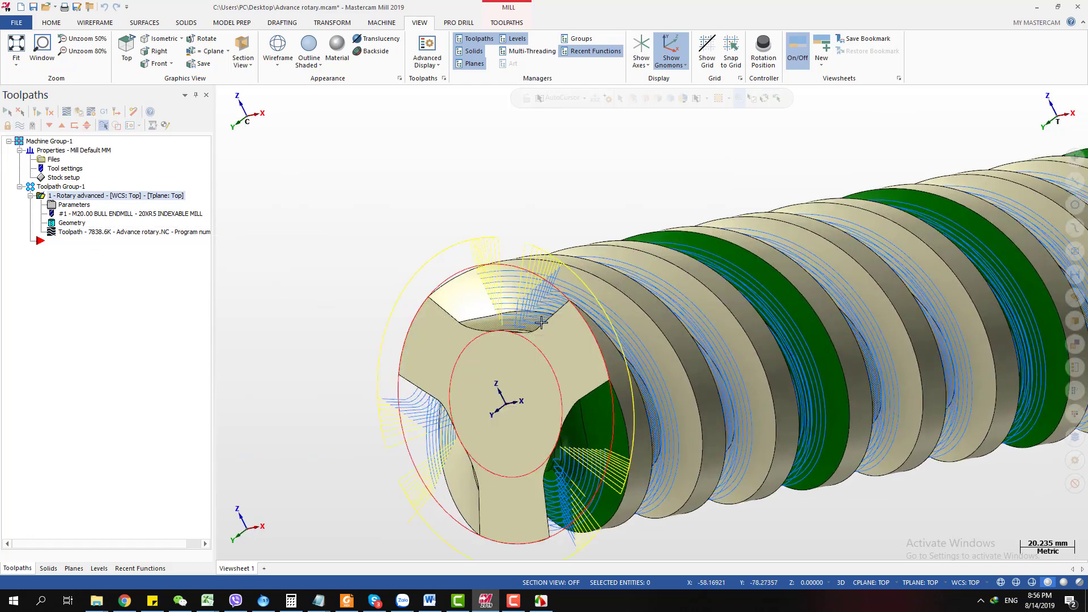
pyautogui.moveTo(558, 336); pyautogui.dragTo(509, 263, button='middle')
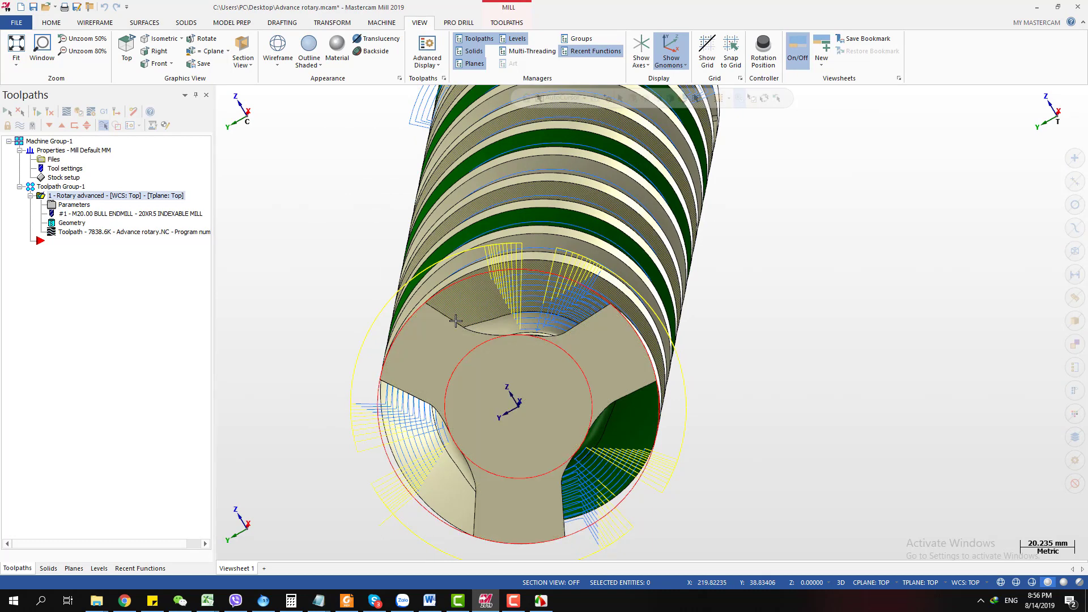
pyautogui.click(72, 209)
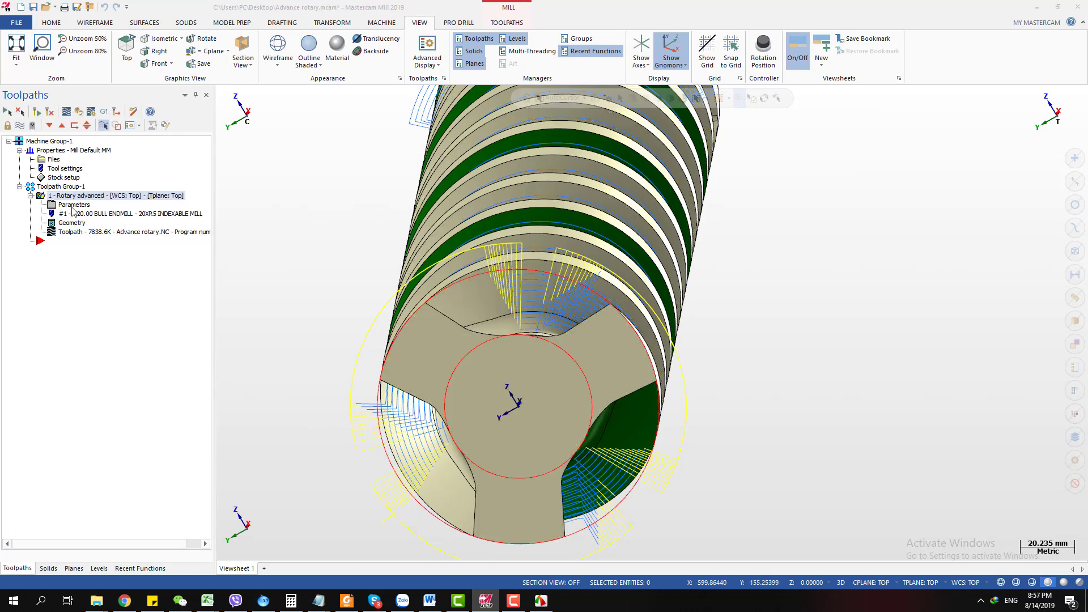
pyautogui.click(537, 375)
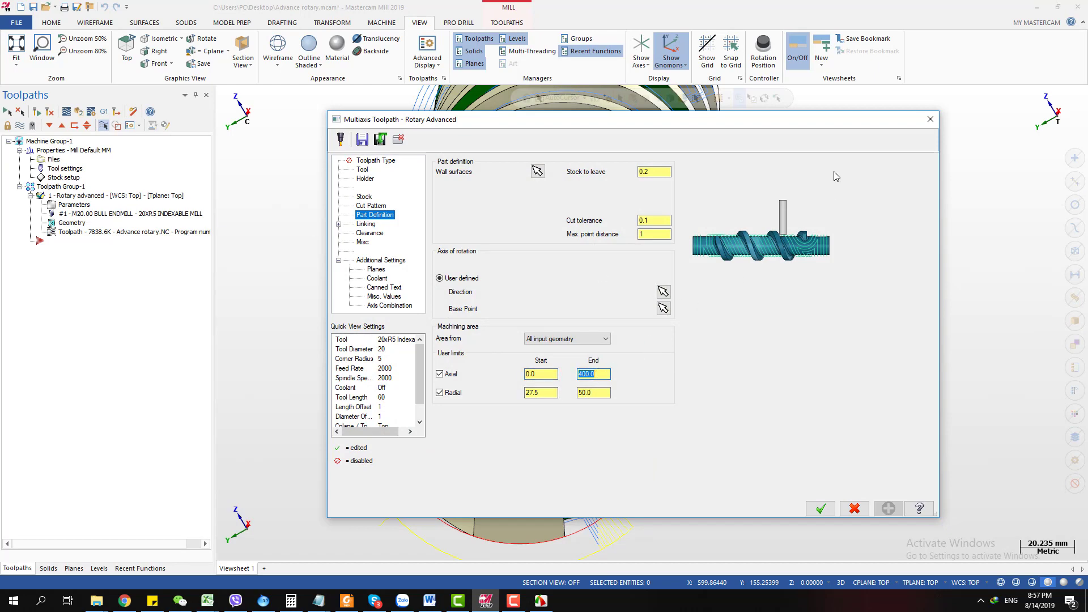
pyautogui.moveTo(816, 126); pyautogui.dragTo(509, 273)
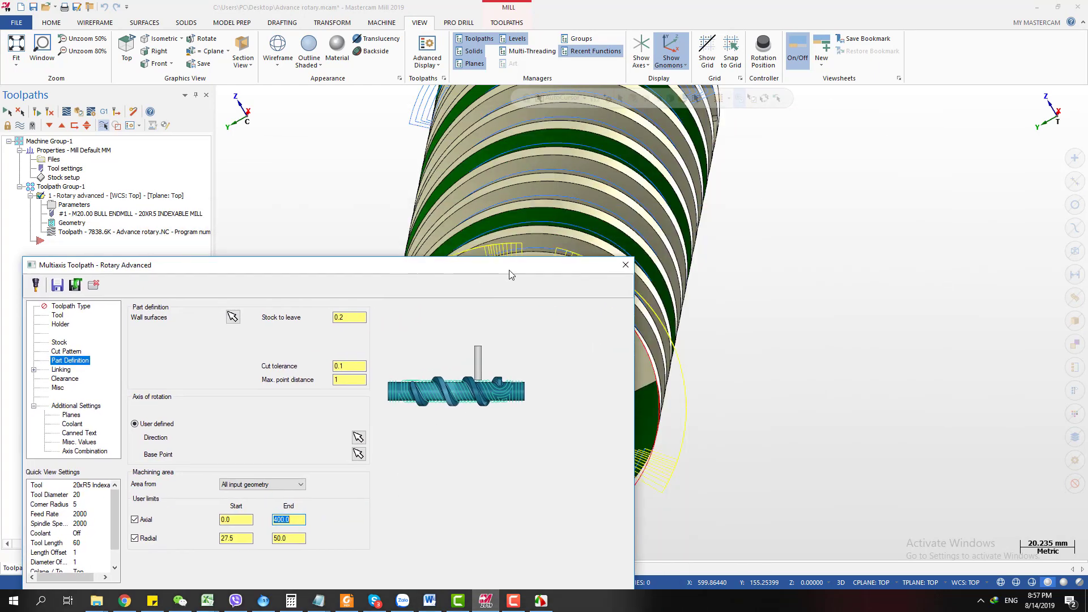
pyautogui.click(623, 267)
# Inspect the toolpath near the flute run-out and review the radial start and end limits in the part definition
pyautogui.scroll(-4, 763, 356)
pyautogui.moveTo(758, 340); pyautogui.dragTo(624, 296, button='middle')
pyautogui.scroll(3, 522, 306)
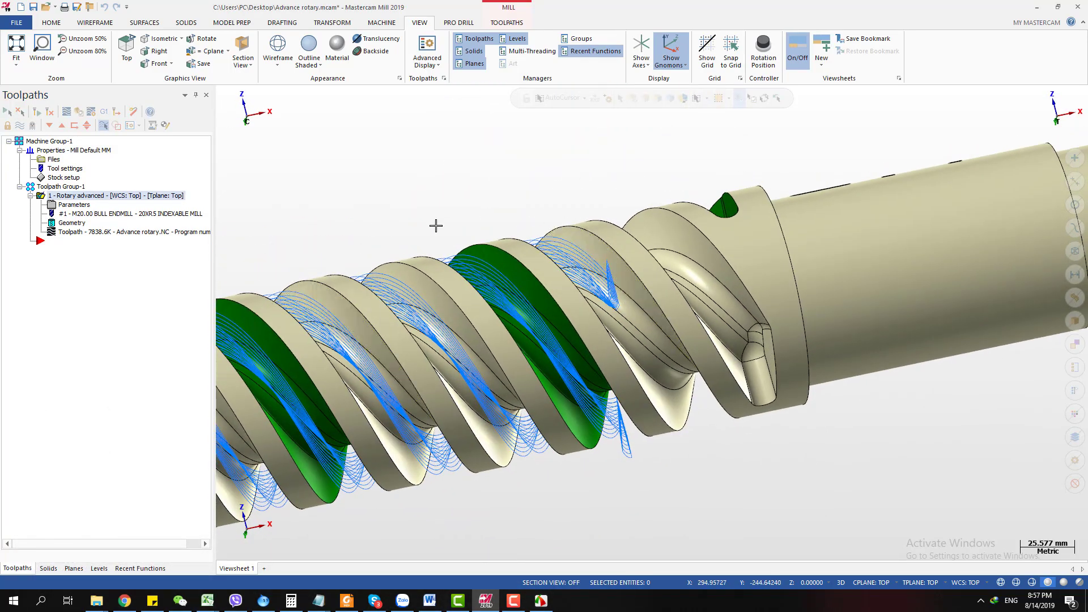
pyautogui.click(74, 205)
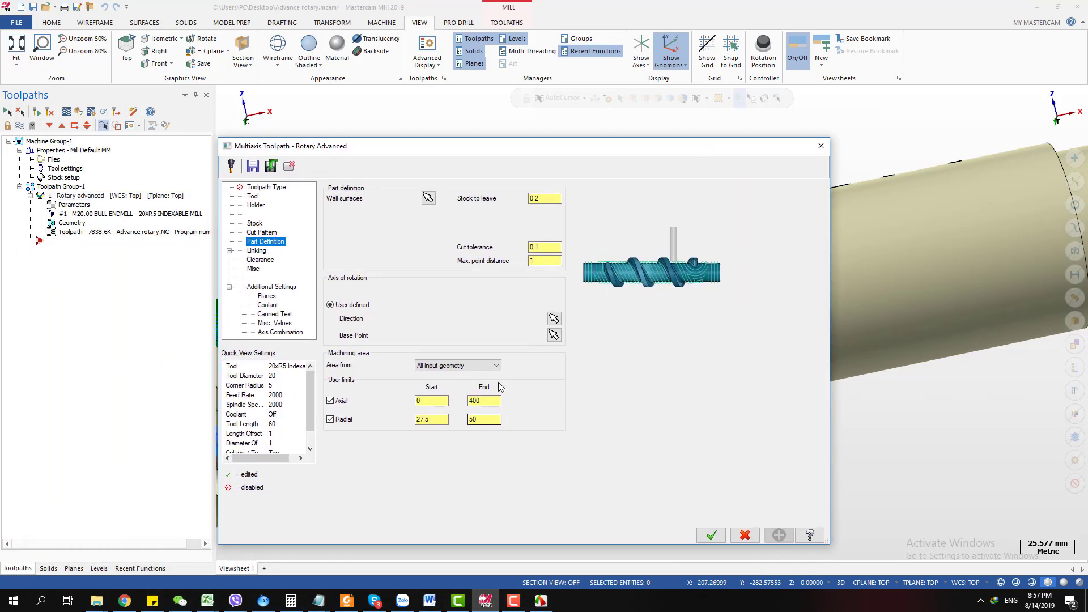
pyautogui.click(435, 419)
pyautogui.click(493, 419)
pyautogui.click(447, 419)
pyautogui.click(821, 146)
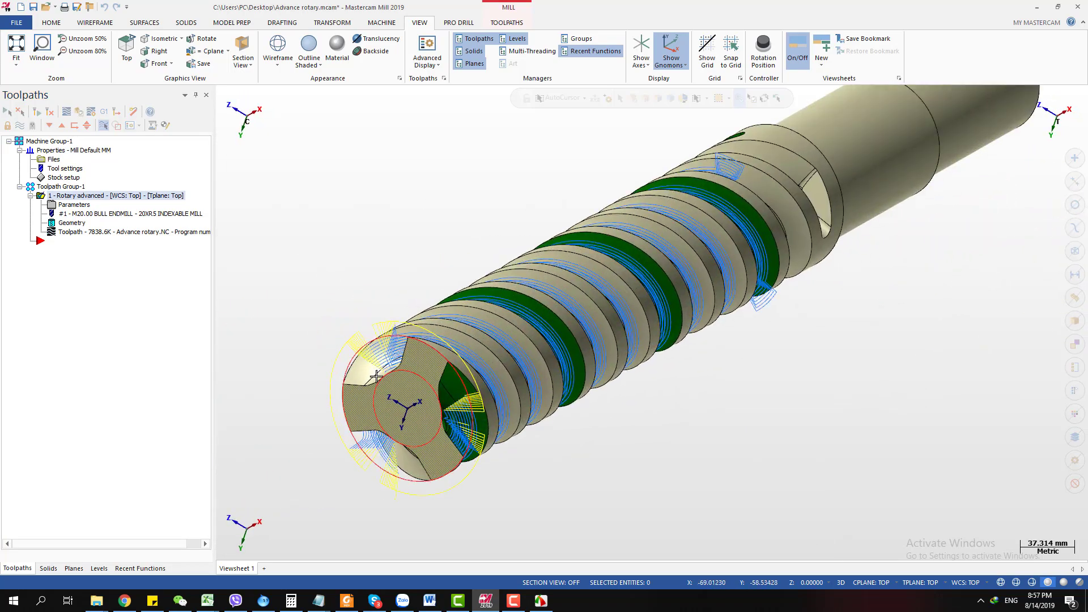
# Compare the toolpath's extent at the shaft's end face and near the flute run-out
pyautogui.scroll(3, 410, 357)
pyautogui.scroll(-3, 399, 345)
pyautogui.scroll(1, 531, 334)
pyautogui.moveTo(531, 334); pyautogui.dragTo(540, 365, button='middle')
pyautogui.scroll(-4, 539, 366)
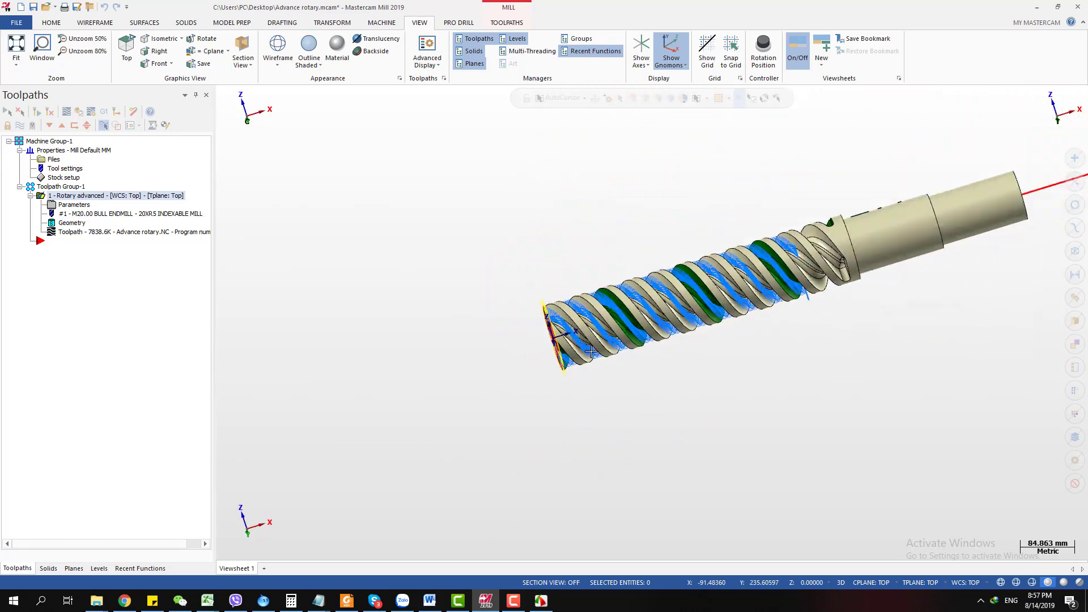
pyautogui.scroll(6, 687, 333)
pyautogui.moveTo(592, 394); pyautogui.dragTo(777, 420, button='middle')
pyautogui.scroll(-5, 777, 420)
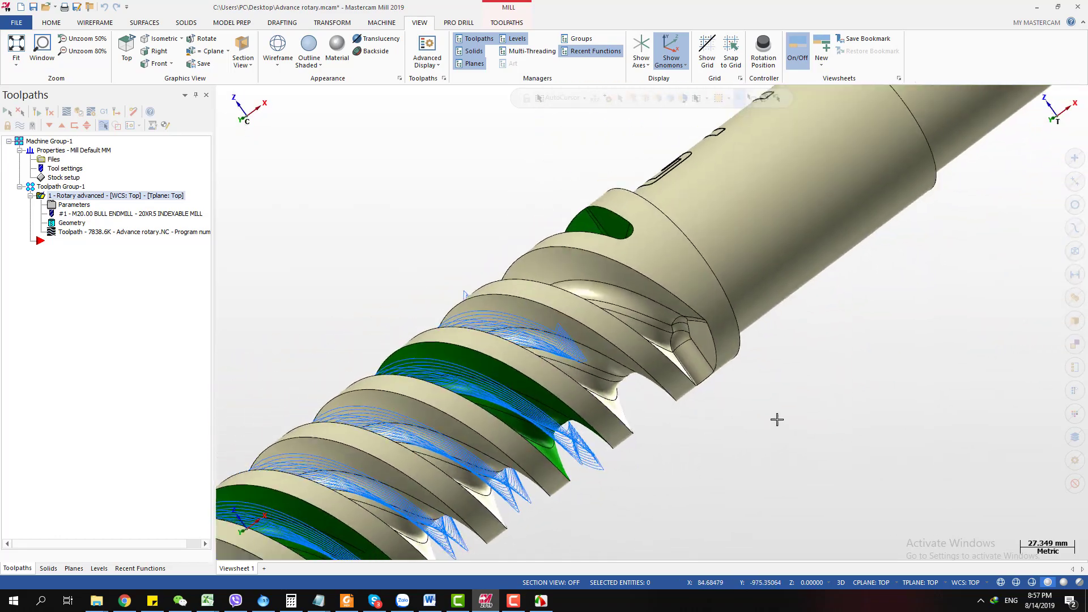
pyautogui.moveTo(913, 347); pyautogui.dragTo(420, 253, button='middle')
pyautogui.scroll(2, 731, 371)
# Pick the X coordinate of a point on the flute run-out shoulder for the axial end limit and round it to 470
pyautogui.click(72, 206)
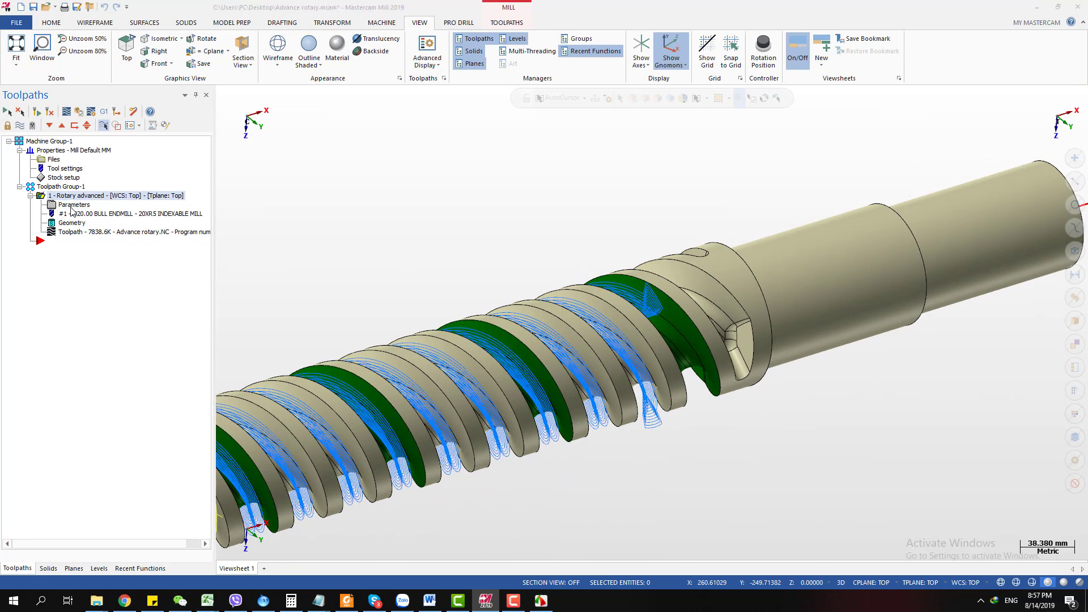
pyautogui.rightClick(474, 406)
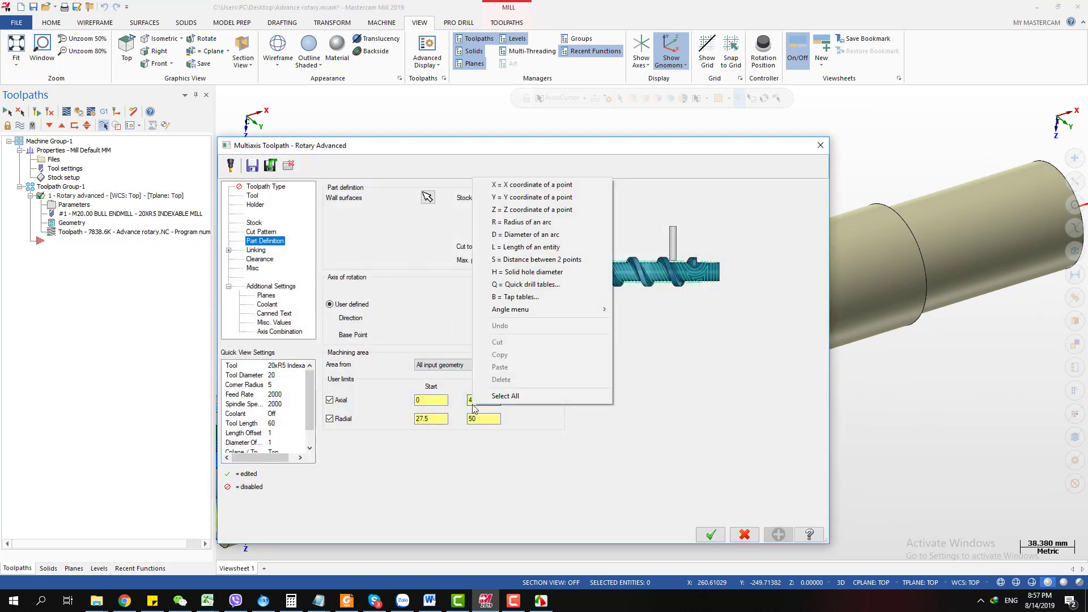
pyautogui.click(469, 403)
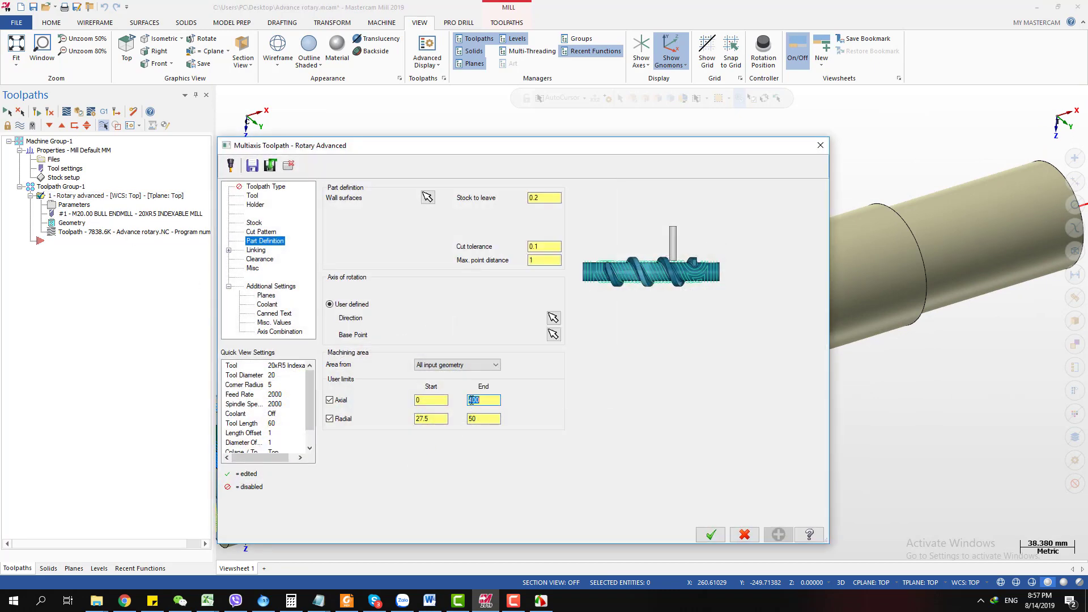
pyautogui.rightClick(472, 401)
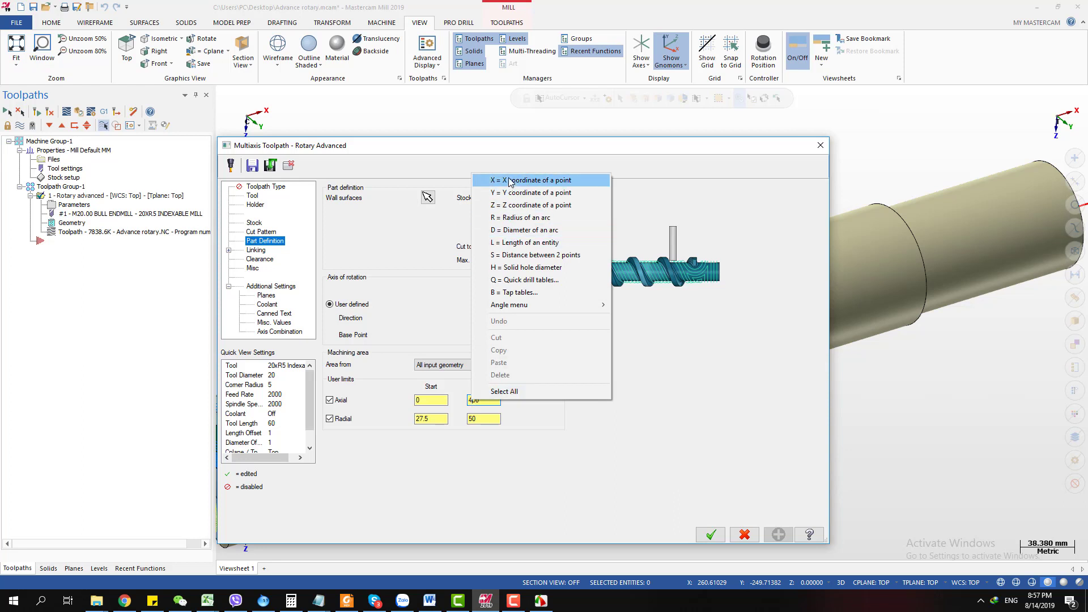
pyautogui.click(483, 403)
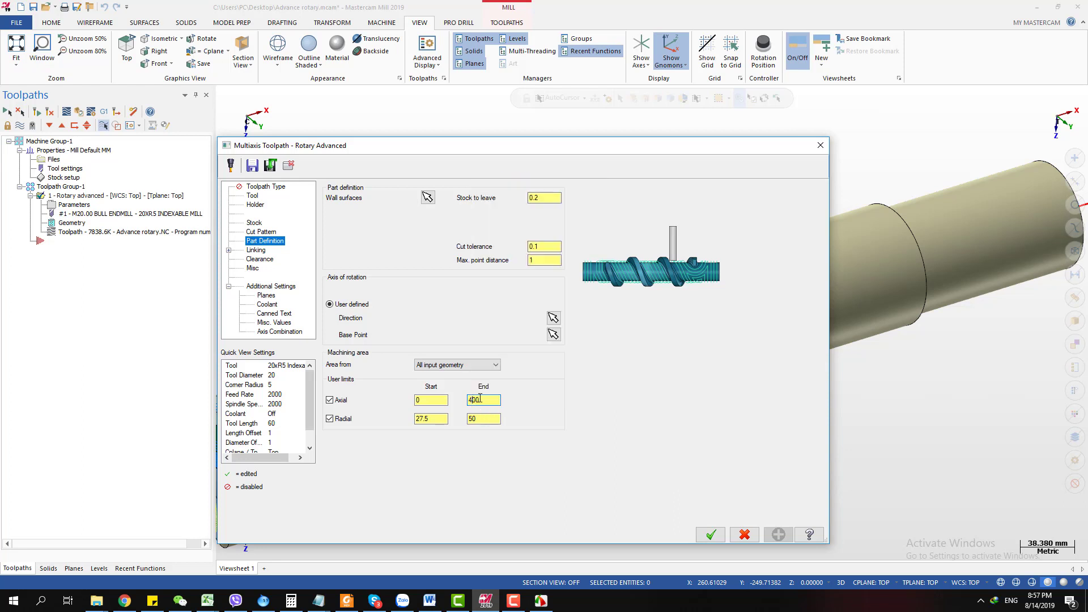
pyautogui.rightClick(480, 400)
pyautogui.click(545, 178)
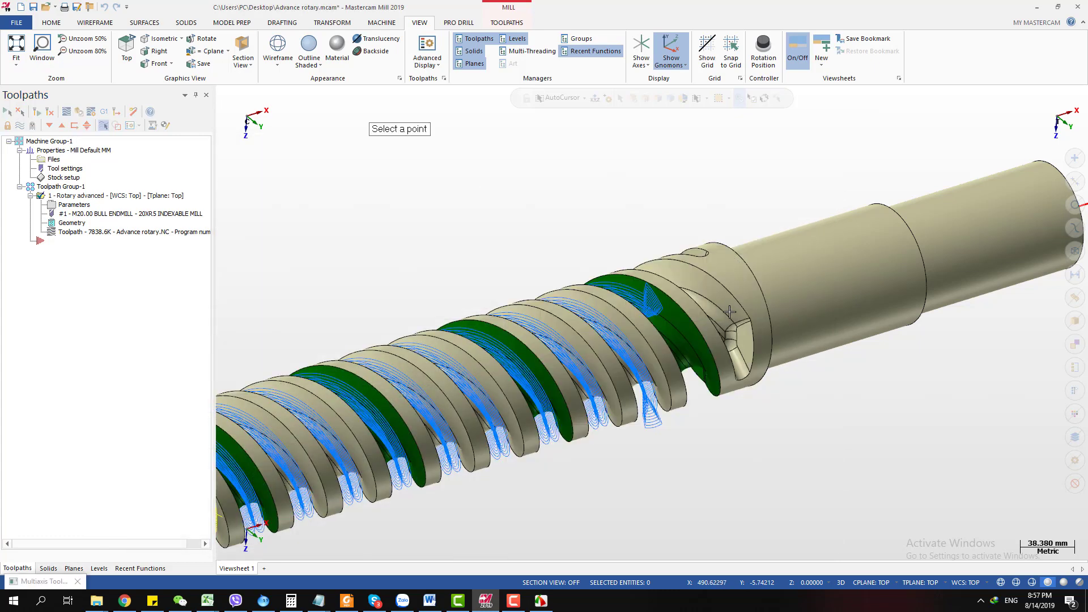
pyautogui.scroll(3, 775, 367)
pyautogui.click(773, 370)
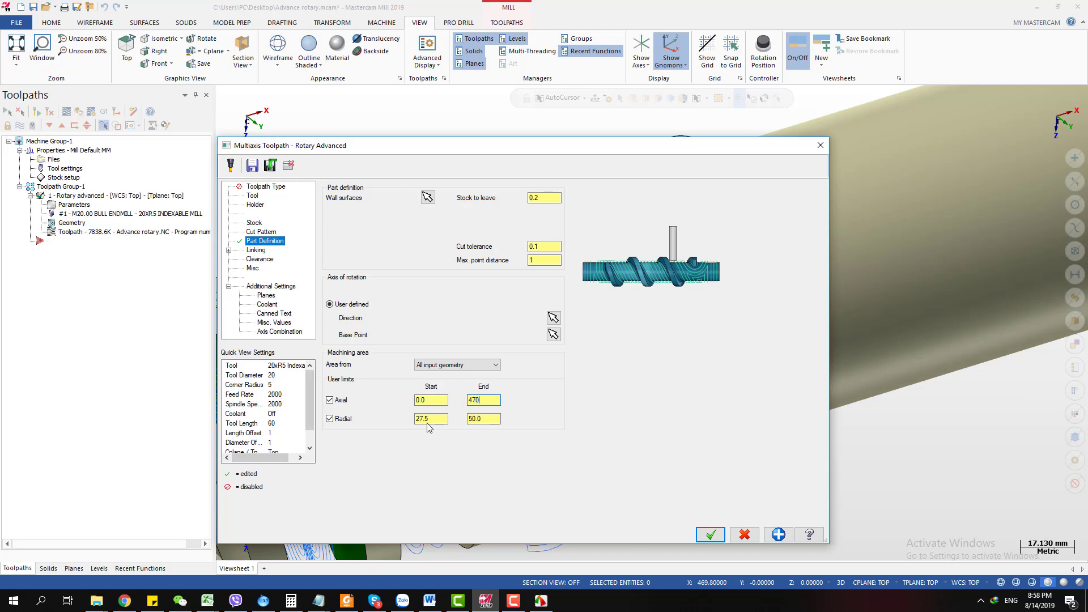
pyautogui.write('470')
pyautogui.click(428, 422)
pyautogui.moveTo(499, 150); pyautogui.dragTo(477, 148)
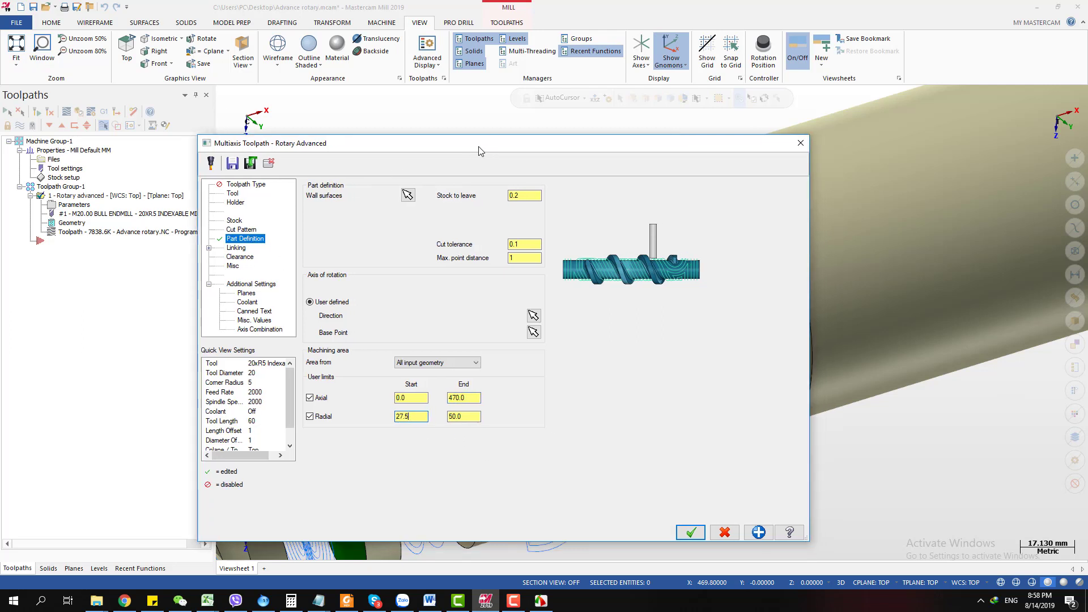
# Review the toolpath's linking settings, including the area links and links between regions, against the passes on the model
pyautogui.click(238, 251)
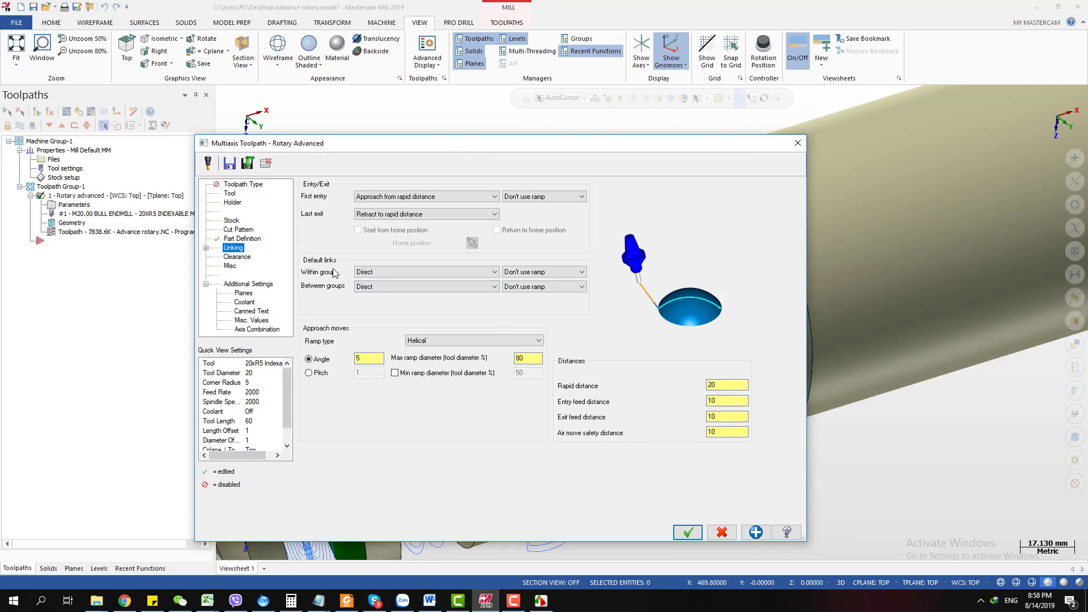
pyautogui.moveTo(498, 143); pyautogui.dragTo(110, 173)
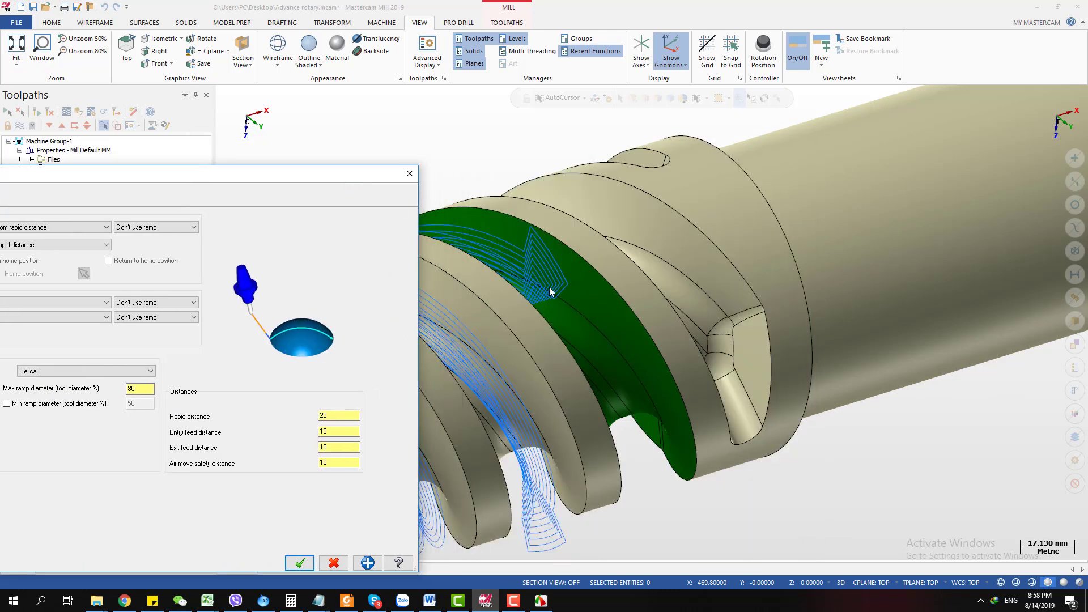
pyautogui.moveTo(307, 181); pyautogui.dragTo(584, 155)
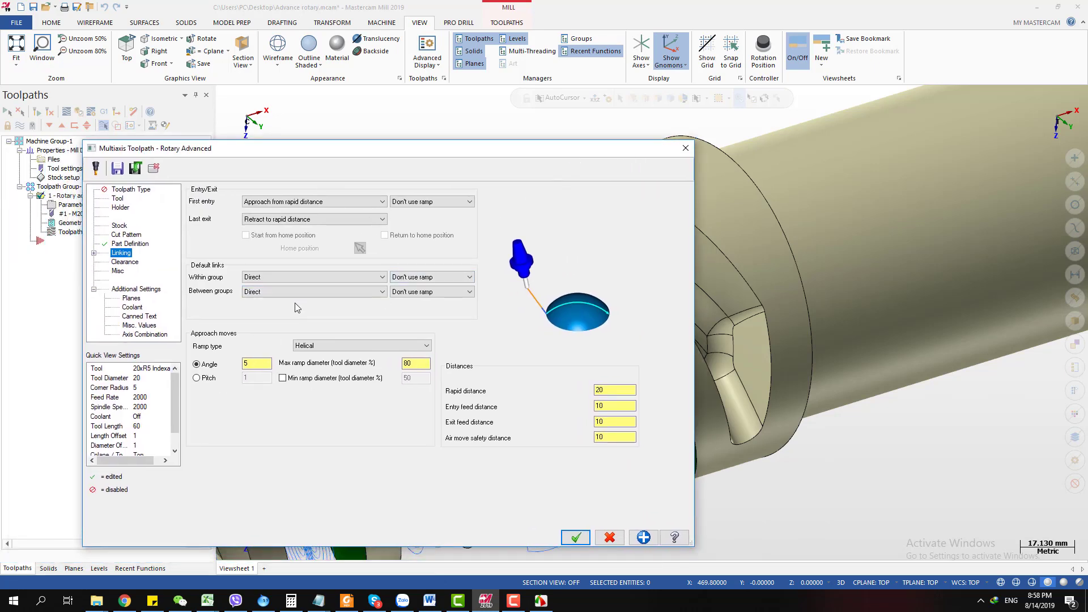
pyautogui.click(94, 253)
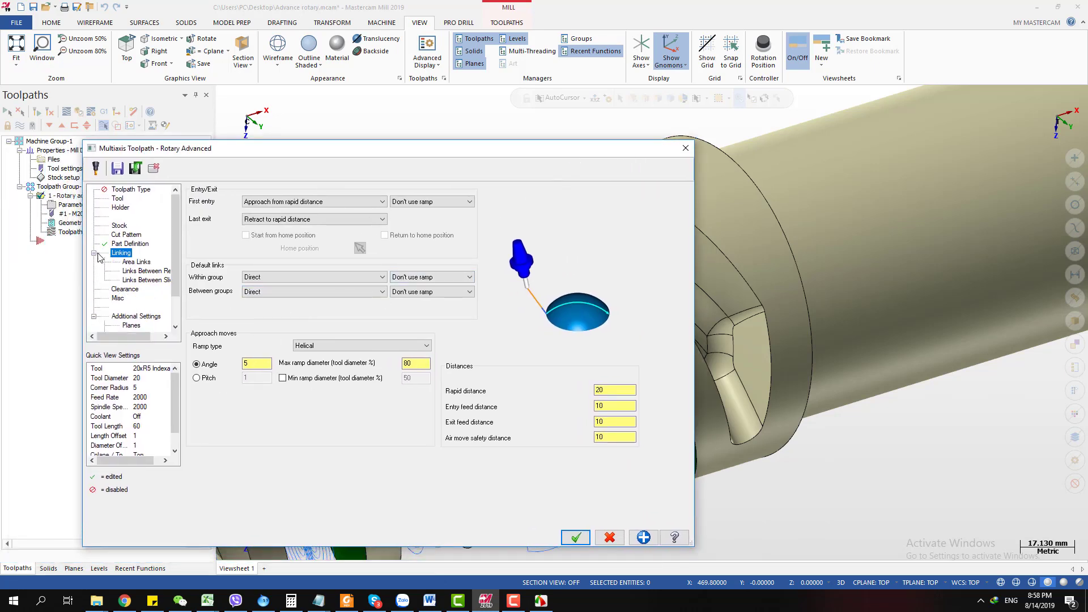
pyautogui.click(142, 264)
pyautogui.click(149, 273)
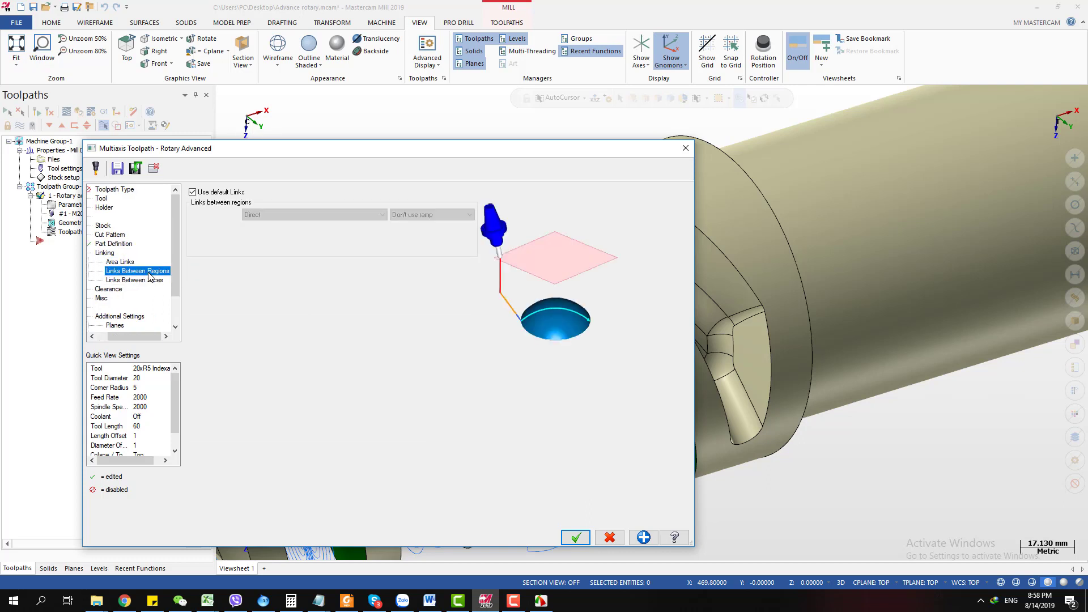
pyautogui.click(105, 253)
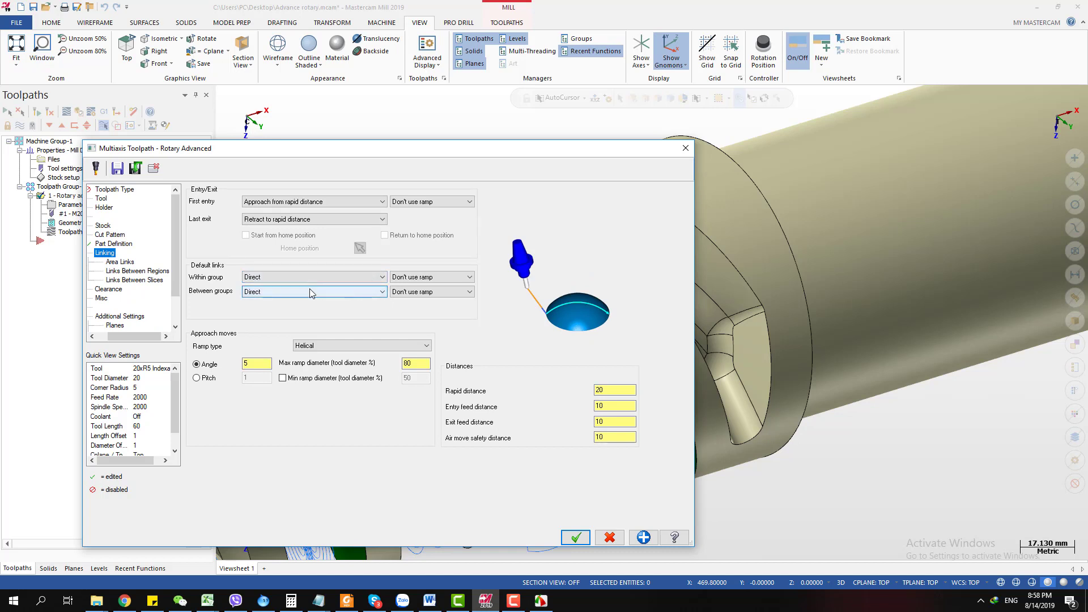
# Set the default link within groups to Blend spline without a ramp
pyautogui.click(284, 278)
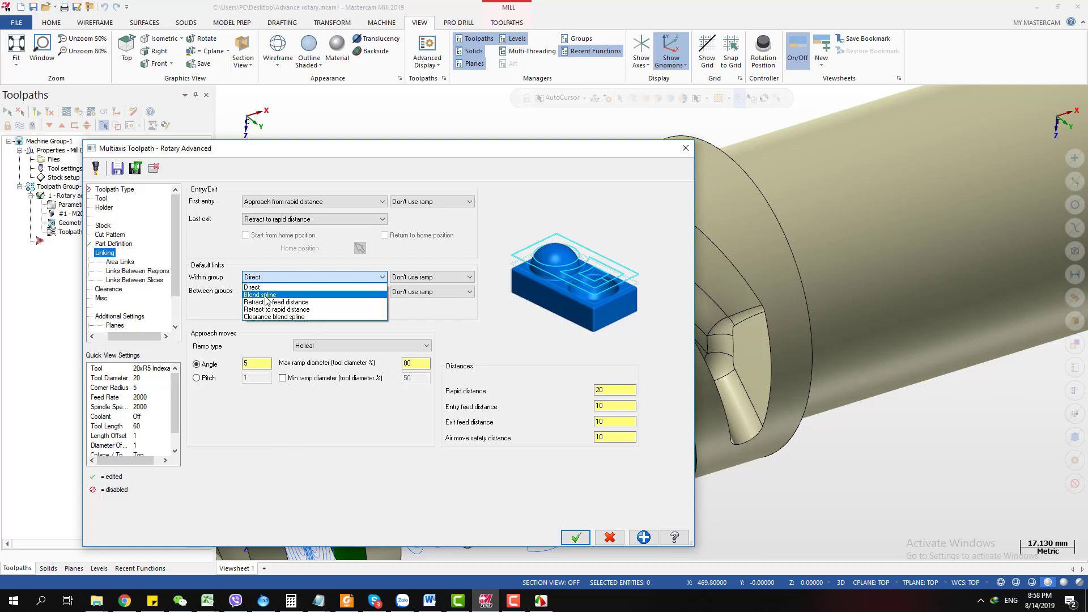
pyautogui.click(261, 295)
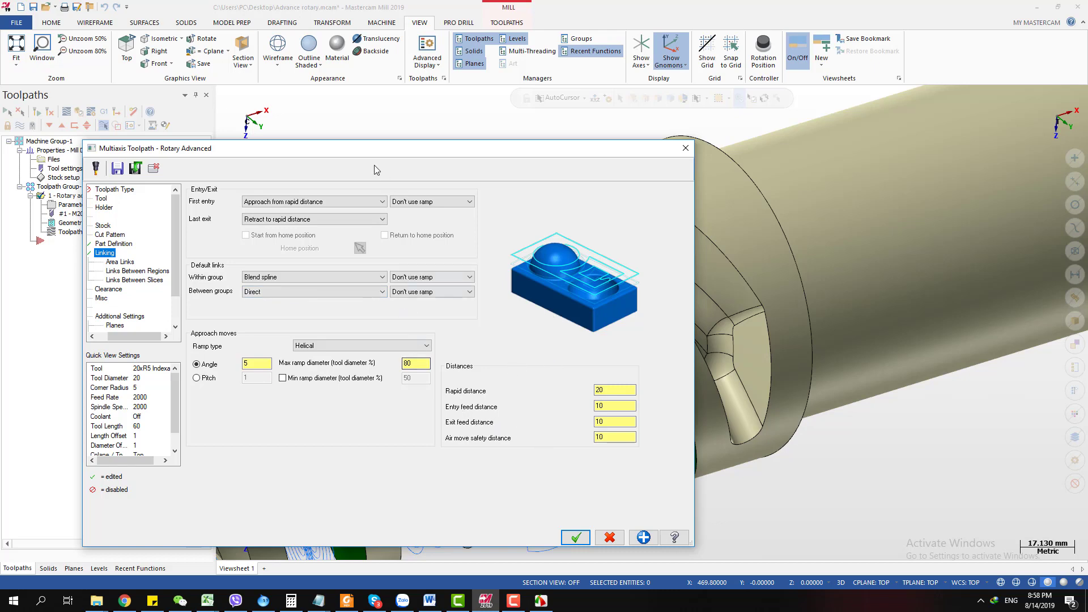
pyautogui.moveTo(315, 153); pyautogui.dragTo(578, 123)
# Turn off the default links for links between regions and choose Direct as their link type
pyautogui.click(381, 233)
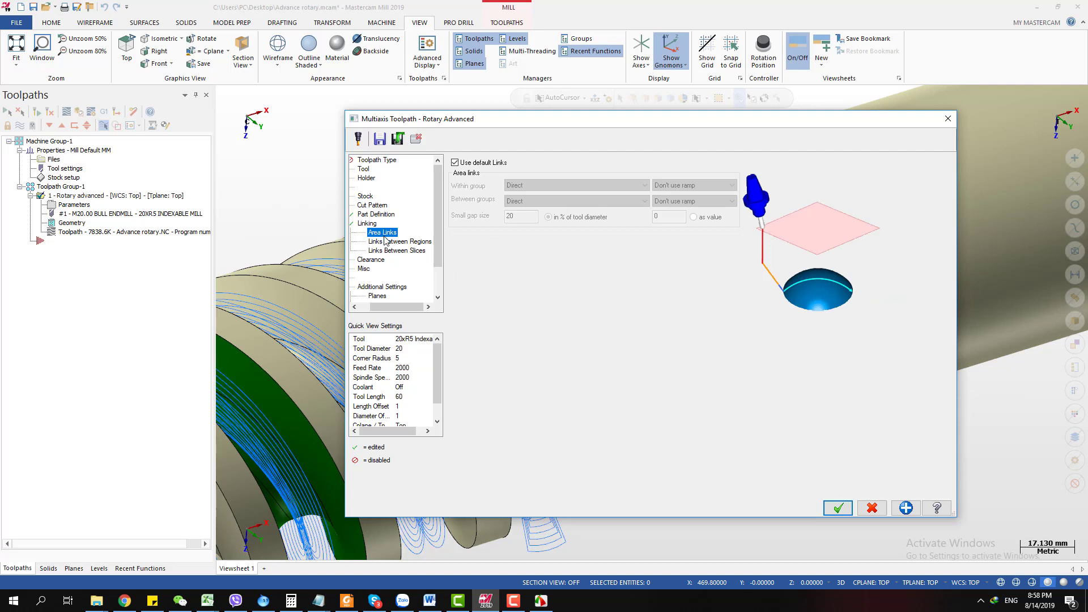
pyautogui.click(390, 242)
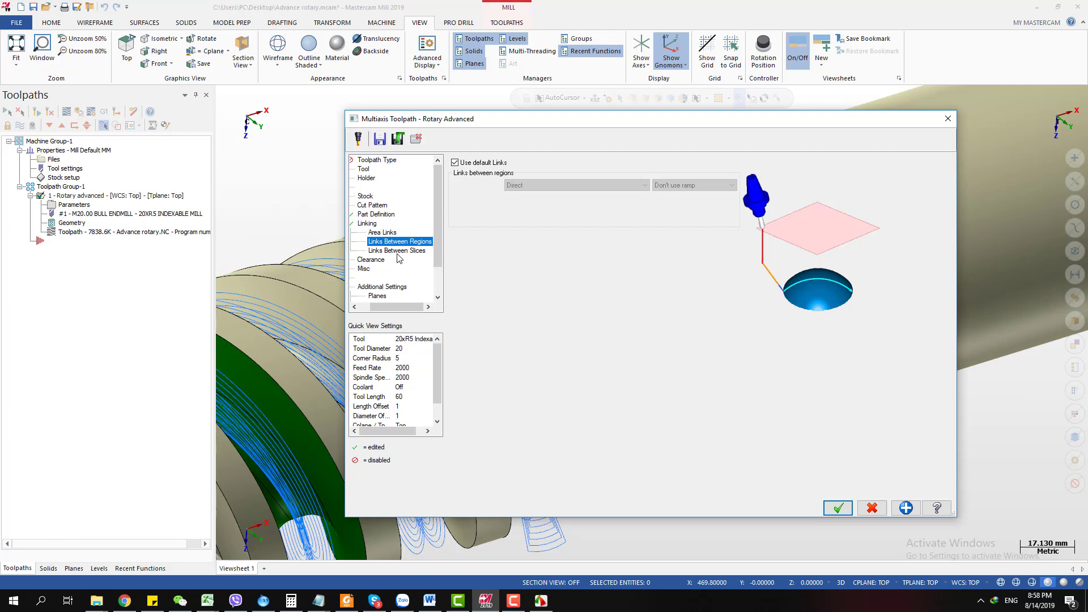
pyautogui.click(484, 164)
pyautogui.click(606, 187)
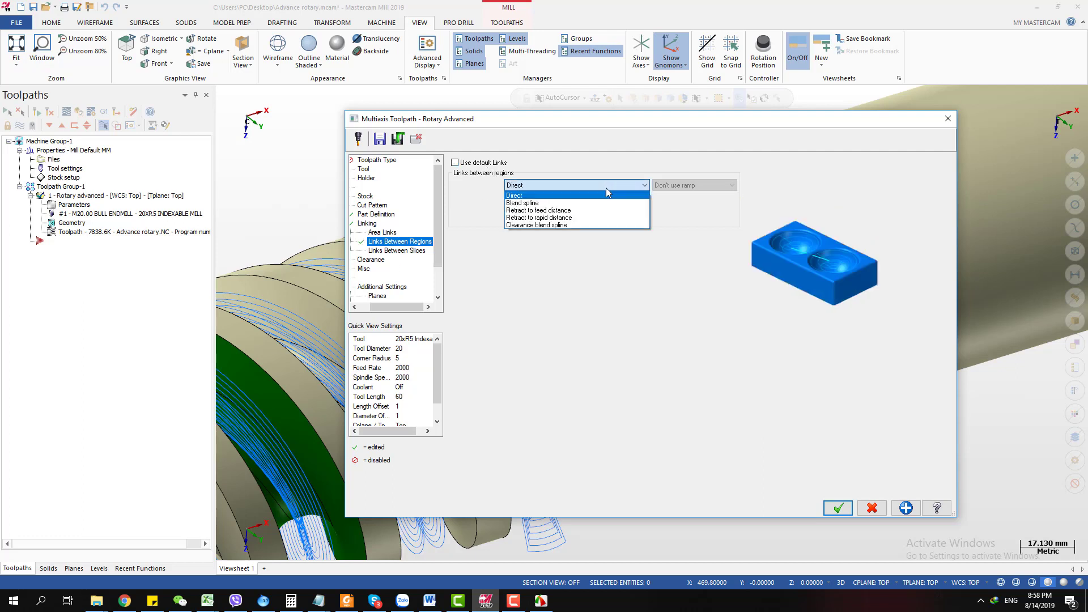
pyautogui.click(606, 192)
pyautogui.click(366, 223)
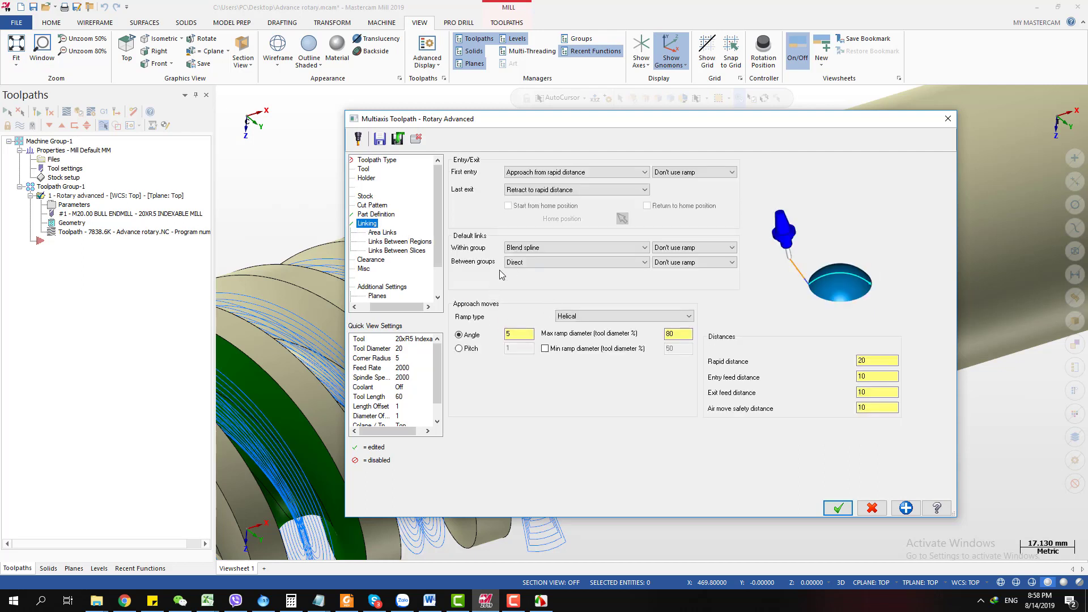
# Set the default link between groups to Blend spline and regenerate the Rotary Advanced toolpath
pyautogui.click(534, 264)
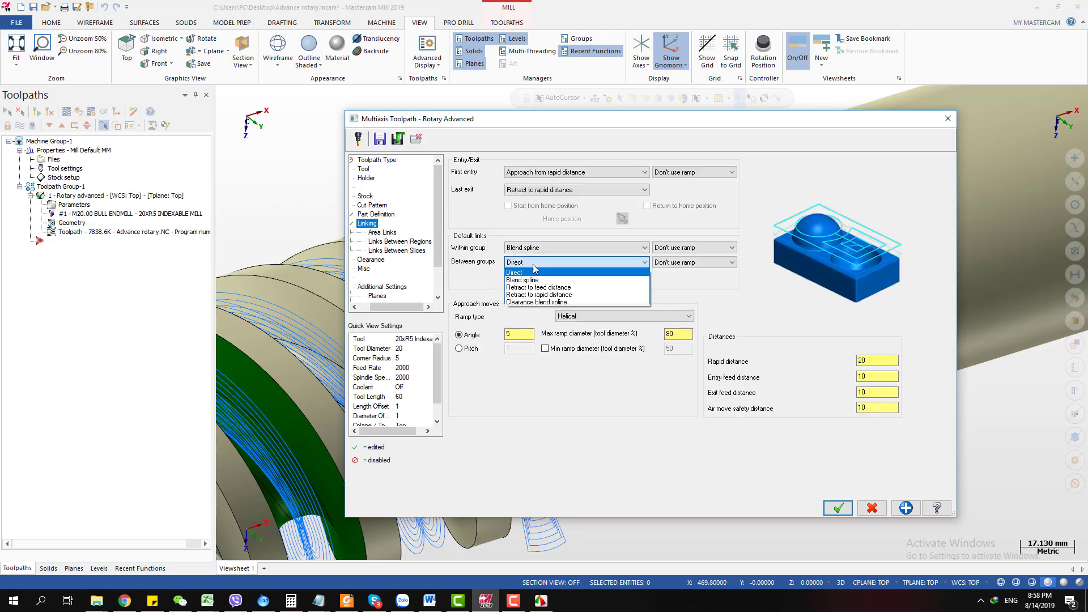
pyautogui.click(533, 282)
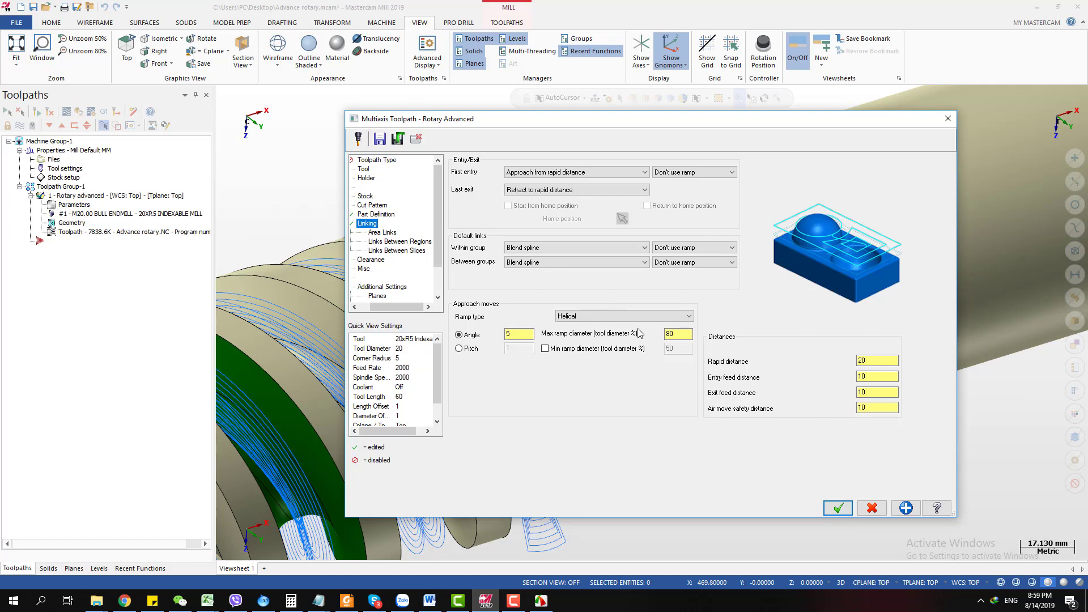
pyautogui.click(828, 509)
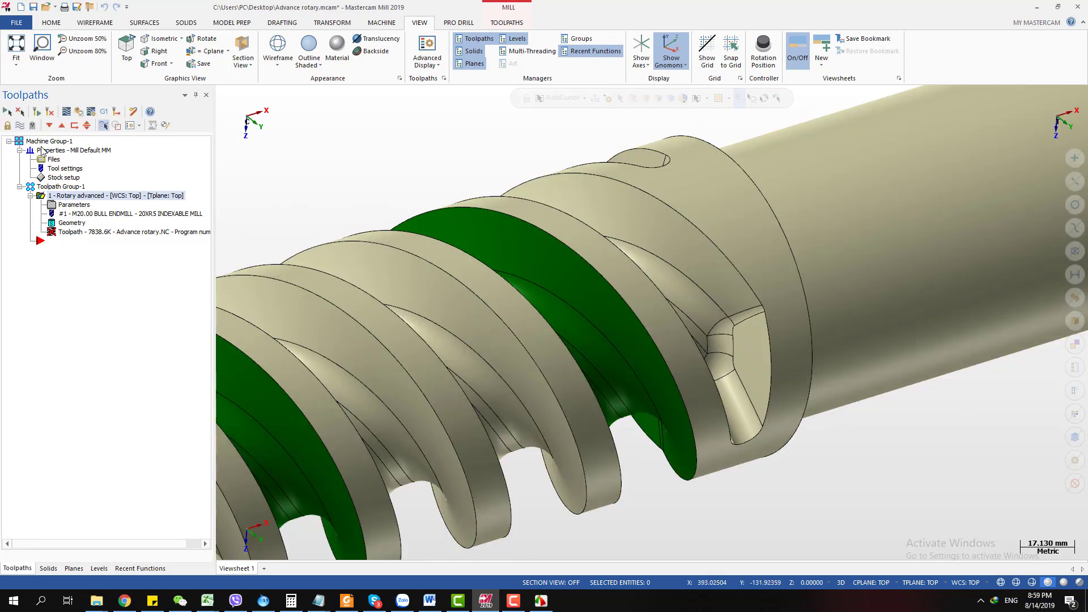
pyautogui.click(688, 221)
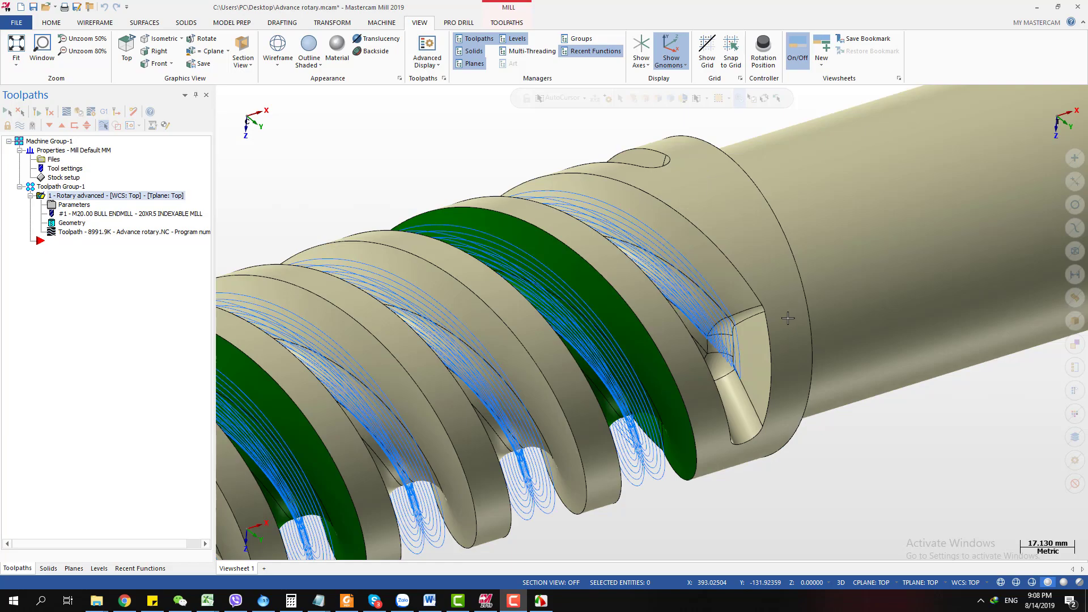
# Inspect the regenerated passes along the helical flutes and up close at the flute run-out
pyautogui.scroll(-5, 852, 456)
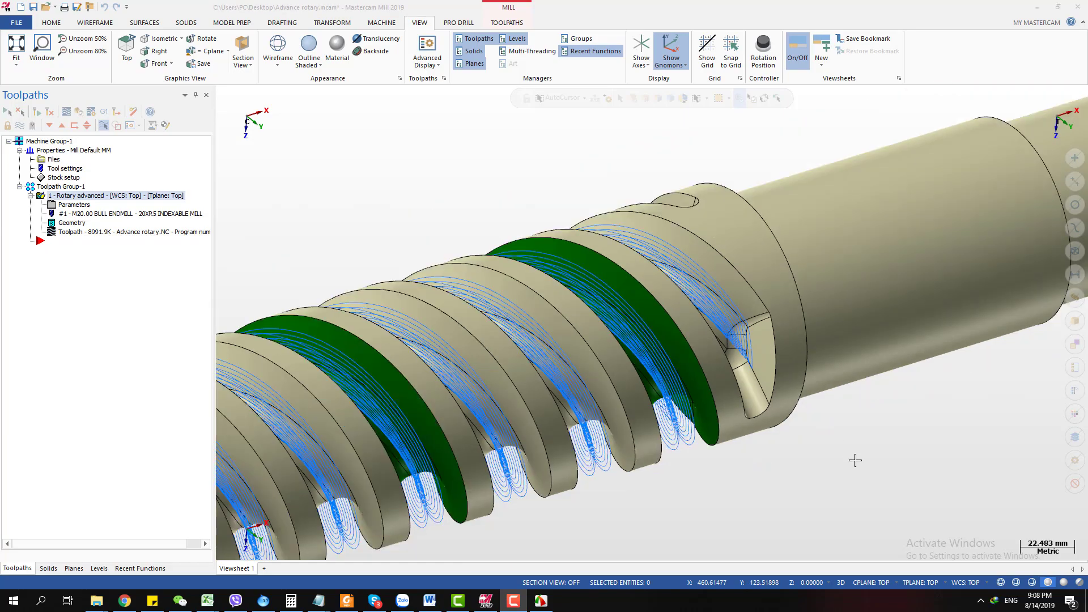
pyautogui.moveTo(628, 395); pyautogui.dragTo(732, 478, button='middle')
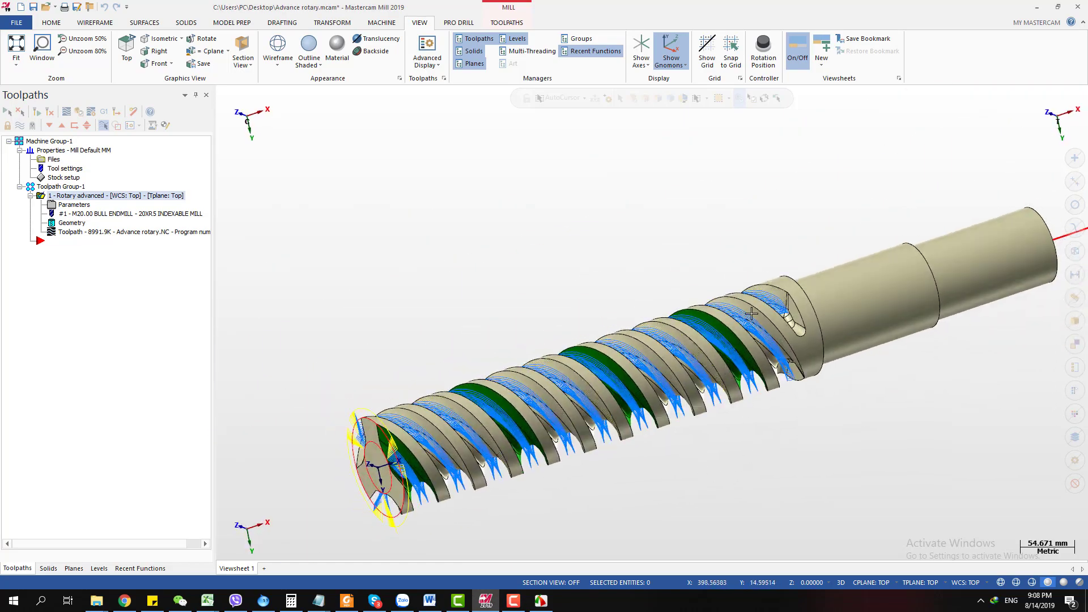
pyautogui.scroll(2, 812, 305)
pyautogui.moveTo(812, 306); pyautogui.dragTo(799, 311, button='middle')
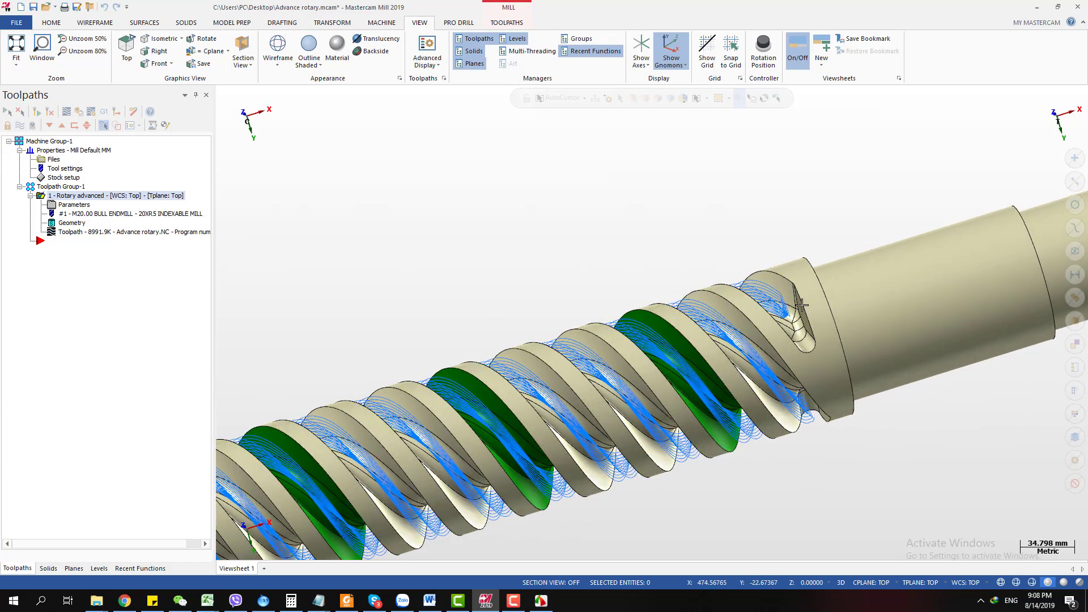
pyautogui.scroll(-2, 802, 305)
pyautogui.moveTo(801, 305); pyautogui.dragTo(921, 397, button='middle')
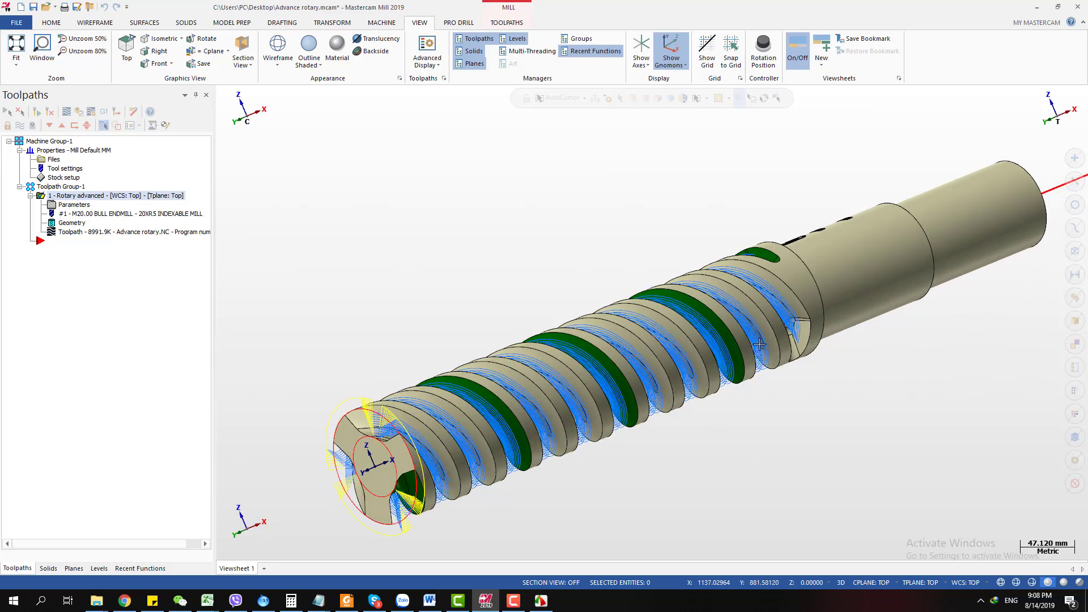
pyautogui.scroll(3, 805, 340)
pyautogui.moveTo(804, 340); pyautogui.dragTo(721, 230, button='middle')
pyautogui.scroll(3, 762, 316)
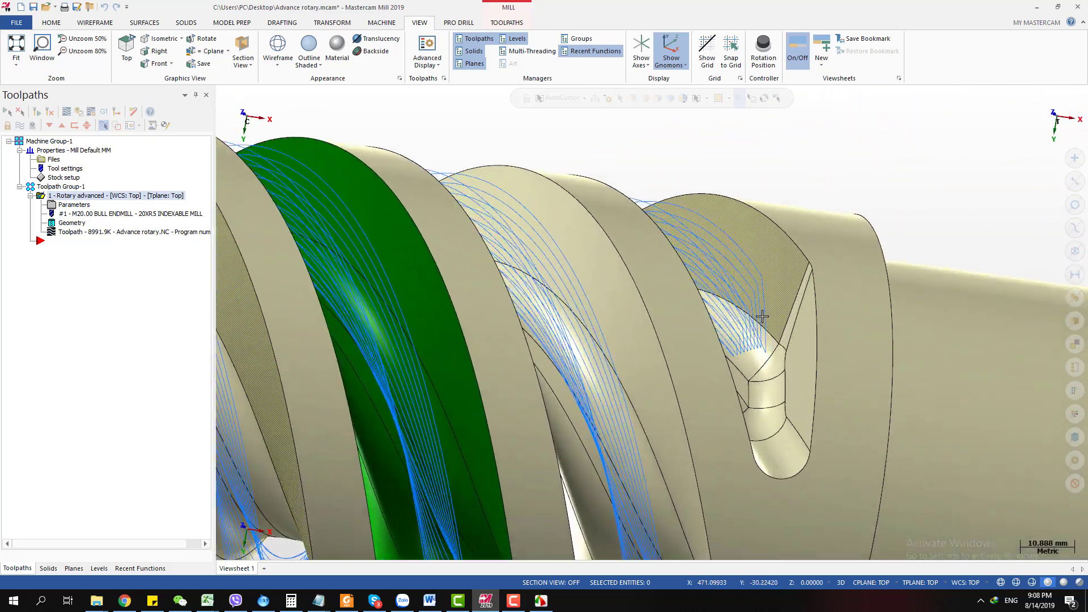
pyautogui.scroll(2, 762, 316)
pyautogui.moveTo(769, 315); pyautogui.dragTo(767, 260, button='middle')
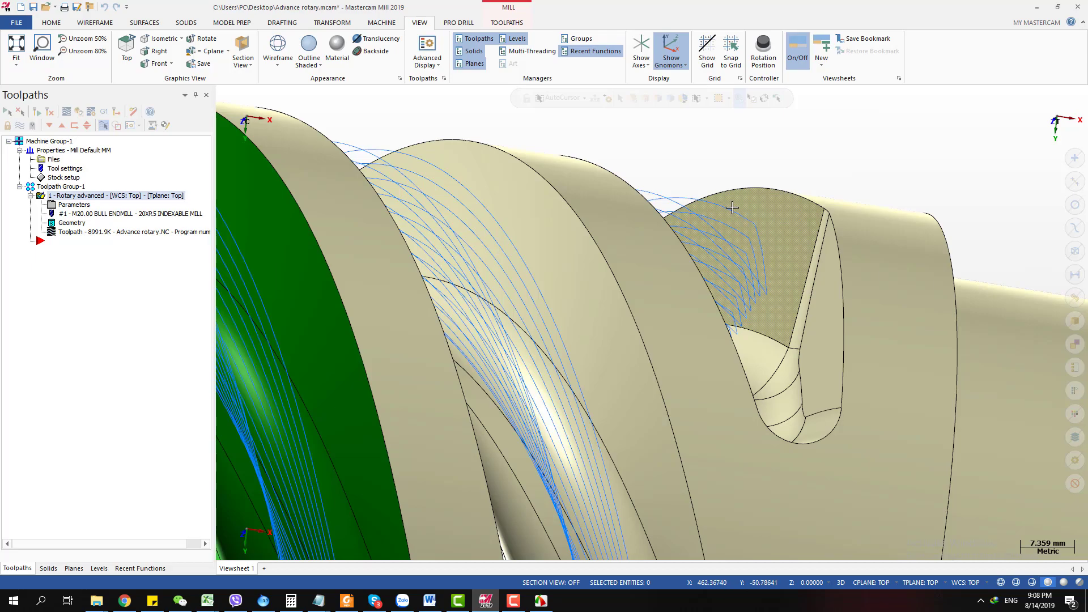
pyautogui.moveTo(732, 208); pyautogui.dragTo(757, 347, button='middle')
# Examine the entry moves and passes at the shaft's end face and compare them with the toolpath along the whole flute
pyautogui.scroll(-8, 733, 309)
pyautogui.scroll(-3, 737, 314)
pyautogui.scroll(4, 577, 415)
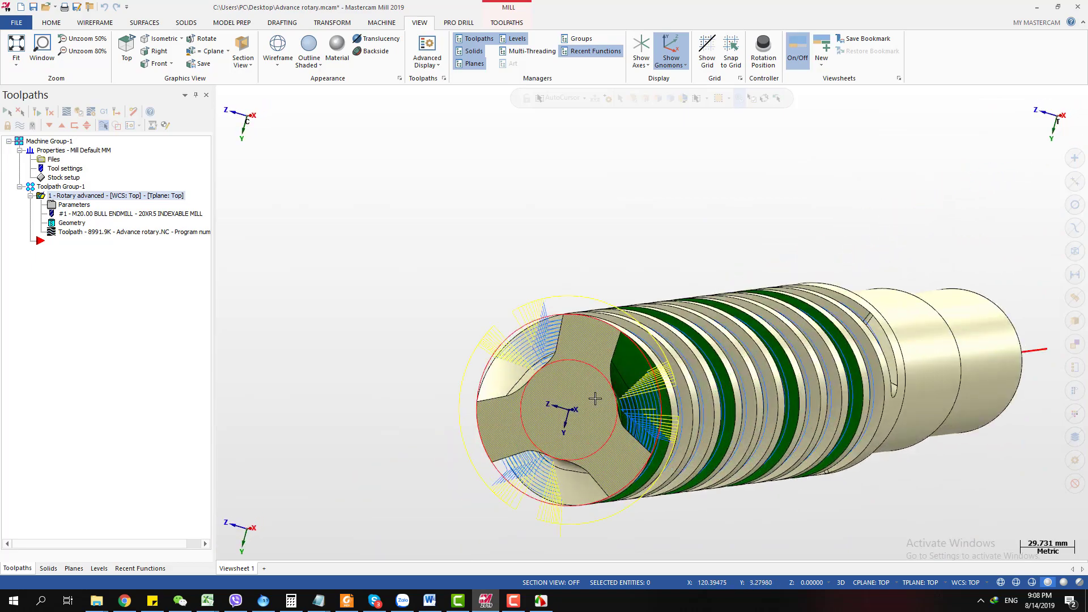
pyautogui.moveTo(616, 405); pyautogui.dragTo(434, 413, button='middle')
pyautogui.scroll(3, 534, 361)
pyautogui.scroll(-2, 482, 357)
pyautogui.scroll(-5, 498, 350)
pyautogui.moveTo(738, 287); pyautogui.dragTo(794, 277, button='middle')
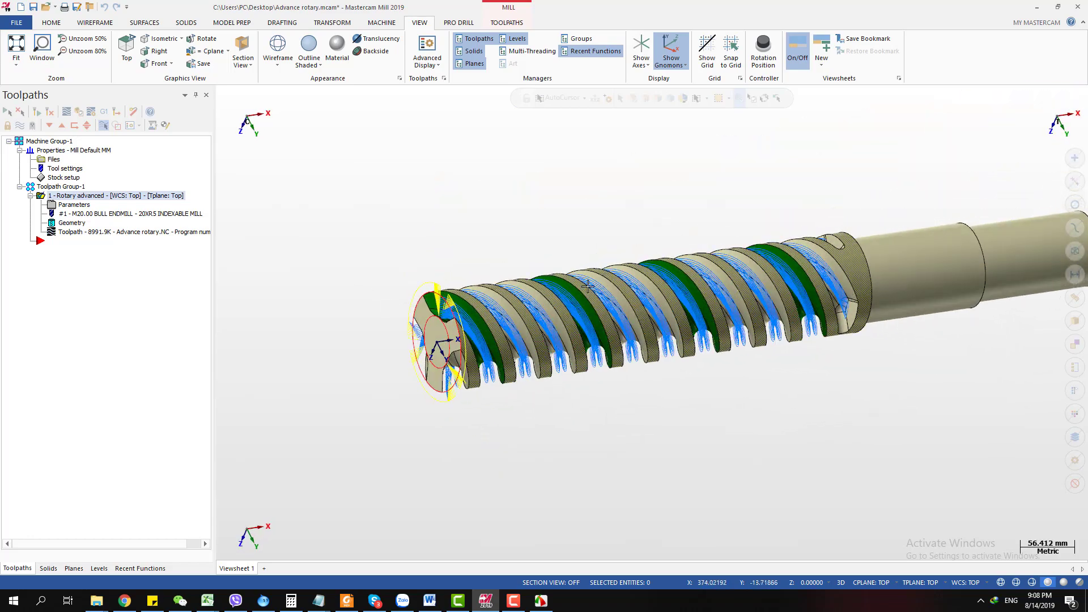
pyautogui.scroll(3, 480, 294)
pyautogui.moveTo(418, 327)
pyautogui.mouseDown(button='middle')
pyautogui.moveTo(386, 345)
pyautogui.moveTo(419, 327)
pyautogui.mouseUp(button='middle')
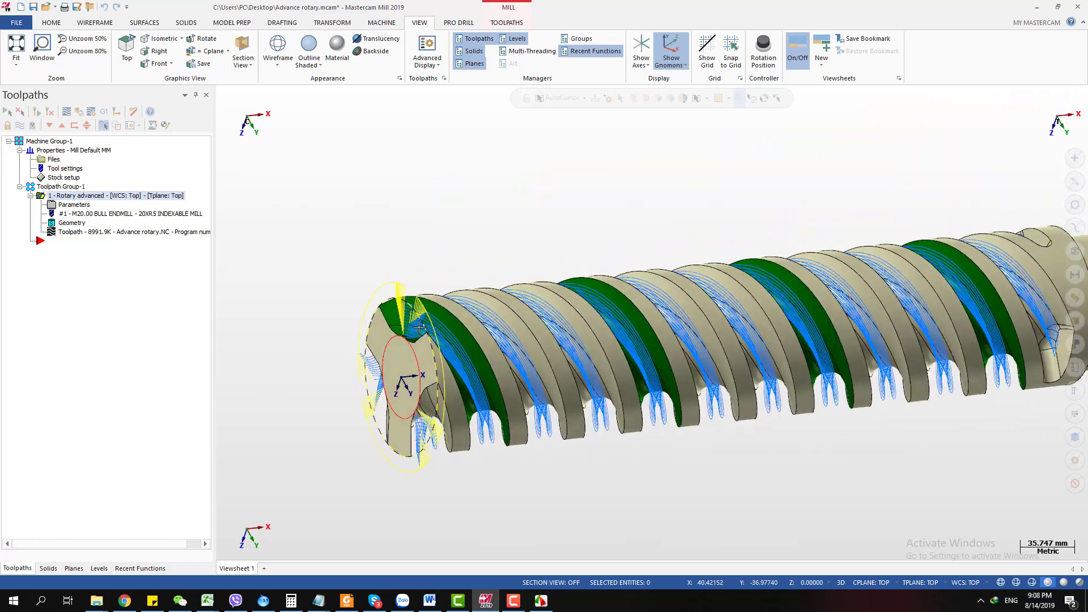
# Turn on ramping for the Rotary Advanced toolpath's first entry and for its default links within group
pyautogui.click(68, 206)
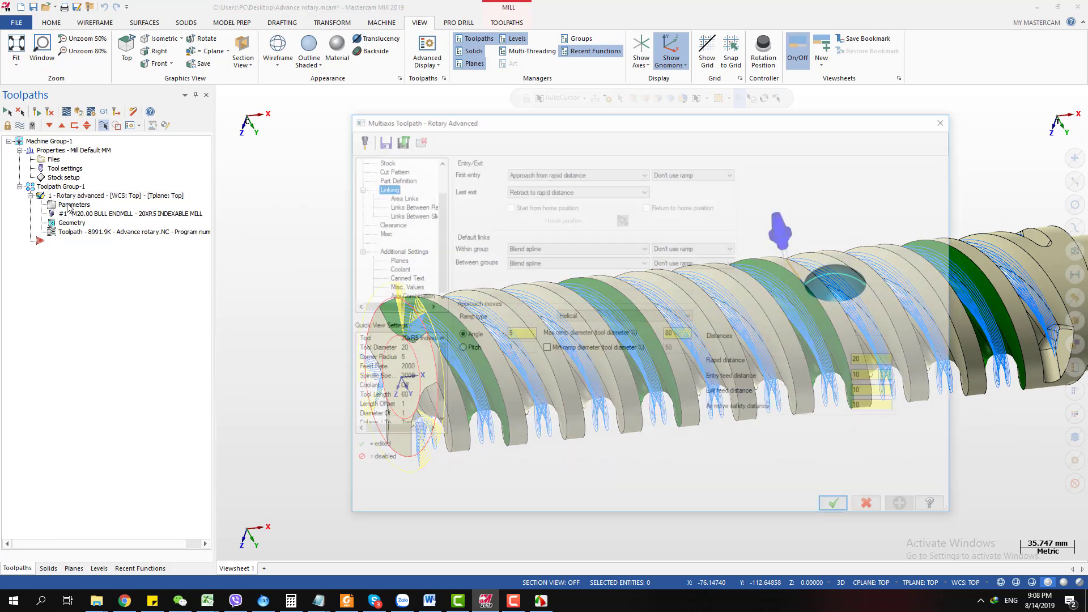
pyautogui.click(701, 172)
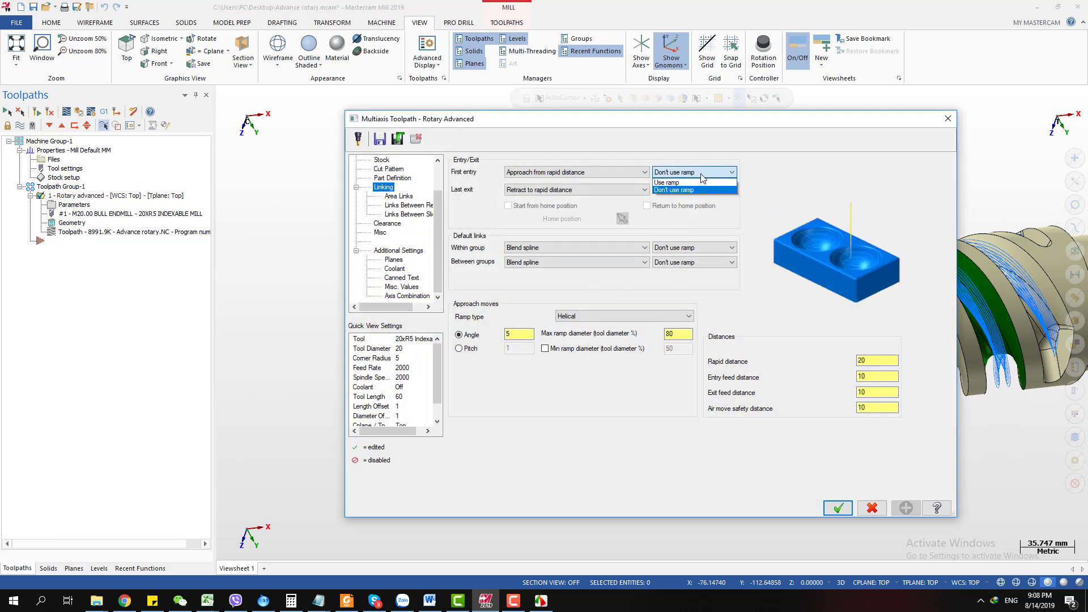
pyautogui.click(678, 182)
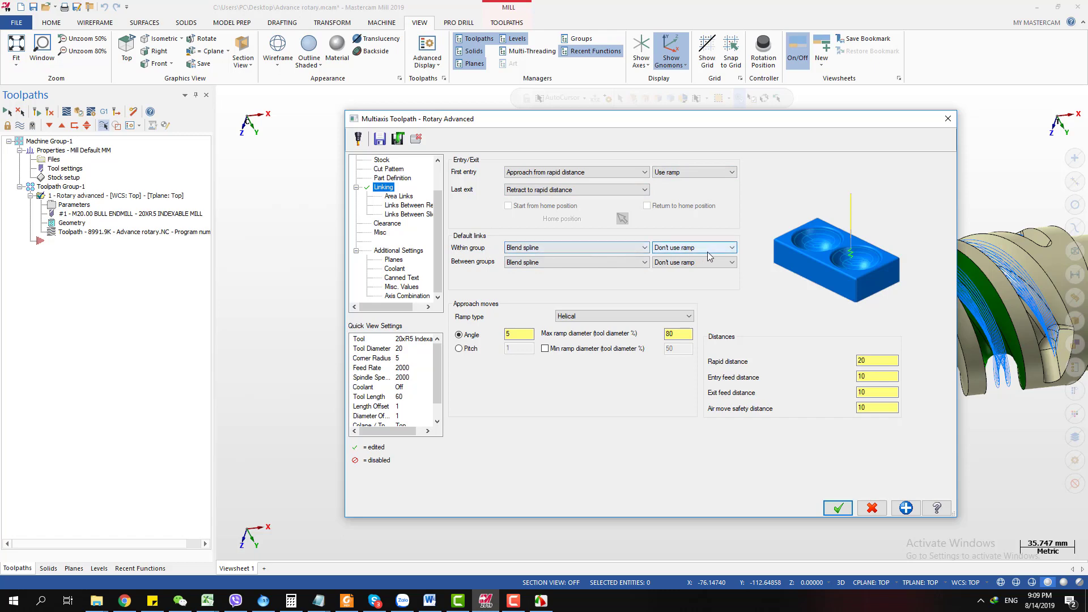
pyautogui.moveTo(918, 118); pyautogui.dragTo(866, 105)
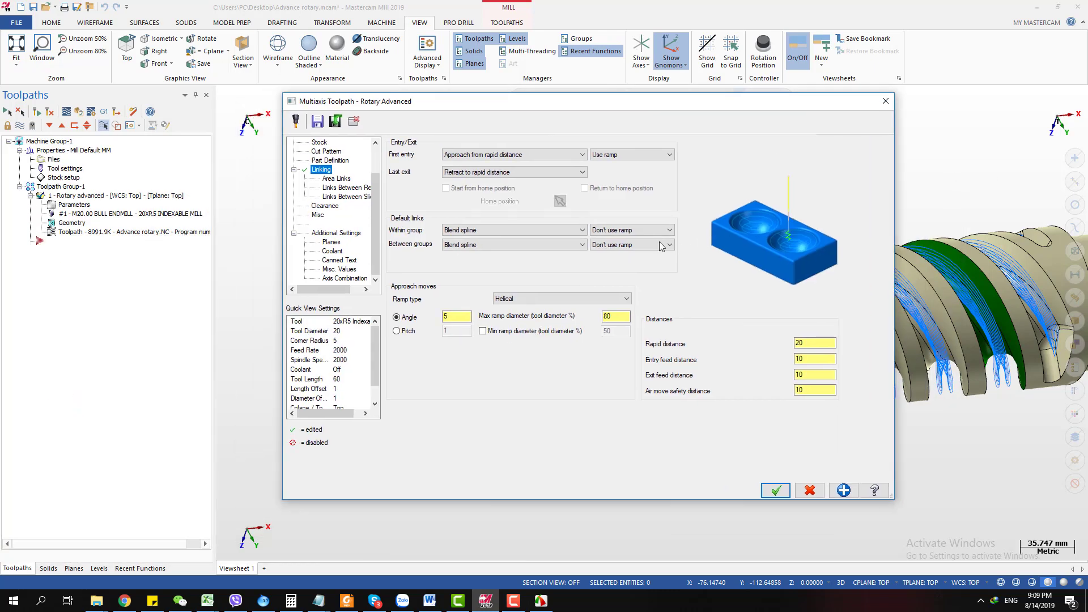
pyautogui.click(626, 231)
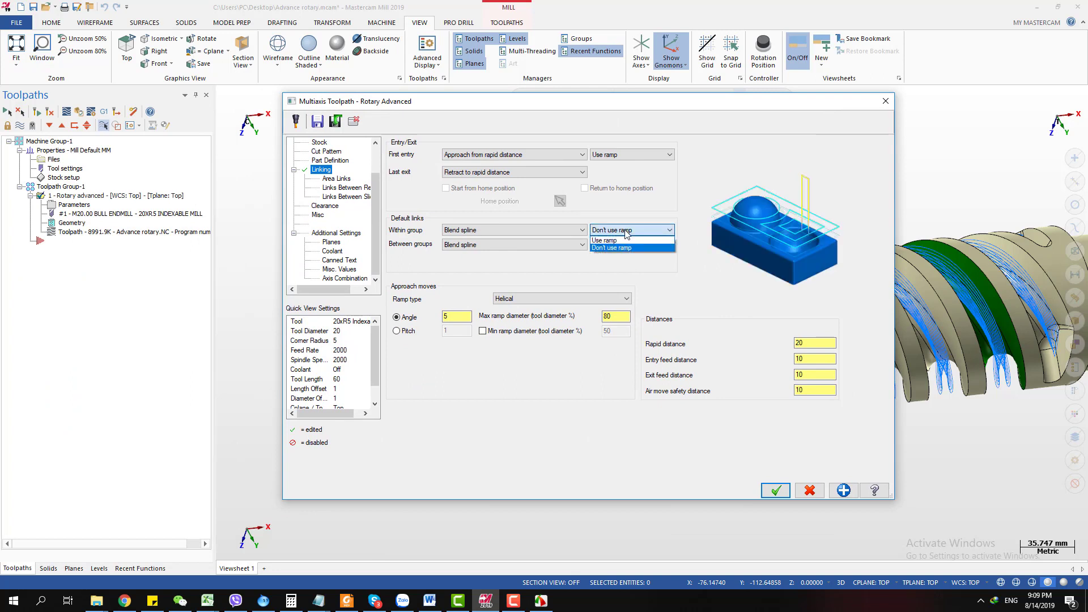
pyautogui.click(613, 245)
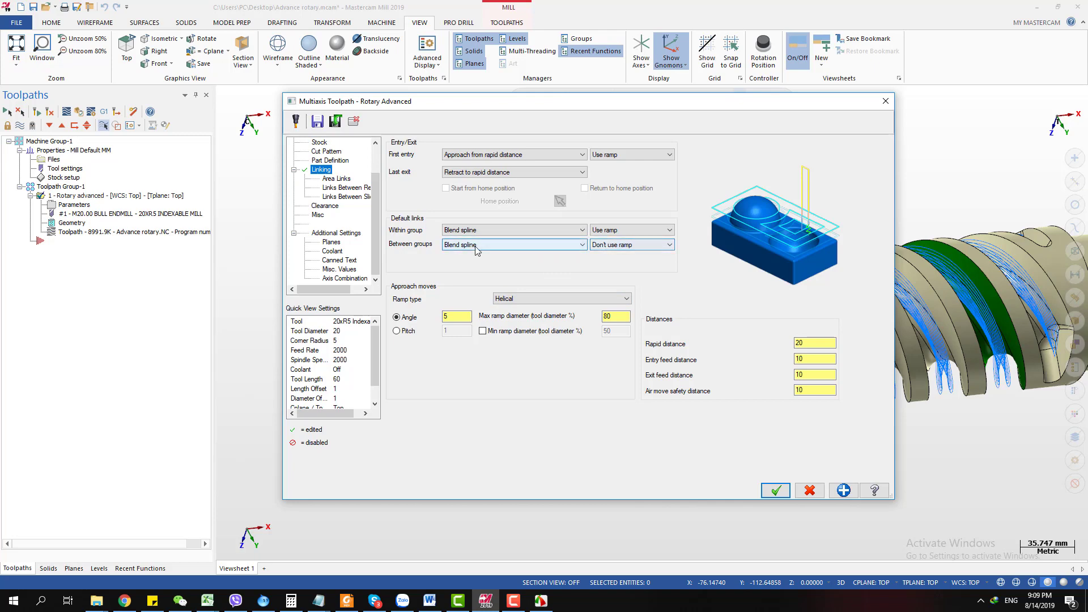
# Set the helical ramp angle to 2 with a maximum ramp diameter of 80% and regenerate the toolpath
pyautogui.moveTo(656, 109); pyautogui.dragTo(686, 92)
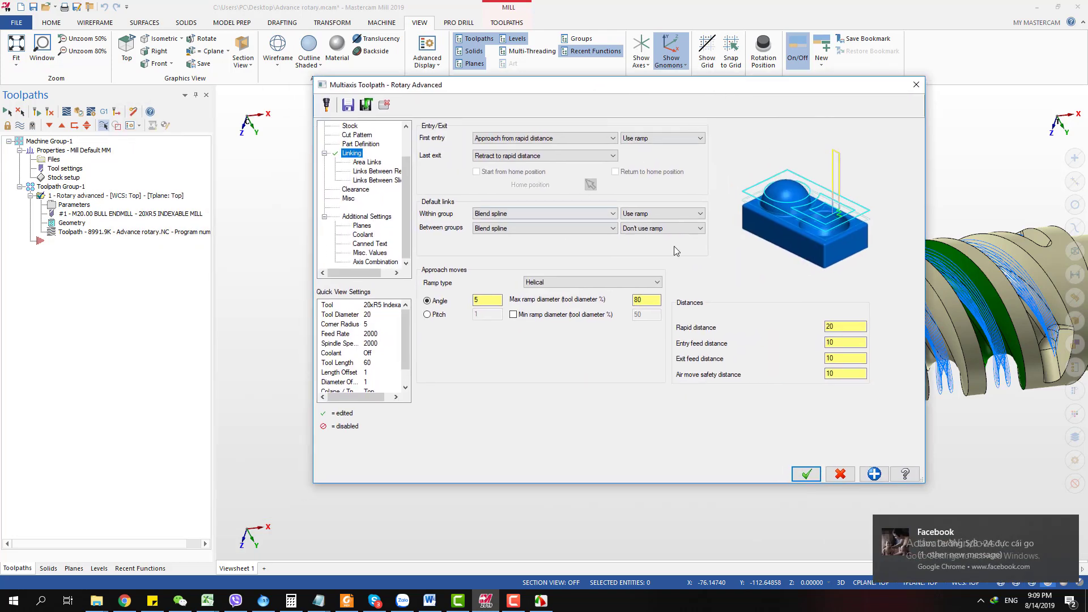
pyautogui.click(1063, 522)
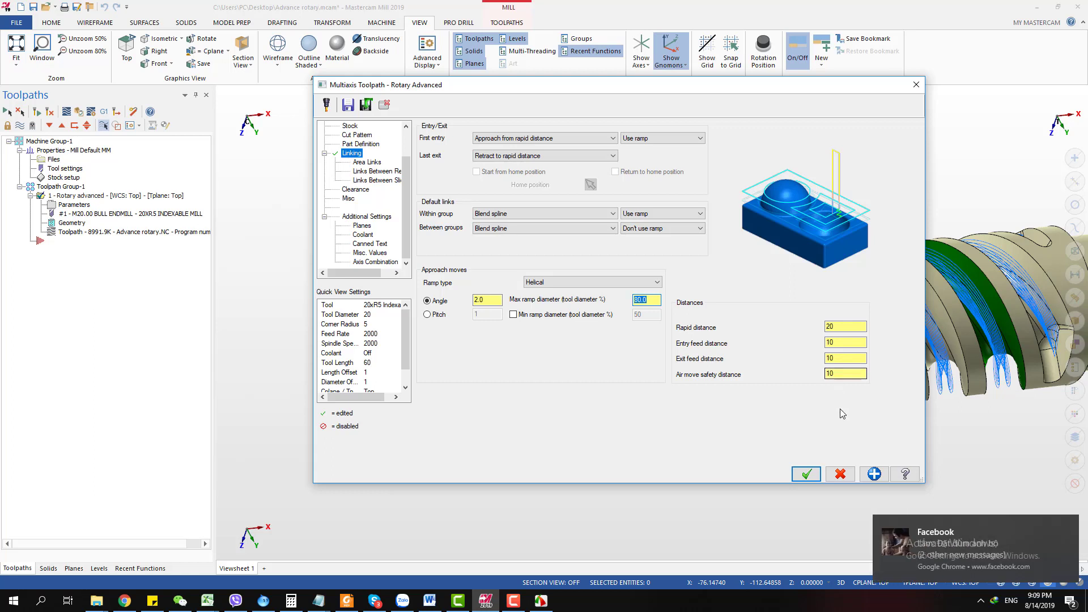
pyautogui.click(1071, 530)
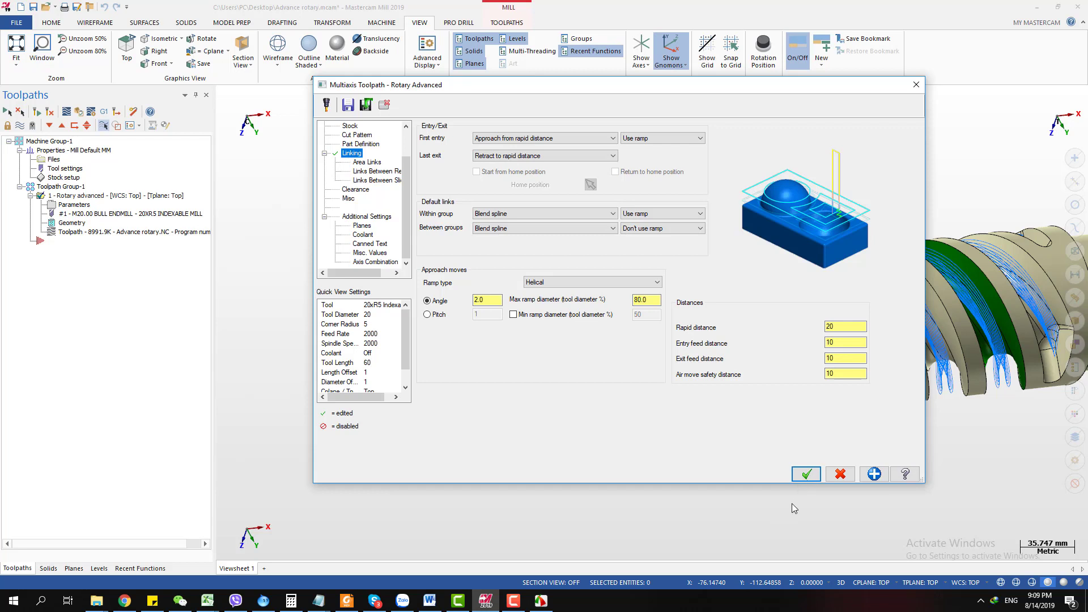
pyautogui.press('Return')
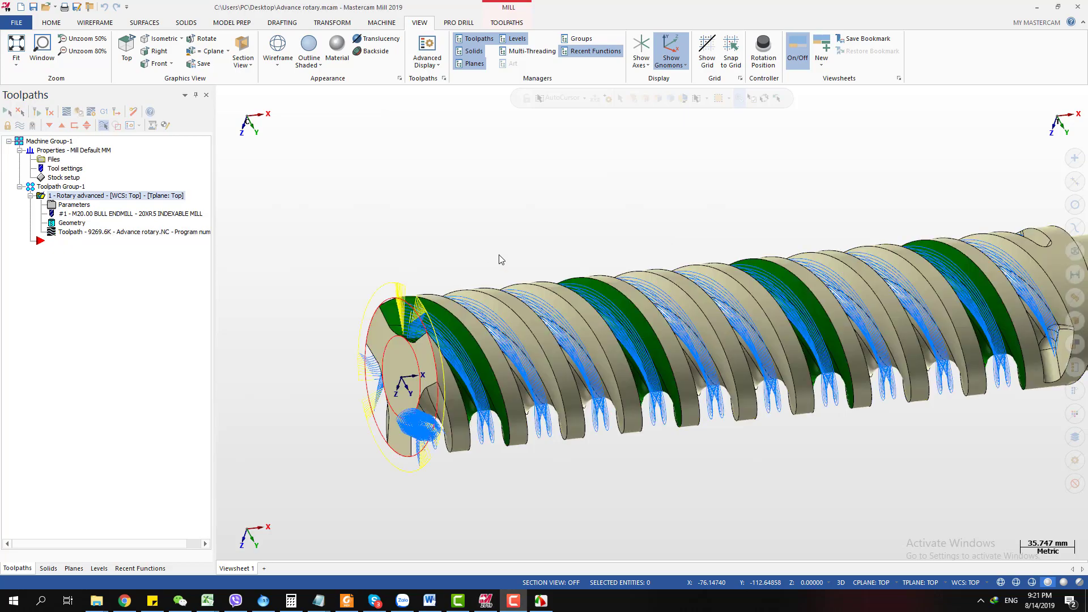
# Inspect the regenerated passes along the helical flutes and the ramp entry moves at the shaft's end face
pyautogui.scroll(-4, 471, 279)
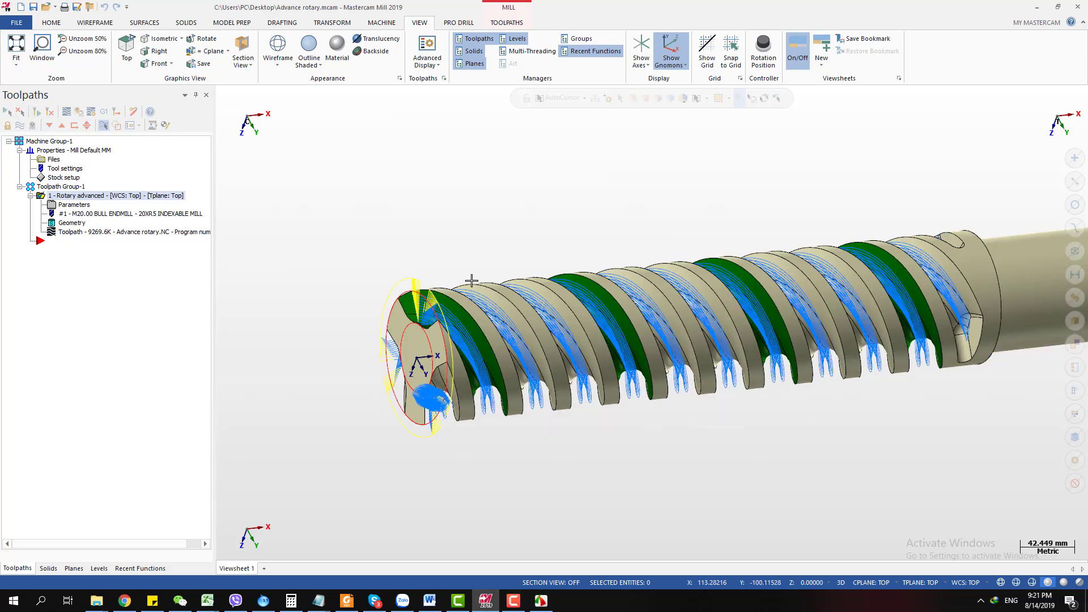
pyautogui.moveTo(598, 296); pyautogui.dragTo(658, 195, button='middle')
pyautogui.scroll(5, 658, 195)
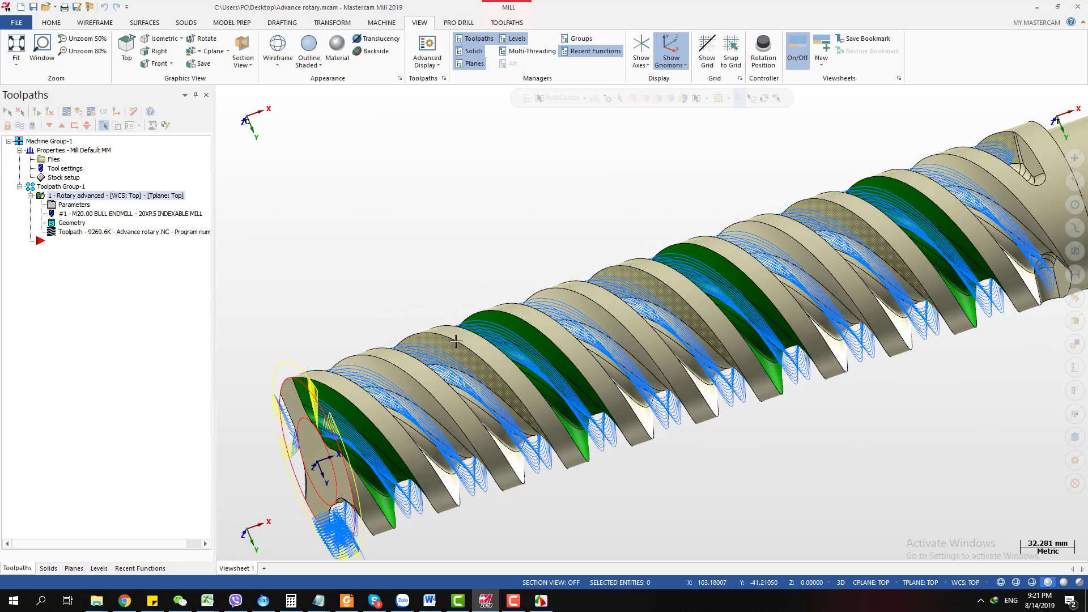
pyautogui.moveTo(455, 327); pyautogui.dragTo(546, 344, button='middle')
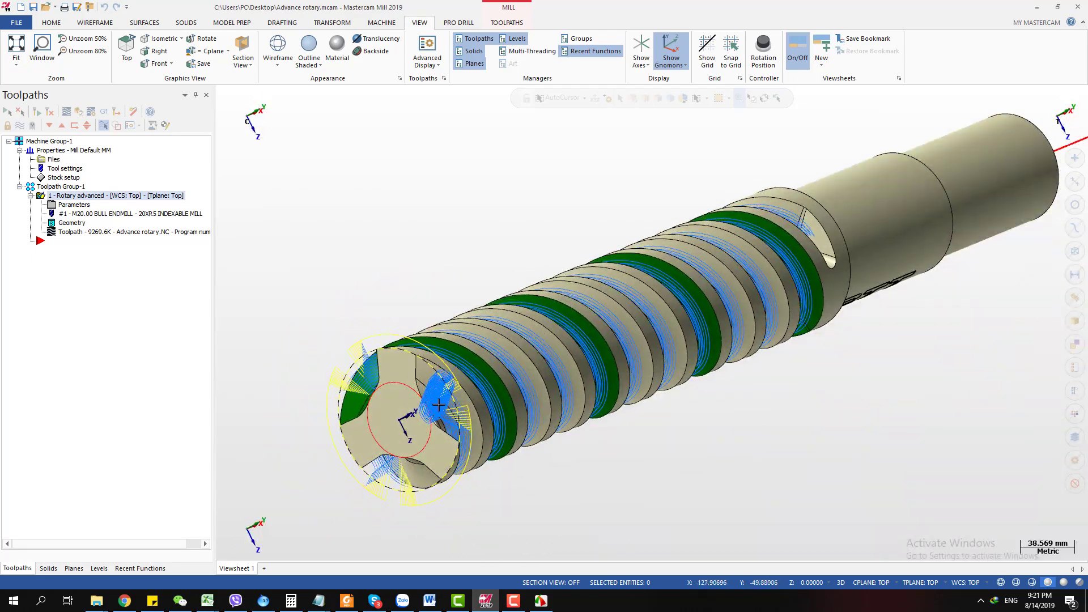
pyautogui.scroll(4, 420, 420)
pyautogui.moveTo(506, 384); pyautogui.dragTo(385, 340, button='middle')
# Backplot the opening part of the toolpath and examine the helical ramp entry beside the end face
pyautogui.click(57, 232)
pyautogui.click(66, 111)
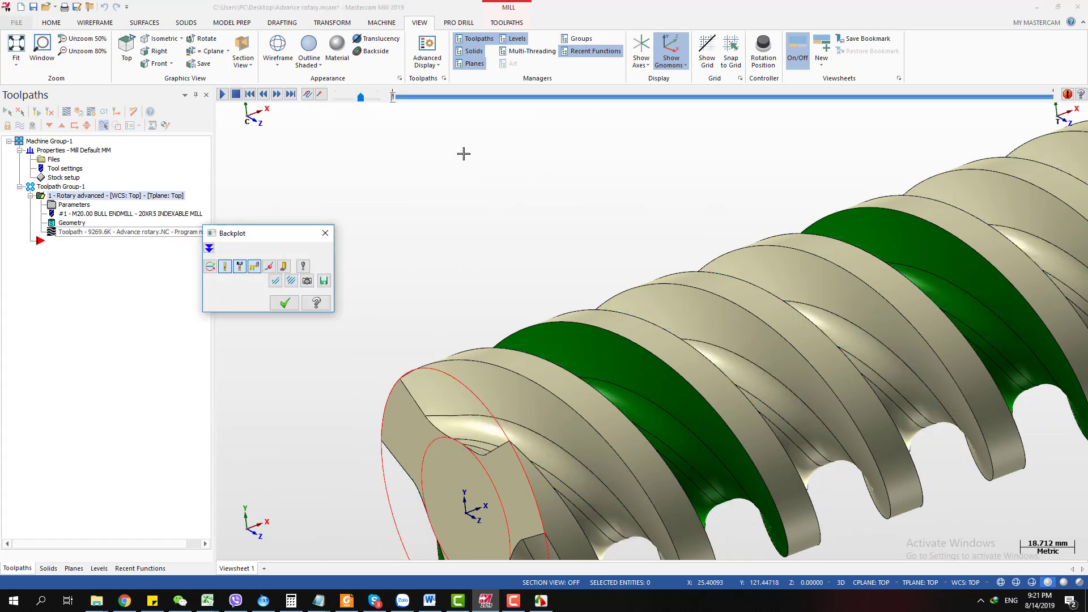
pyautogui.moveTo(392, 96)
pyautogui.mouseDown()
pyautogui.moveTo(409, 100)
pyautogui.moveTo(383, 102)
pyautogui.moveTo(457, 113)
pyautogui.mouseUp()
pyautogui.scroll(-3, 427, 178)
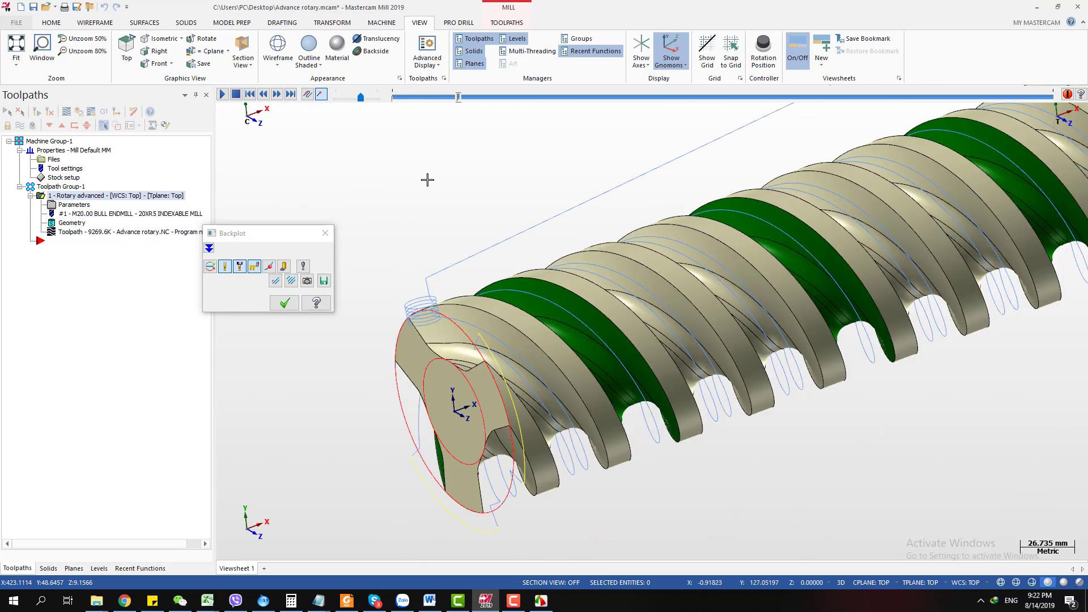
pyautogui.moveTo(428, 178)
pyautogui.mouseDown(button='middle')
pyautogui.moveTo(448, 285)
pyautogui.moveTo(512, 269)
pyautogui.moveTo(496, 362)
pyautogui.moveTo(340, 294)
pyautogui.mouseUp(button='middle')
pyautogui.scroll(3, 496, 362)
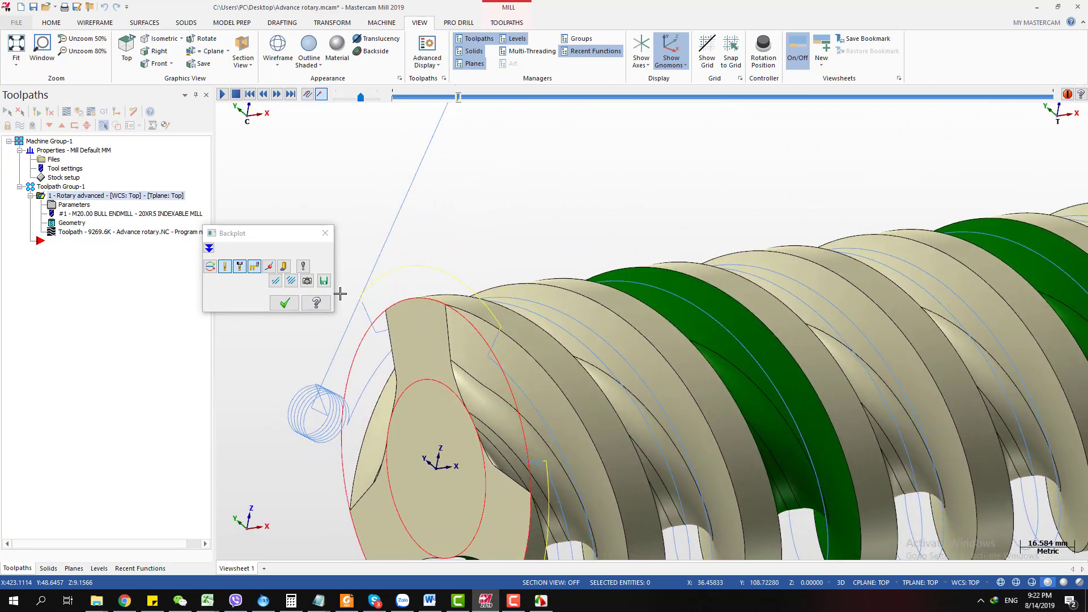
pyautogui.click(284, 303)
# Turn on ramping for the default links between groups and regenerate the Rotary Advanced toolpath
pyautogui.click(69, 208)
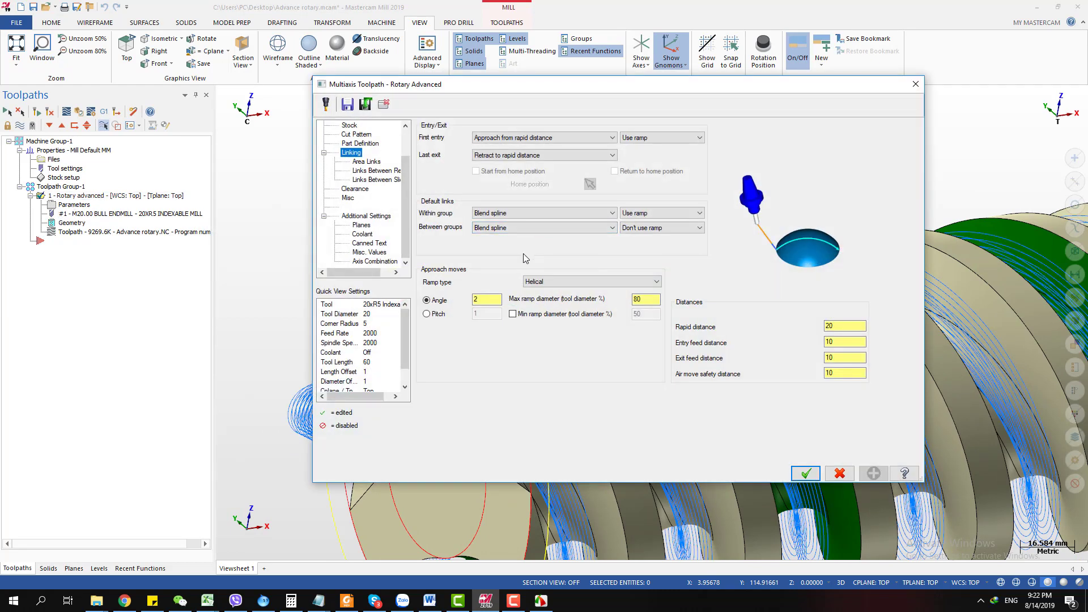
pyautogui.click(665, 228)
pyautogui.click(640, 237)
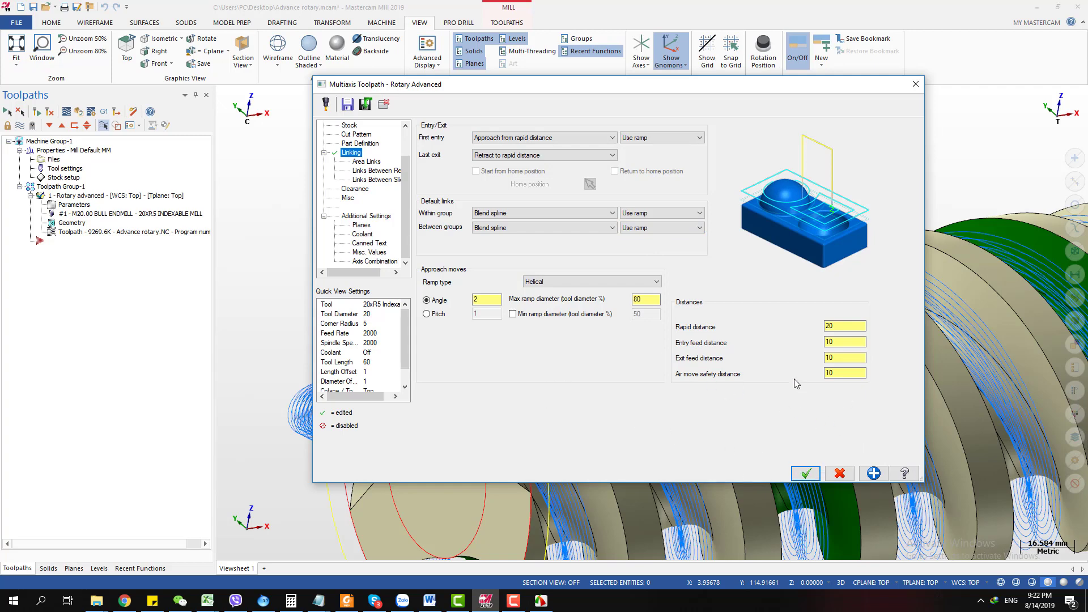
pyautogui.click(805, 473)
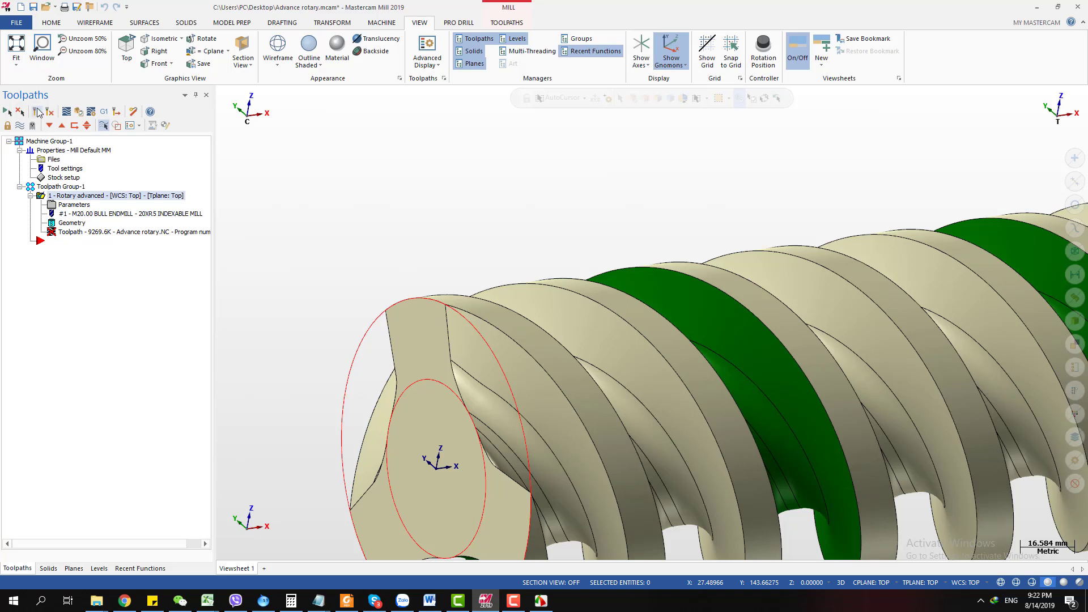
pyautogui.click(36, 113)
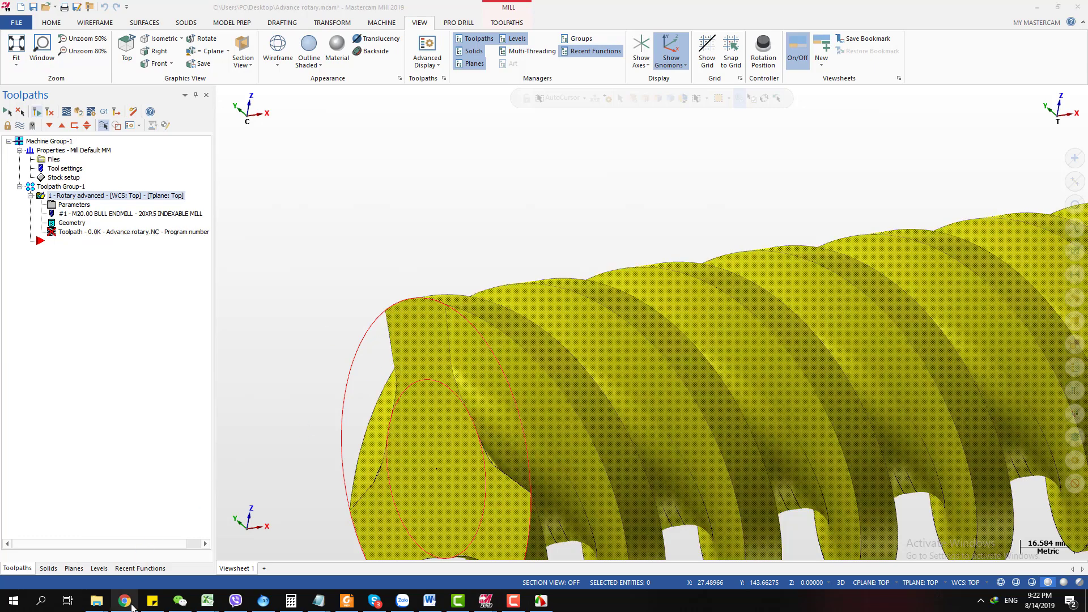
pyautogui.moveTo(131, 607)
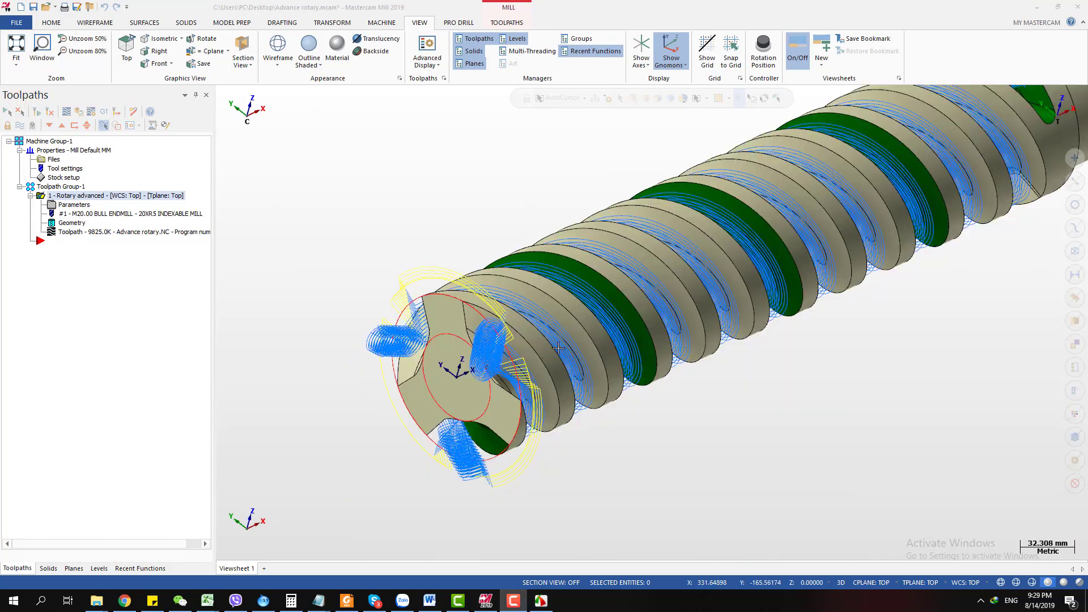
# Backplot the toolpath with ramped group links and examine the entry moves around the end face
pyautogui.hotkey('alt', '2')
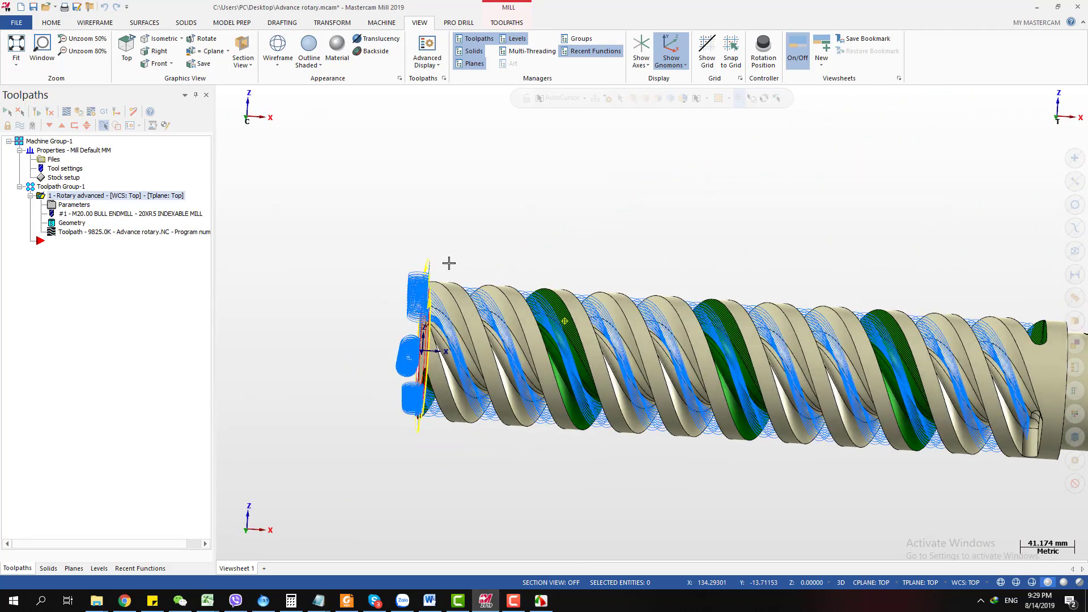
pyautogui.moveTo(448, 263); pyautogui.dragTo(564, 319, button='middle')
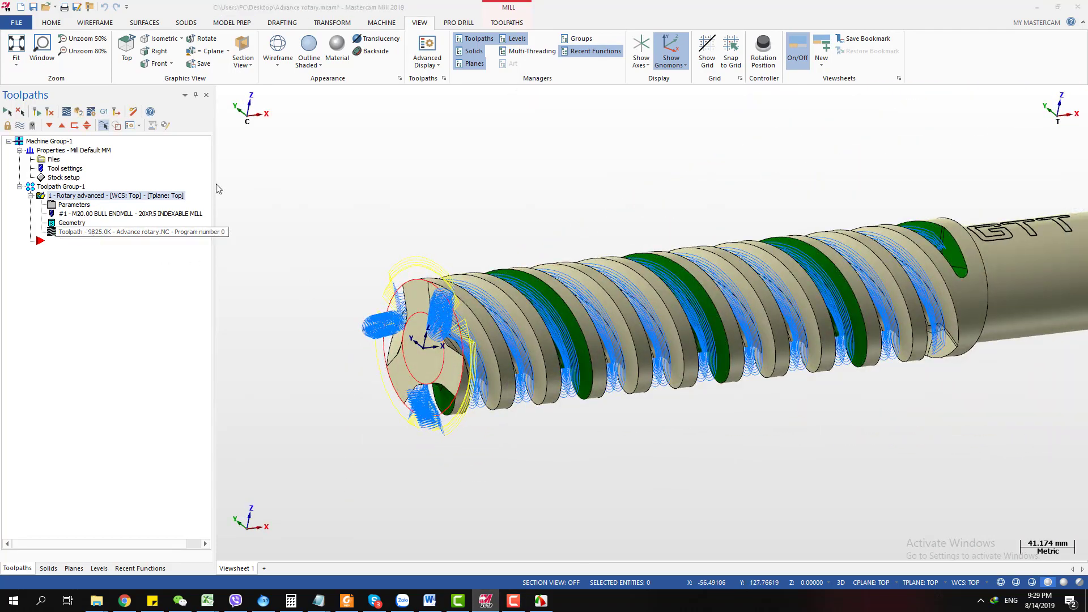
pyautogui.moveTo(394, 99)
pyautogui.mouseDown()
pyautogui.moveTo(460, 121)
pyautogui.moveTo(420, 126)
pyautogui.moveTo(541, 153)
pyautogui.moveTo(534, 170)
pyautogui.moveTo(782, 190)
pyautogui.moveTo(880, 211)
pyautogui.mouseUp()
pyautogui.moveTo(410, 291); pyautogui.dragTo(317, 295, button='middle')
pyautogui.click(284, 303)
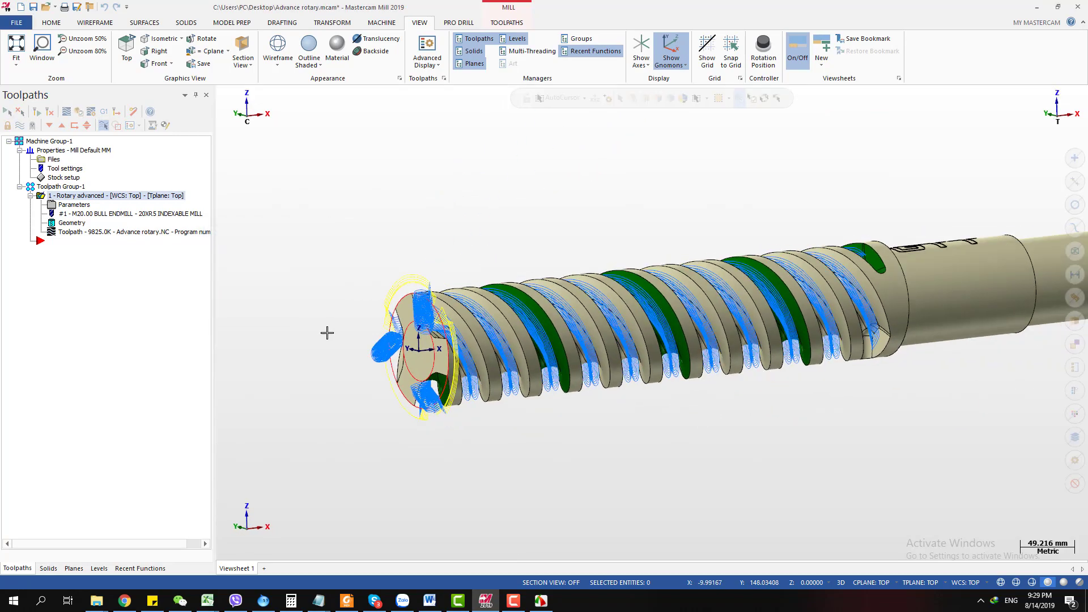
# Examine the complete toolpath from several angles, checking the passes up to the flute run-out and the helical entries at the end face
pyautogui.moveTo(327, 332); pyautogui.dragTo(376, 253, button='middle')
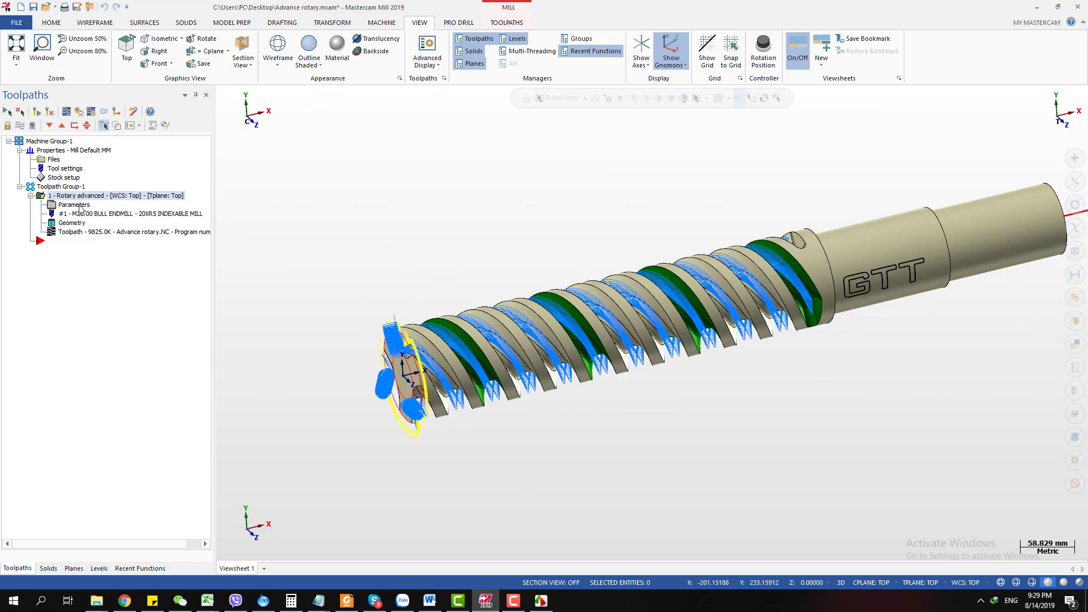
pyautogui.moveTo(607, 231); pyautogui.dragTo(611, 255, button='middle')
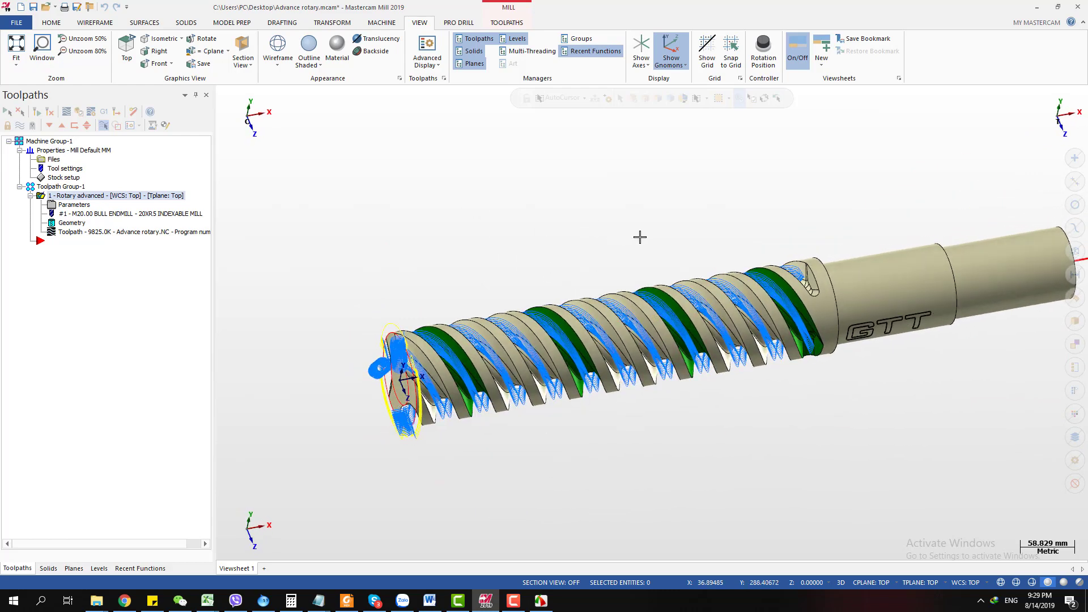
pyautogui.scroll(-2, 547, 211)
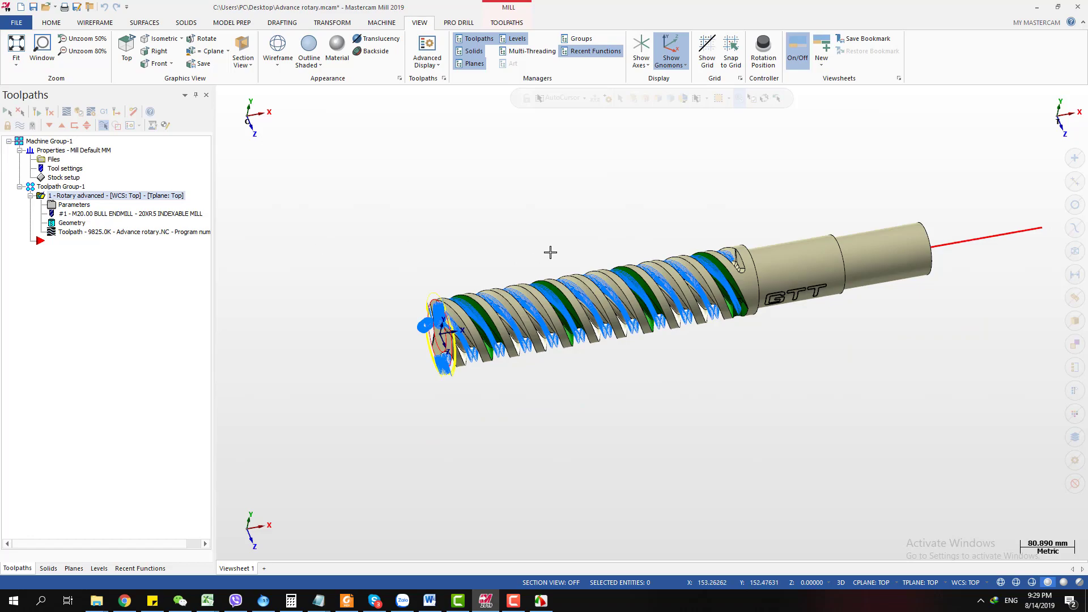
pyautogui.moveTo(550, 252); pyautogui.dragTo(617, 354, button='middle')
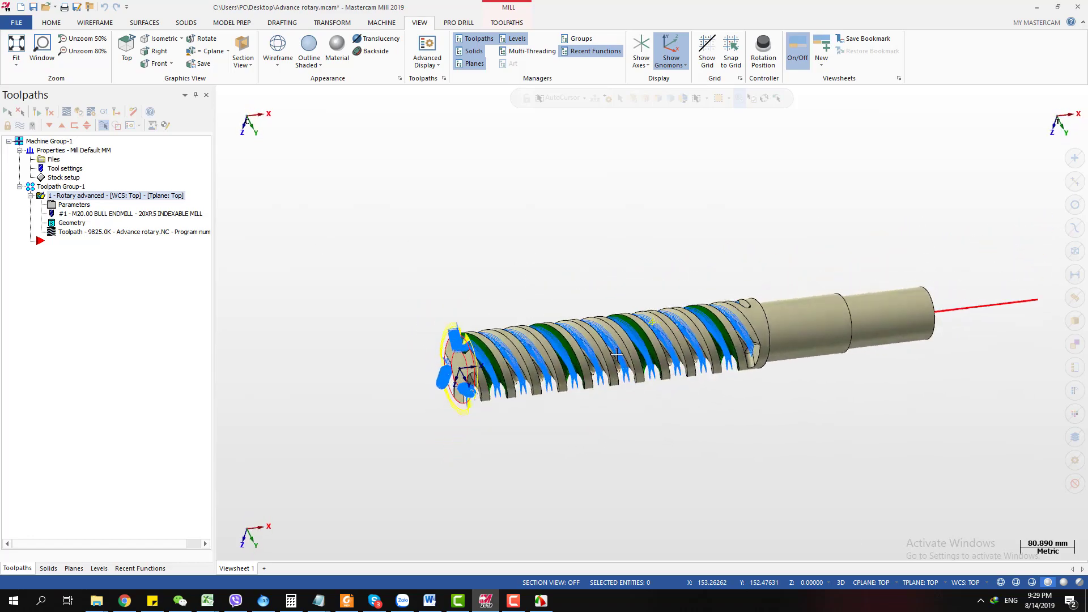
pyautogui.scroll(5, 637, 275)
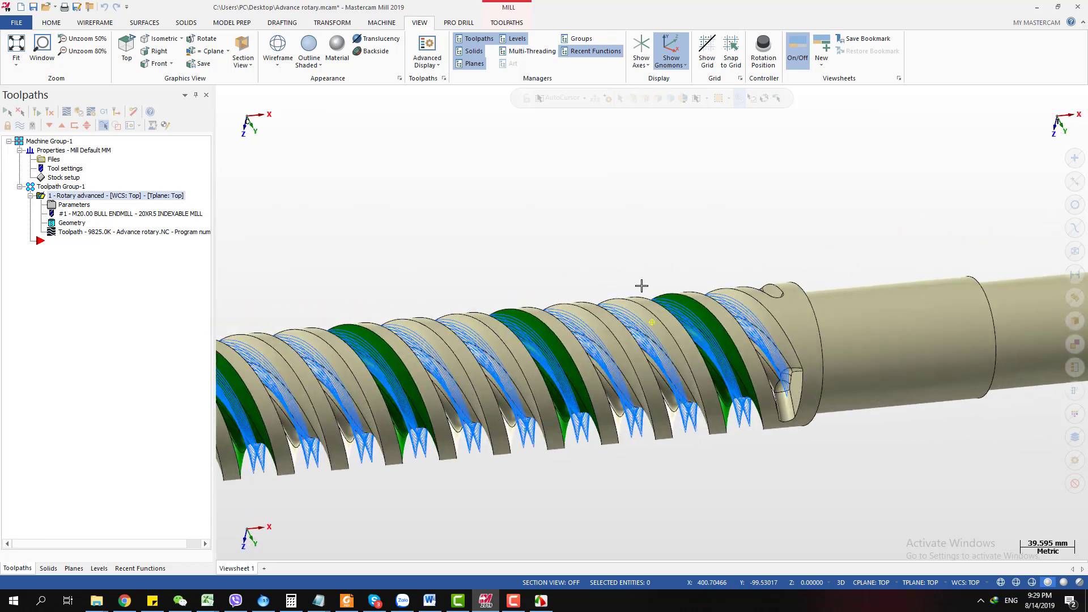
pyautogui.scroll(-5, 643, 284)
pyautogui.moveTo(660, 280); pyautogui.dragTo(575, 278, button='middle')
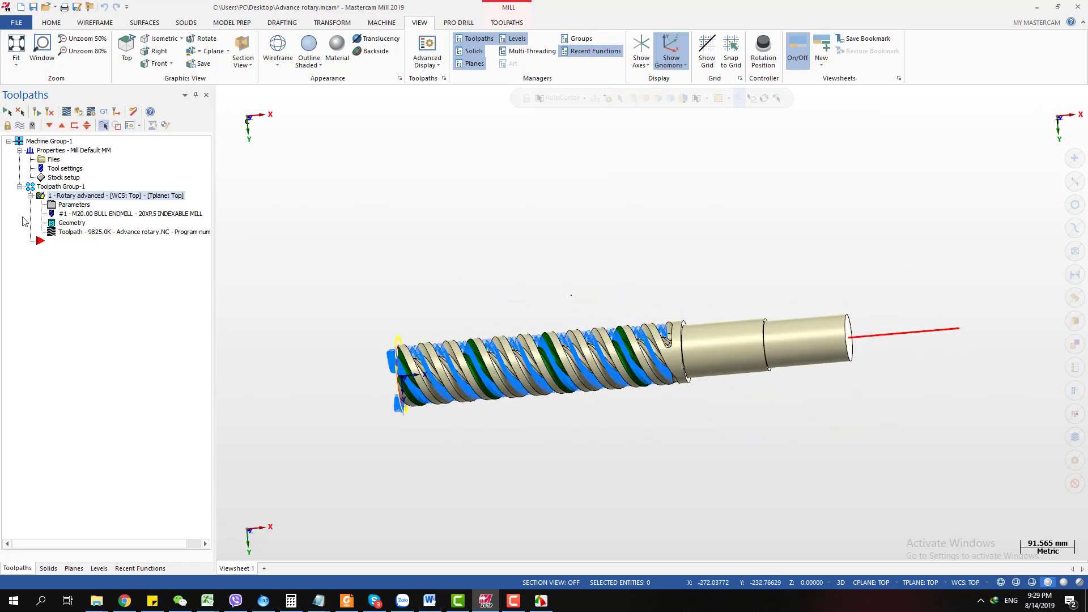
pyautogui.scroll(5, 415, 382)
pyautogui.moveTo(415, 382); pyautogui.dragTo(573, 315, button='middle')
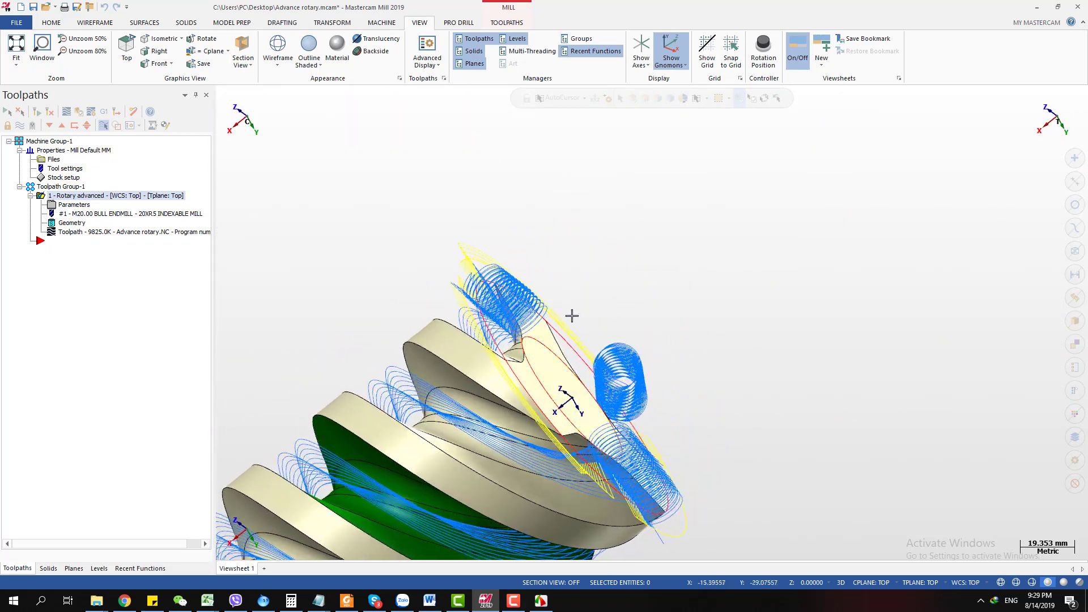
pyautogui.scroll(-5, 627, 221)
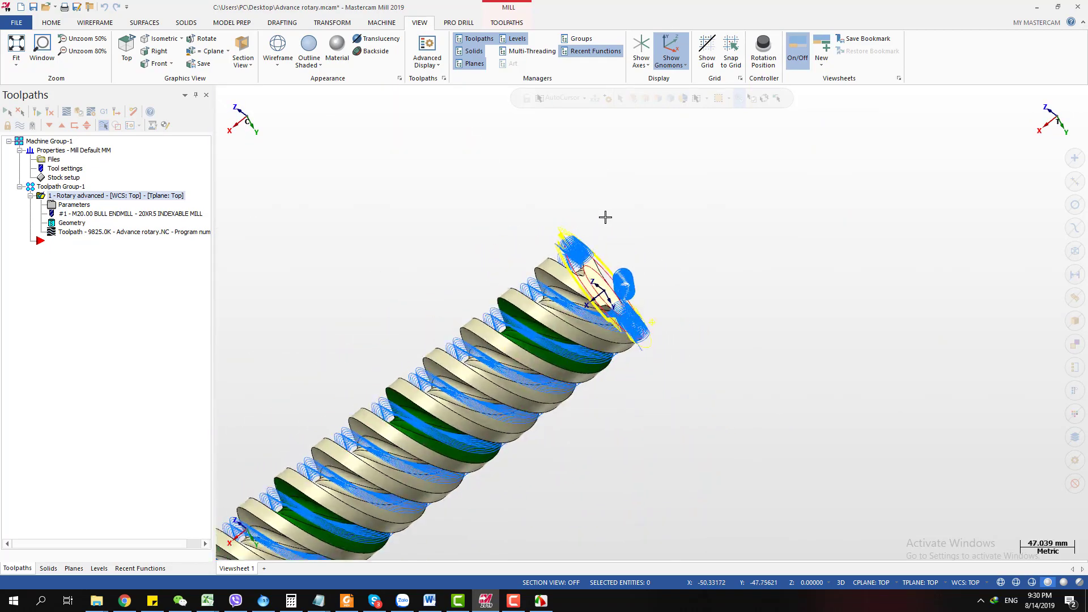
pyautogui.moveTo(604, 216); pyautogui.dragTo(488, 207, button='middle')
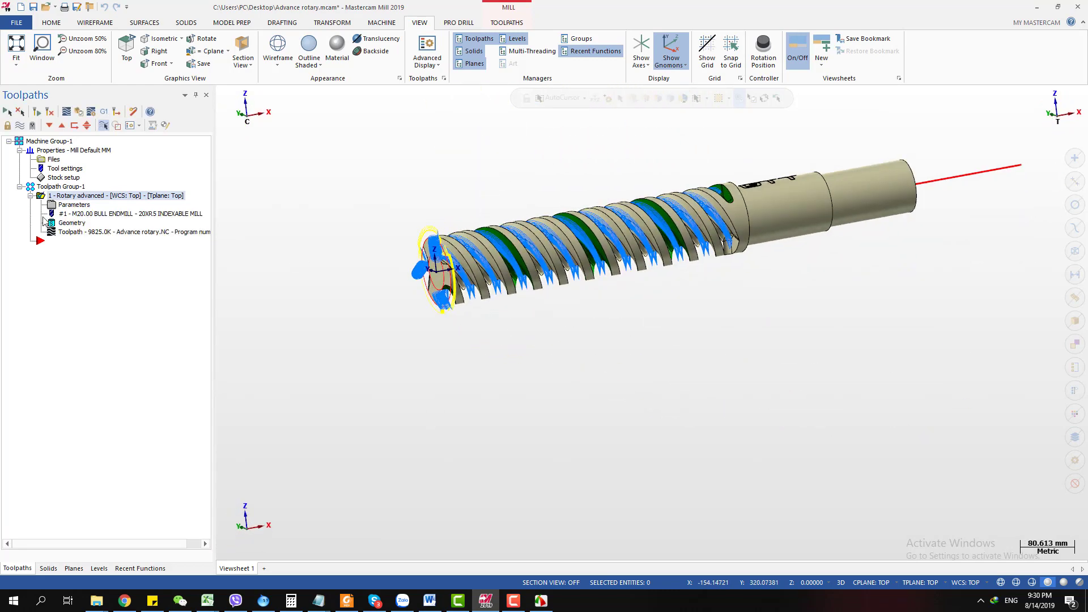
# Paste a copy of the Rotary Advanced operation and assign tool 2, the 12xR5 Indexable mill, to the copy
pyautogui.hotkey('ctrl', 'v')
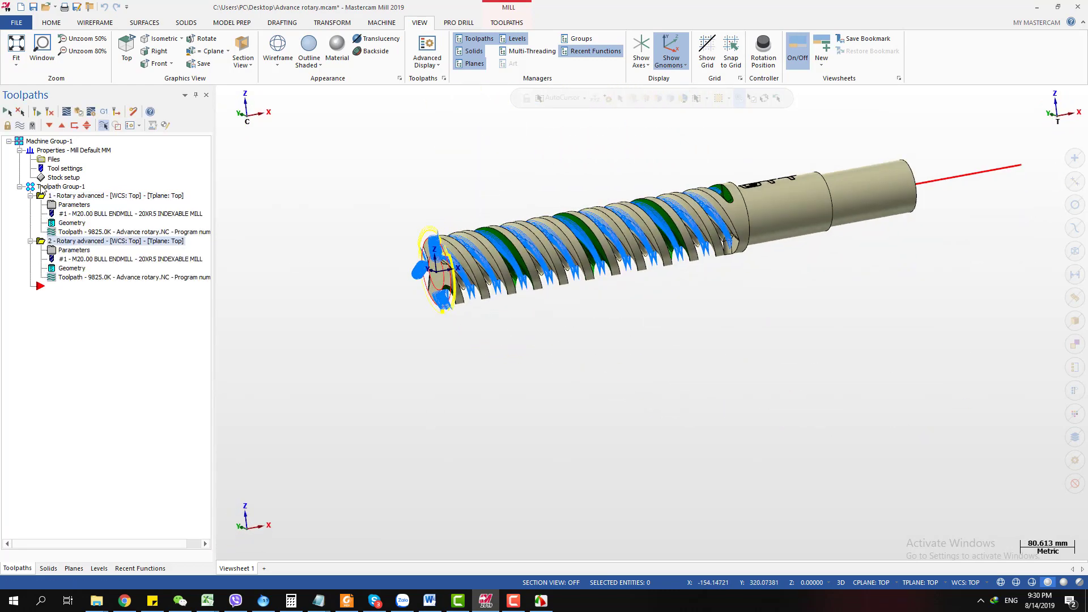
pyautogui.click(41, 187)
pyautogui.click(74, 250)
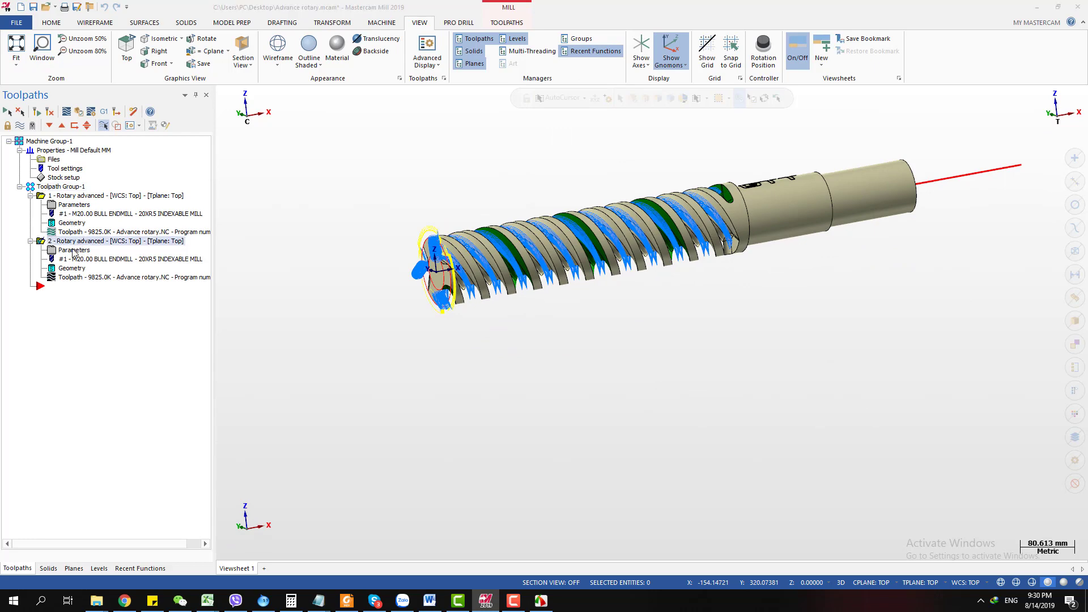
pyautogui.click(356, 169)
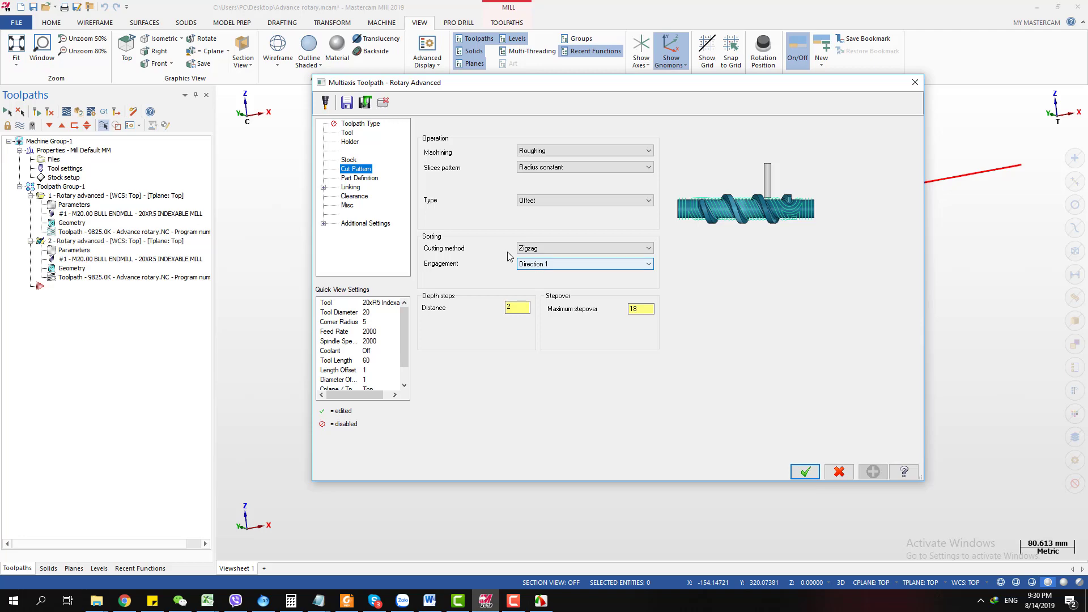
pyautogui.click(347, 134)
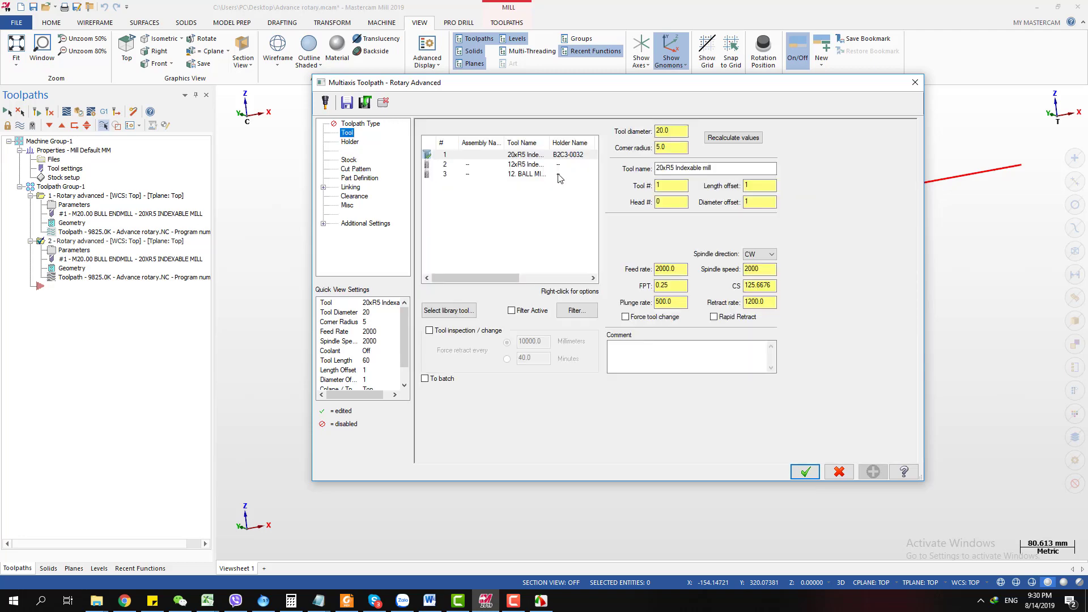
pyautogui.click(527, 165)
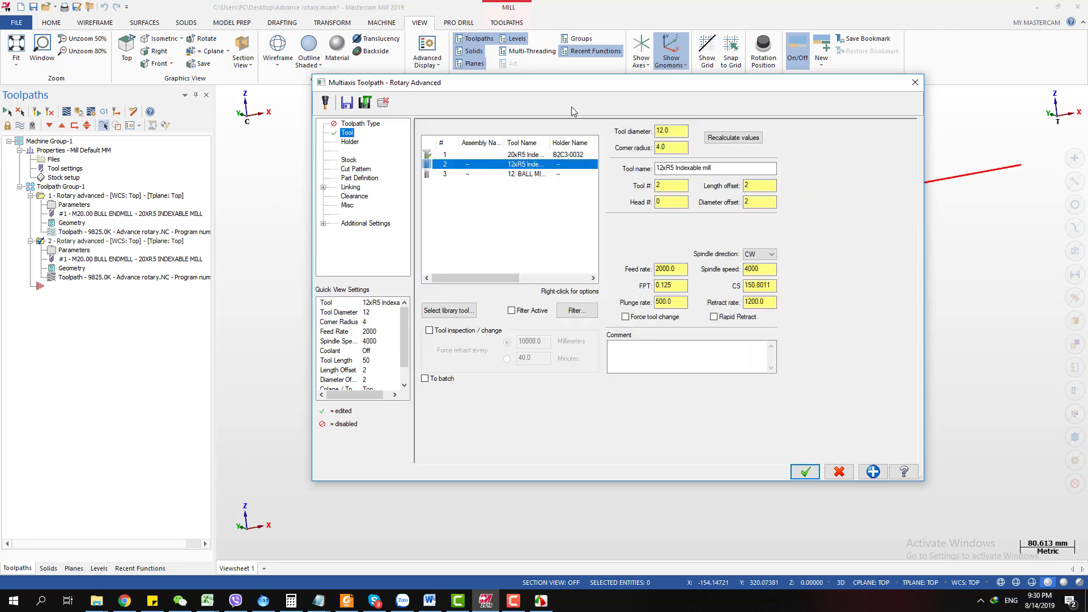
# Review the linking and stock settings of the second Rotary Advanced operation against the existing toolpath on the part
pyautogui.moveTo(577, 84); pyautogui.dragTo(589, 116)
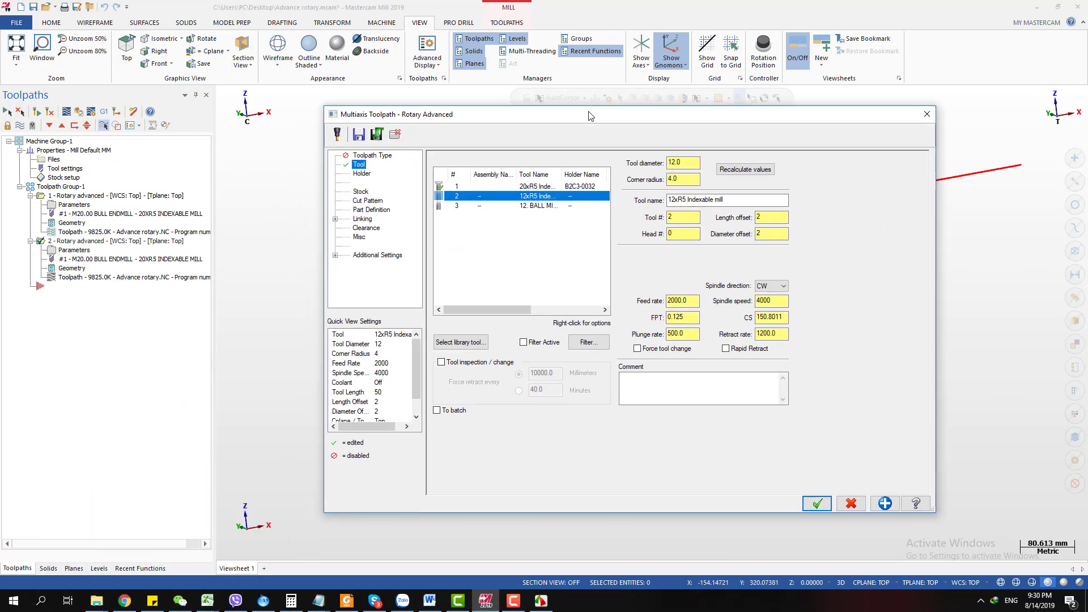
pyautogui.click(363, 227)
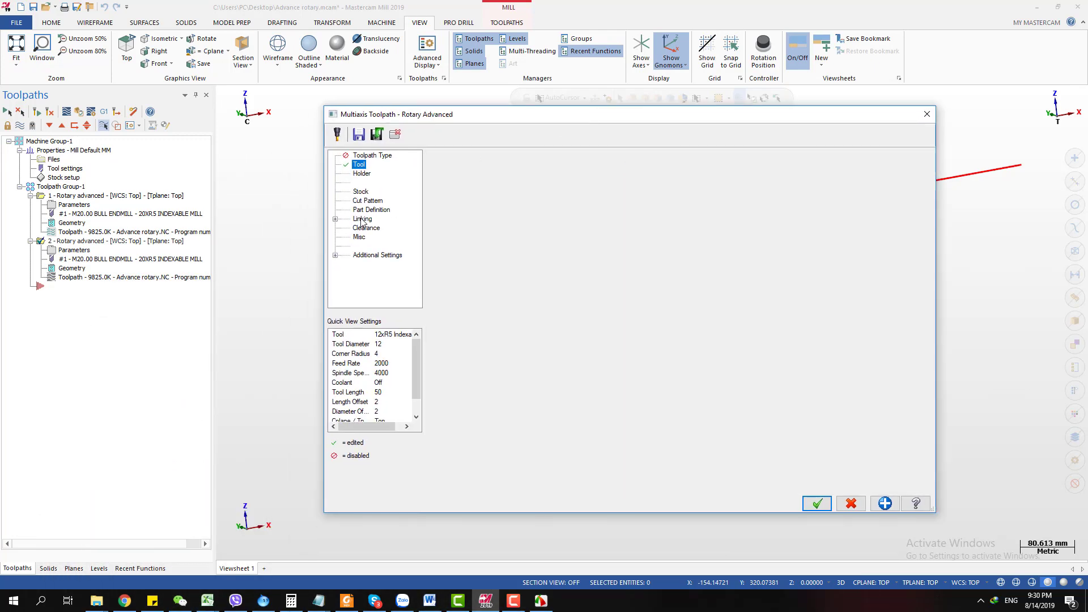
pyautogui.click(363, 192)
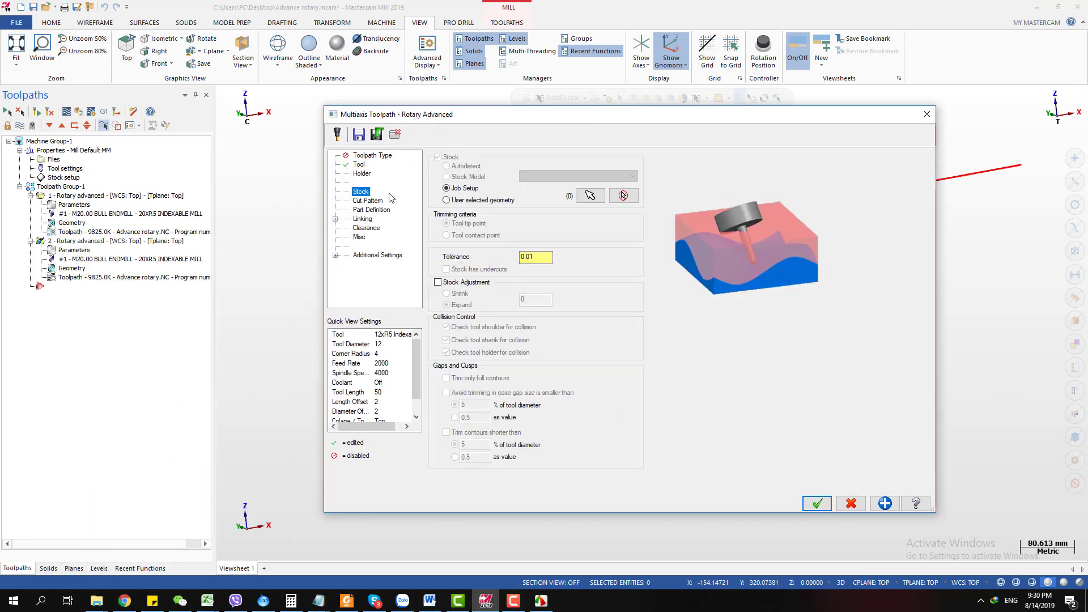
pyautogui.moveTo(688, 122); pyautogui.dragTo(656, 321)
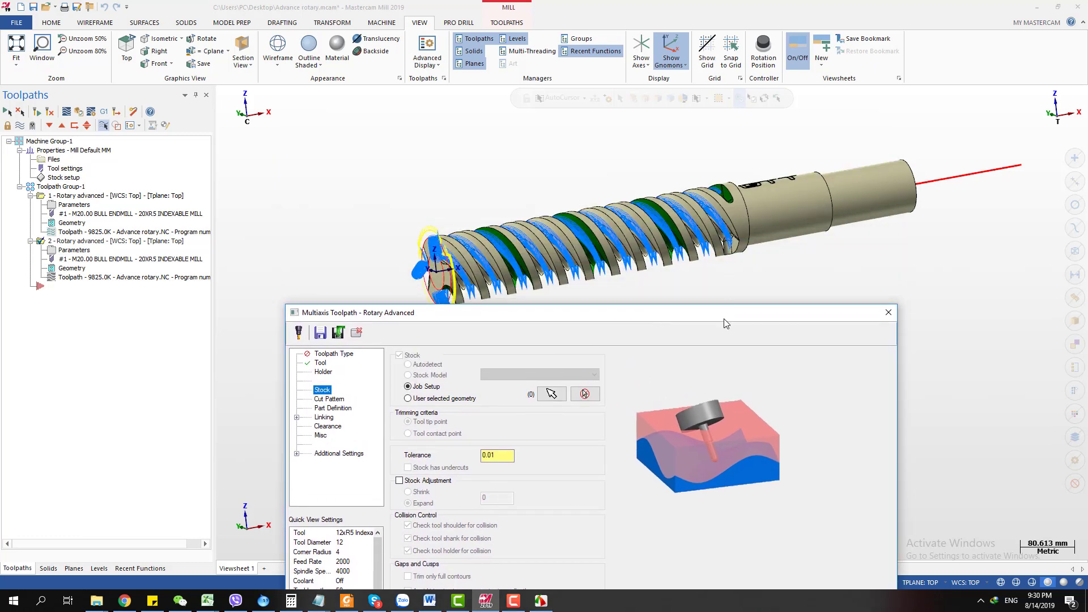
pyautogui.moveTo(726, 323); pyautogui.dragTo(735, 132)
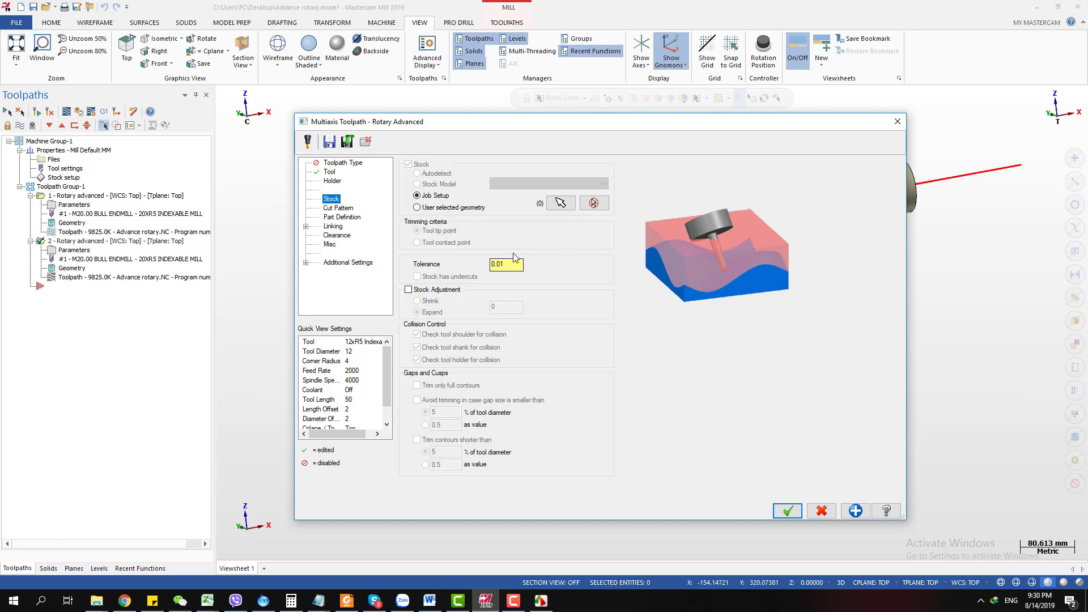
pyautogui.moveTo(481, 126)
pyautogui.mouseDown()
pyautogui.moveTo(471, 266)
pyautogui.moveTo(449, 299)
pyautogui.moveTo(468, 136)
pyautogui.mouseUp()
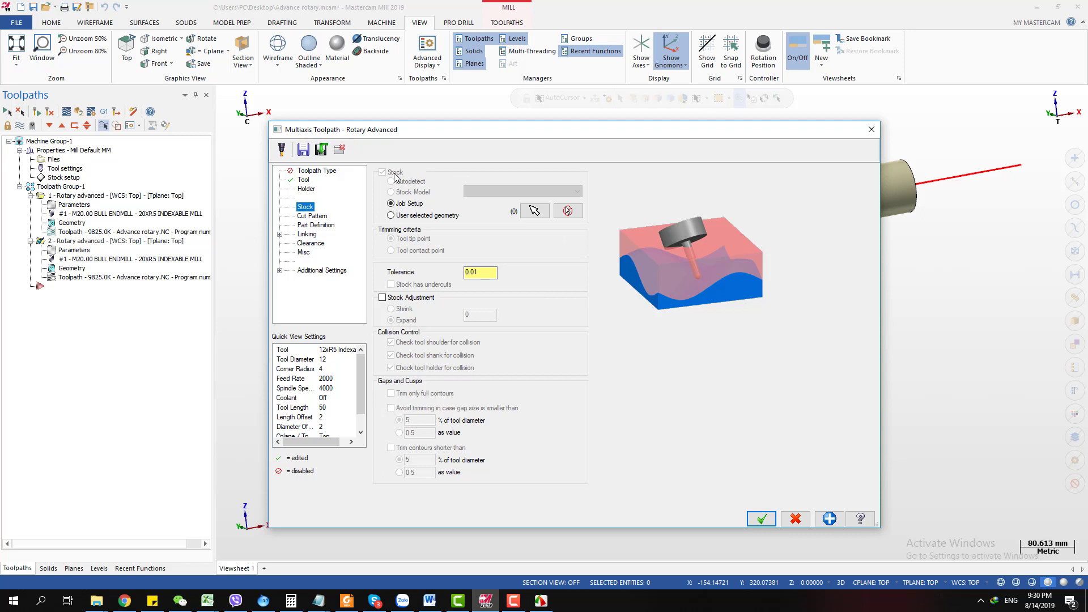
# Set the radial end limit in the second Rotary Advanced operation's part definition to 32 and accept the operation
pyautogui.click(307, 234)
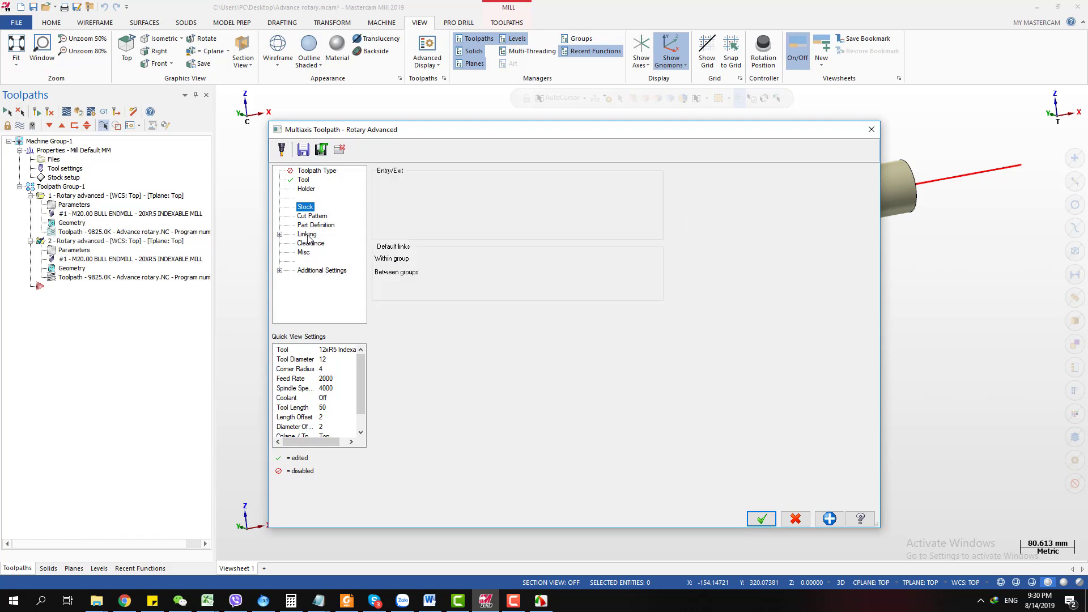
pyautogui.click(311, 224)
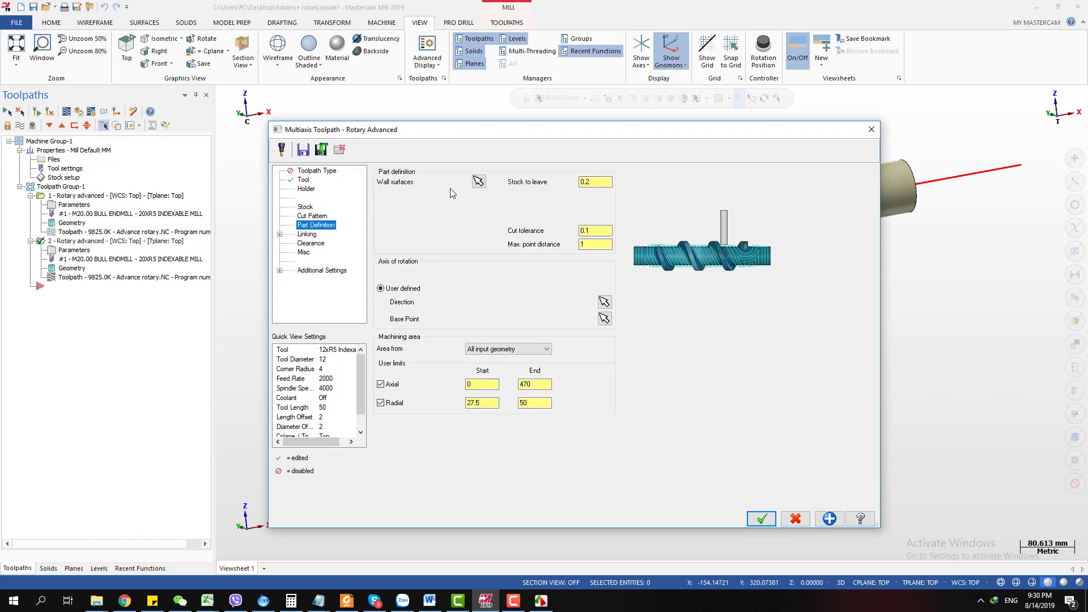
pyautogui.moveTo(545, 135); pyautogui.dragTo(392, 467)
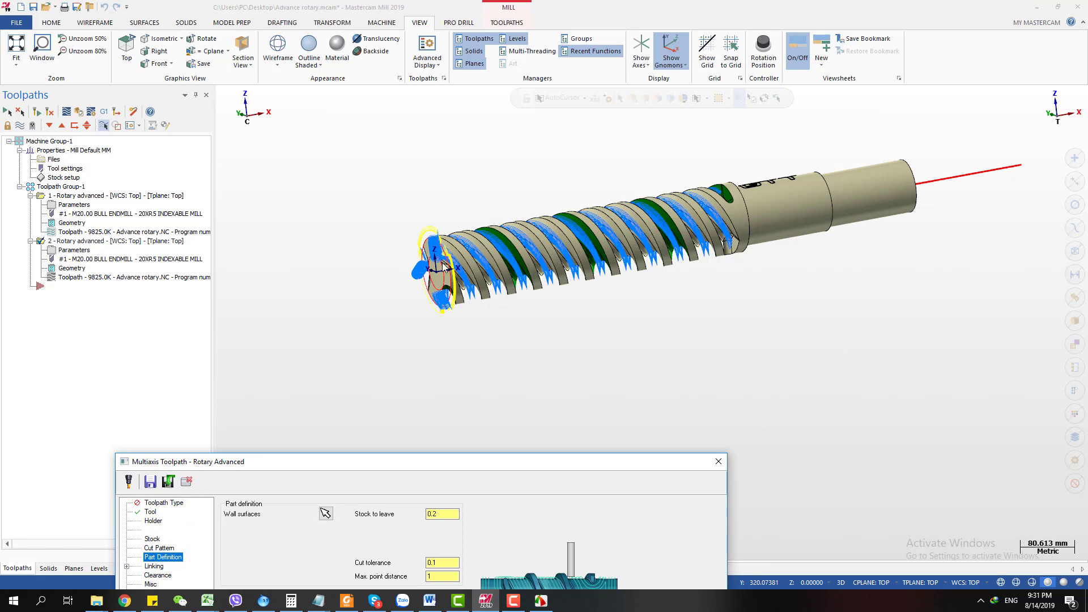
pyautogui.moveTo(465, 462); pyautogui.dragTo(553, 175)
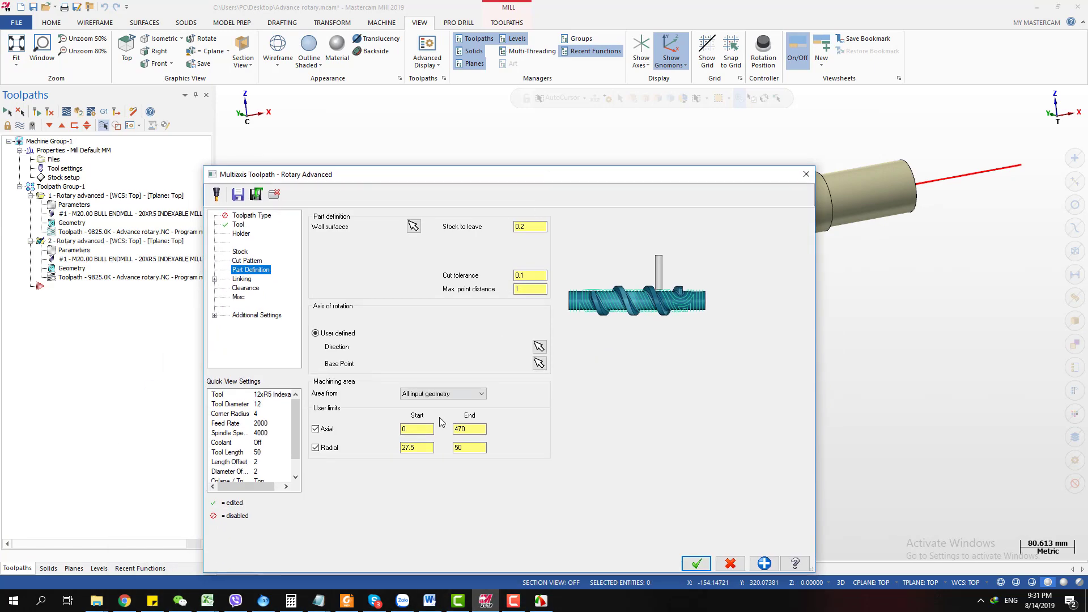
pyautogui.click(416, 448)
pyautogui.moveTo(481, 175); pyautogui.dragTo(490, 143)
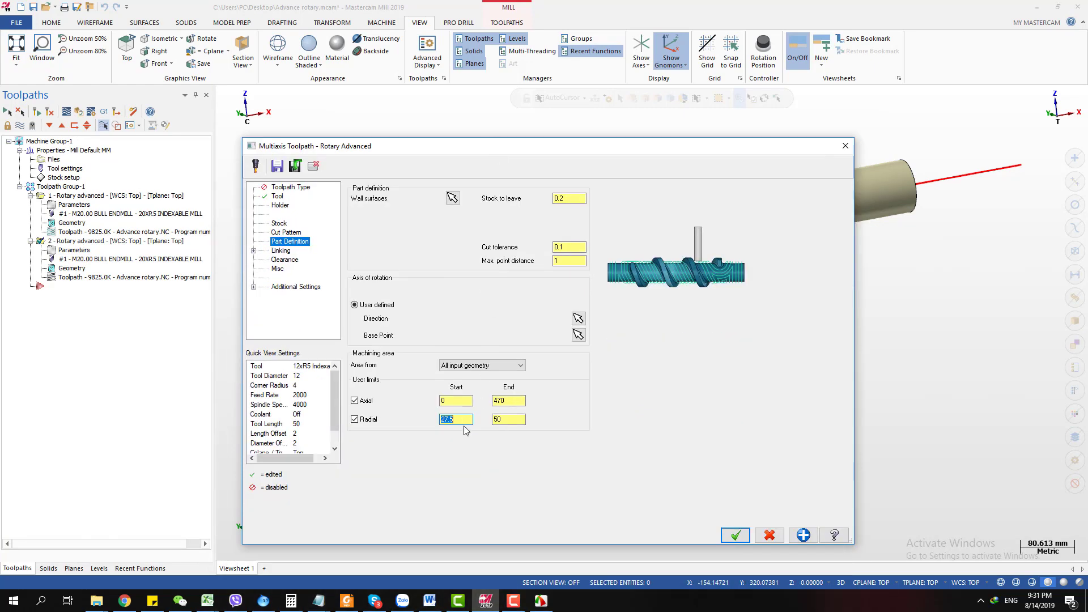
pyautogui.click(502, 420)
pyautogui.rightClick(502, 423)
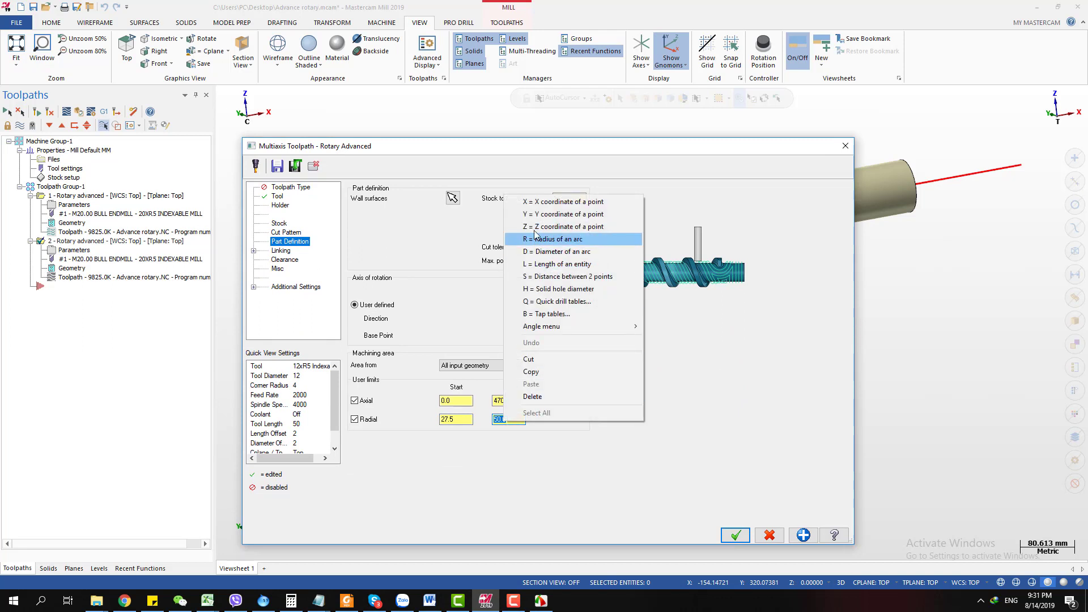
pyautogui.click(464, 423)
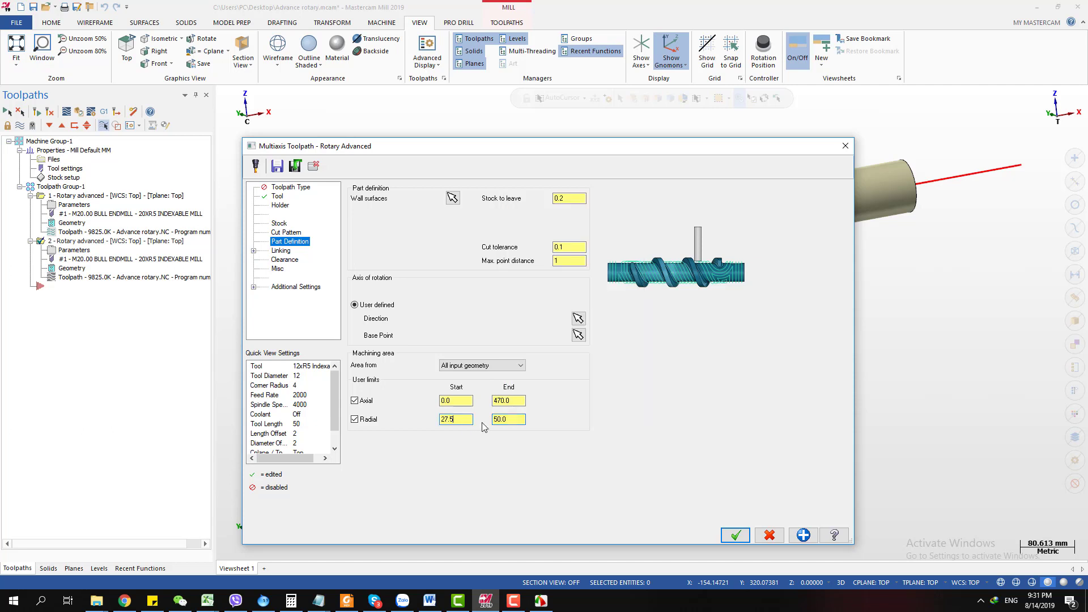
pyautogui.doubleClick(507, 420)
pyautogui.moveTo(501, 419); pyautogui.dragTo(483, 420)
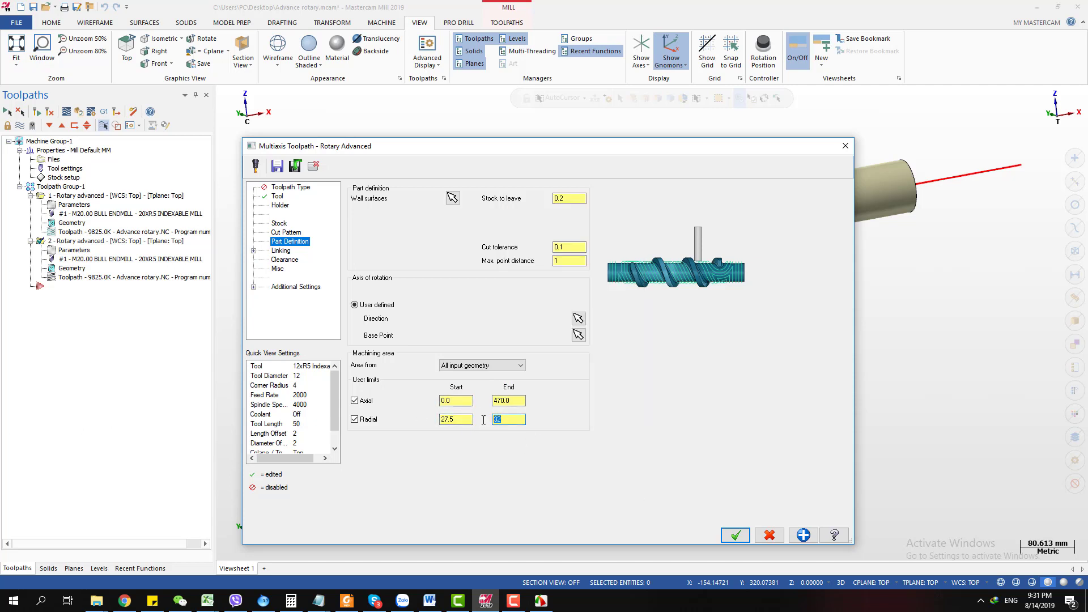
pyautogui.click(739, 536)
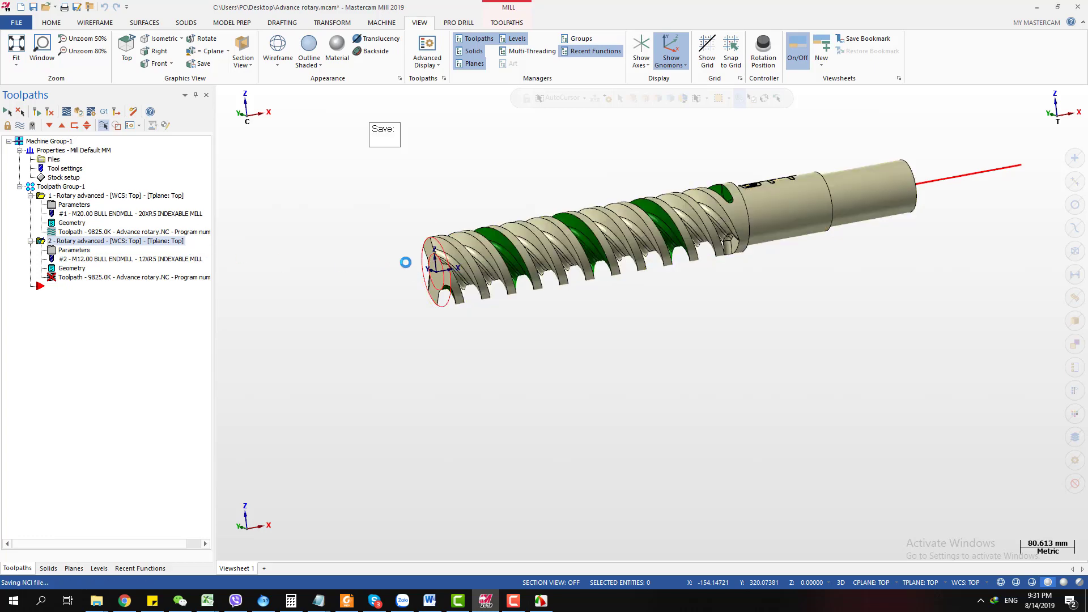
# Set the second operation's cut pattern to a maximum stepover of 6 and a depth step distance of 1.5, and accept it
pyautogui.scroll(1, 405, 262)
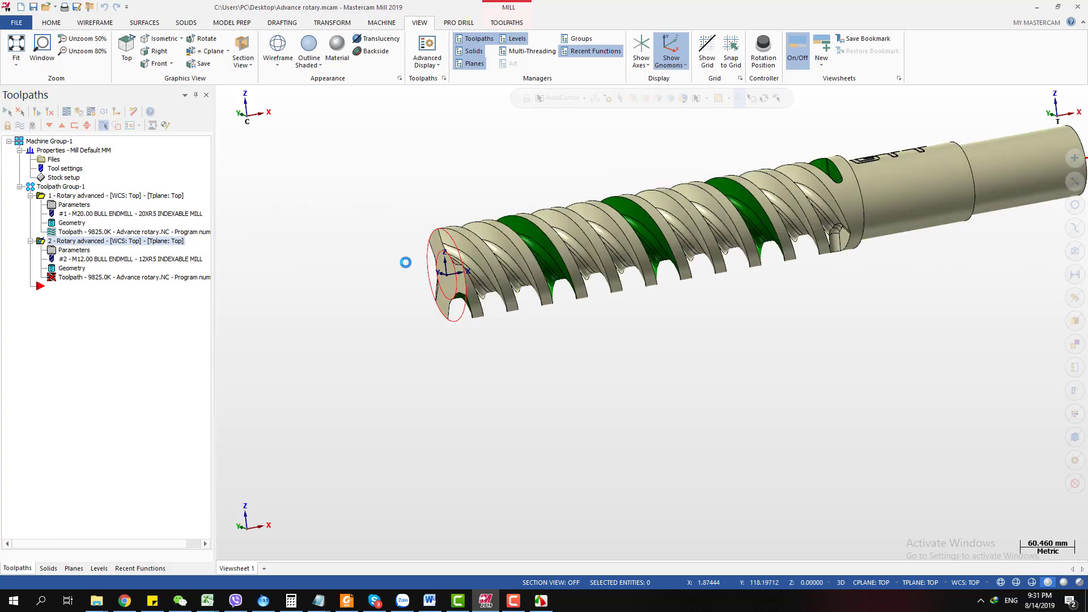
pyautogui.click(81, 252)
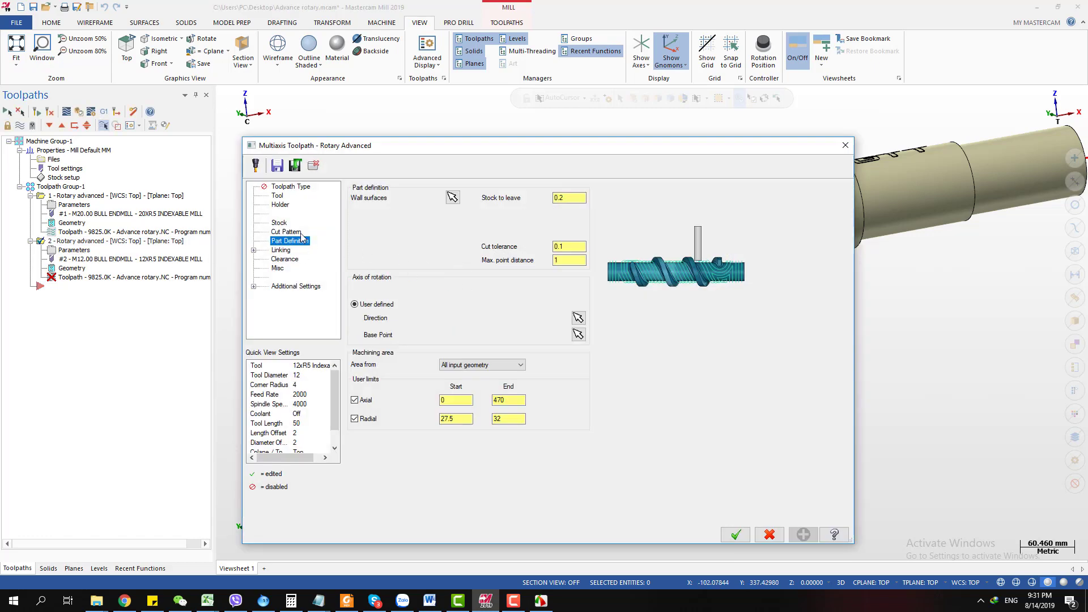
pyautogui.click(295, 232)
pyautogui.click(571, 373)
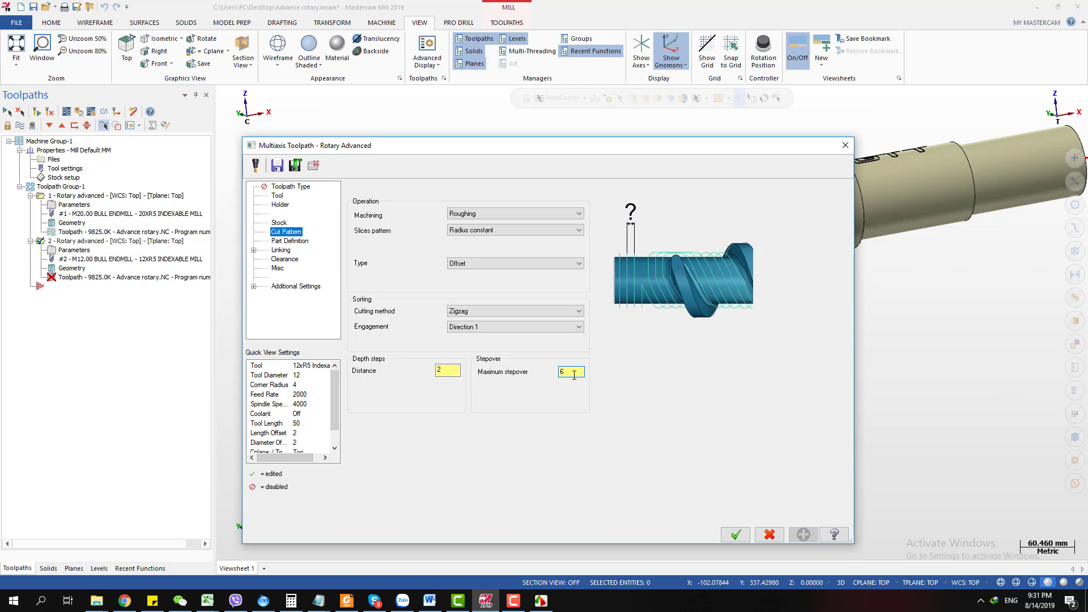
pyautogui.click(449, 370)
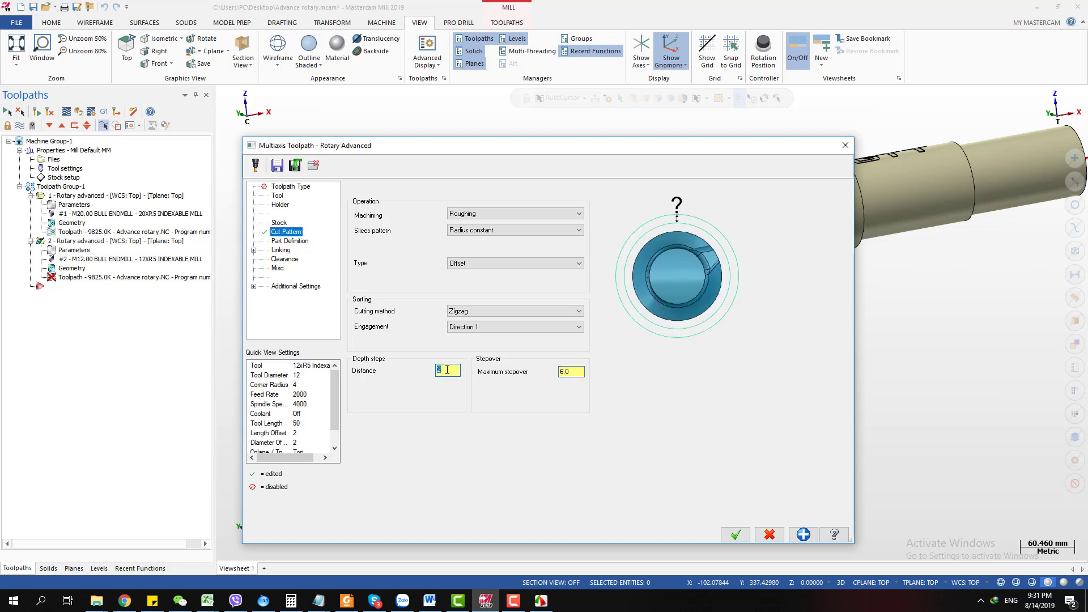
pyautogui.write('1.5')
pyautogui.click(728, 536)
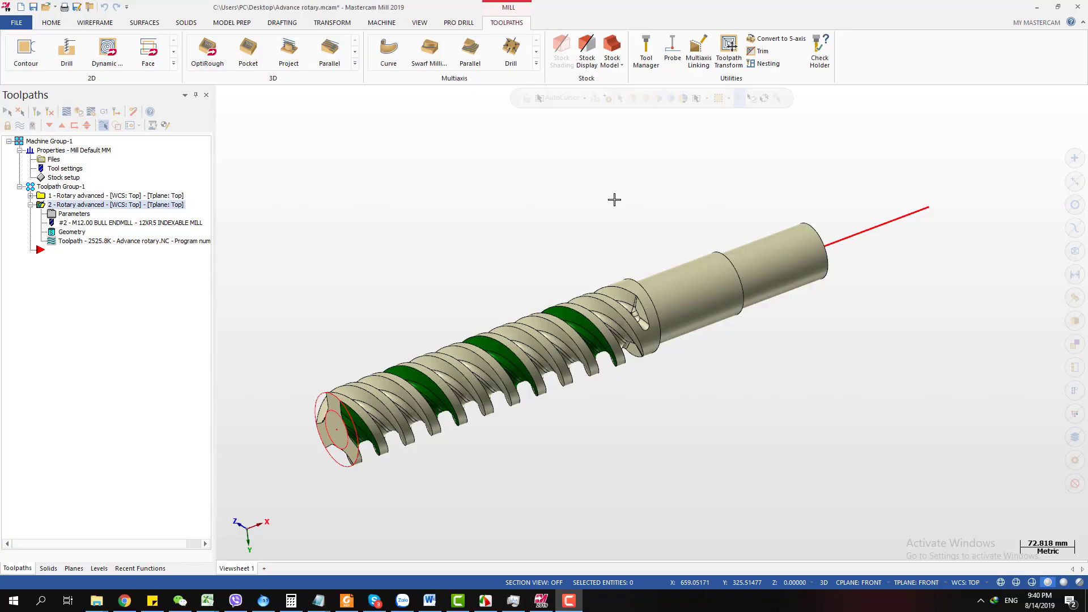
# Backplot the second Rotary Advanced operation almost to its end and examine the helical entries at the end face
pyautogui.moveTo(615, 199); pyautogui.dragTo(602, 223, button='middle')
pyautogui.click(78, 243)
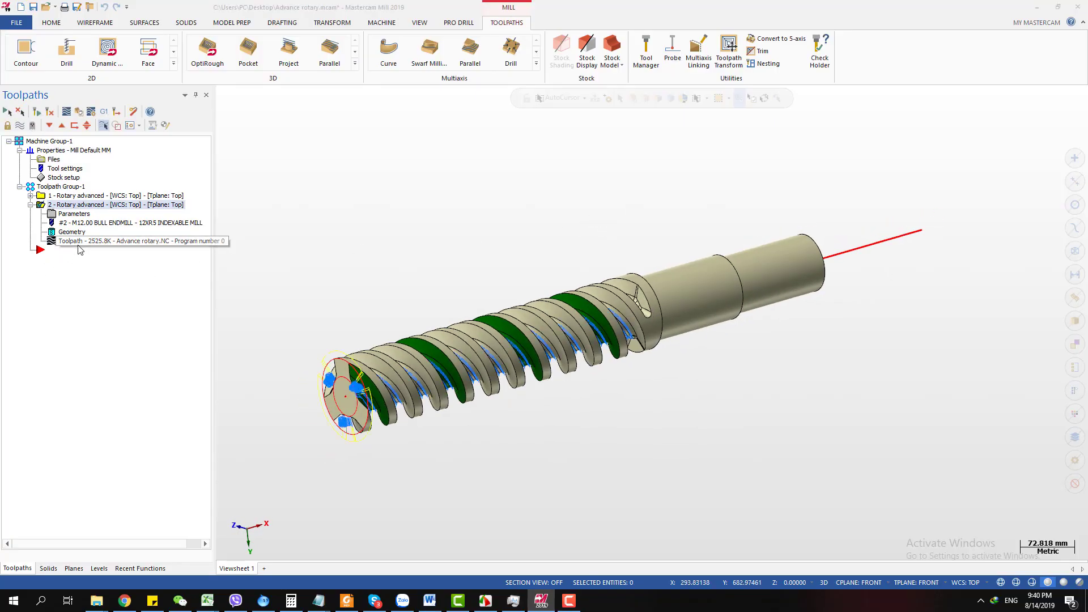
pyautogui.moveTo(393, 97); pyautogui.dragTo(1044, 113)
pyautogui.scroll(5, 325, 398)
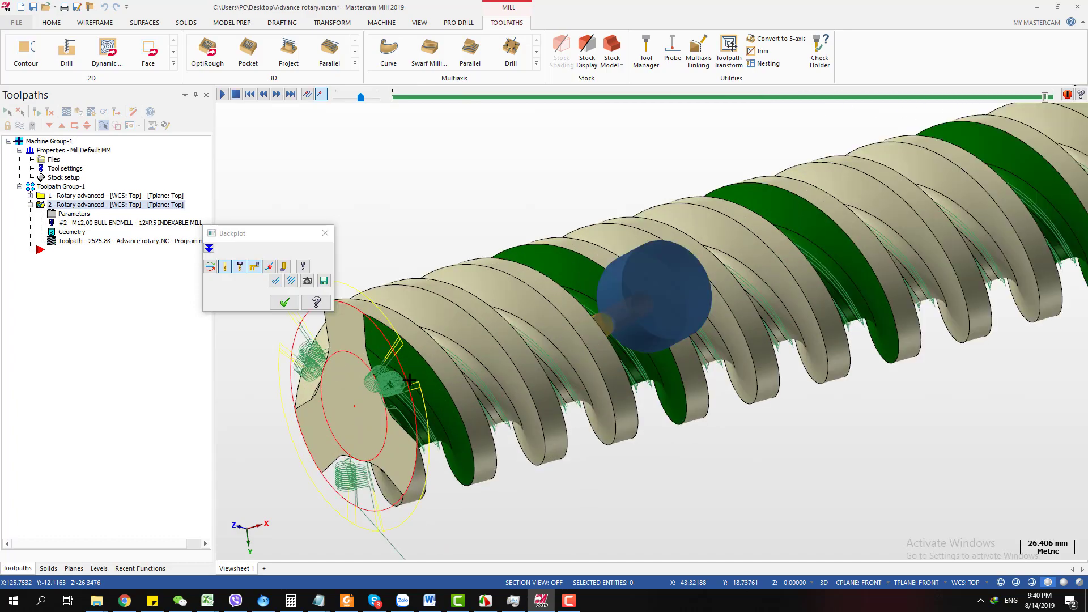
pyautogui.moveTo(324, 398); pyautogui.dragTo(586, 264, button='middle')
pyautogui.scroll(-2, 586, 264)
pyautogui.scroll(8, 447, 361)
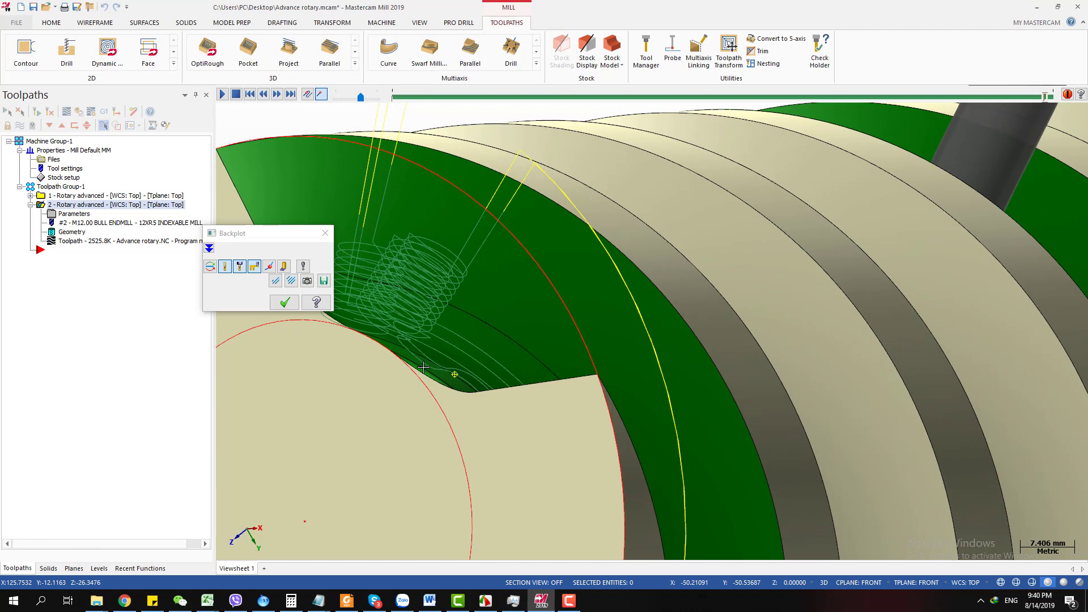
pyautogui.moveTo(423, 368); pyautogui.dragTo(455, 354, button='middle')
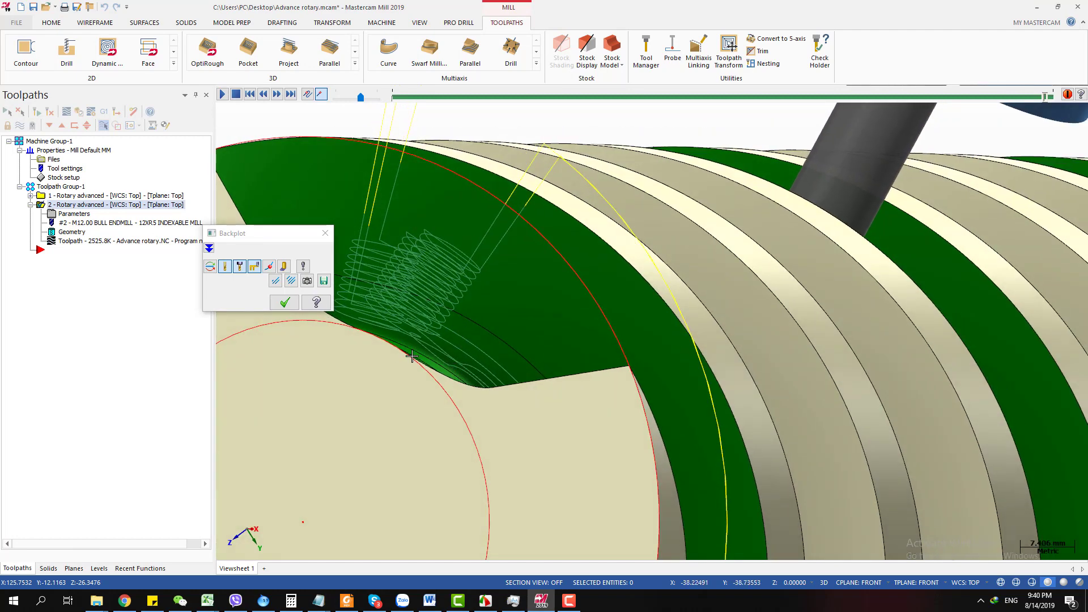
pyautogui.scroll(-4, 493, 315)
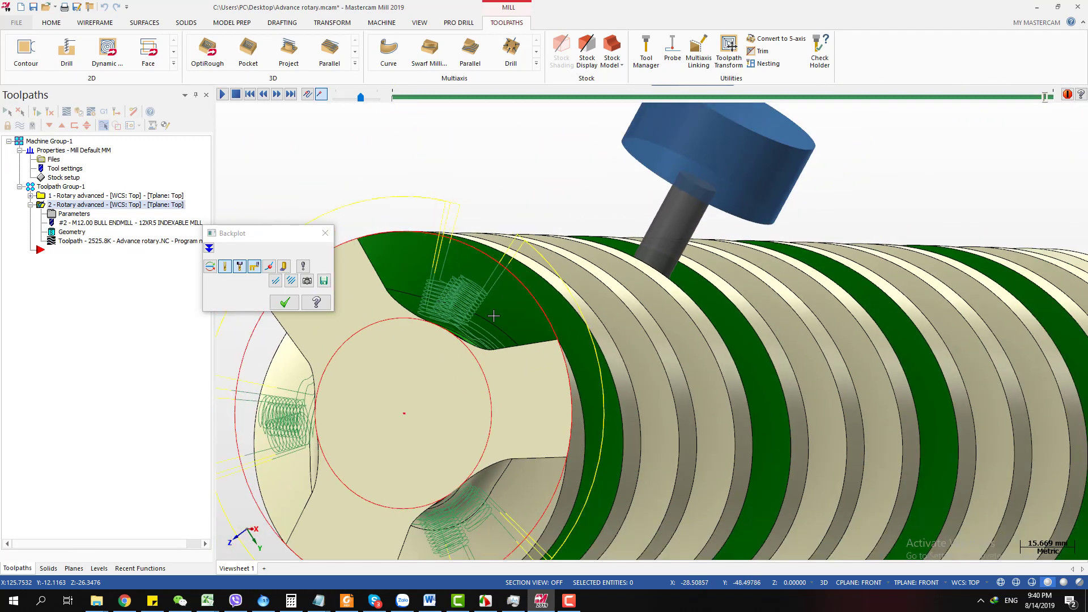
pyautogui.moveTo(491, 311)
pyautogui.mouseDown(button='middle')
pyautogui.moveTo(510, 321)
pyautogui.moveTo(507, 306)
pyautogui.mouseUp(button='middle')
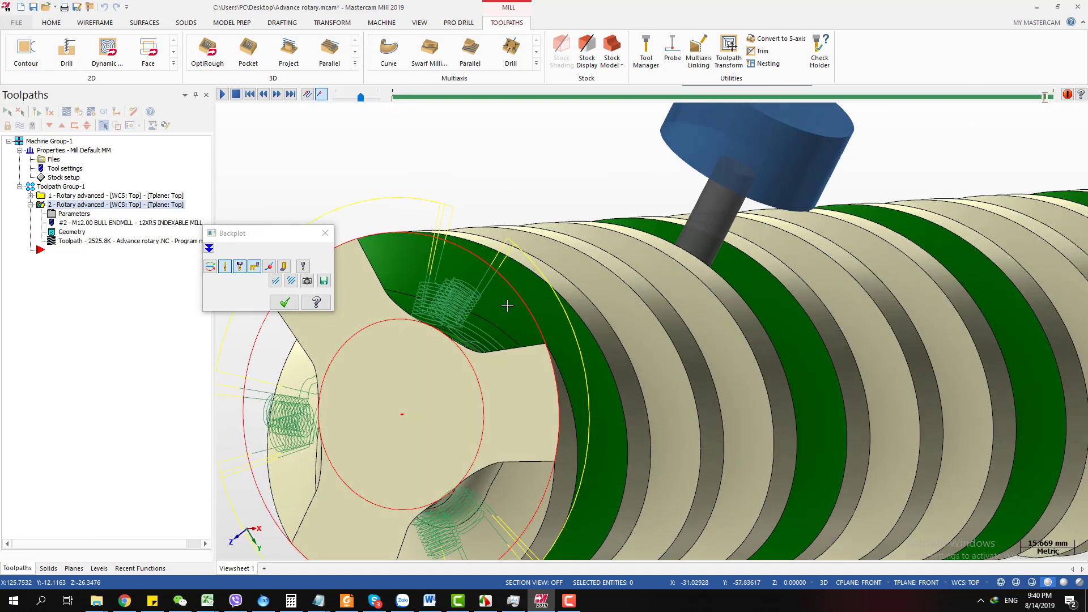
pyautogui.scroll(-1, 497, 325)
pyautogui.scroll(-3, 500, 331)
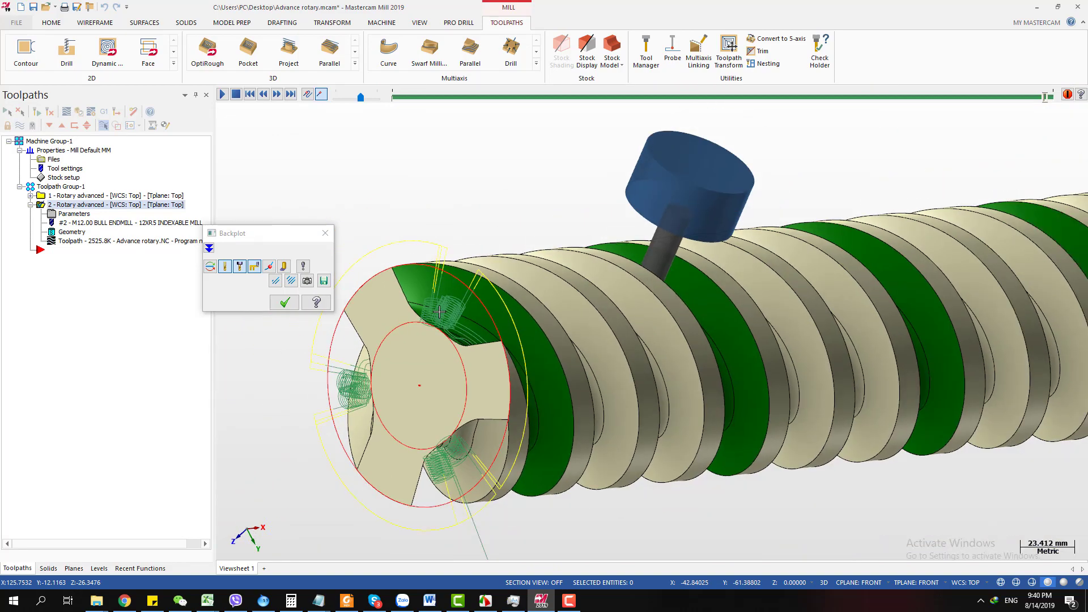
pyautogui.moveTo(501, 335); pyautogui.dragTo(403, 327, button='middle')
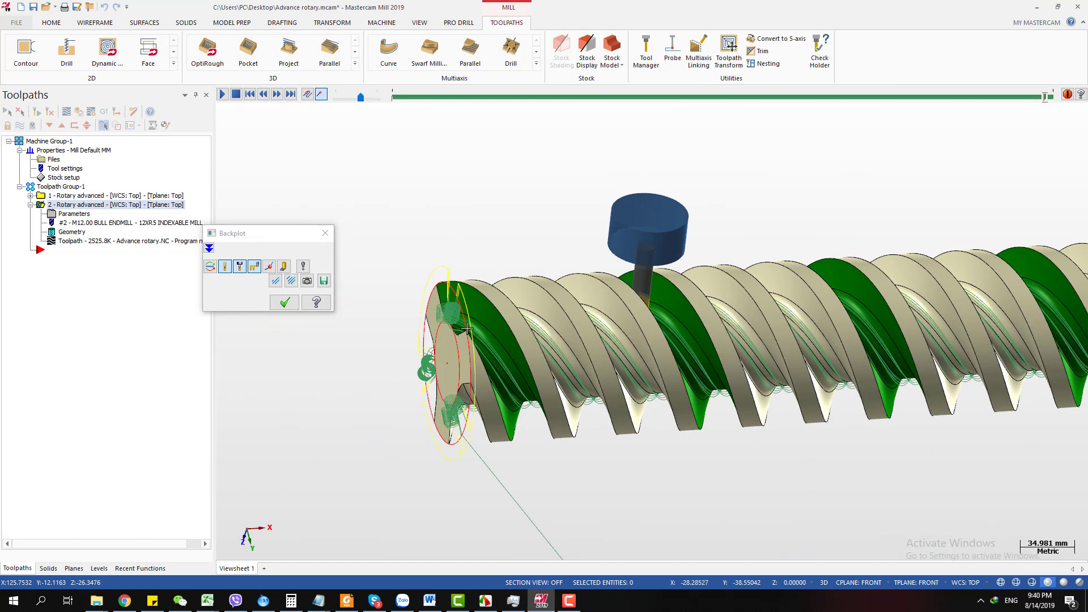
# Examine the 12 mm tool's passes along the flutes up to the run-out near the shank, and close the backplot
pyautogui.scroll(-3, 307, 340)
pyautogui.moveTo(891, 312); pyautogui.dragTo(804, 302, button='middle')
pyautogui.scroll(3, 744, 367)
pyautogui.scroll(3, 790, 340)
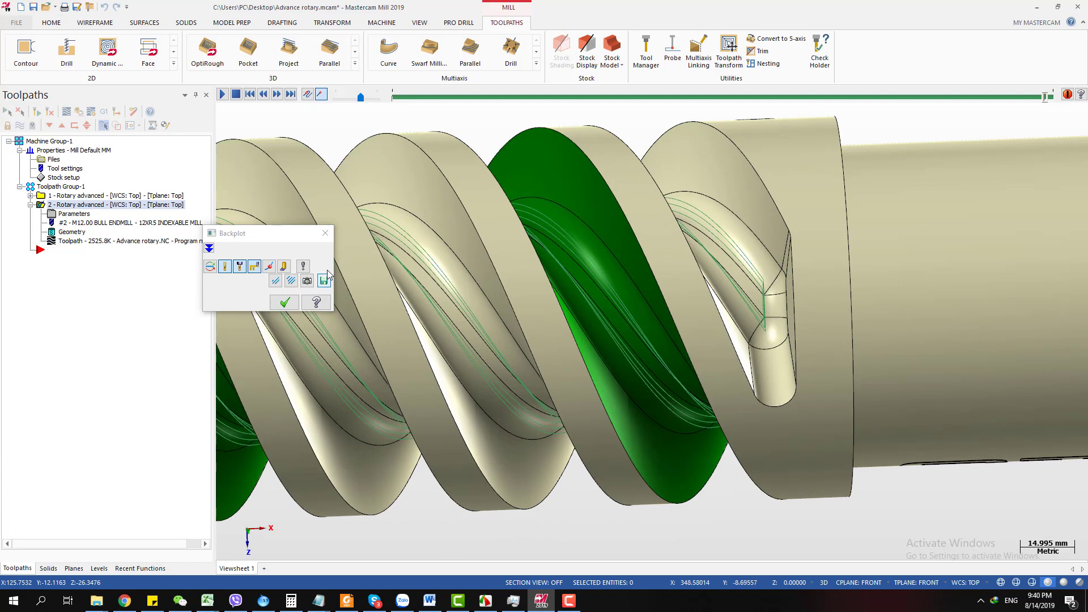
pyautogui.scroll(2, 795, 296)
pyautogui.moveTo(795, 295); pyautogui.dragTo(759, 317, button='middle')
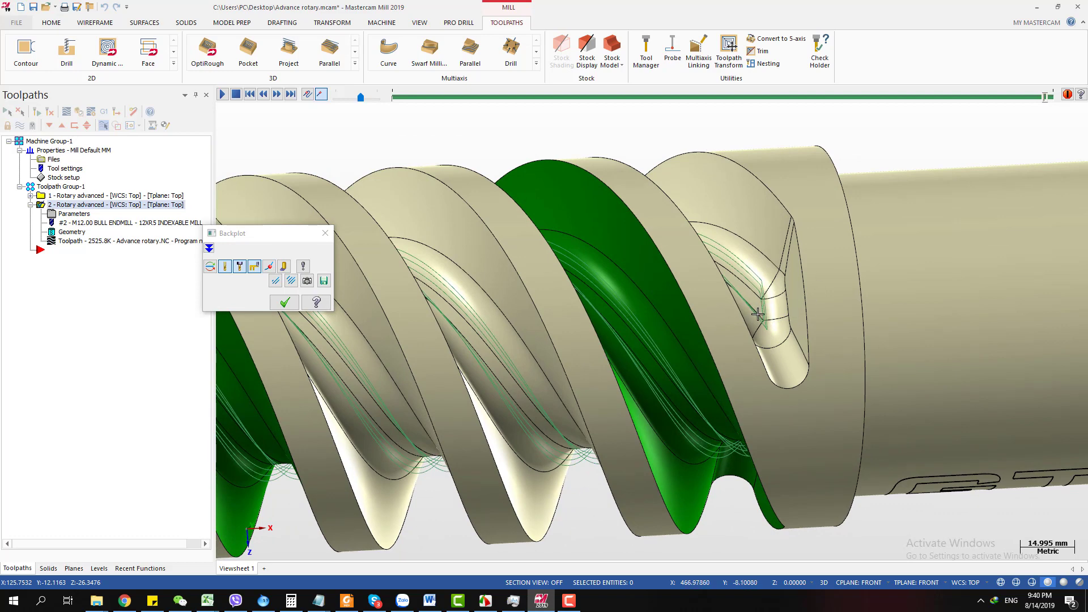
pyautogui.moveTo(759, 315)
pyautogui.mouseDown(button='middle')
pyautogui.moveTo(810, 380)
pyautogui.moveTo(760, 336)
pyautogui.moveTo(783, 346)
pyautogui.moveTo(775, 337)
pyautogui.mouseUp(button='middle')
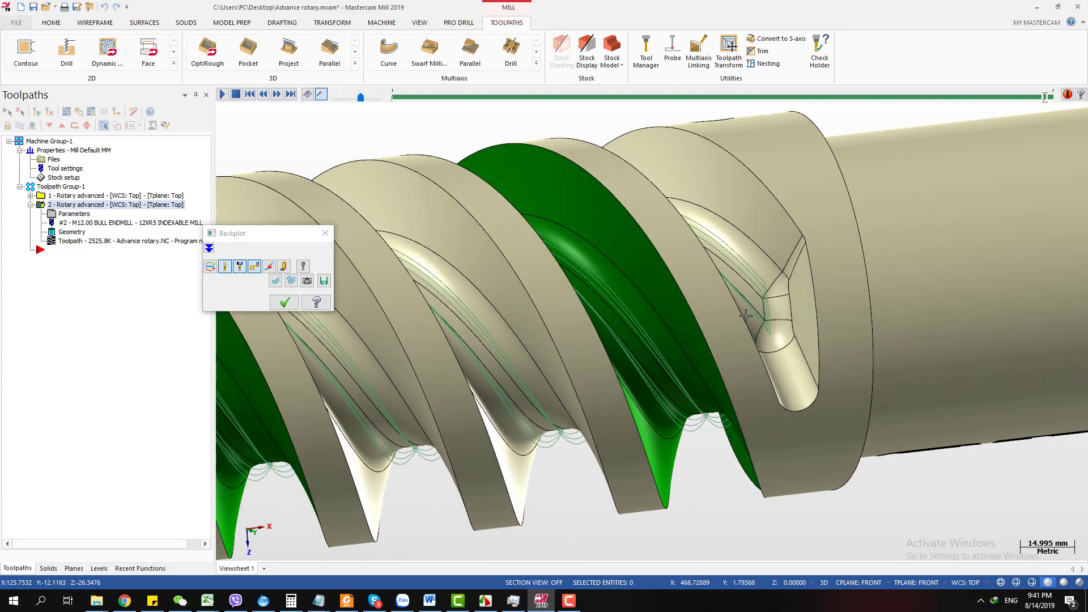
pyautogui.scroll(-5, 782, 340)
pyautogui.moveTo(777, 357); pyautogui.dragTo(746, 224, button='middle')
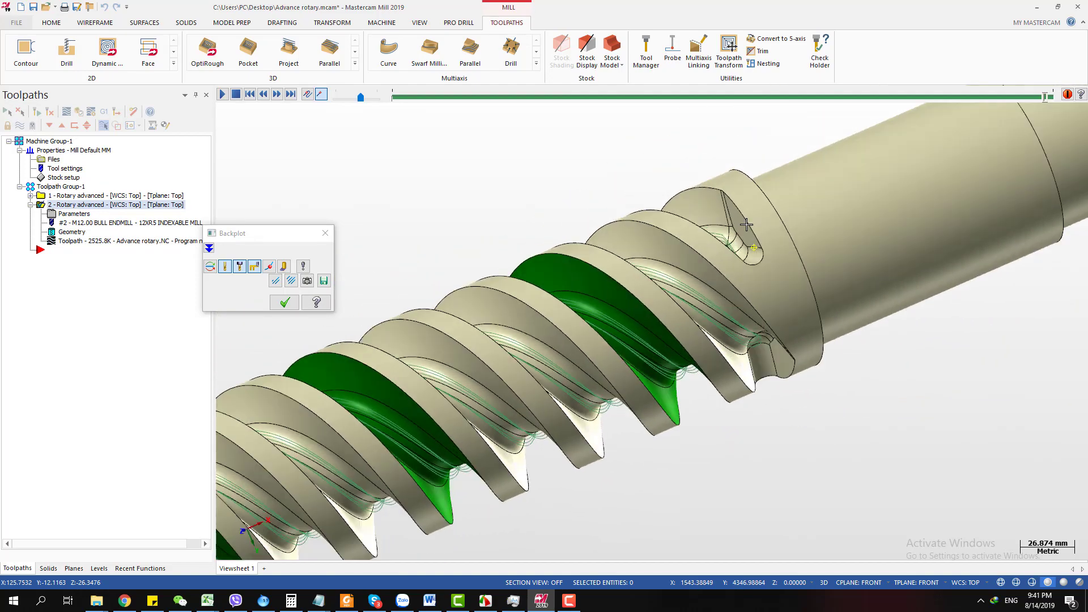
pyautogui.click(285, 302)
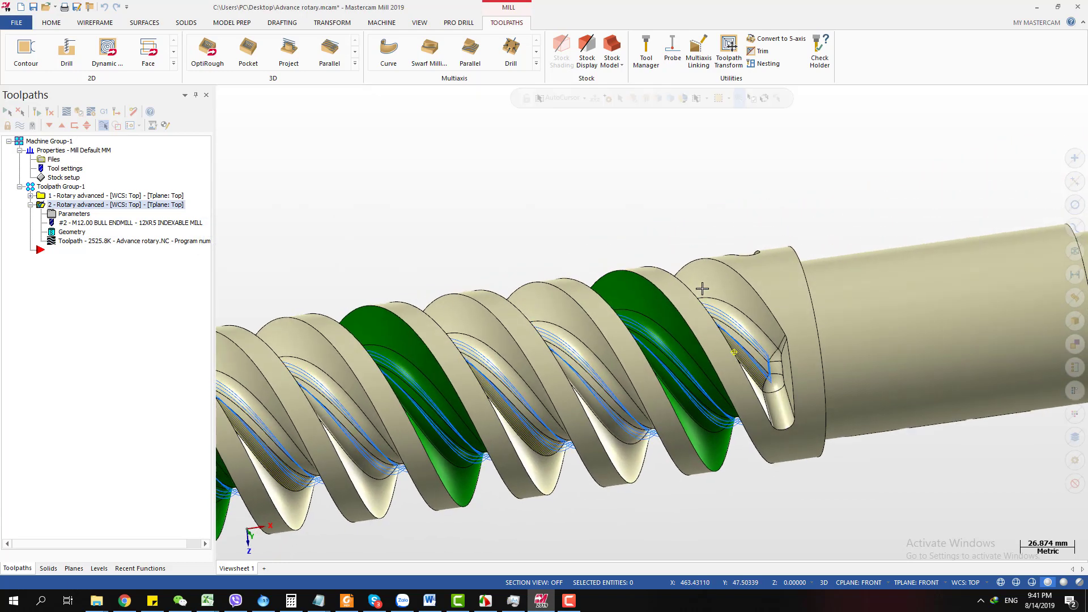
# Paste a further copy of the Rotary Advanced operation after the second one in the toolpath group
pyautogui.moveTo(702, 289); pyautogui.dragTo(685, 267, button='middle')
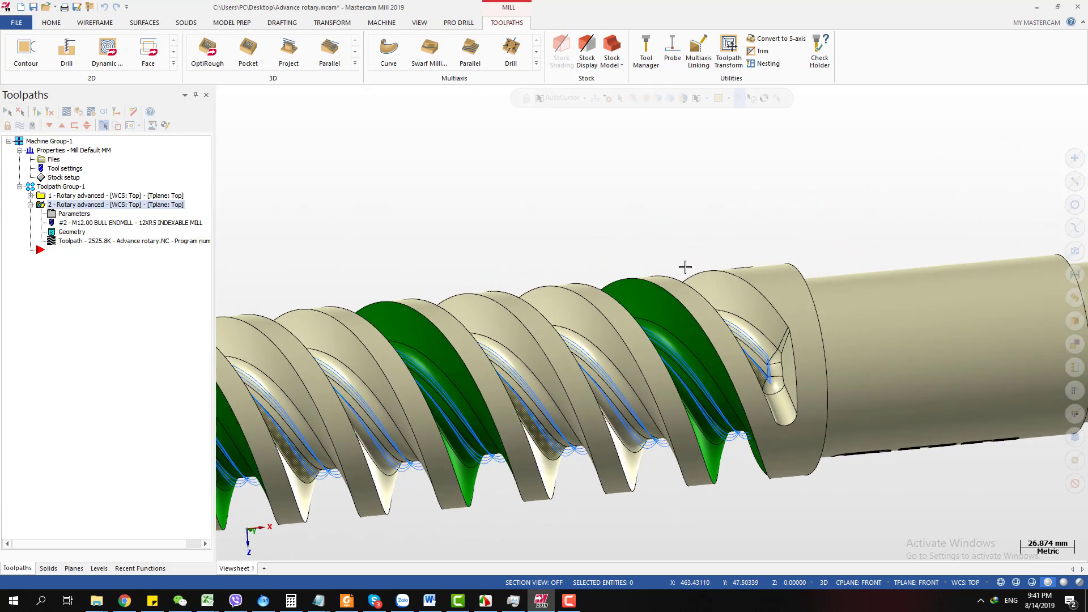
pyautogui.click(160, 197)
pyautogui.click(155, 205)
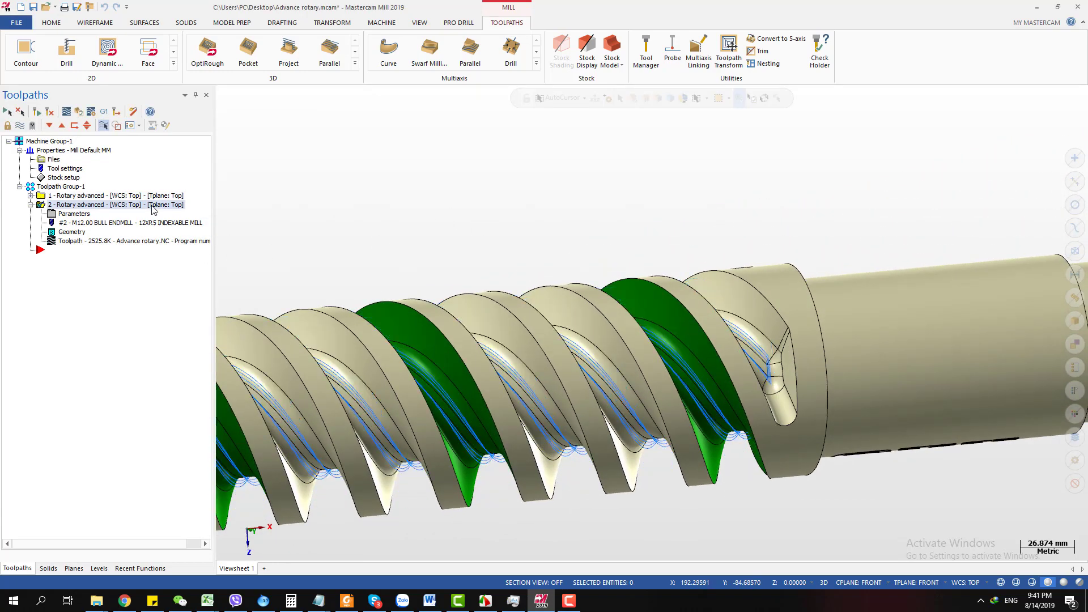
pyautogui.hotkey('ctrl', 'v')
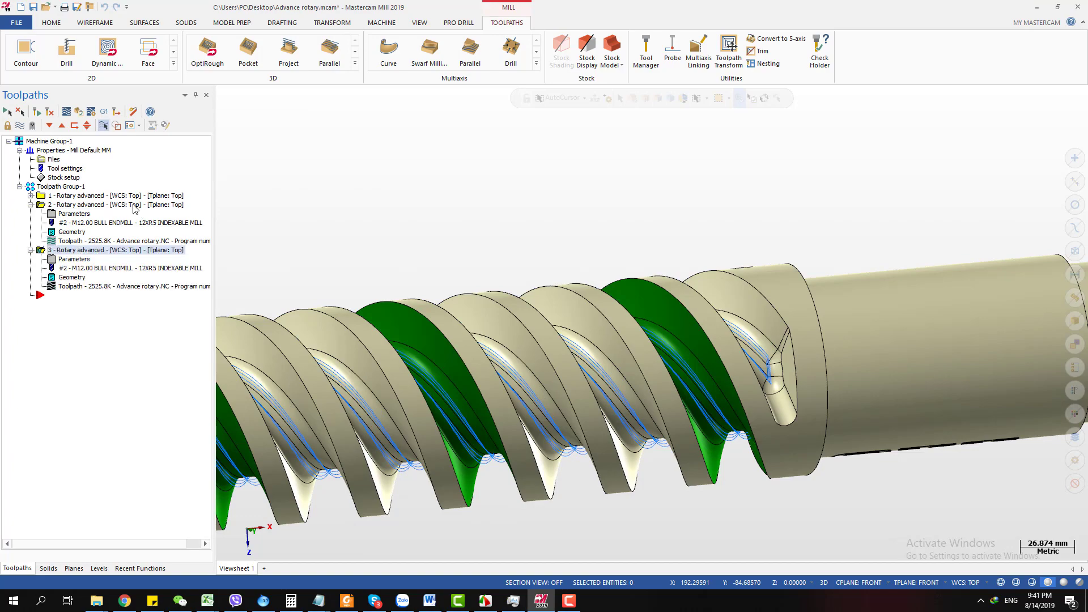
# Set the second Rotary Advanced operation's radial end limit to 52.5 by taking the radius of the outer cylindrical face beside the run-out
pyautogui.click(88, 205)
pyautogui.scroll(4, 771, 384)
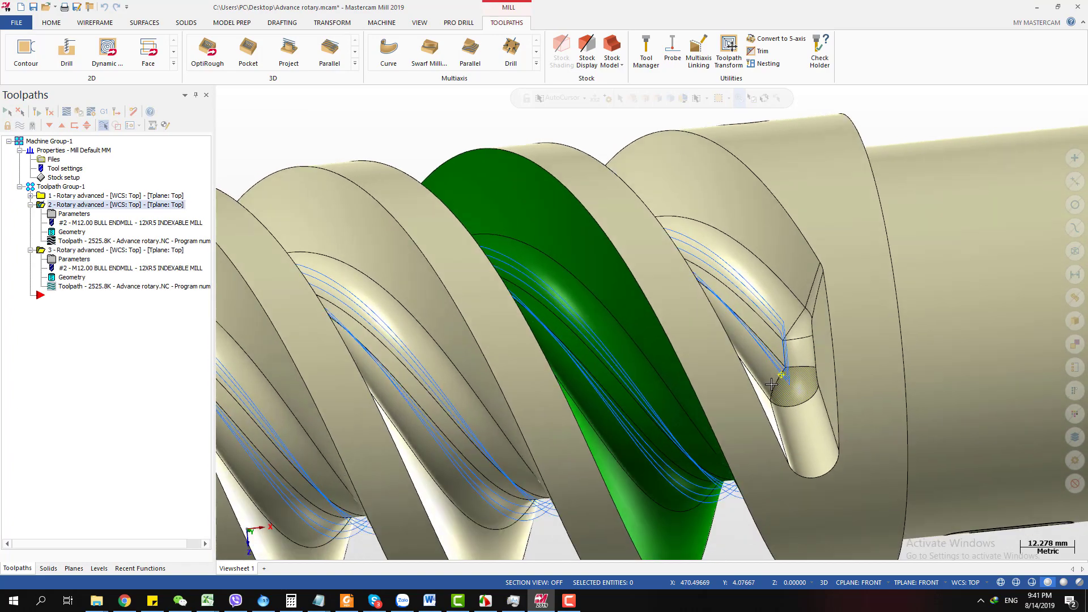
pyautogui.moveTo(771, 384); pyautogui.dragTo(796, 376, button='middle')
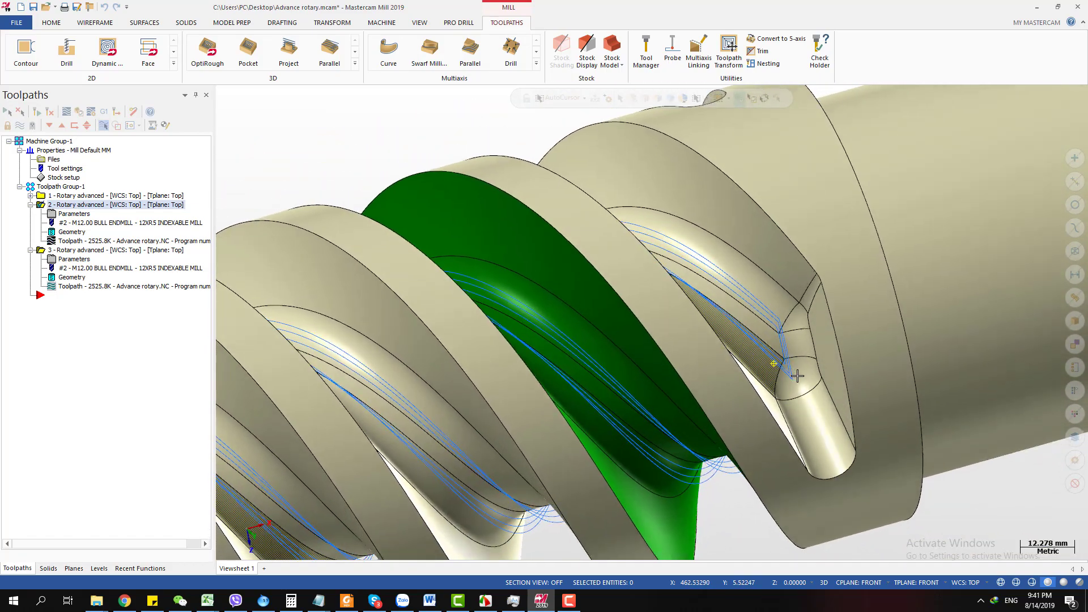
pyautogui.scroll(-3, 796, 375)
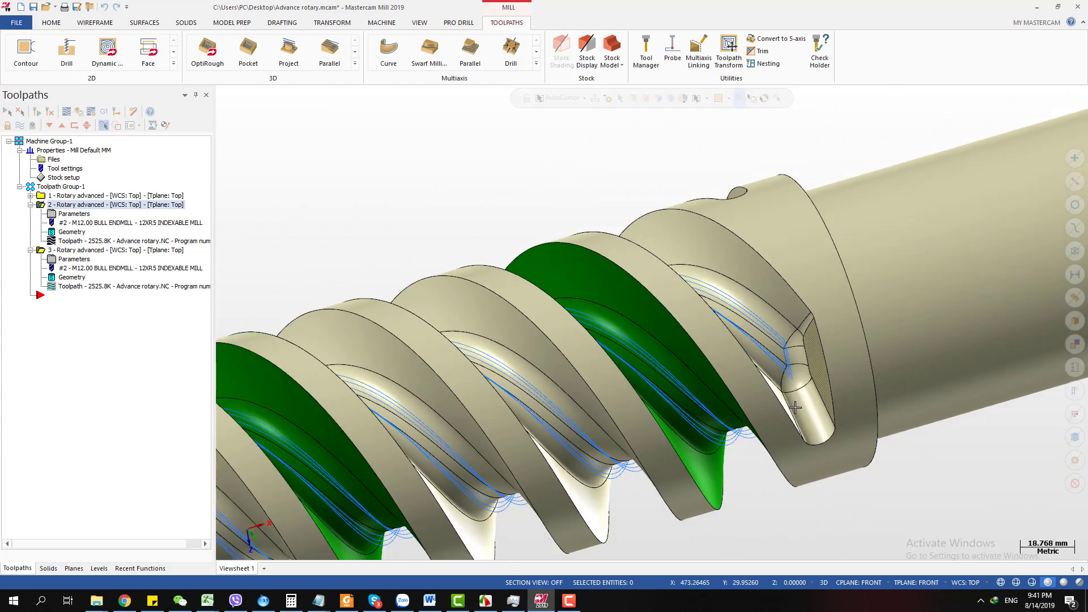
pyautogui.click(76, 216)
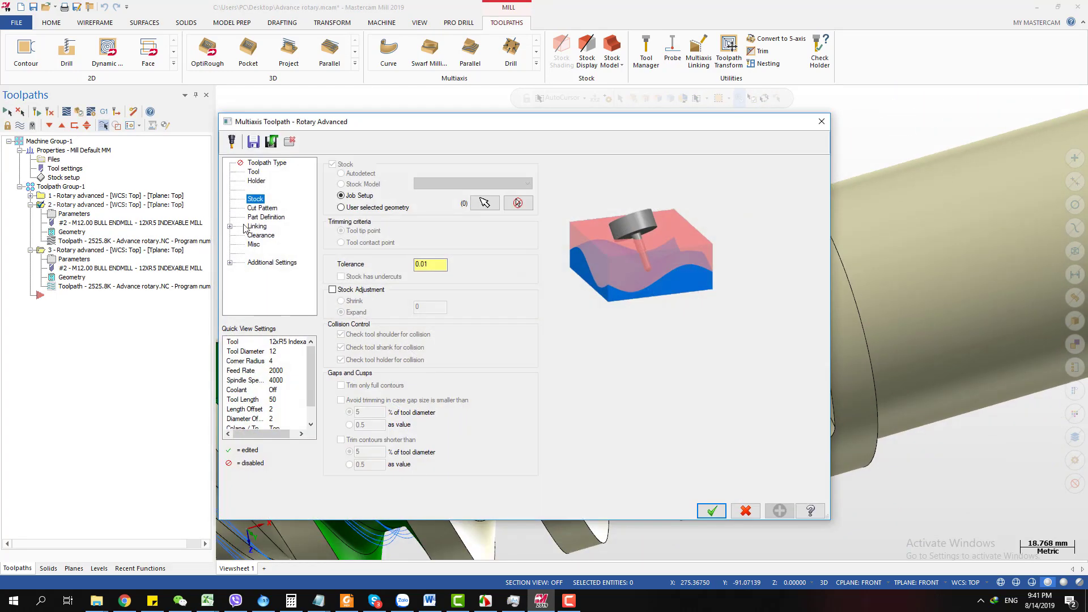
pyautogui.click(258, 218)
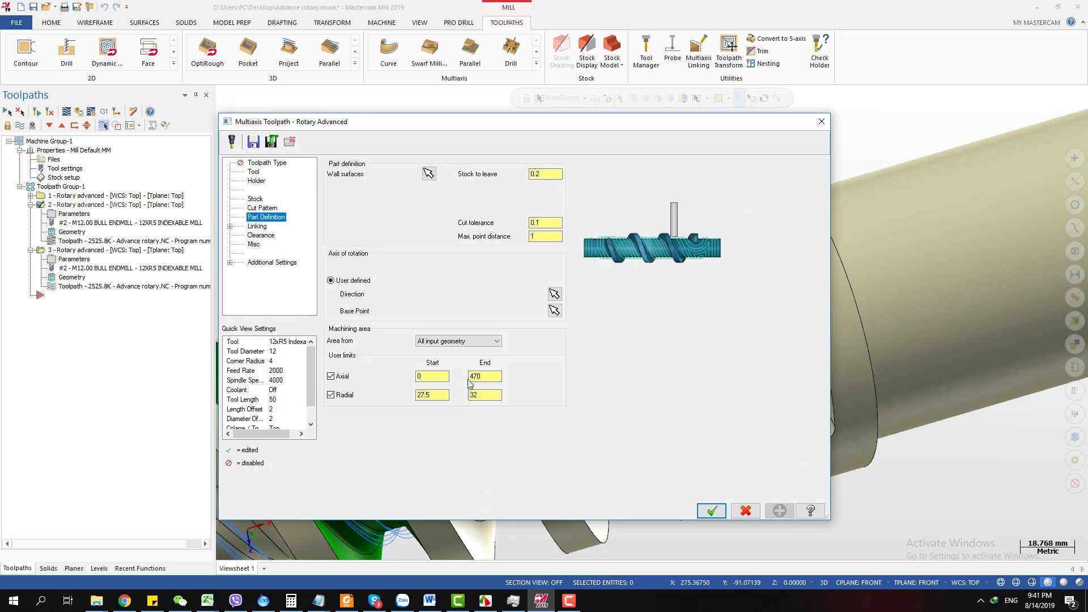
pyautogui.click(436, 395)
pyautogui.click(476, 396)
pyautogui.rightClick(483, 396)
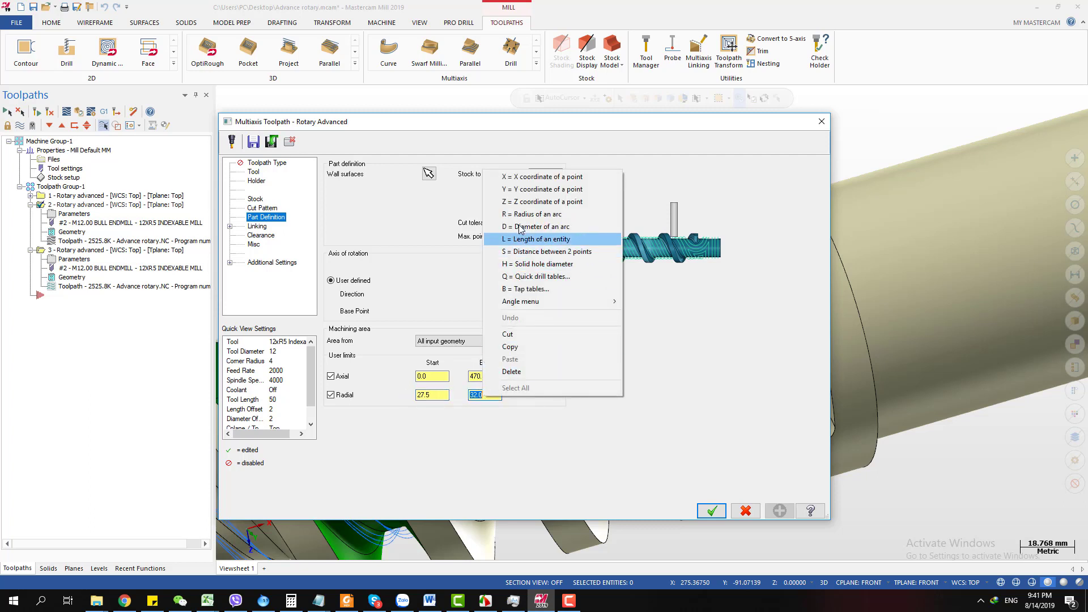
pyautogui.click(520, 214)
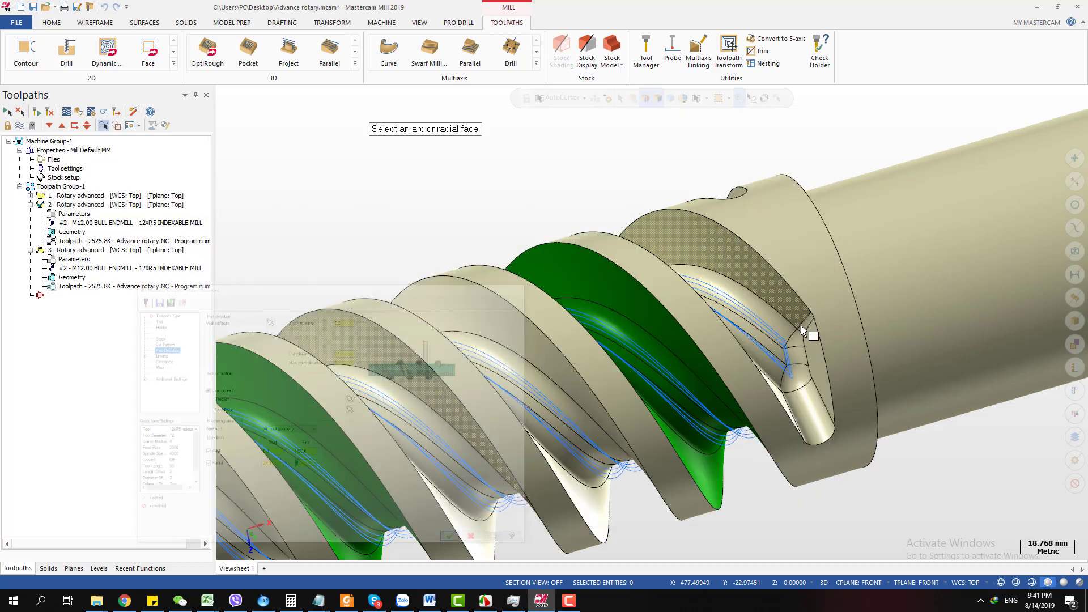
pyautogui.click(825, 365)
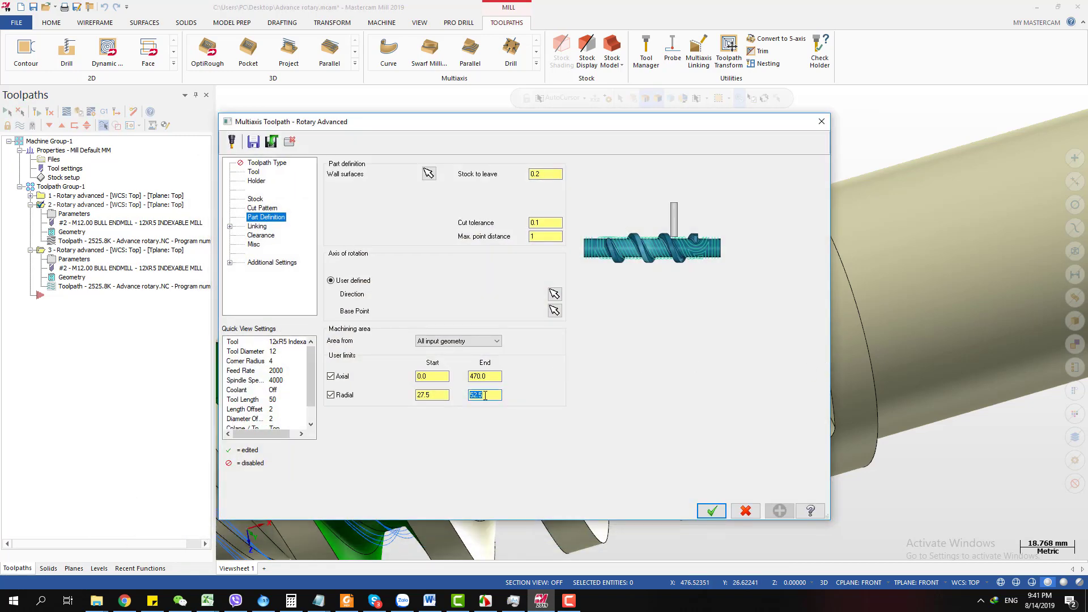
# Set the second operation's radial start limit to 32
pyautogui.click(444, 395)
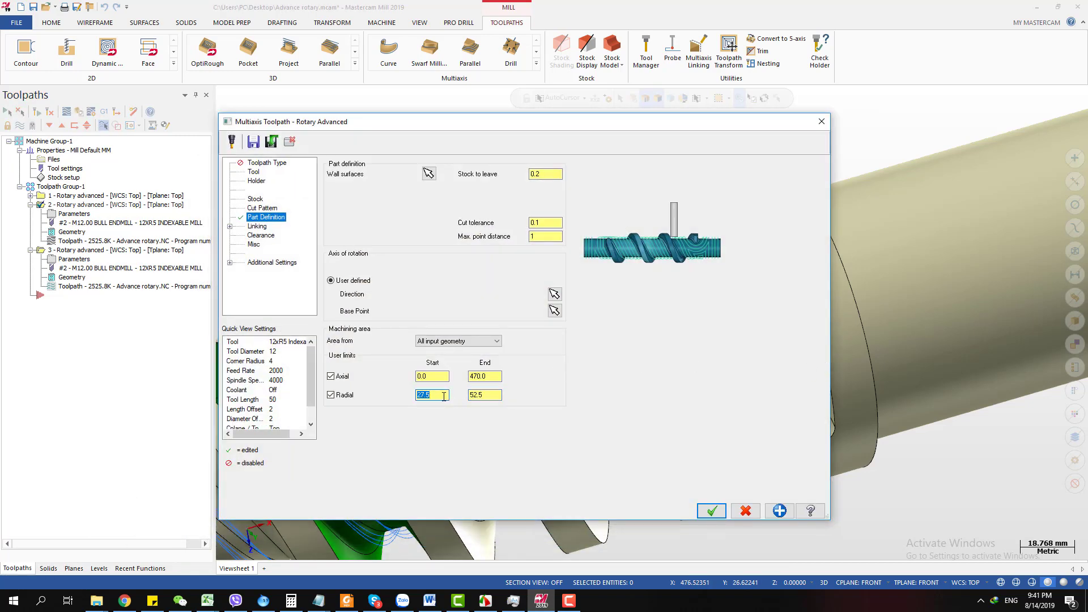
pyautogui.doubleClick(448, 376)
pyautogui.moveTo(669, 127); pyautogui.dragTo(356, 149)
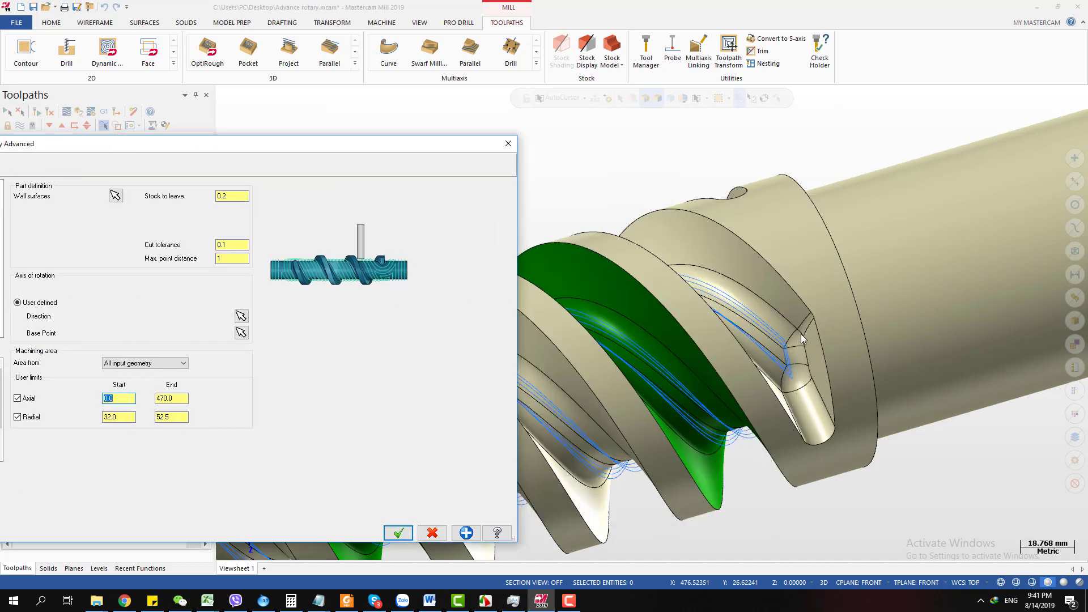
pyautogui.moveTo(399, 149); pyautogui.dragTo(865, 76)
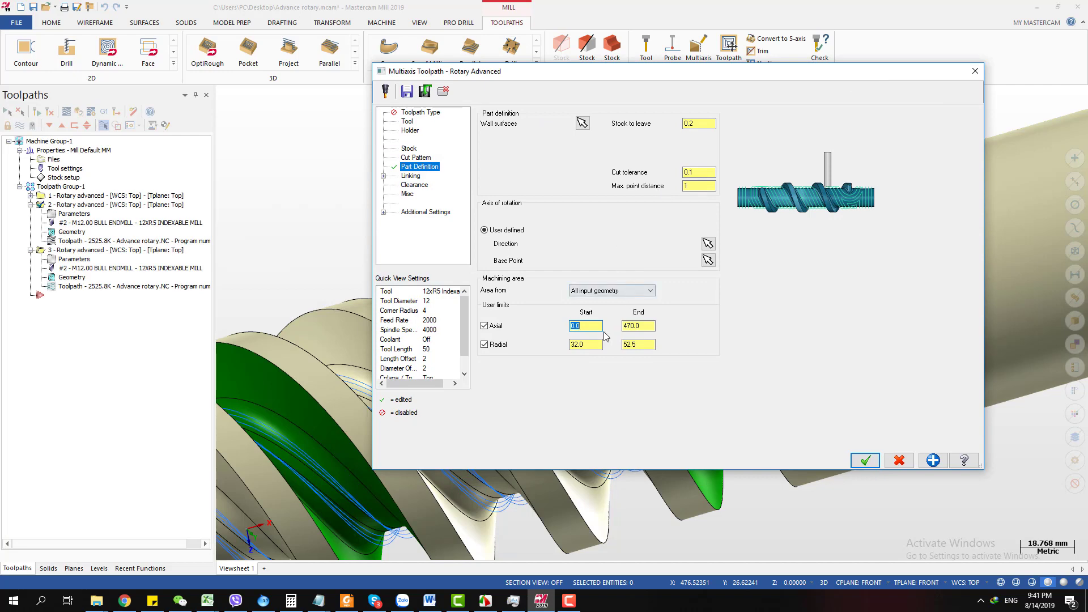
# Sample the X coordinate of a point on the run-out's edge for the axial start limit, then set that limit to 440
pyautogui.moveTo(796, 69); pyautogui.dragTo(332, 105)
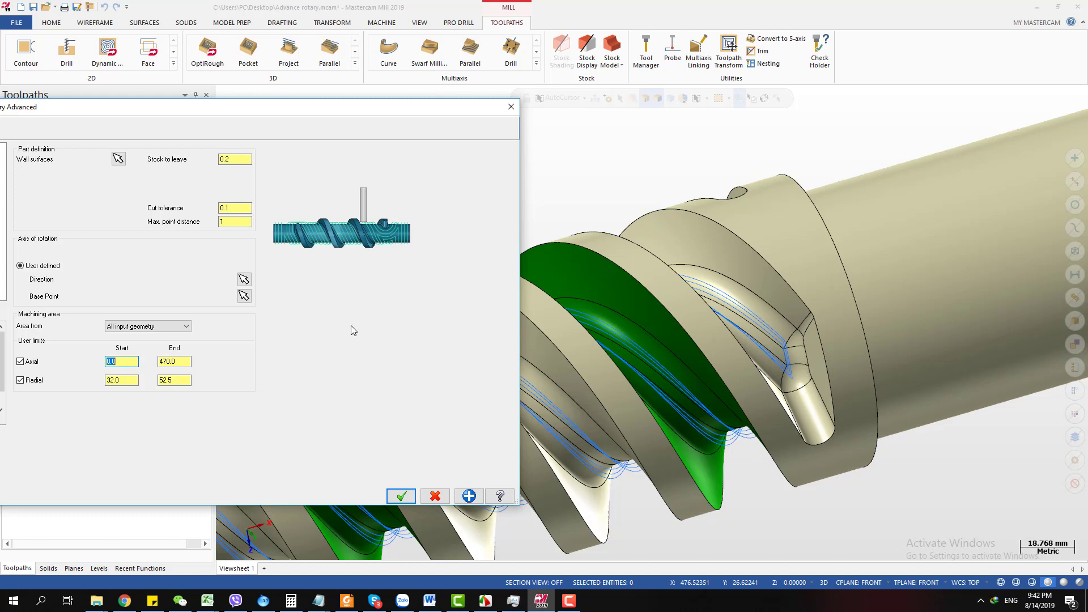
pyautogui.rightClick(124, 361)
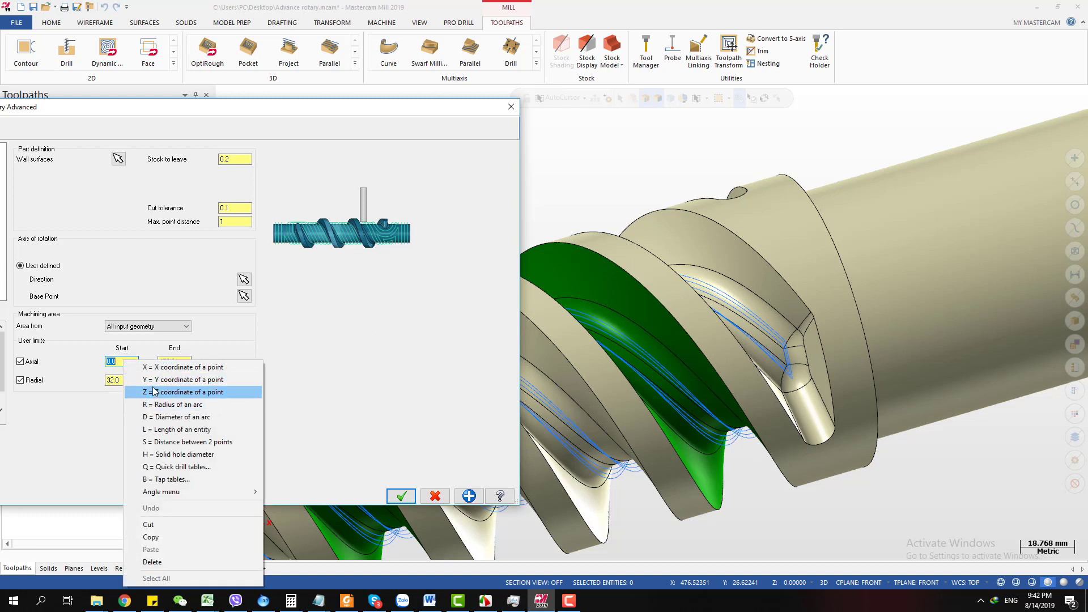
pyautogui.click(170, 367)
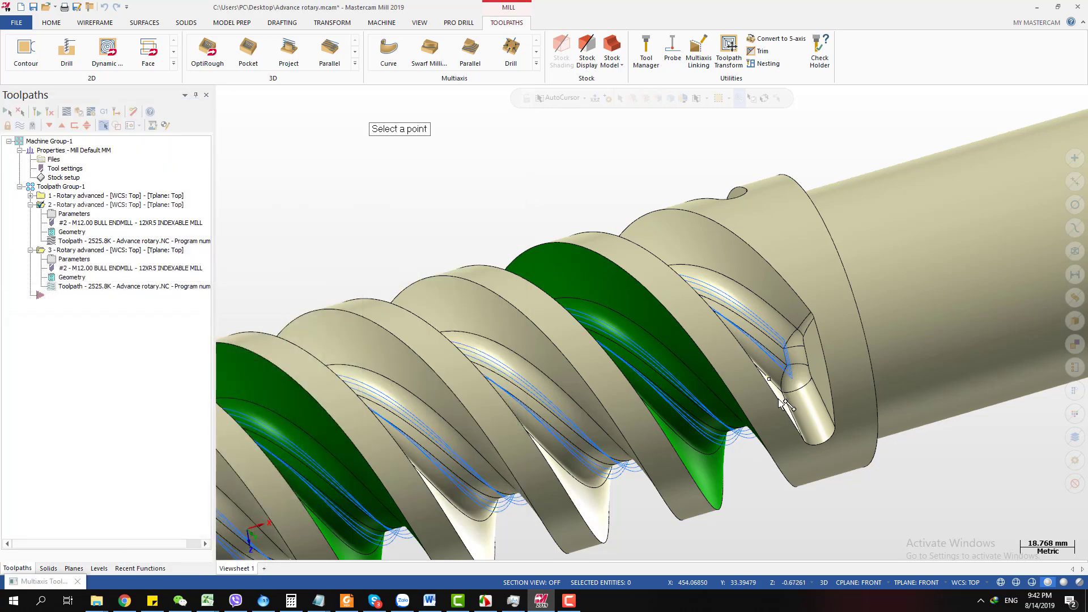
pyautogui.moveTo(807, 441); pyautogui.dragTo(791, 462, button='middle')
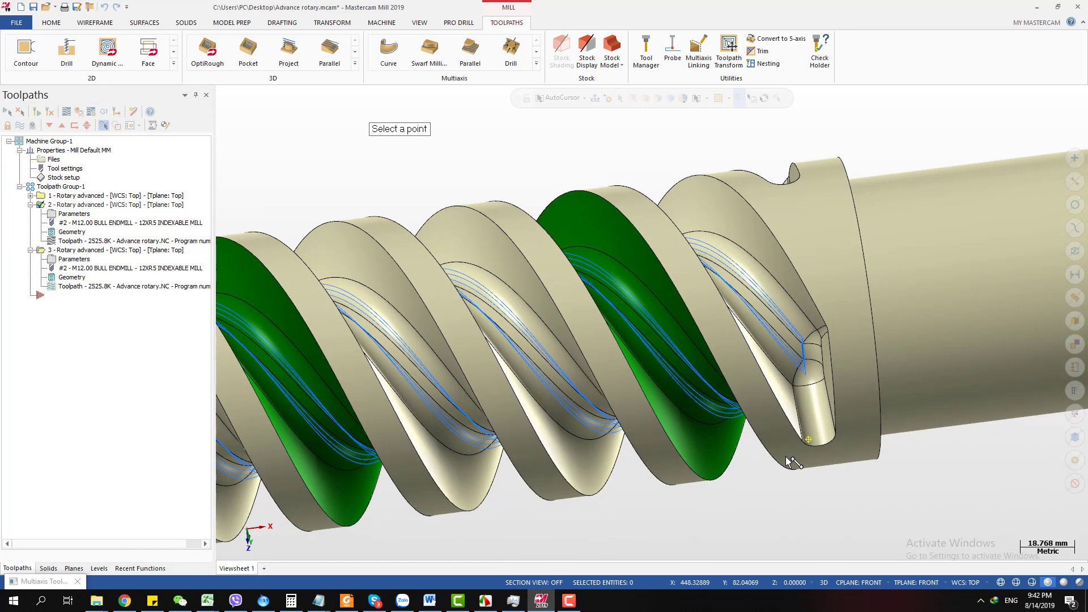
pyautogui.click(800, 388)
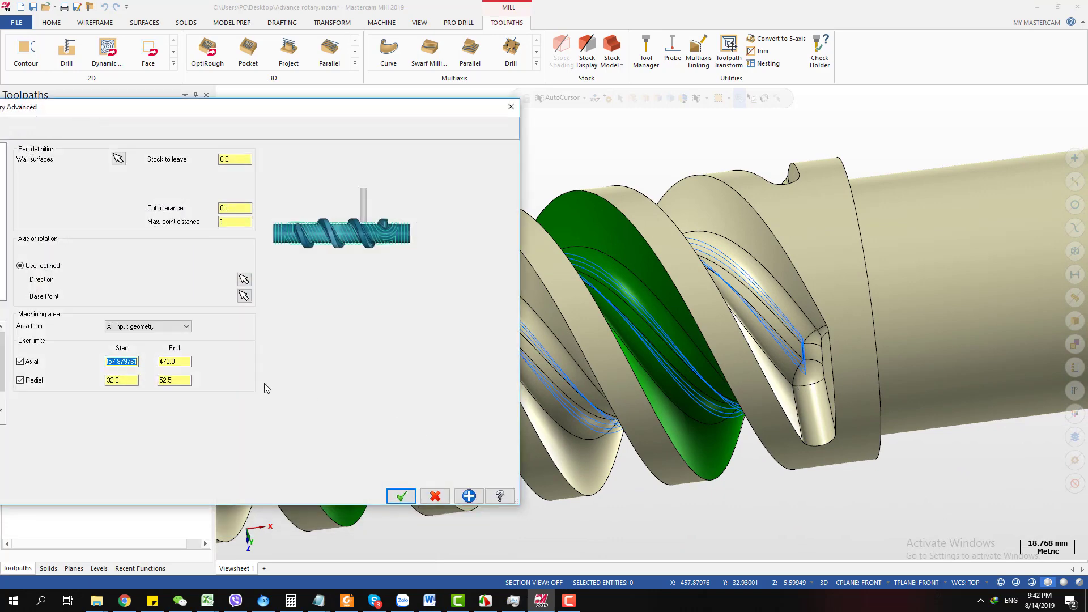
pyautogui.click(113, 361)
pyautogui.moveTo(110, 362); pyautogui.dragTo(240, 366)
pyautogui.write('40')
pyautogui.click(124, 379)
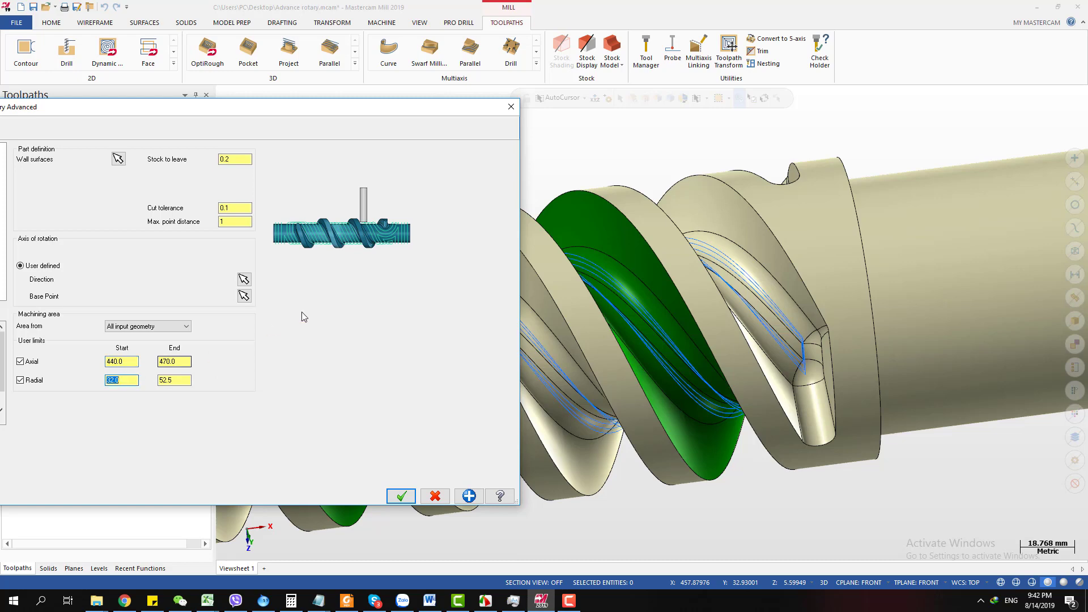
# Check the axial and radial limits against the run-out, accept the part definition and regenerate the second operation
pyautogui.moveTo(338, 116); pyautogui.dragTo(709, 87)
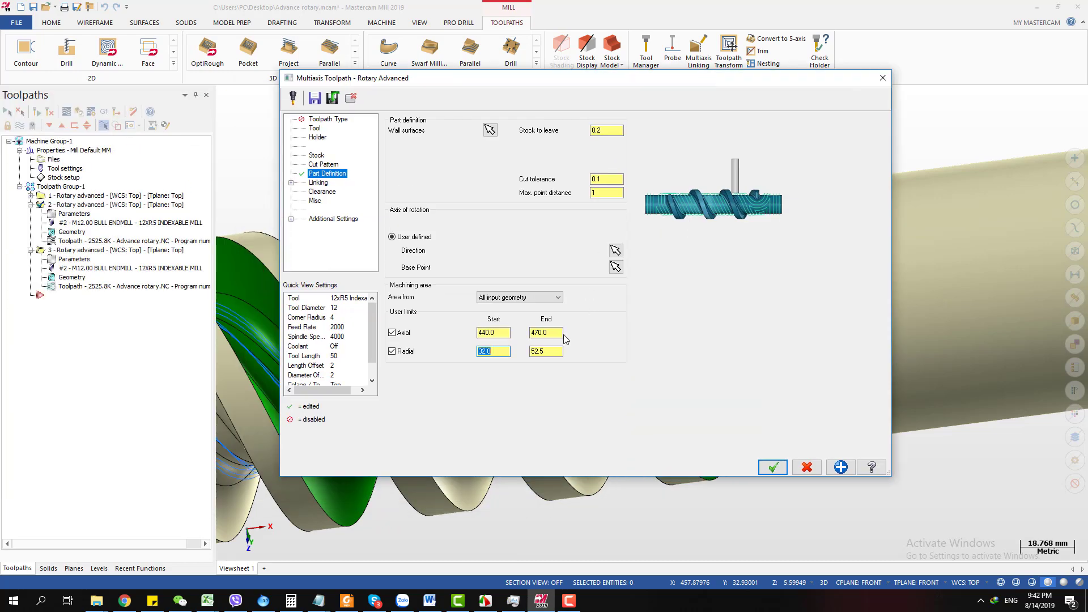
pyautogui.moveTo(563, 351); pyautogui.dragTo(531, 348)
pyautogui.click(487, 352)
pyautogui.moveTo(619, 82); pyautogui.dragTo(259, 98)
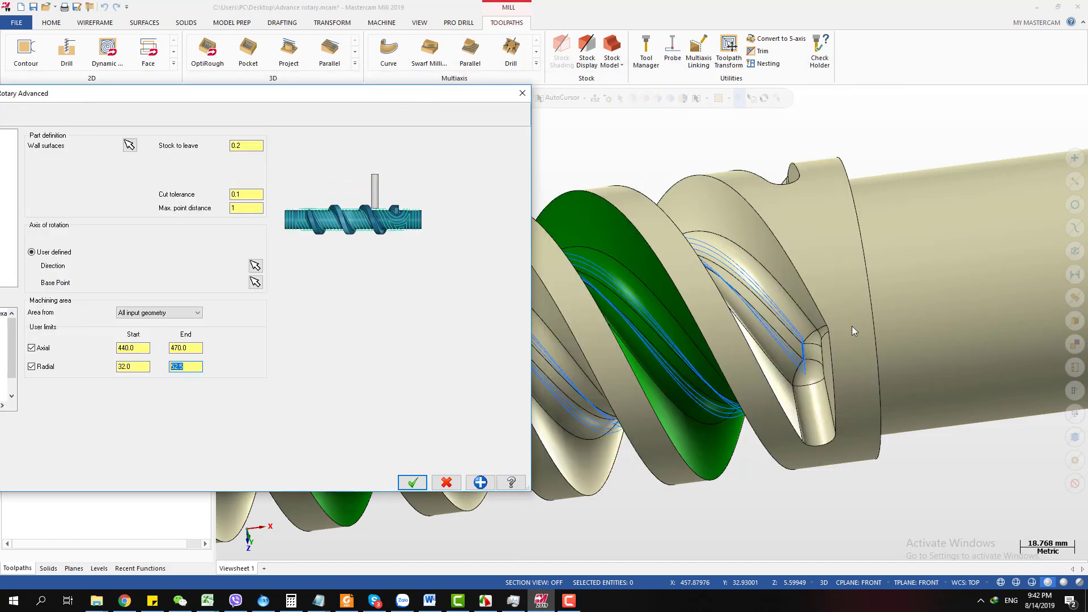
pyautogui.moveTo(460, 102); pyautogui.dragTo(723, 84)
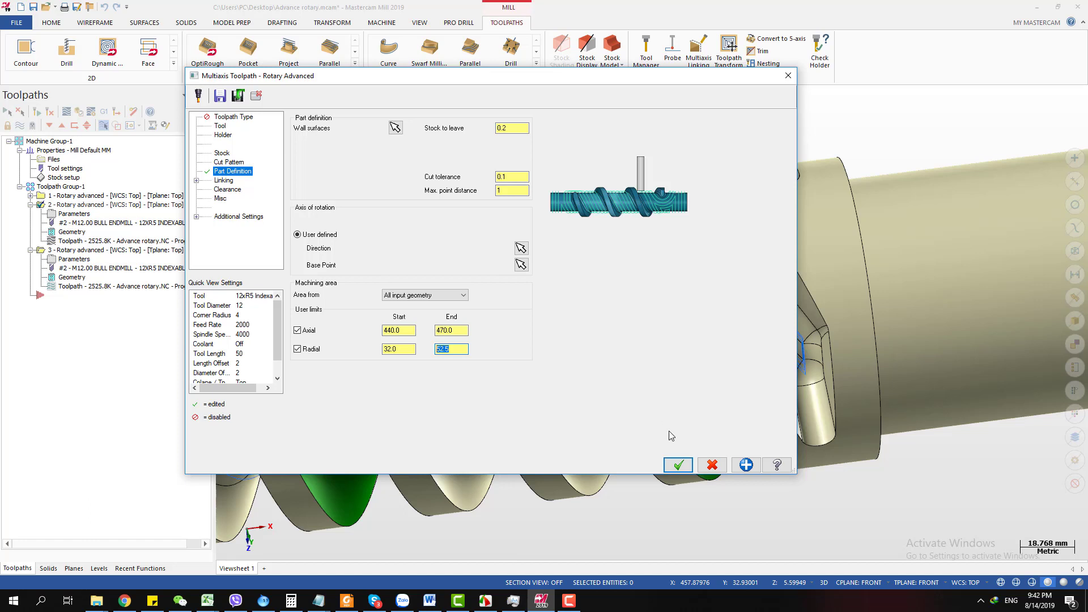
pyautogui.click(676, 464)
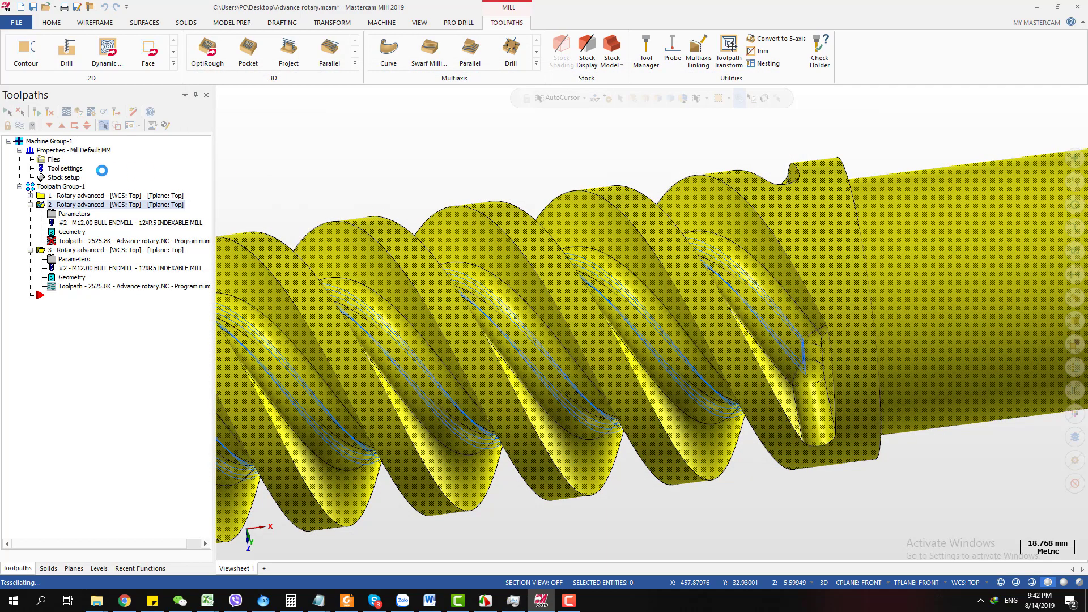
pyautogui.click(37, 111)
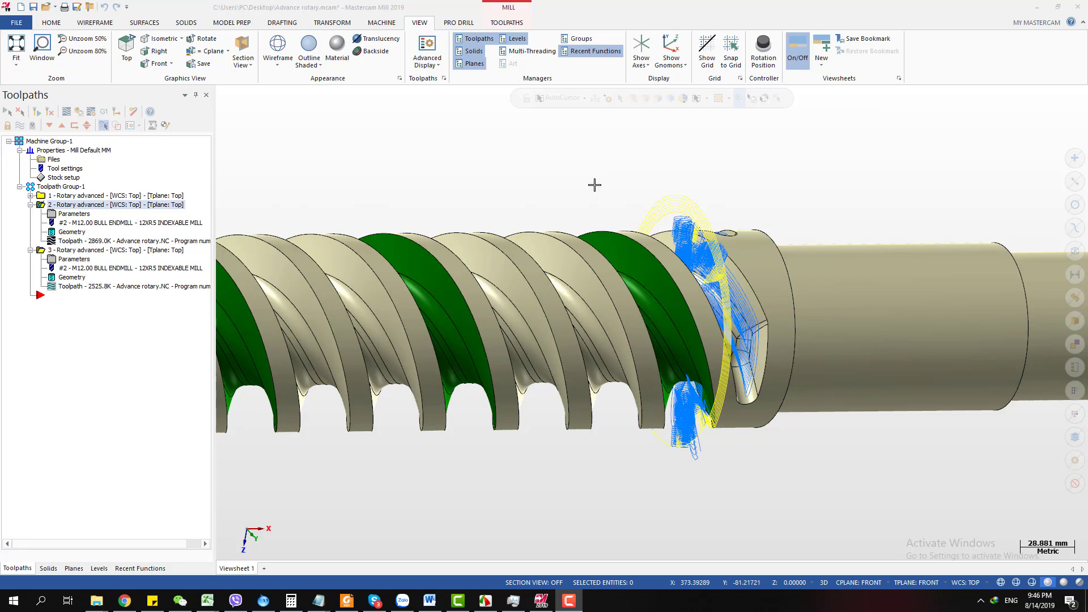
# Examine the second operation's regenerated passes around the run-out and backplot them part of the way
pyautogui.moveTo(595, 185)
pyautogui.mouseDown(button='middle')
pyautogui.moveTo(603, 318)
pyautogui.moveTo(876, 425)
pyautogui.moveTo(782, 410)
pyautogui.moveTo(789, 377)
pyautogui.moveTo(686, 283)
pyautogui.moveTo(633, 277)
pyautogui.mouseUp(button='middle')
pyautogui.scroll(2, 718, 317)
pyautogui.moveTo(718, 317); pyautogui.dragTo(720, 277, button='middle')
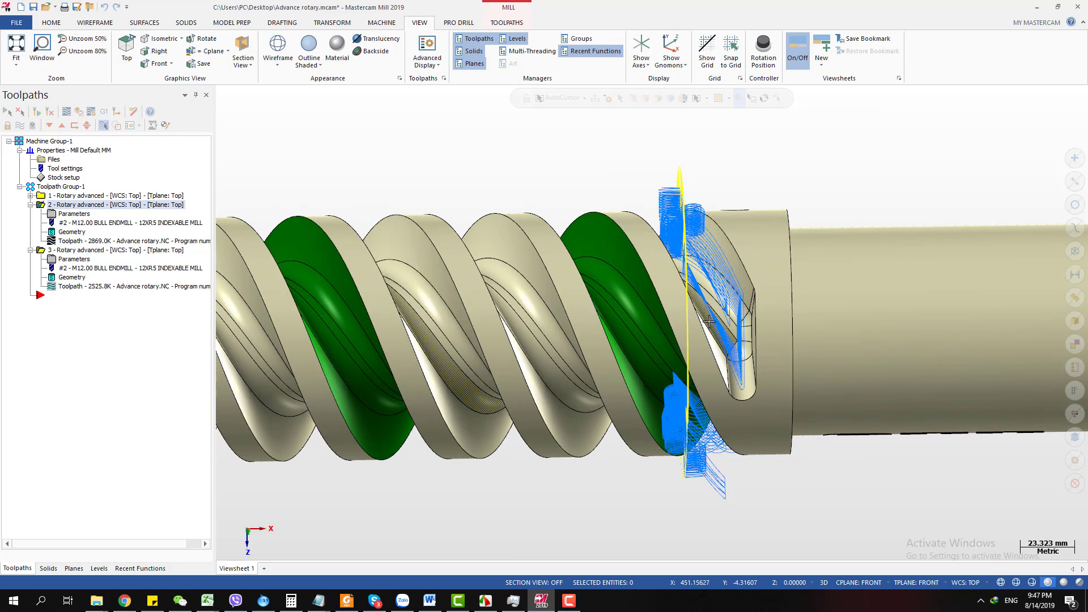
pyautogui.click(85, 243)
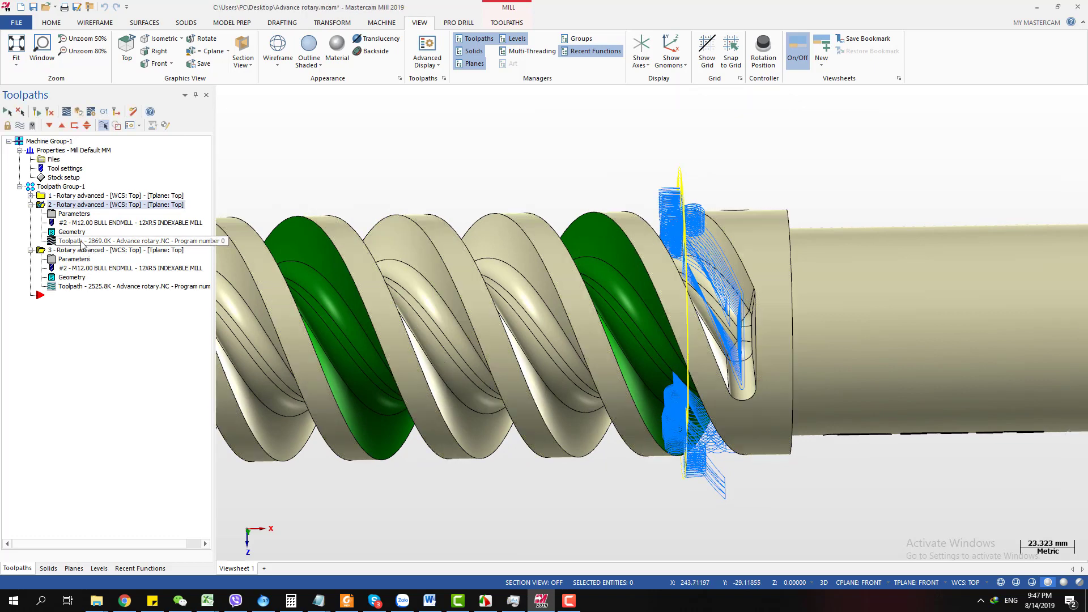
pyautogui.moveTo(606, 243); pyautogui.dragTo(481, 134, button='middle')
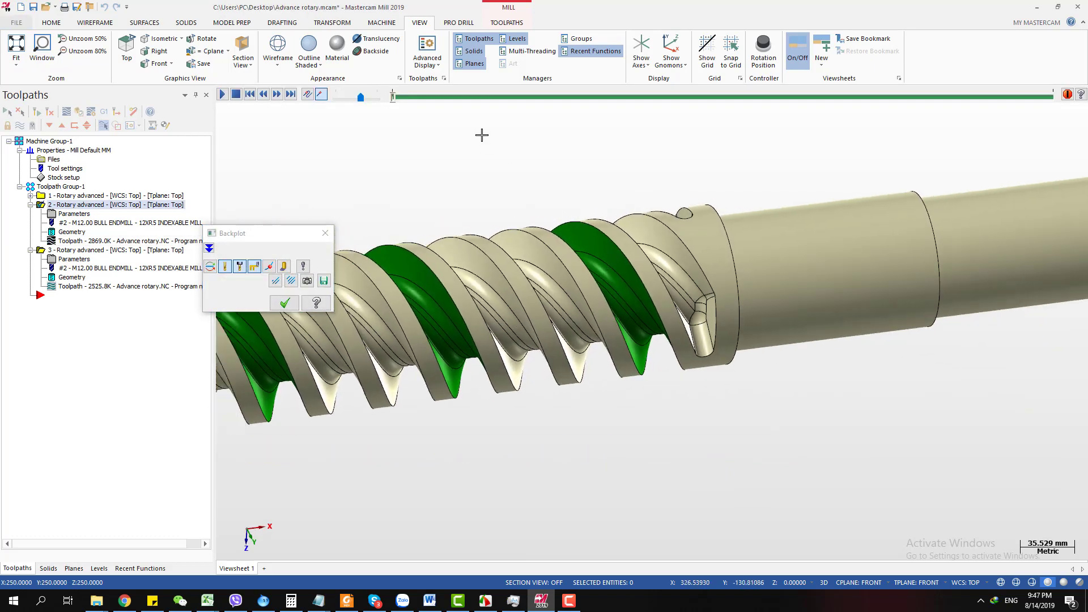
pyautogui.moveTo(393, 98); pyautogui.dragTo(510, 146)
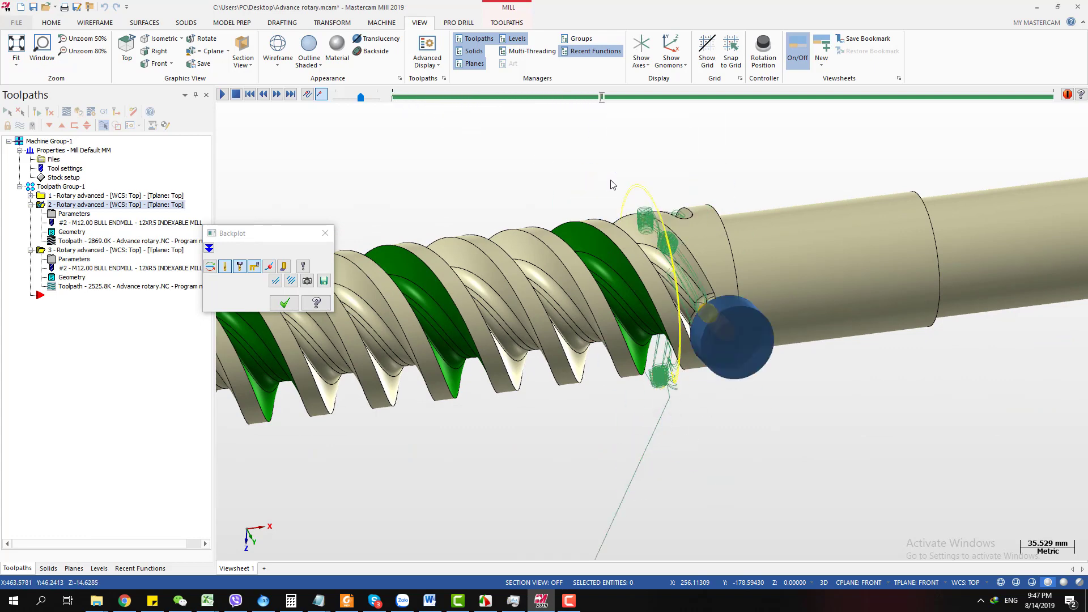
# Inspect the tool motion at the run-out up close, backplot the second operation to its end and close the backplot
pyautogui.scroll(2, 721, 333)
pyautogui.scroll(3, 720, 333)
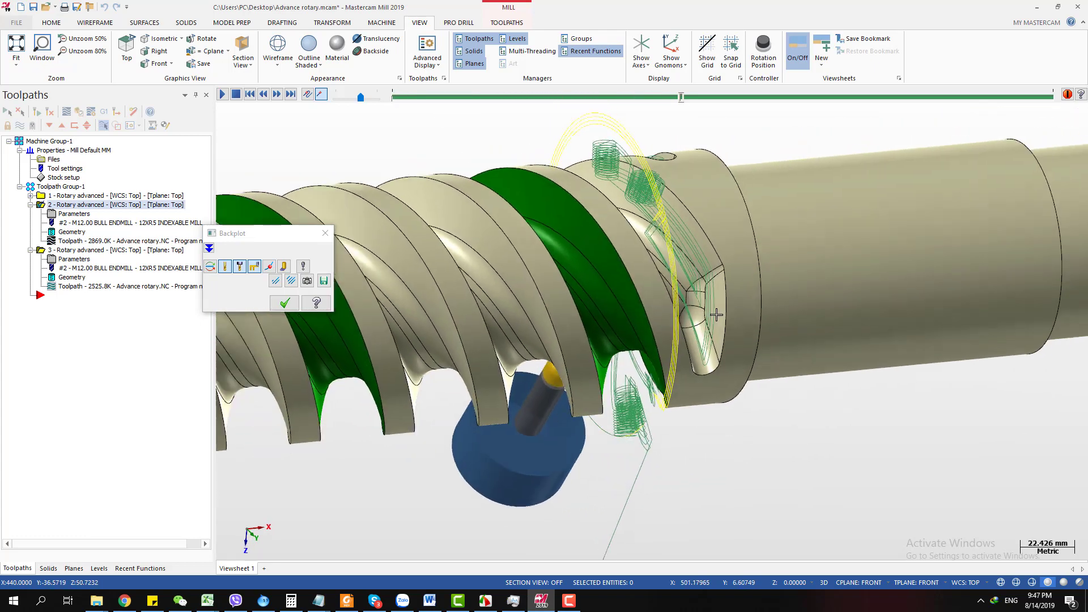
pyautogui.scroll(-3, 667, 340)
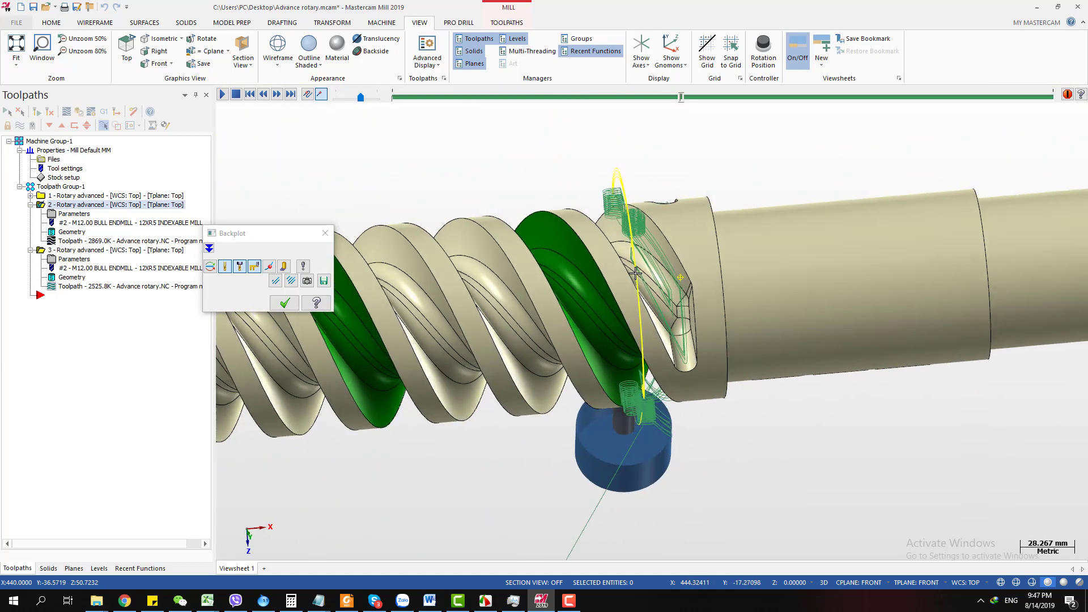
pyautogui.moveTo(685, 302); pyautogui.dragTo(719, 296, button='middle')
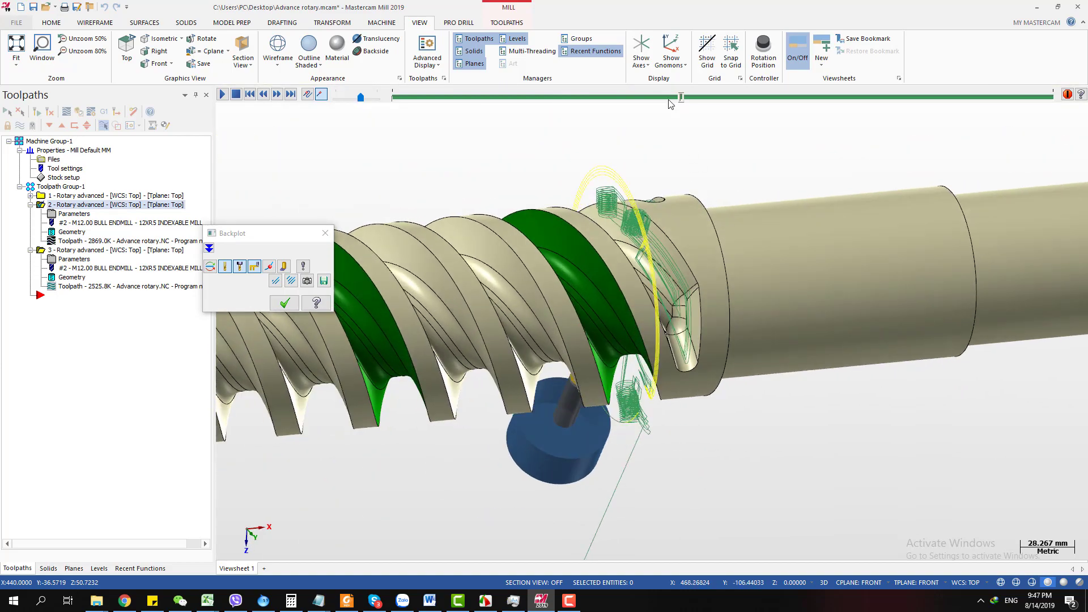
pyautogui.moveTo(681, 98); pyautogui.dragTo(1075, 142)
pyautogui.moveTo(664, 350); pyautogui.dragTo(629, 249, button='middle')
pyautogui.click(283, 306)
# Backplot the third Rotary Advanced operation to its end, view the whole part and close the backplot
pyautogui.click(82, 288)
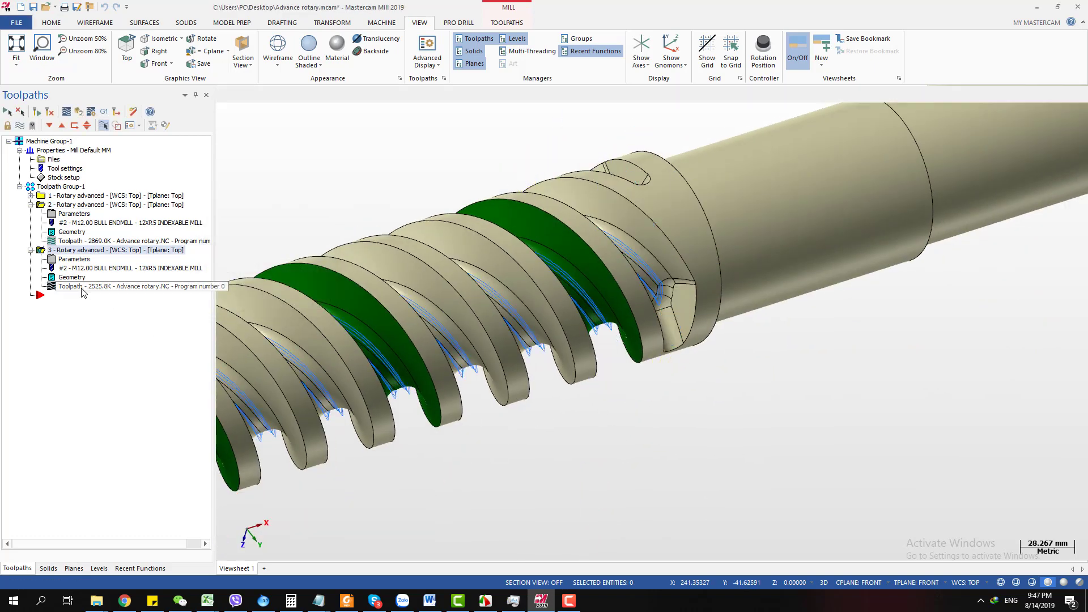
pyautogui.moveTo(395, 100); pyautogui.dragTo(1065, 161)
pyautogui.scroll(-5, 741, 261)
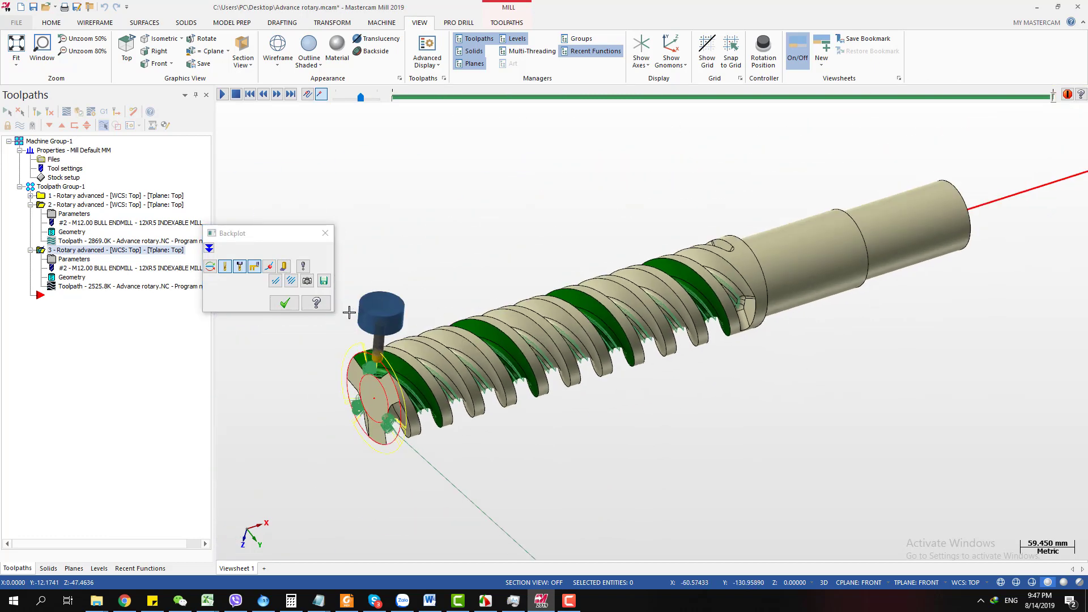
pyautogui.click(285, 303)
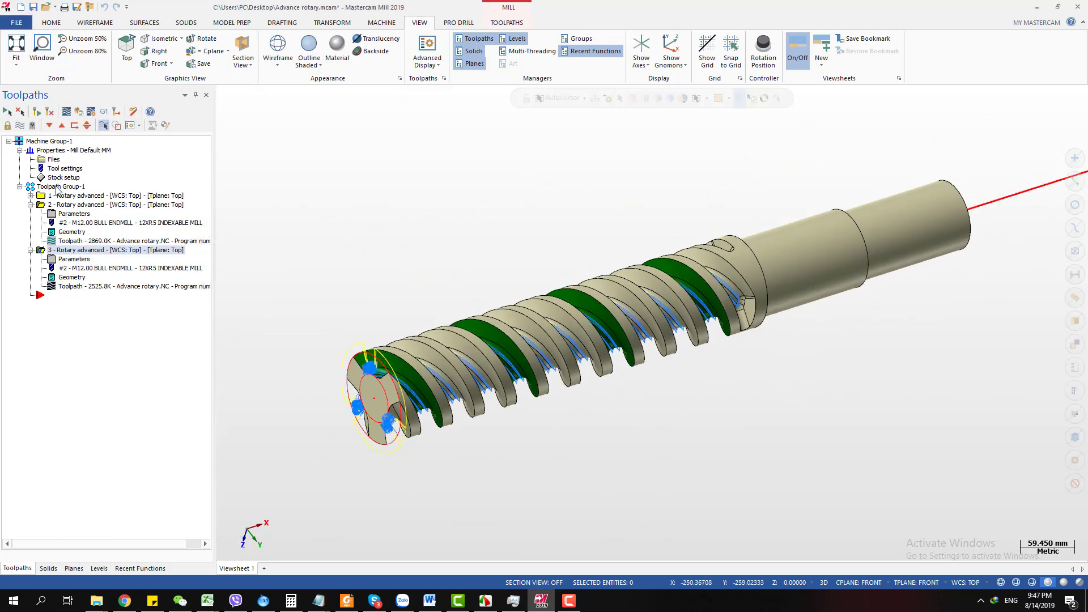
# Collapse the second operation, compare the existing operations' toolpaths, and paste a copy of the third Rotary Advanced operation after it
pyautogui.click(31, 205)
pyautogui.press('Up')
pyautogui.press('Up')
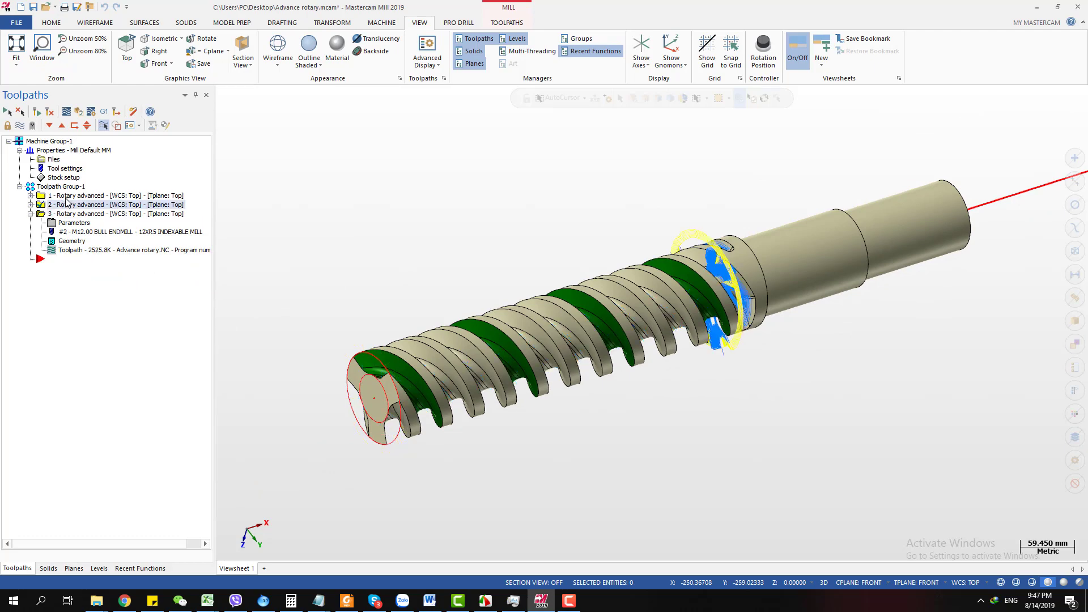
pyautogui.click(70, 214)
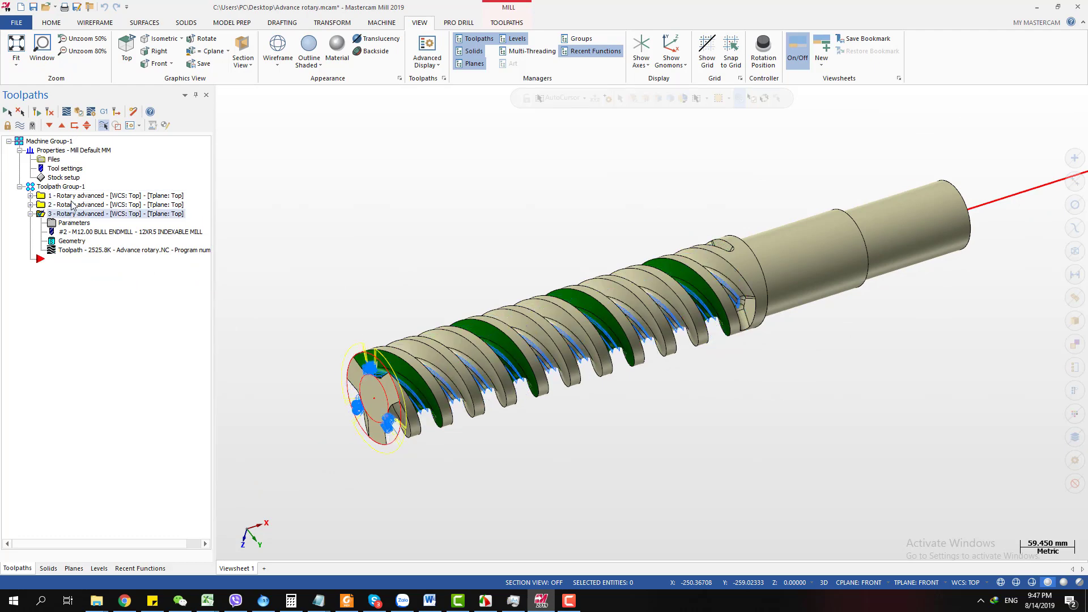
pyautogui.click(72, 196)
pyautogui.click(72, 213)
pyautogui.keyDown('shift'); pyautogui.click(72, 199); pyautogui.keyUp('shift')
pyautogui.click(69, 216)
pyautogui.hotkey('ctrl', 'v')
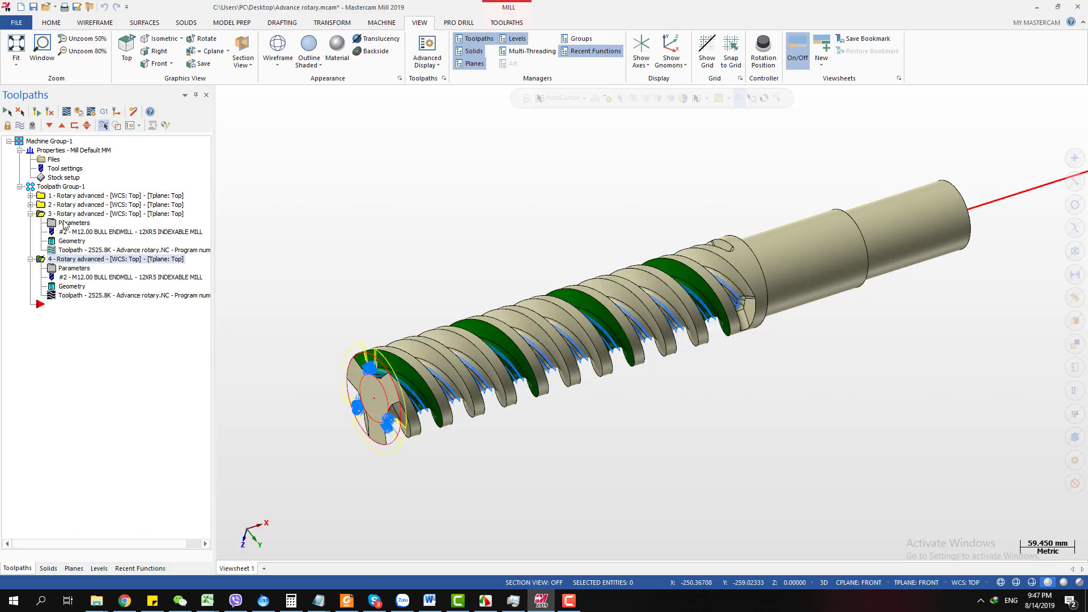
# Open the fourth Rotary Advanced operation's parameters and assign tool 3, the 12 mm ball mill
pyautogui.click(72, 268)
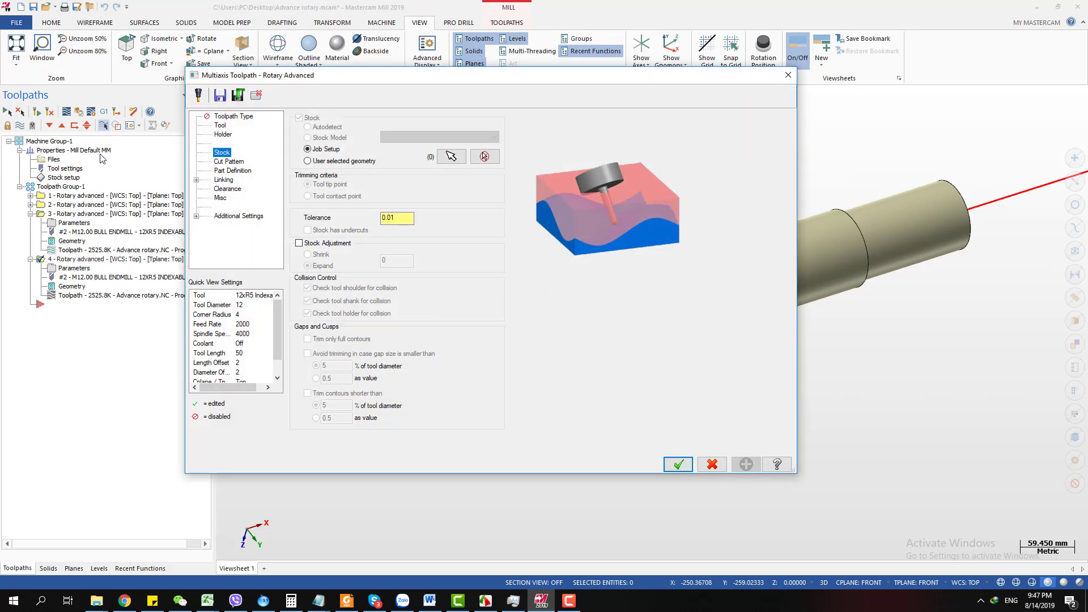
pyautogui.click(220, 126)
pyautogui.click(406, 167)
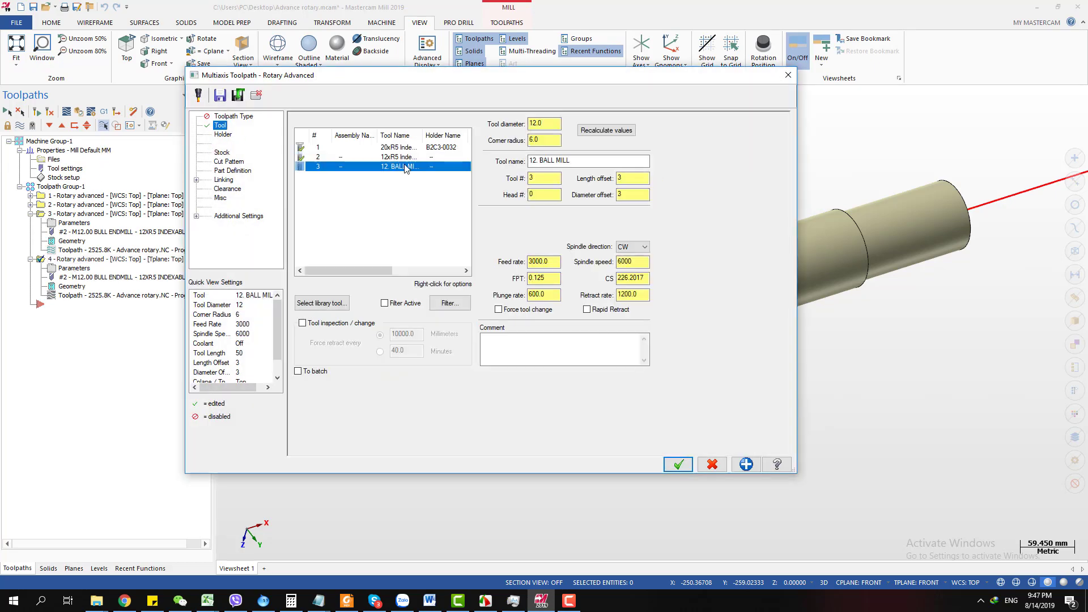
# Change the cut pattern's machining mode to Finishing, keeping the Radius constant slices pattern
pyautogui.click(232, 164)
pyautogui.click(434, 143)
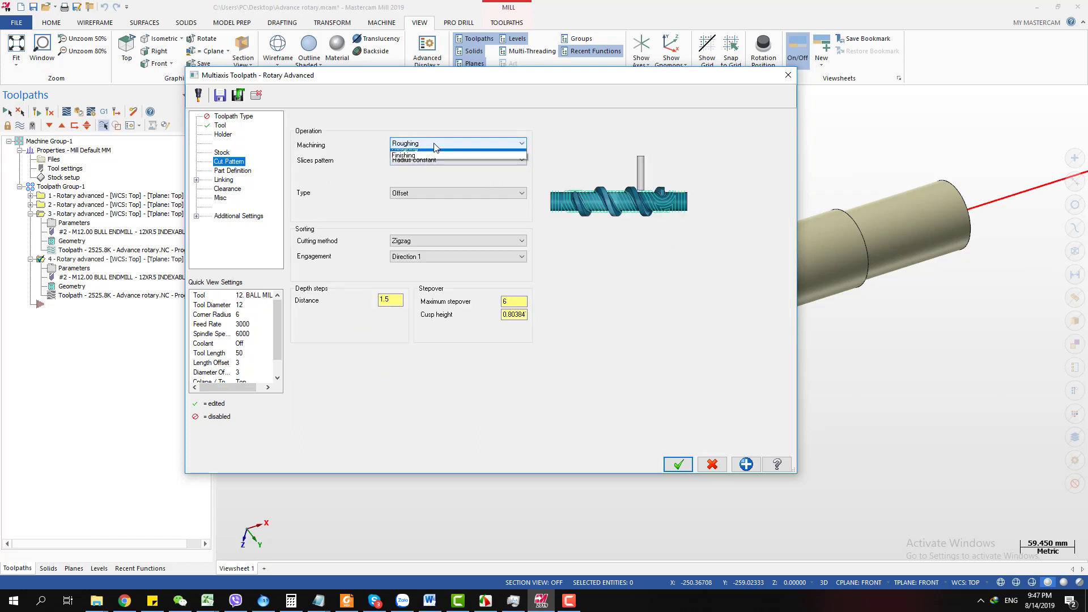
pyautogui.click(299, 146)
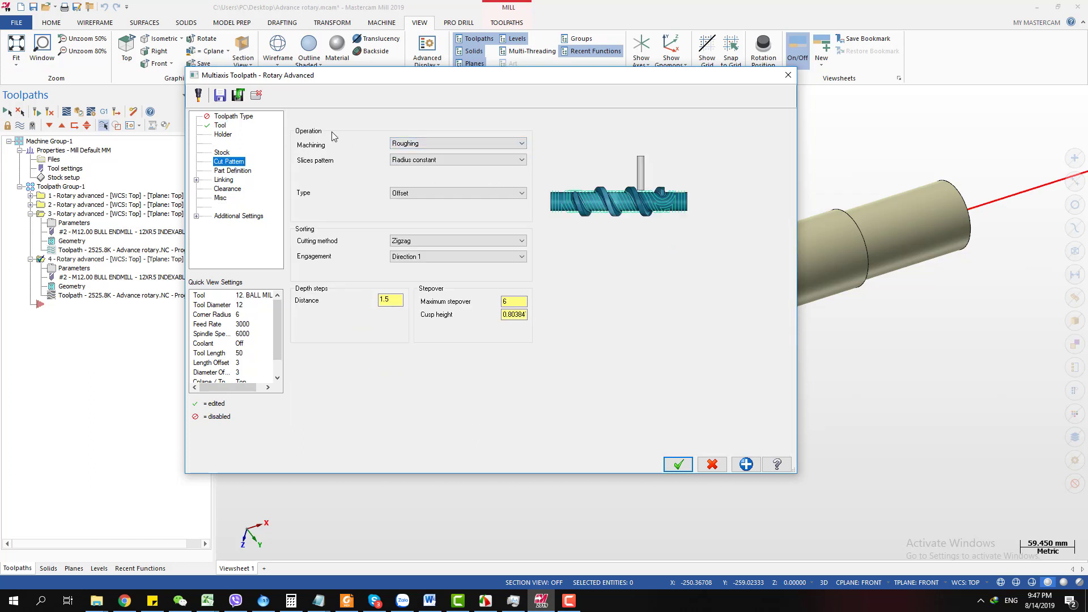
pyautogui.click(417, 144)
pyautogui.click(412, 161)
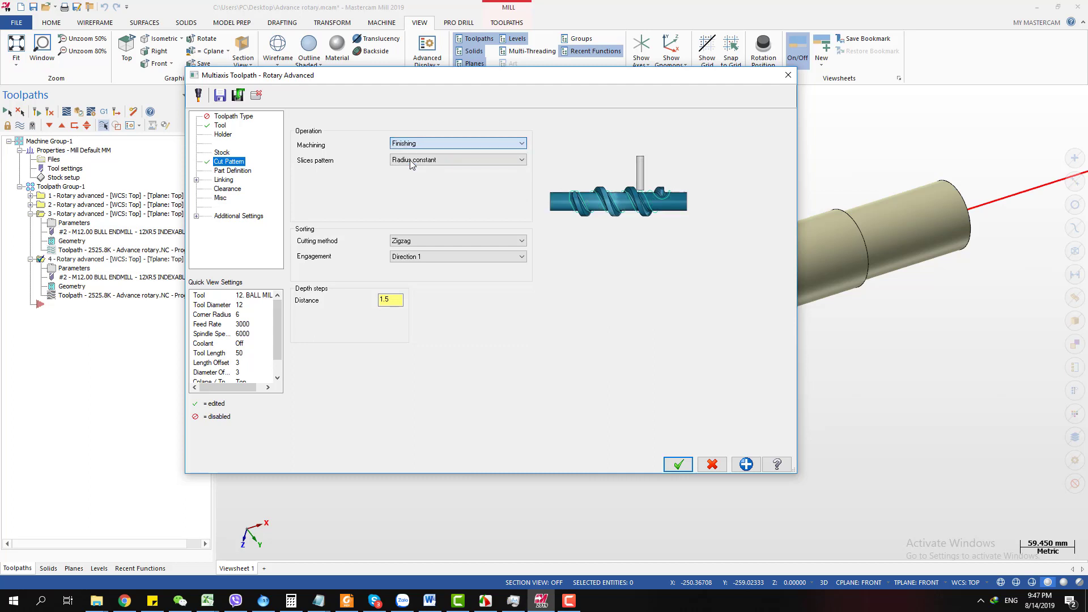
pyautogui.click(425, 160)
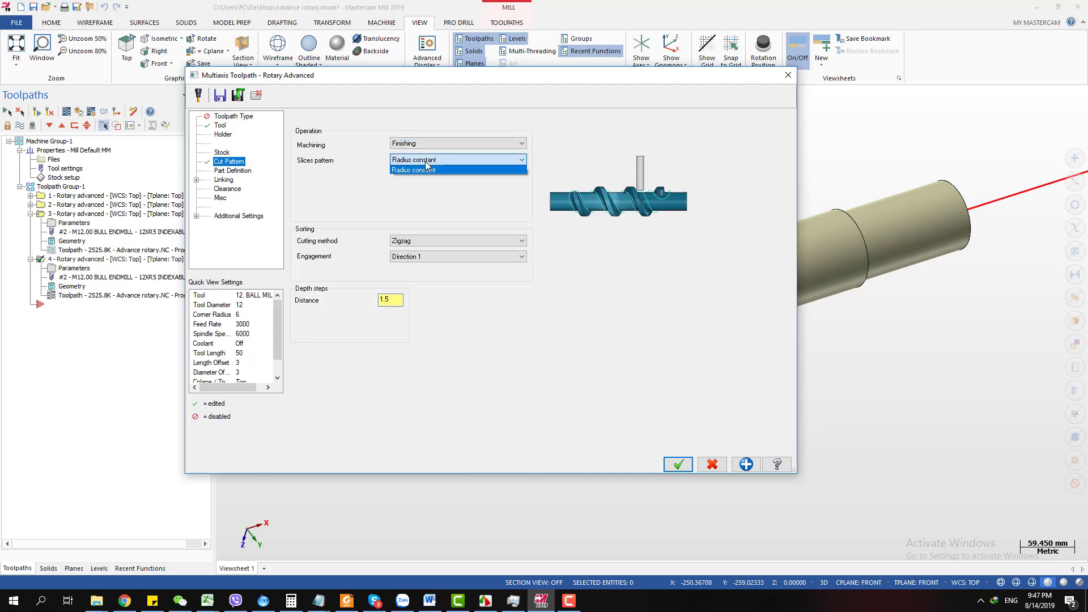
pyautogui.click(425, 161)
pyautogui.click(427, 160)
pyautogui.click(427, 160)
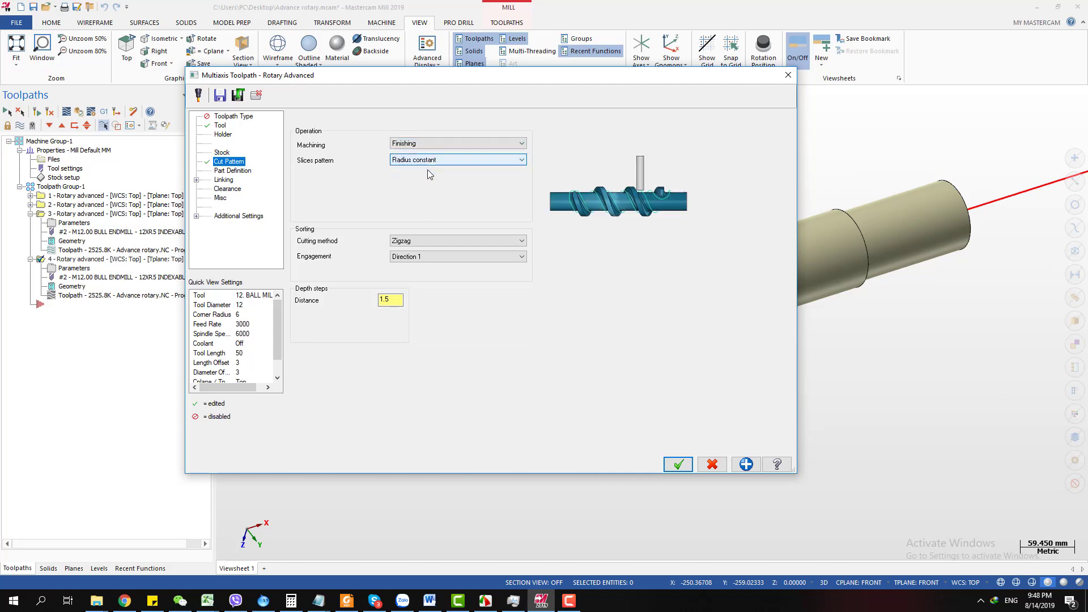
# Keep the Zigzag cutting method and set the cut pattern's depth step distance to 1
pyautogui.click(430, 239)
pyautogui.click(430, 240)
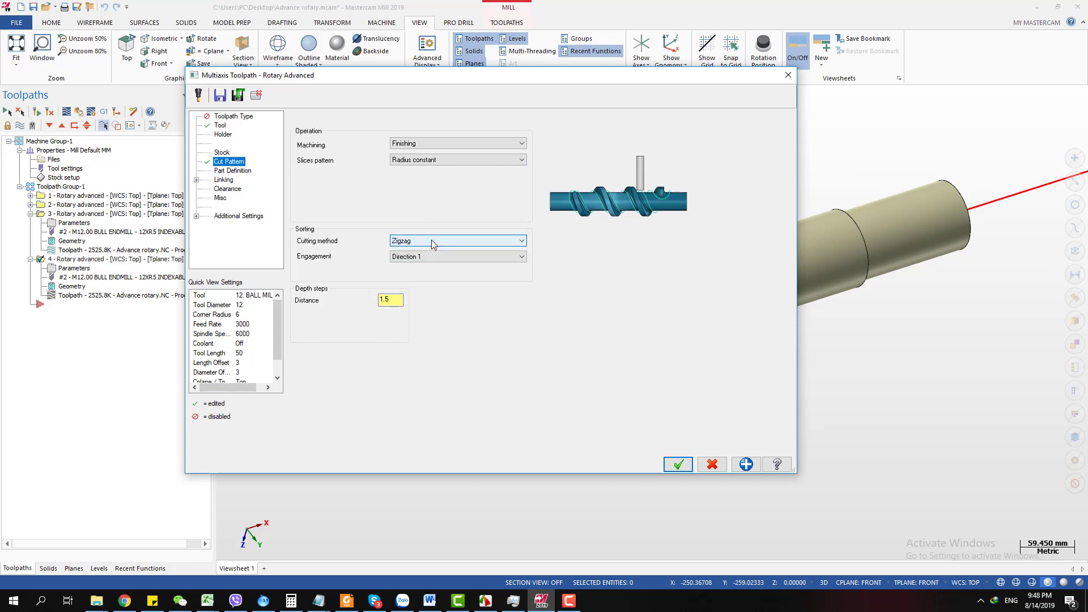
pyautogui.click(378, 301)
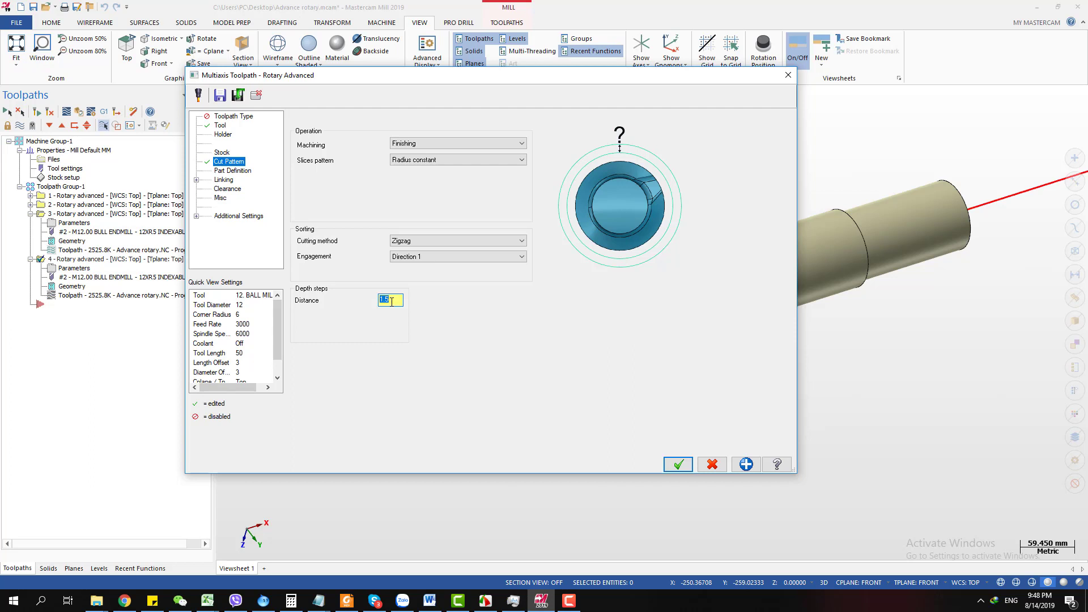
pyautogui.write('1')
# Set the wall surfaces' stock to leave to 0 in the part definition, keeping the 0.1 cut tolerance
pyautogui.click(242, 171)
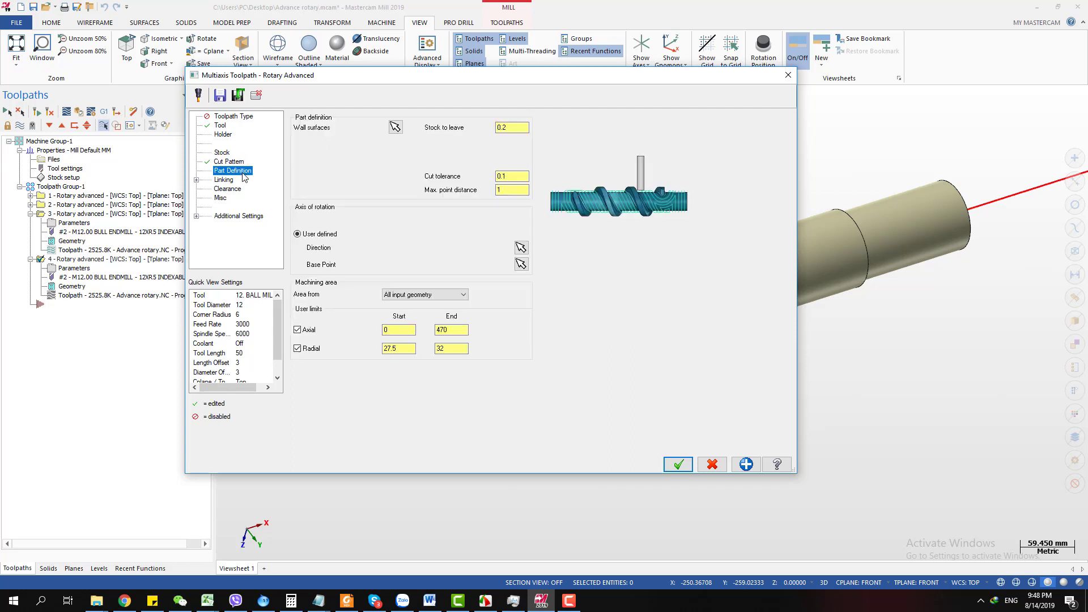
pyautogui.click(504, 130)
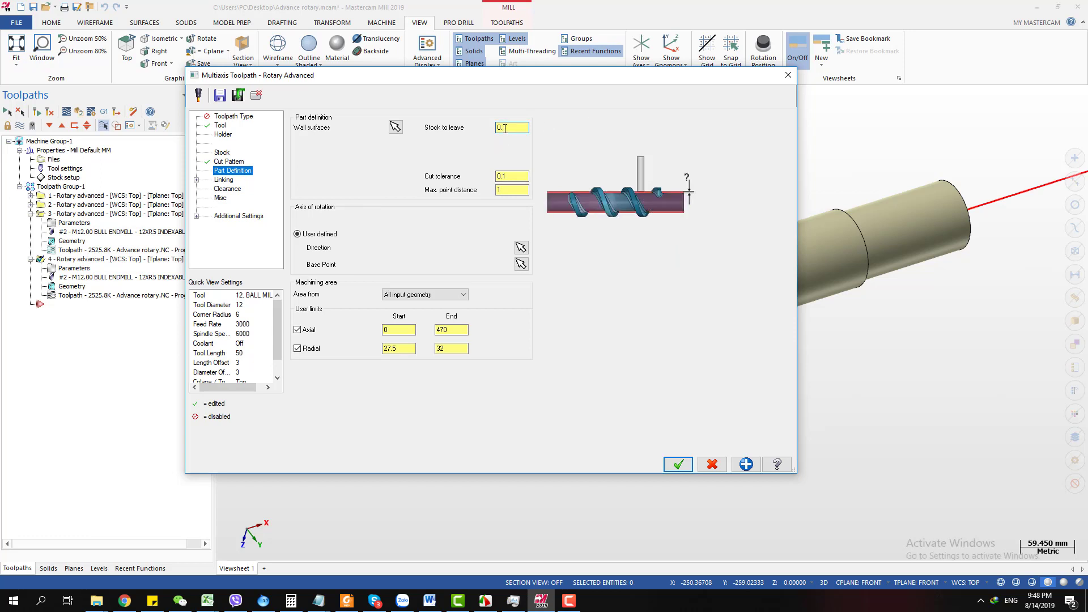
pyautogui.doubleClick(509, 175)
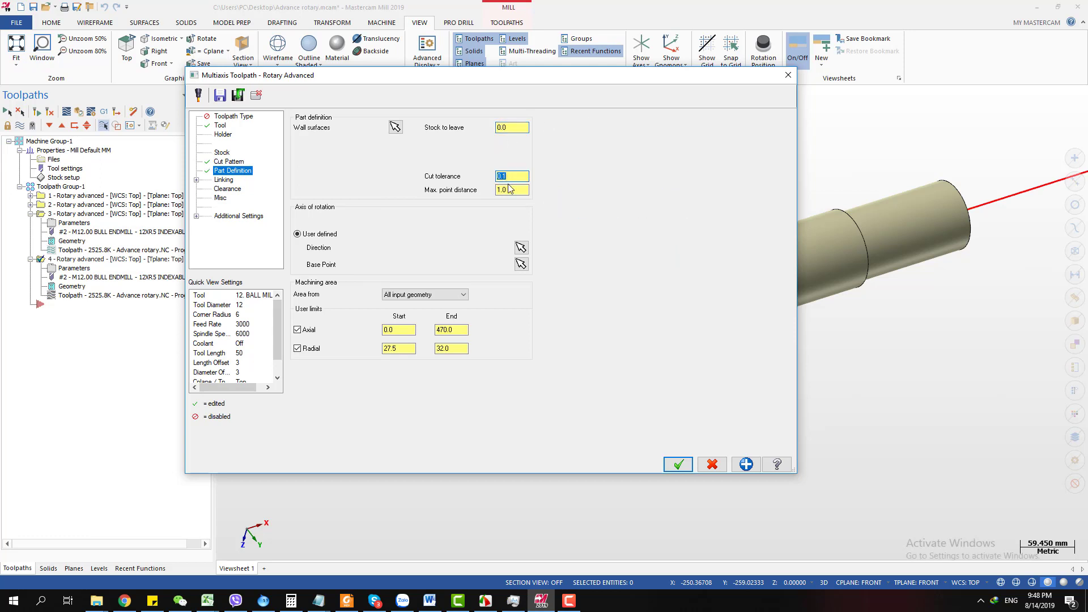
pyautogui.doubleClick(510, 125)
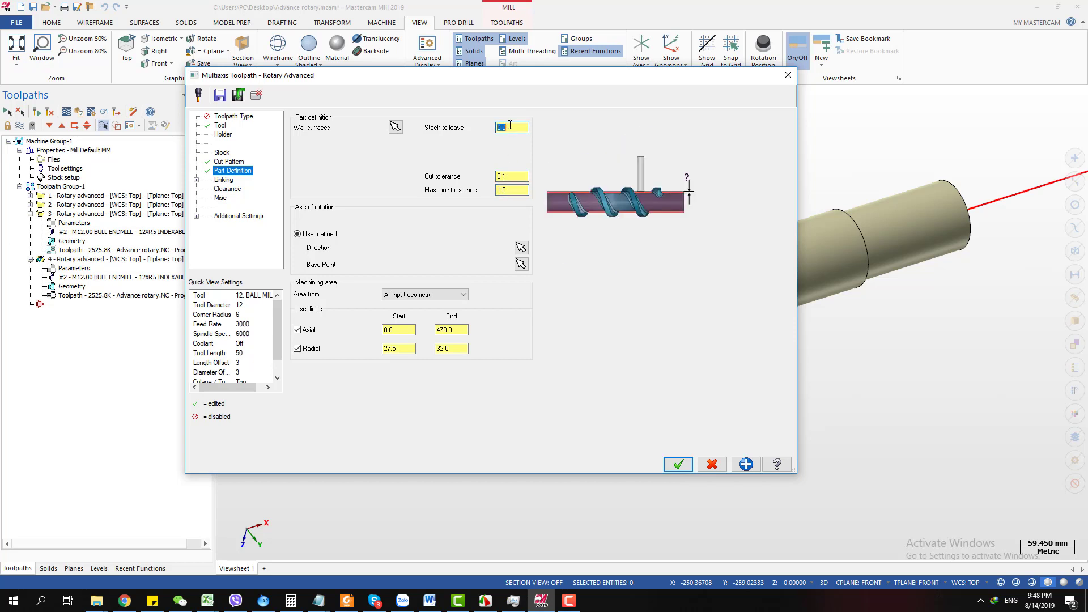
pyautogui.click(507, 190)
pyautogui.click(505, 176)
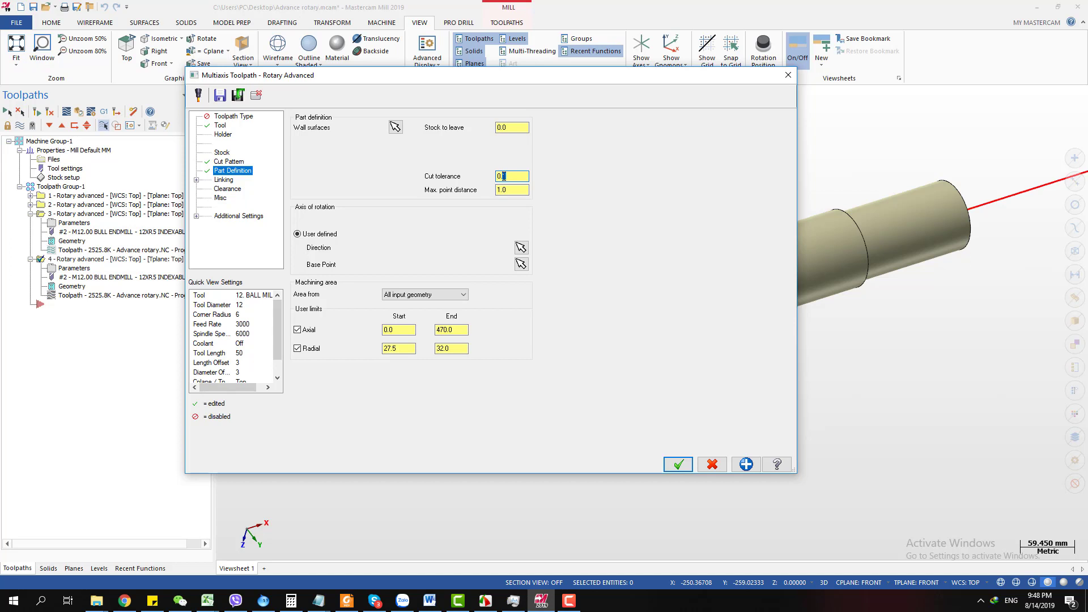
# Set the radial user limit's end to 52.5, keeping its start at 27.5 and the axial limits at 0 and 470
pyautogui.doubleClick(406, 333)
pyautogui.doubleClick(402, 348)
pyautogui.doubleClick(456, 349)
pyautogui.write('52')
pyautogui.click(457, 328)
pyautogui.moveTo(645, 80); pyautogui.dragTo(233, 147)
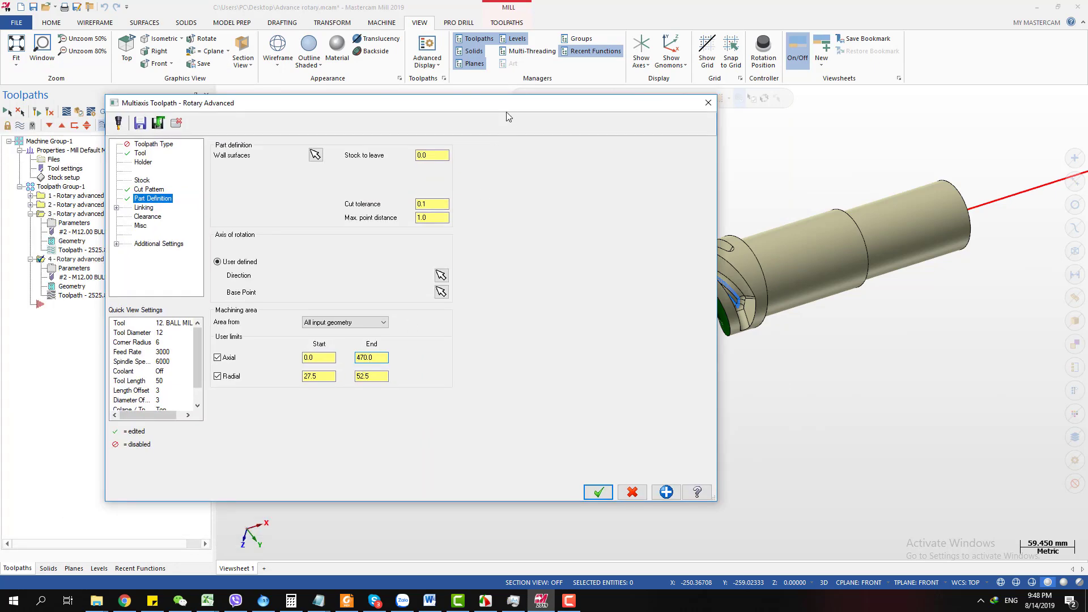
pyautogui.moveTo(506, 106); pyautogui.dragTo(124, 180)
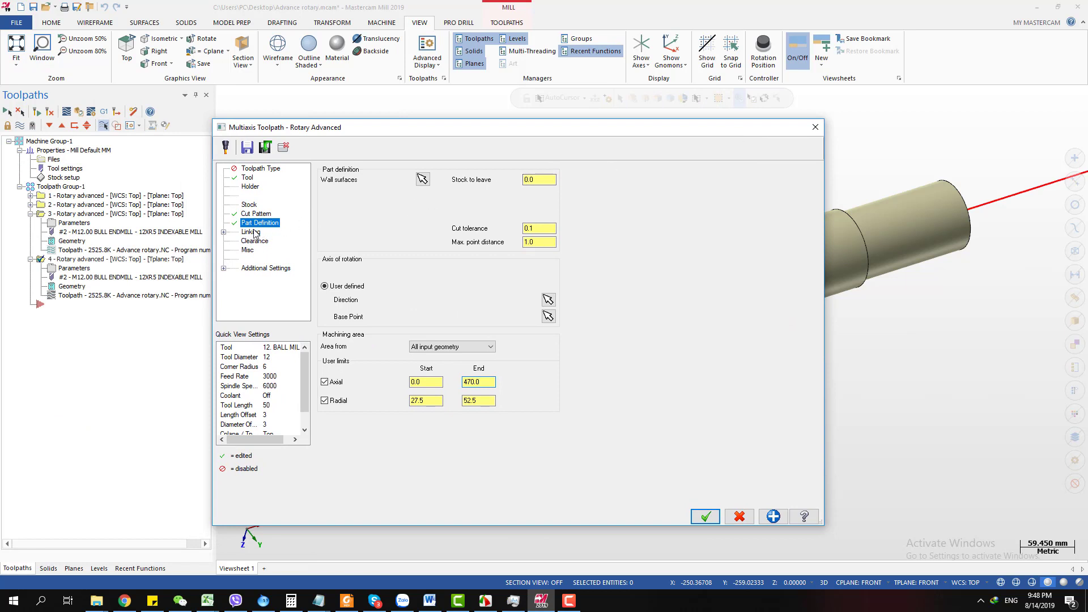
# Review the linking and cut pattern settings, comparing the depth step distance with the flutes on the part
pyautogui.click(253, 232)
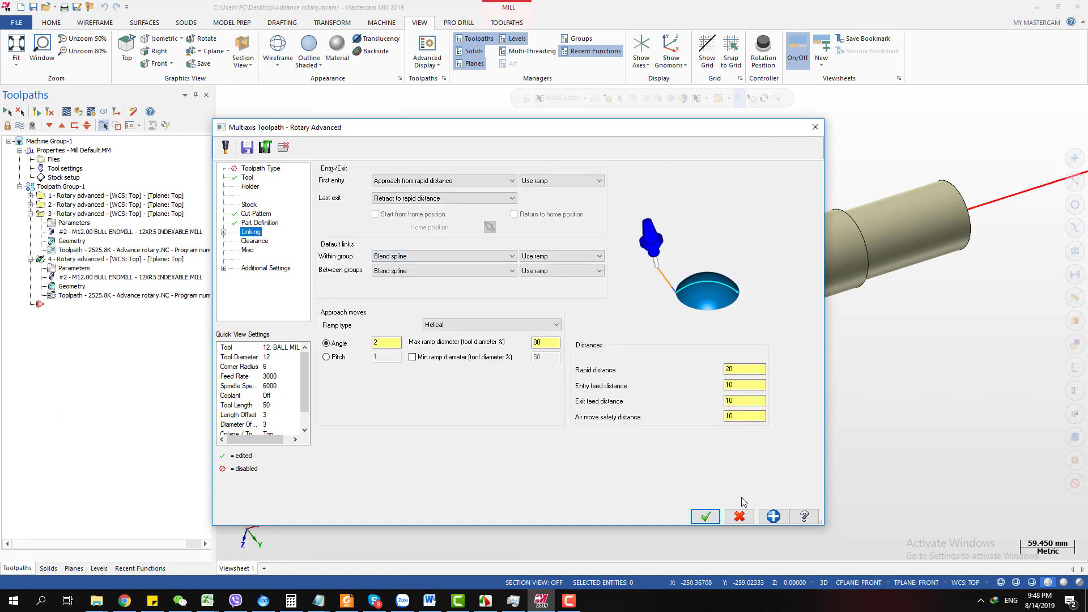
pyautogui.click(257, 216)
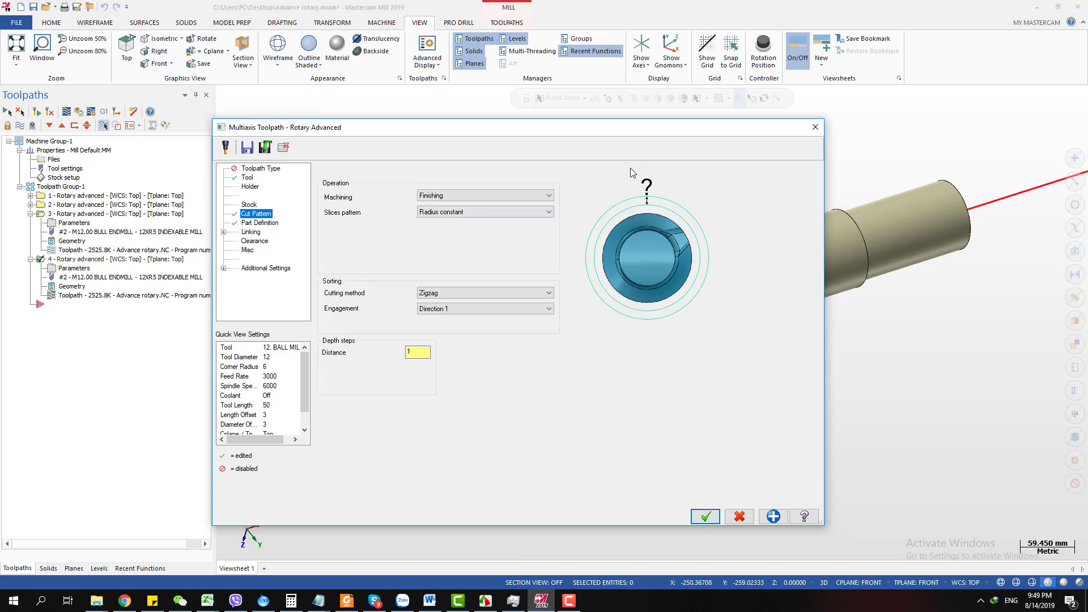
pyautogui.moveTo(657, 128); pyautogui.dragTo(385, 151)
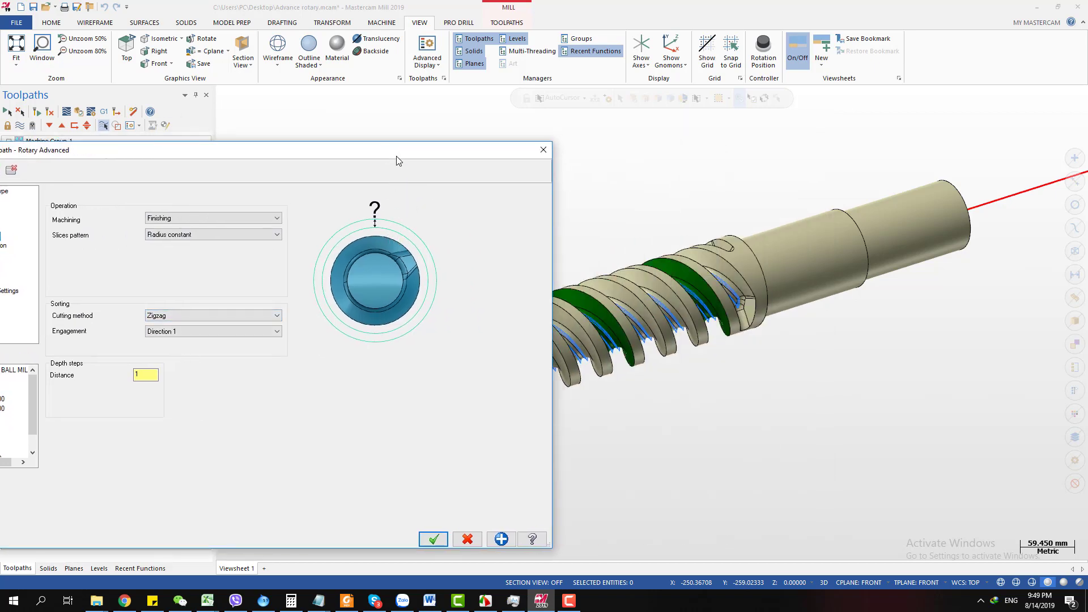
pyautogui.moveTo(395, 155); pyautogui.dragTo(341, 497)
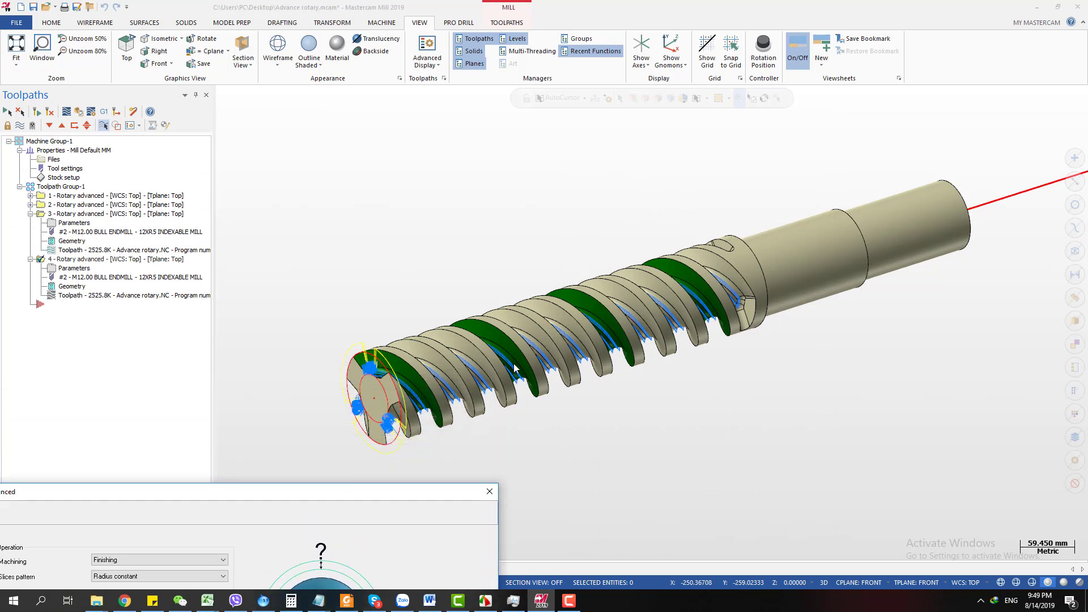
pyautogui.moveTo(447, 498); pyautogui.dragTo(574, 434)
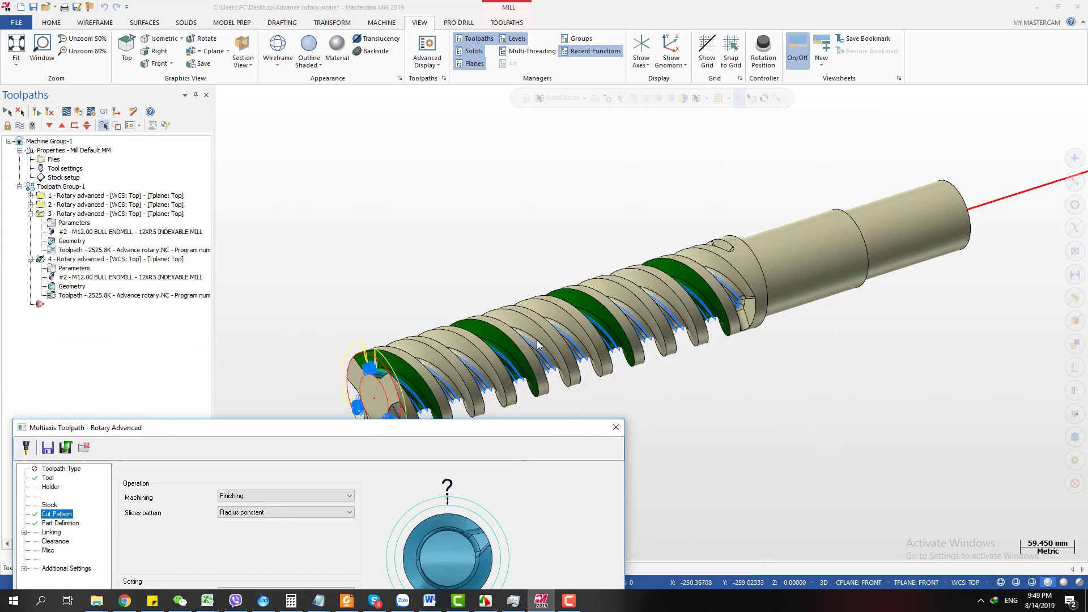
pyautogui.moveTo(499, 429); pyautogui.dragTo(718, 104)
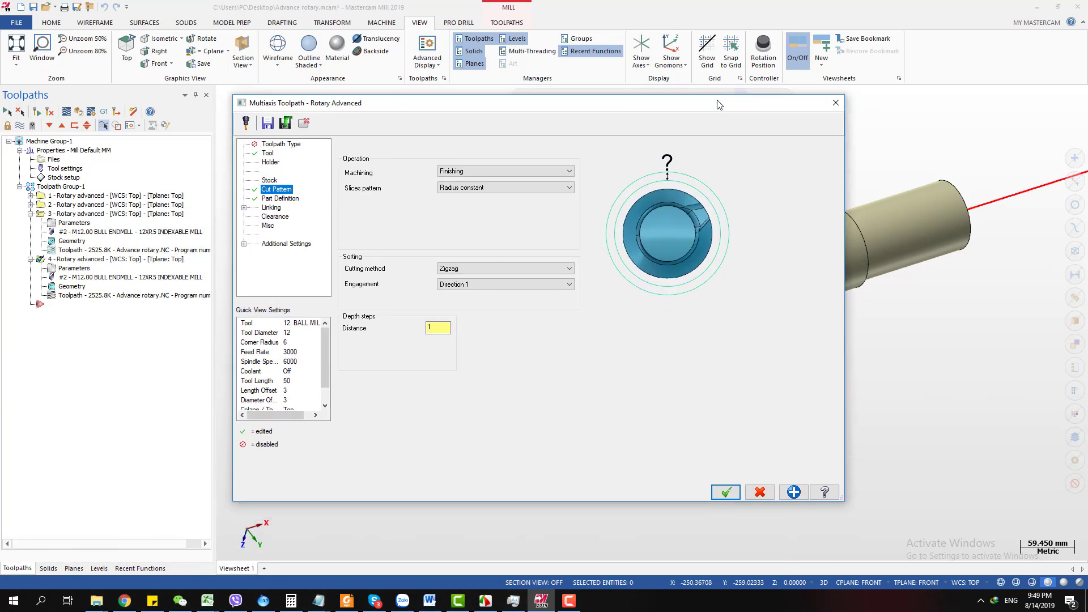
pyautogui.moveTo(436, 333); pyautogui.dragTo(424, 331)
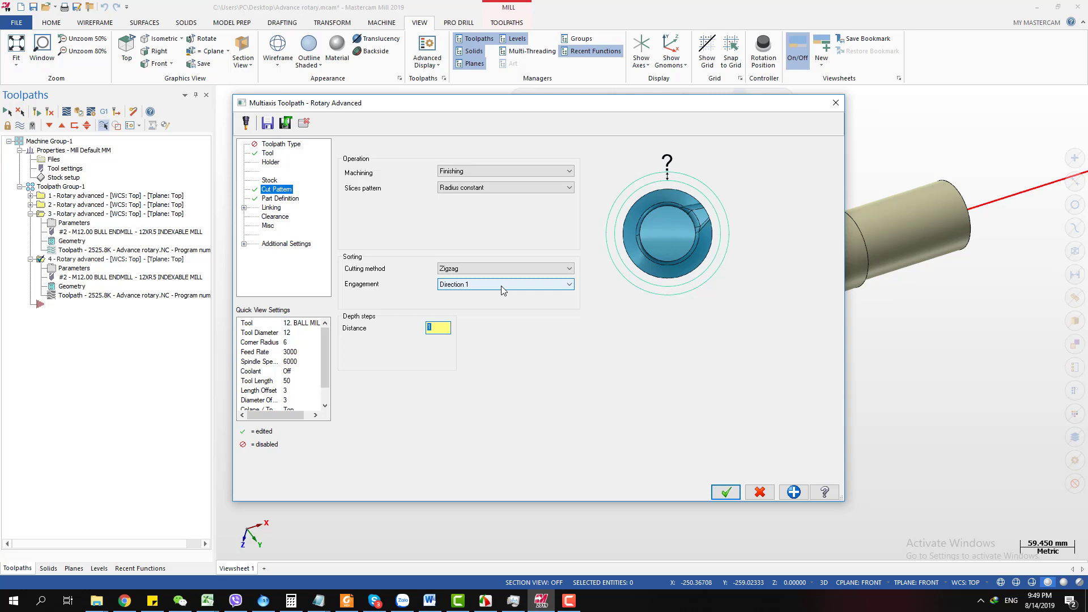
pyautogui.moveTo(608, 102); pyautogui.dragTo(242, 192)
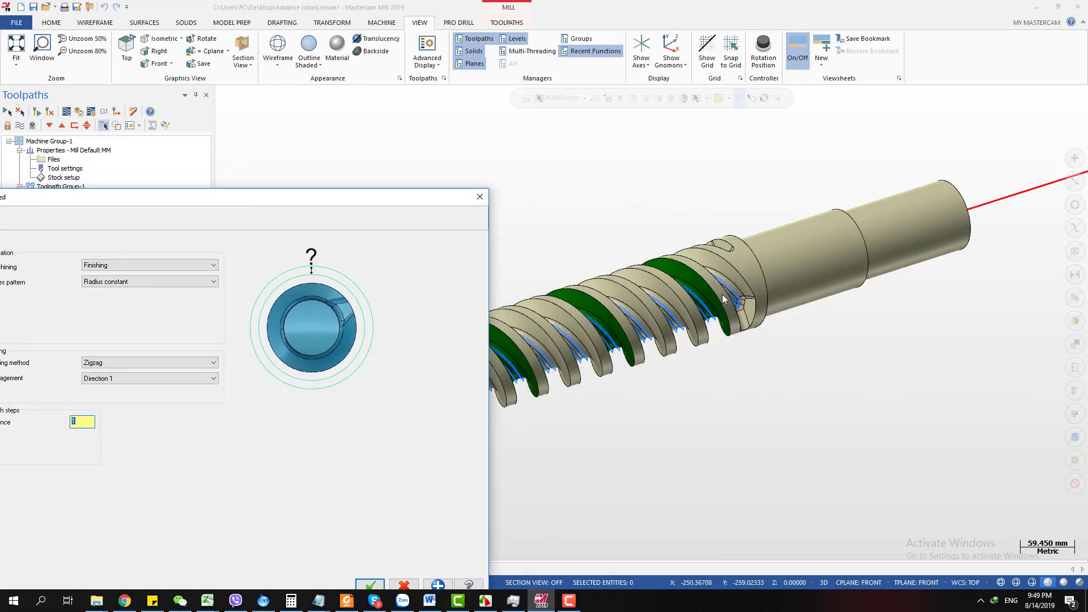
pyautogui.moveTo(405, 195); pyautogui.dragTo(770, 96)
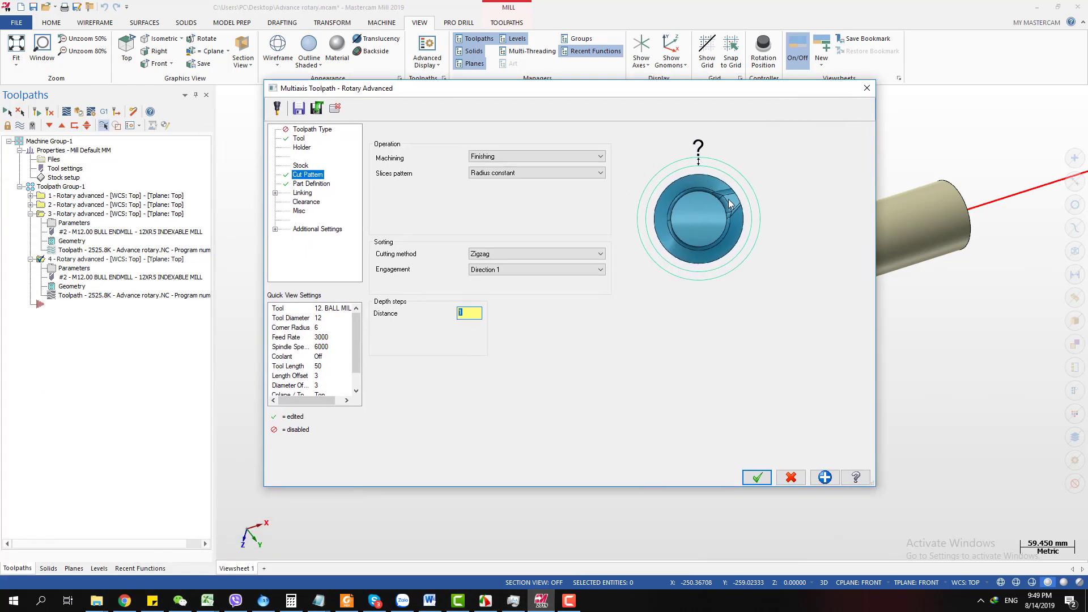
# Accept the fourth operation's finishing parameters, regenerate its toolpath and view the passes near the part's end face
pyautogui.click(758, 477)
pyautogui.press('Return')
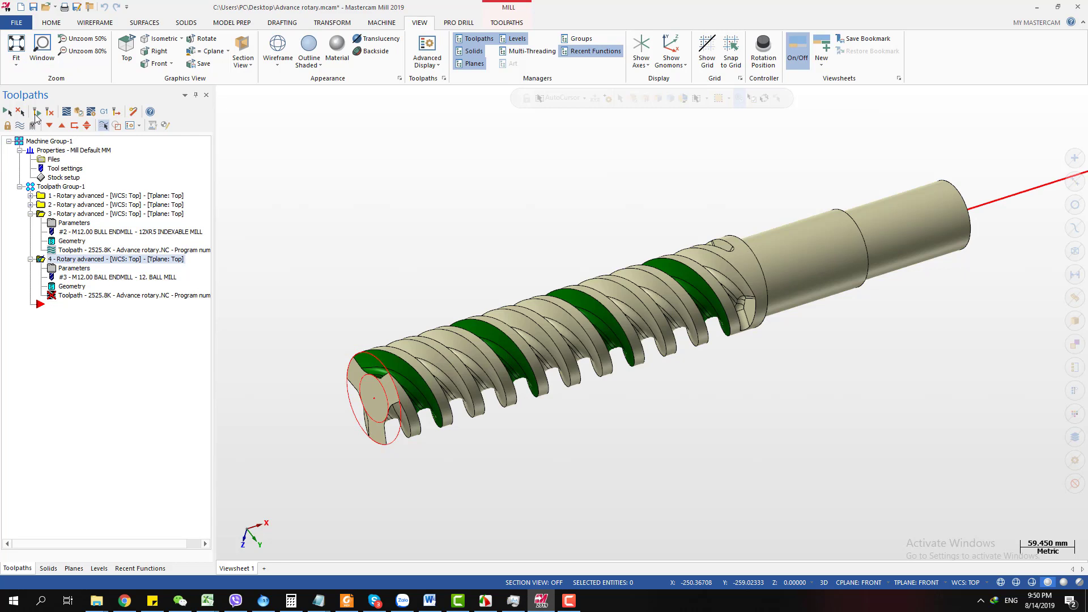
pyautogui.click(36, 113)
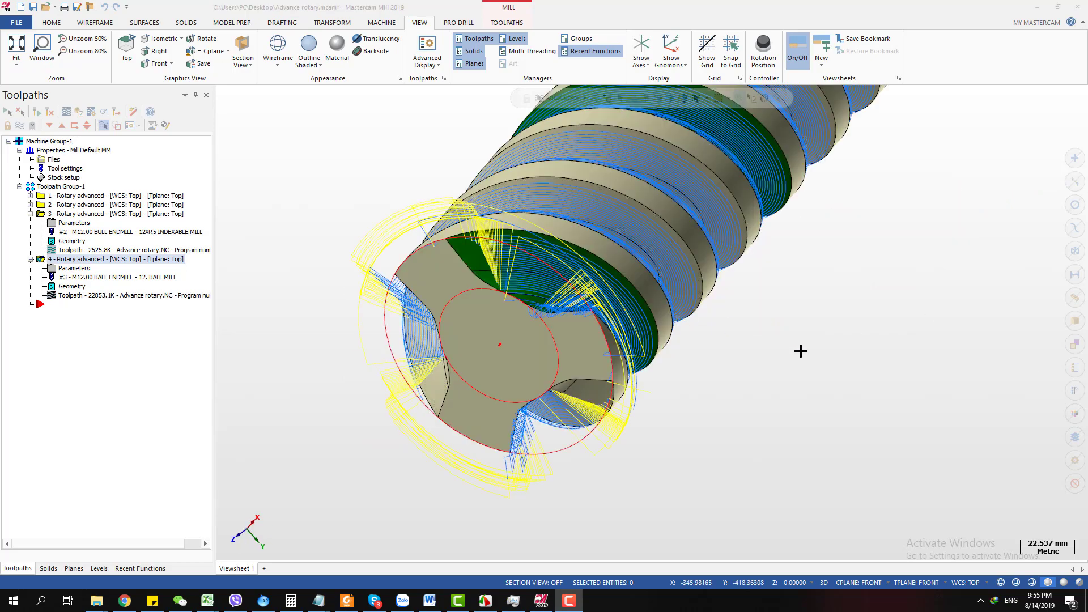
pyautogui.scroll(-2, 748, 381)
pyautogui.scroll(2, 753, 418)
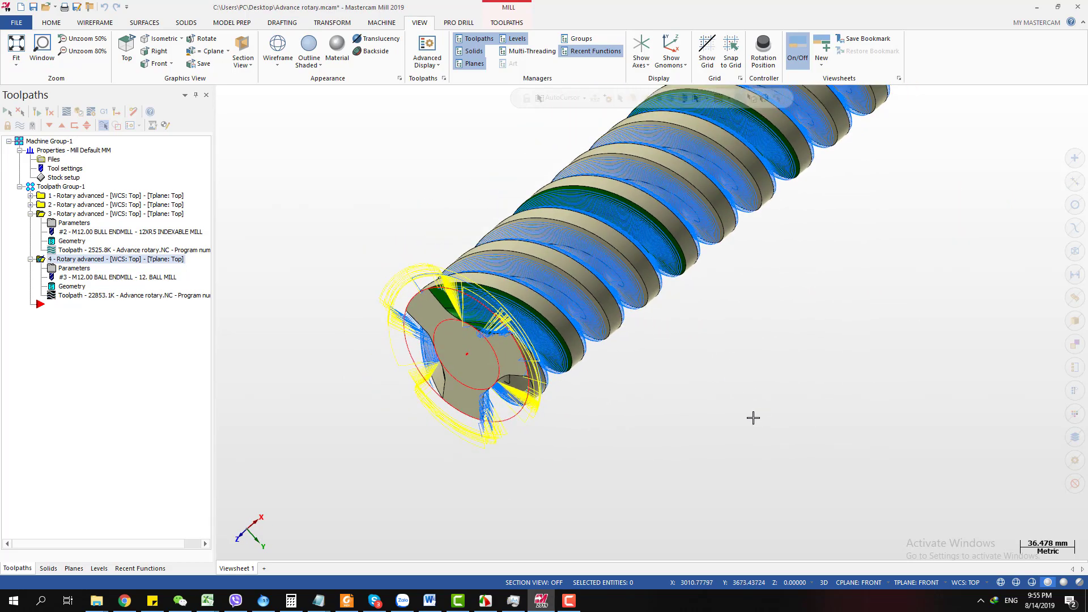
pyautogui.scroll(-2, 756, 374)
pyautogui.scroll(2, 561, 369)
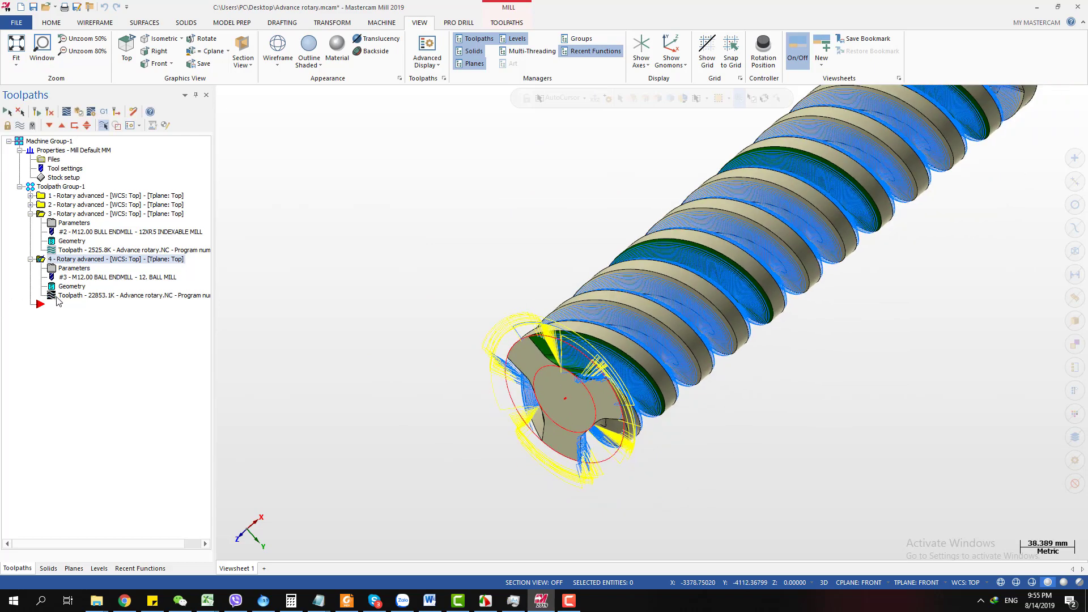
# Start a backplot of the fourth operation and advance it most of the way through the toolpath
pyautogui.click(66, 111)
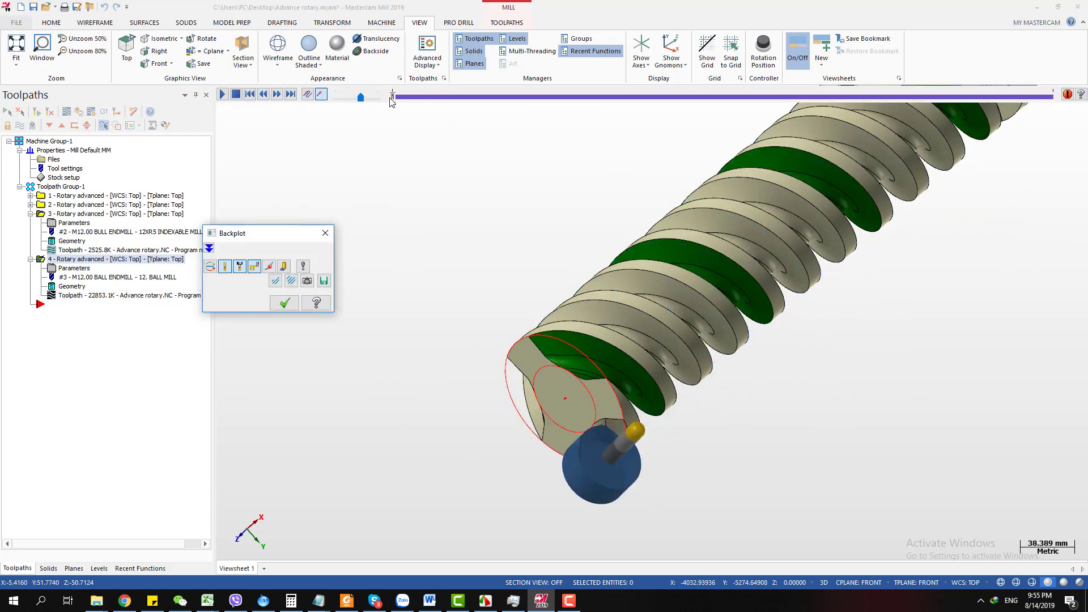
pyautogui.moveTo(391, 98); pyautogui.dragTo(604, 175)
pyautogui.scroll(2, 715, 385)
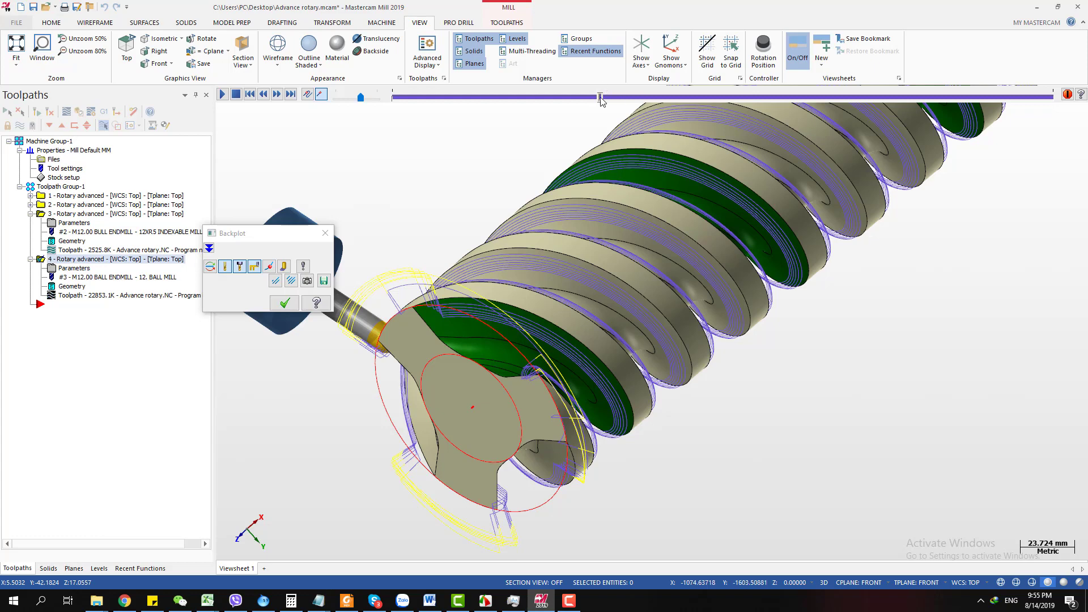
pyautogui.moveTo(602, 101); pyautogui.dragTo(858, 124)
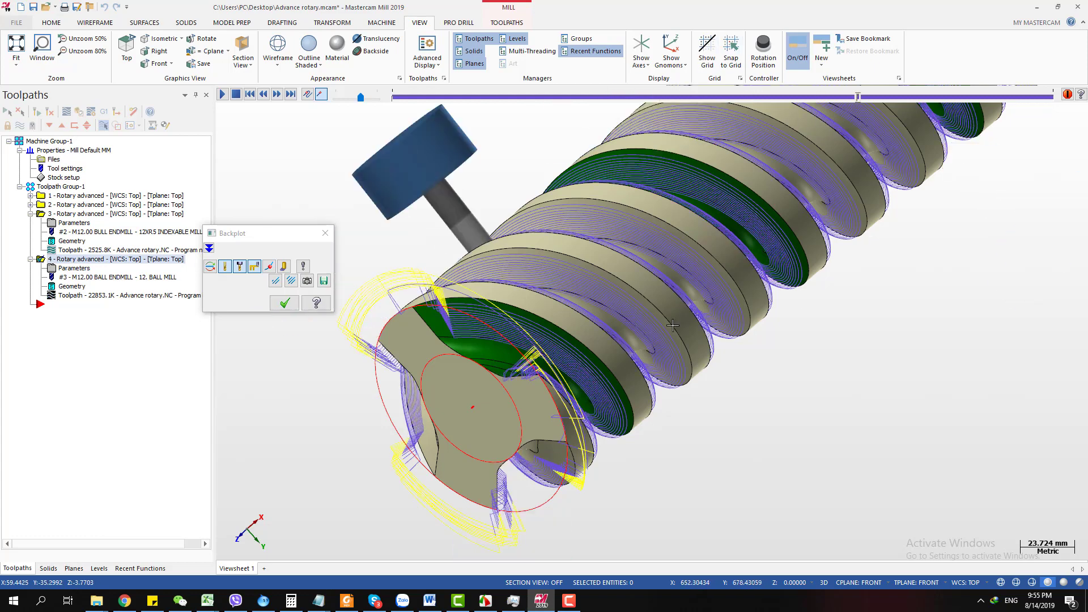
# Inspect the finishing passes around the end face and flute walls, and backplot the fourth operation to its end
pyautogui.scroll(-2, 672, 325)
pyautogui.moveTo(673, 326); pyautogui.dragTo(534, 355, button='middle')
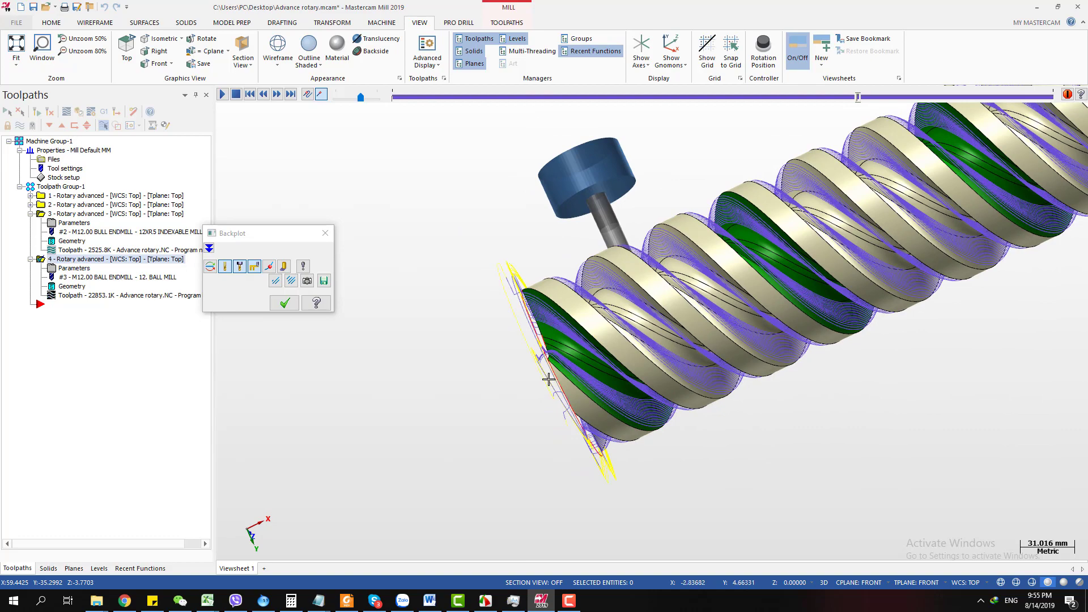
pyautogui.moveTo(519, 392); pyautogui.dragTo(653, 390, button='middle')
pyautogui.scroll(4, 653, 389)
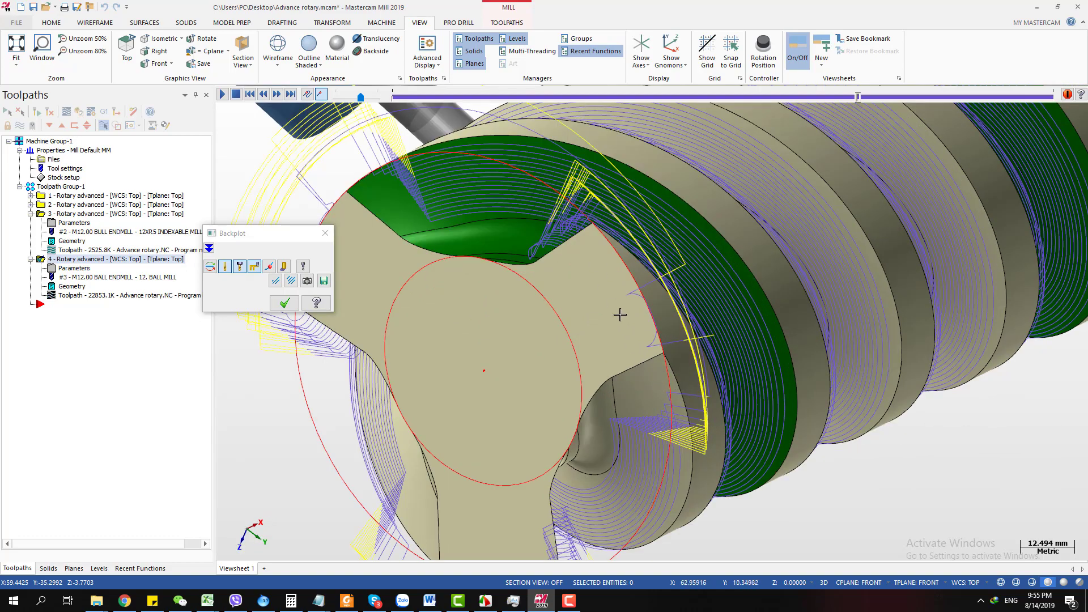
pyautogui.scroll(-2, 578, 299)
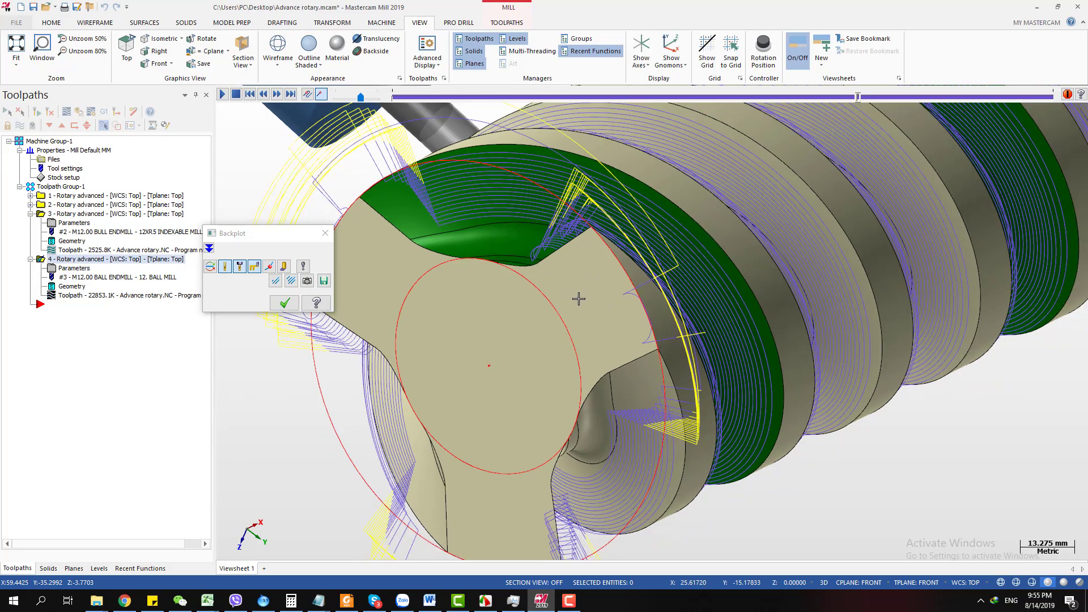
pyautogui.moveTo(596, 291); pyautogui.dragTo(541, 230, button='middle')
pyautogui.scroll(-4, 522, 308)
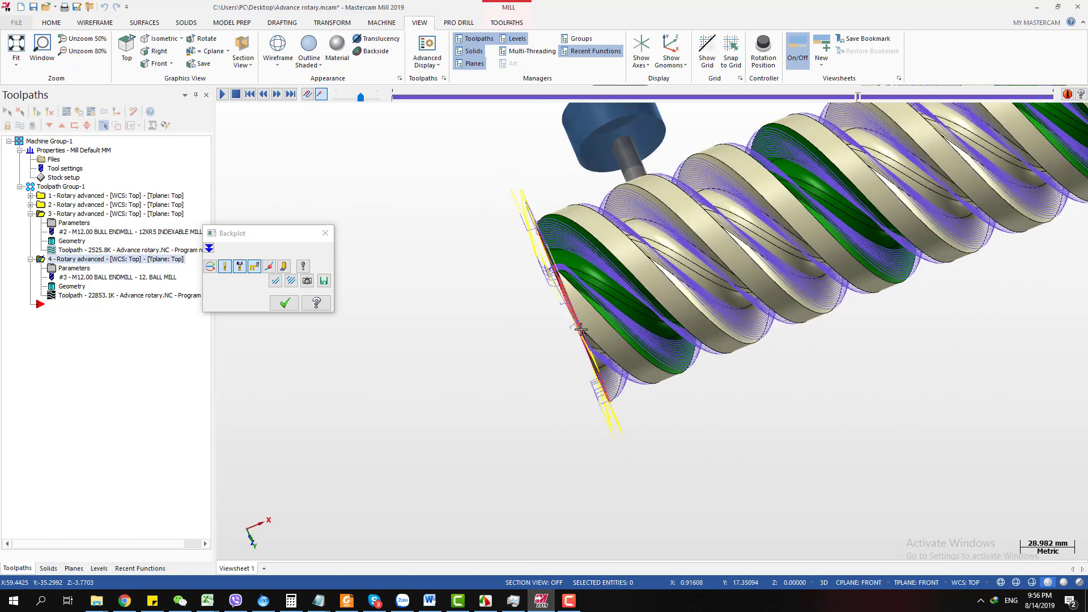
pyautogui.moveTo(568, 298); pyautogui.dragTo(550, 289, button='middle')
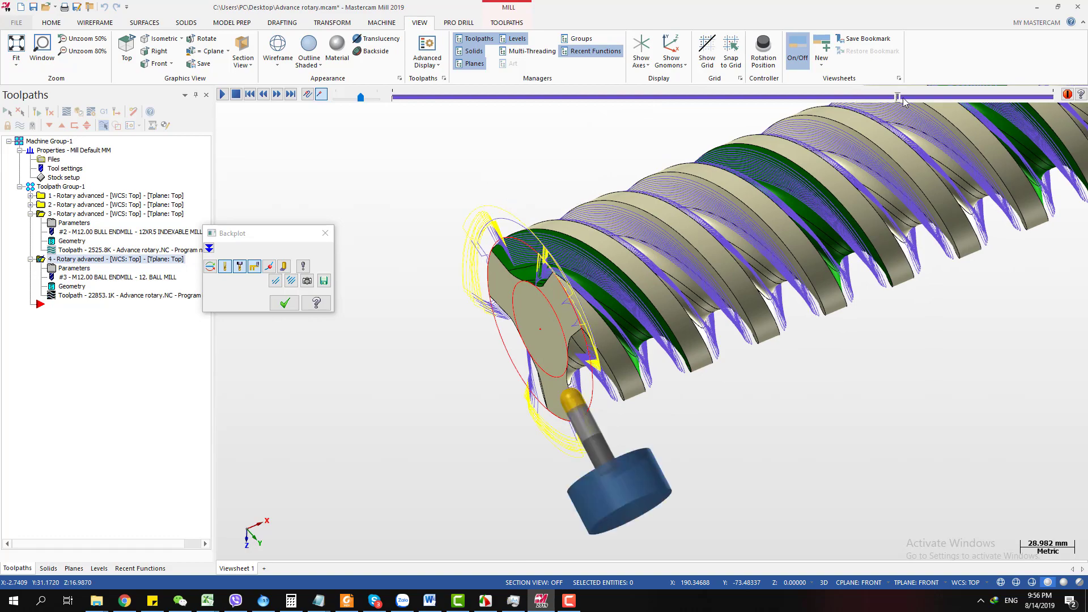
pyautogui.scroll(-2, 715, 337)
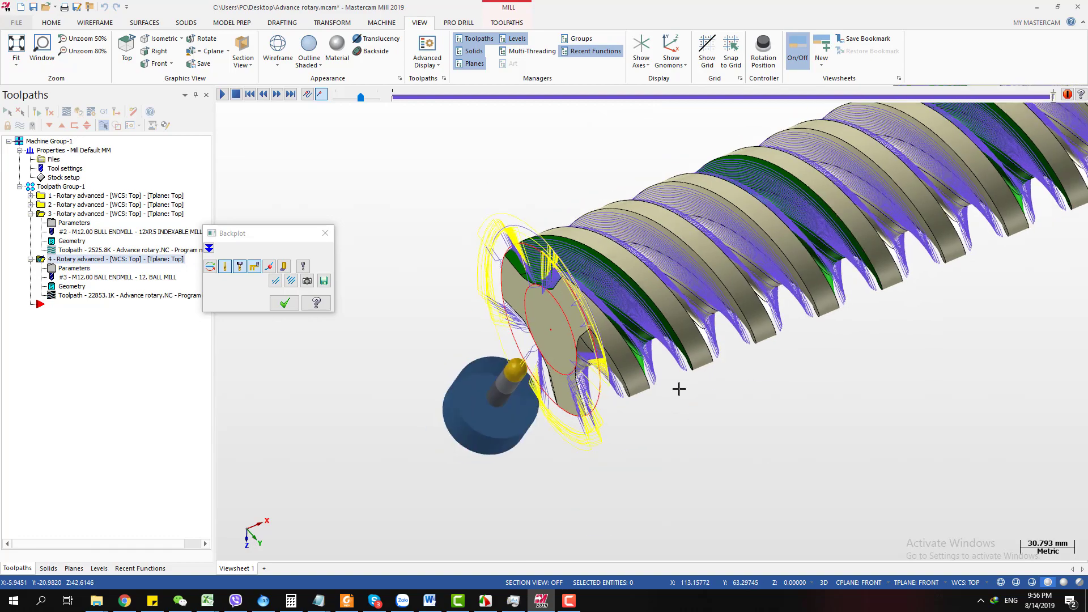